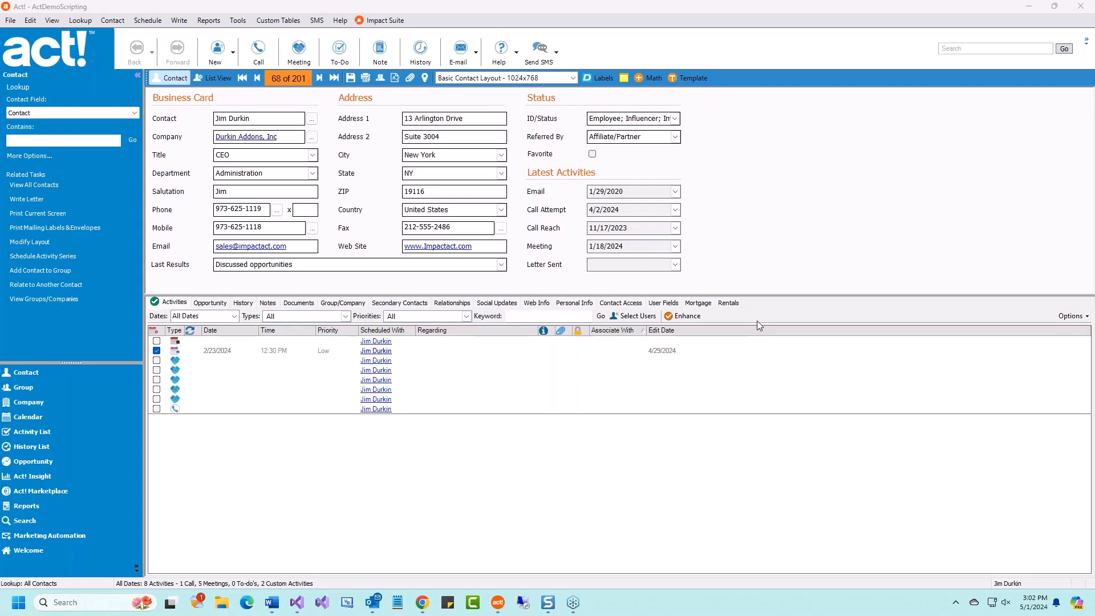
# - Show the contact's rentals and open the Acura MDX rental record, moving its window slightly lower
pyautogui.click(729, 303)
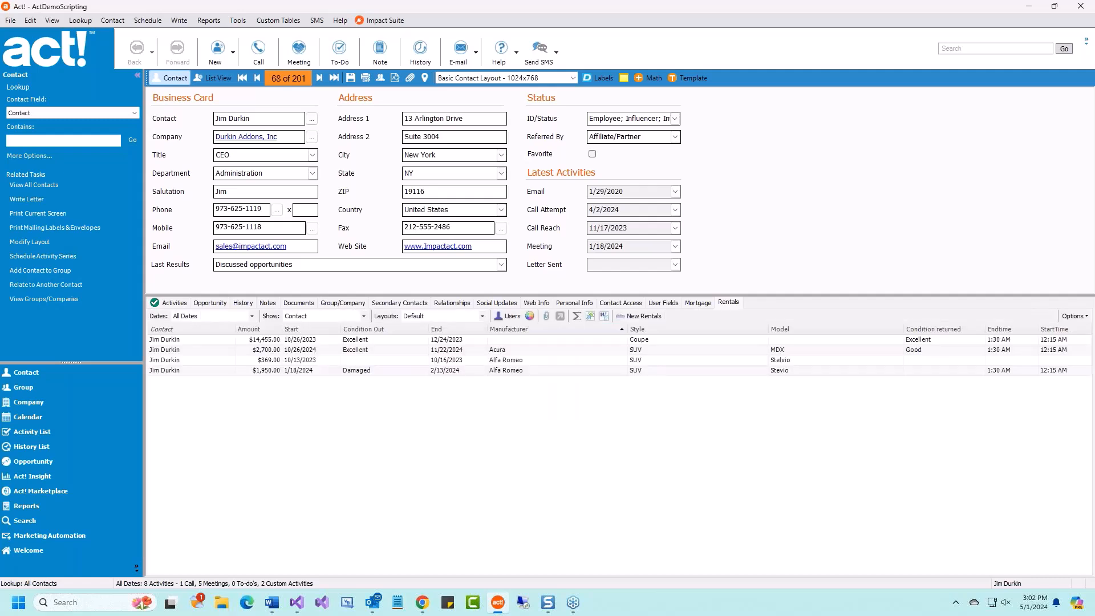
pyautogui.click(675, 350)
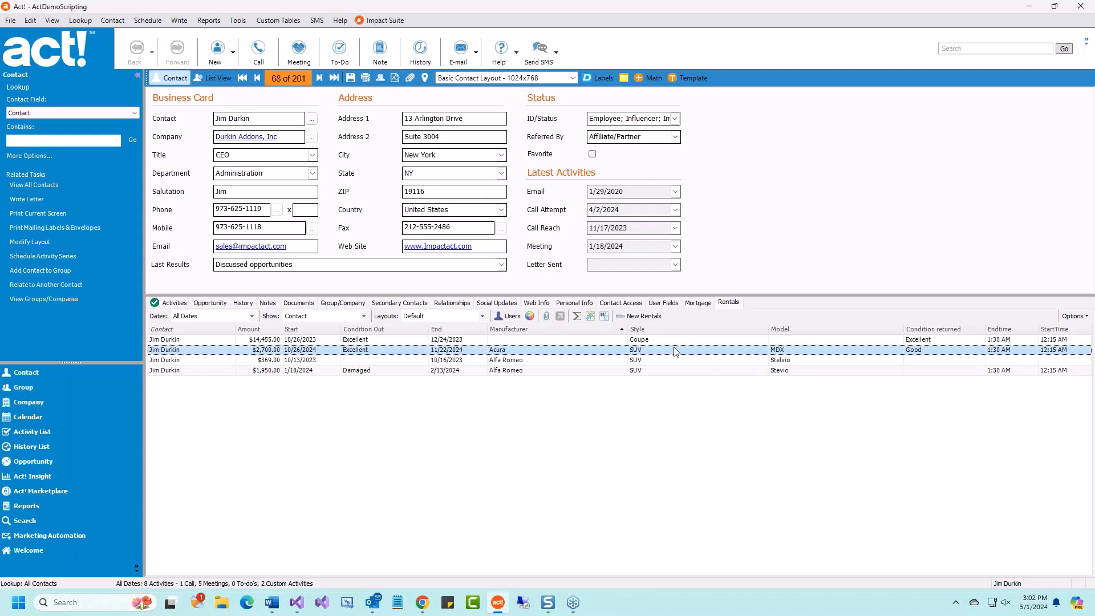
pyautogui.doubleClick(675, 350)
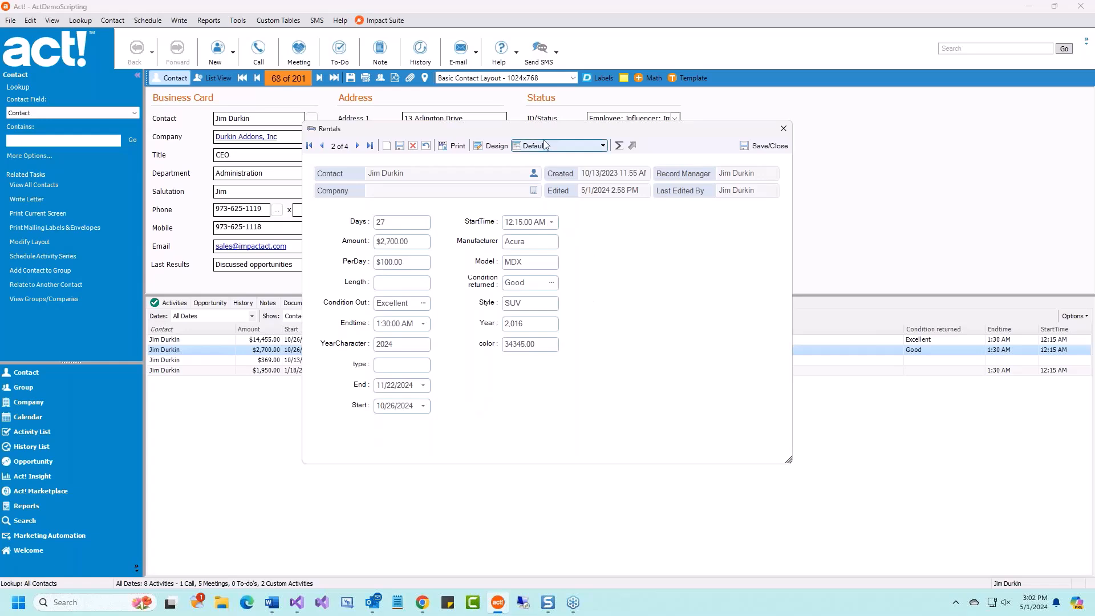
pyautogui.moveTo(549, 134); pyautogui.dragTo(553, 159)
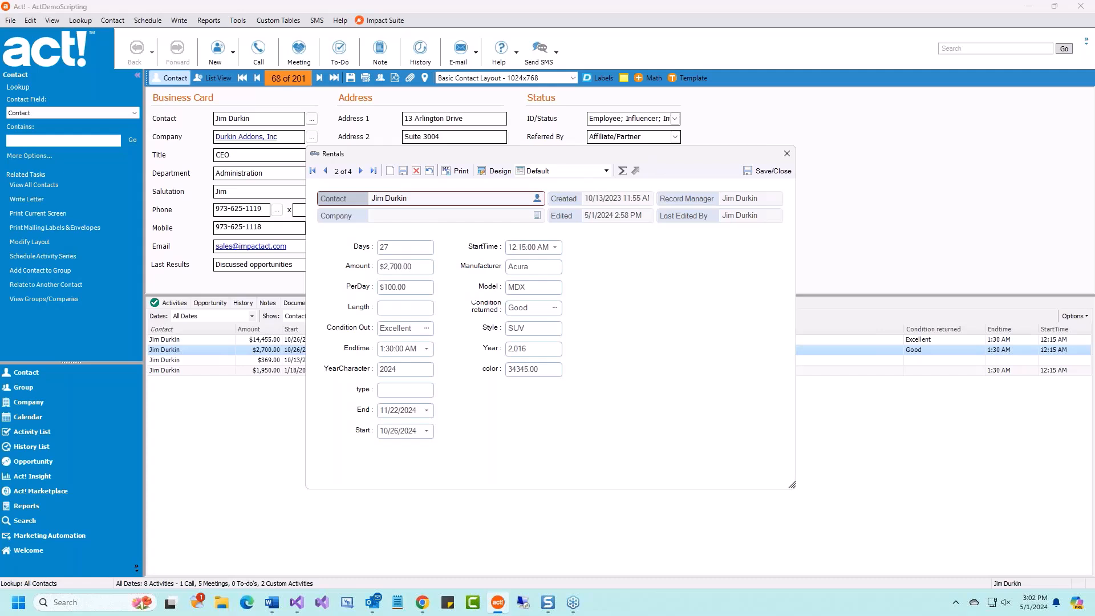
# - View the Default rental layout in the designer at a reduced window size and close it without saving changes
pyautogui.click(498, 171)
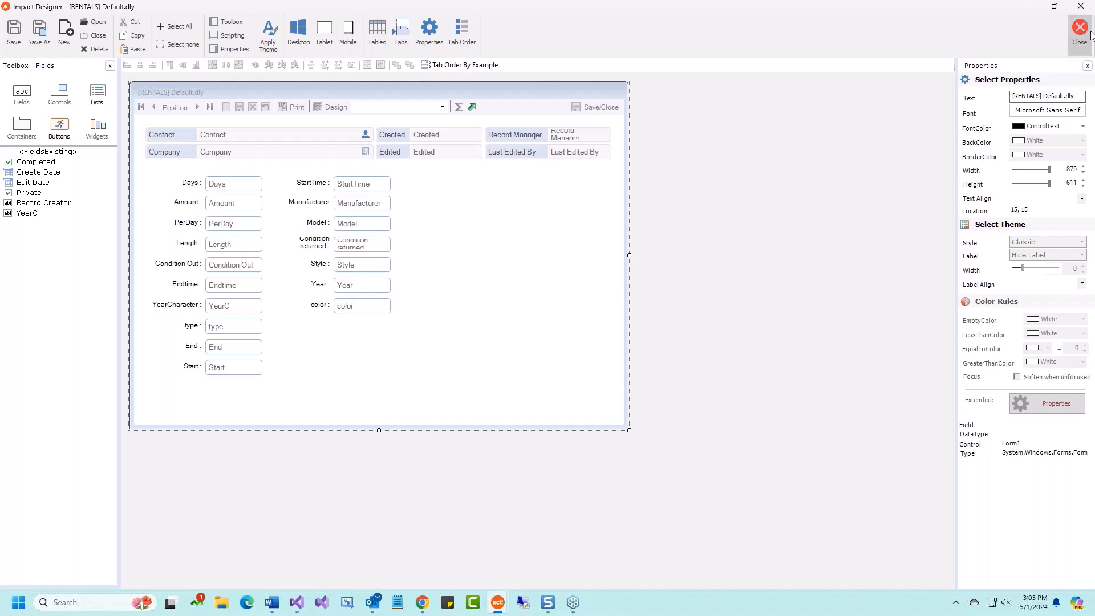
pyautogui.click(1055, 5)
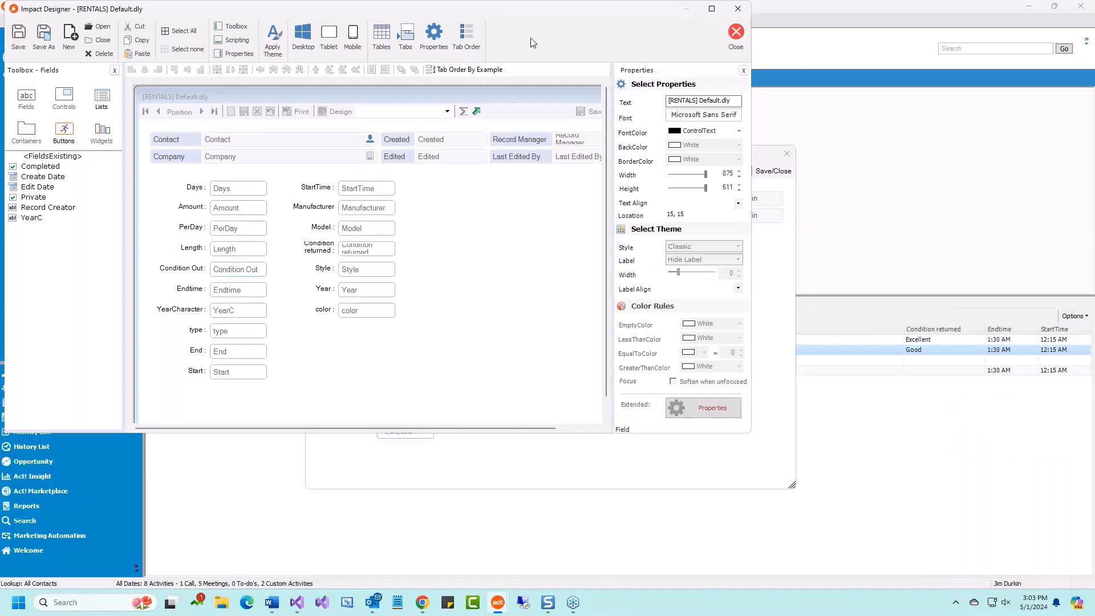
pyautogui.moveTo(569, 3); pyautogui.dragTo(567, 81)
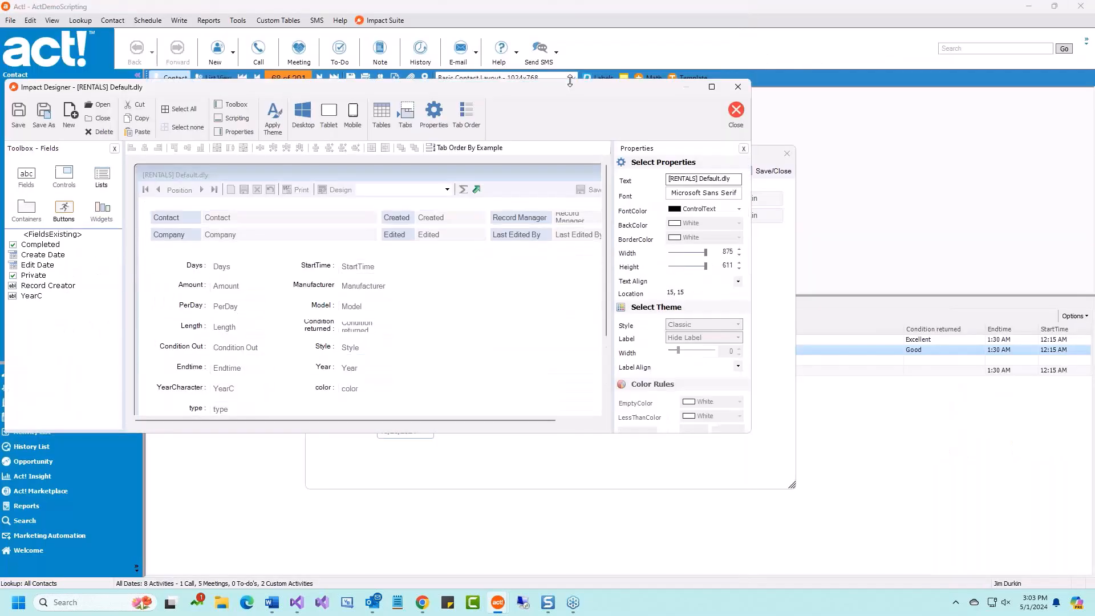
pyautogui.click(736, 114)
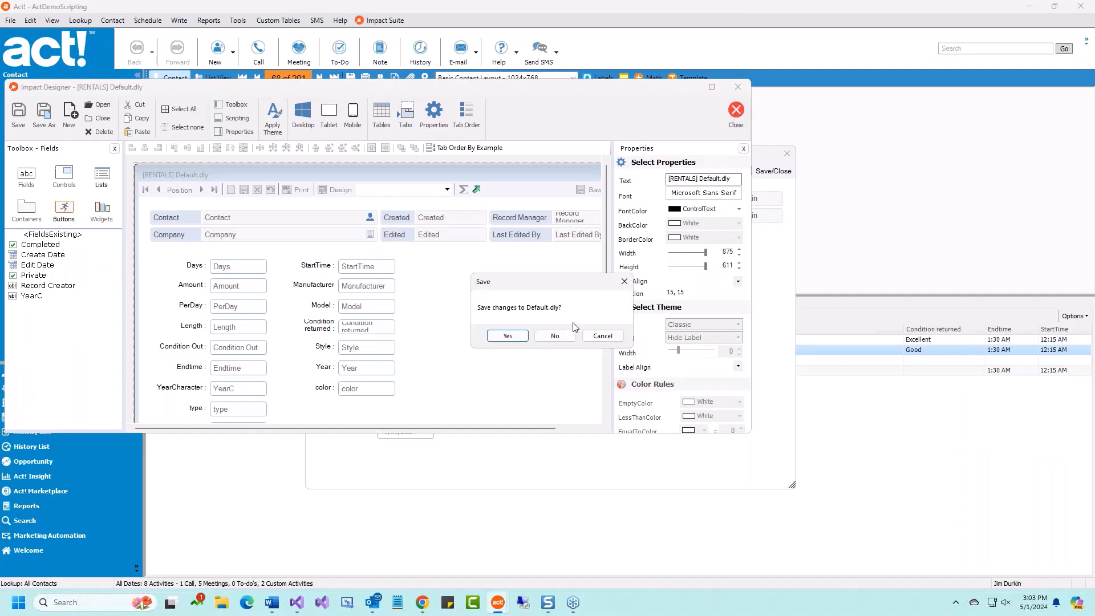
pyautogui.click(555, 336)
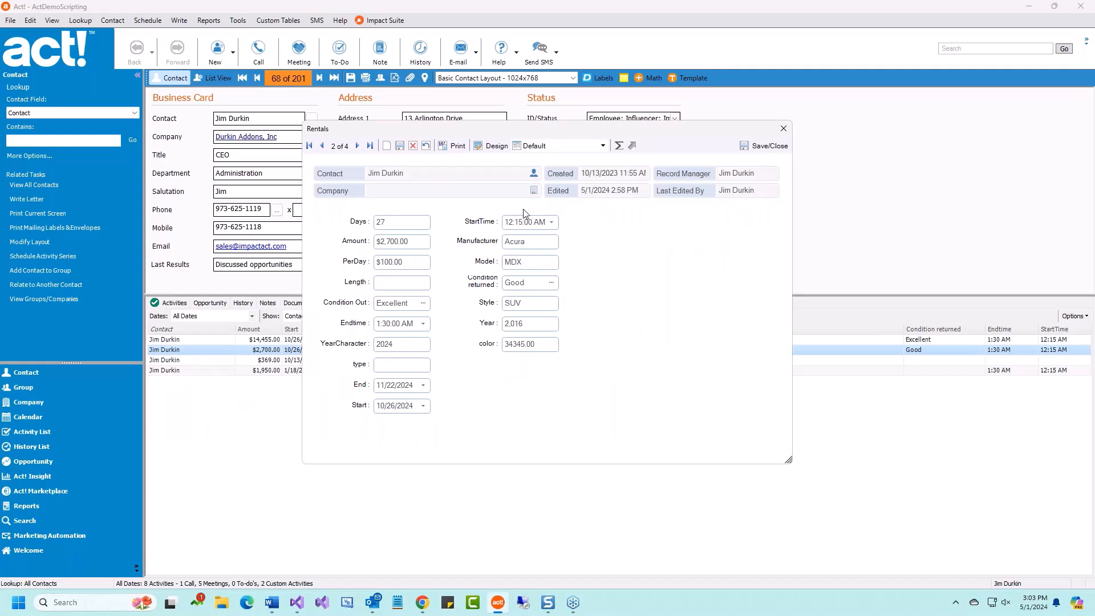
# - Switch the Acura rental's form to the DropDown layout
pyautogui.click(602, 147)
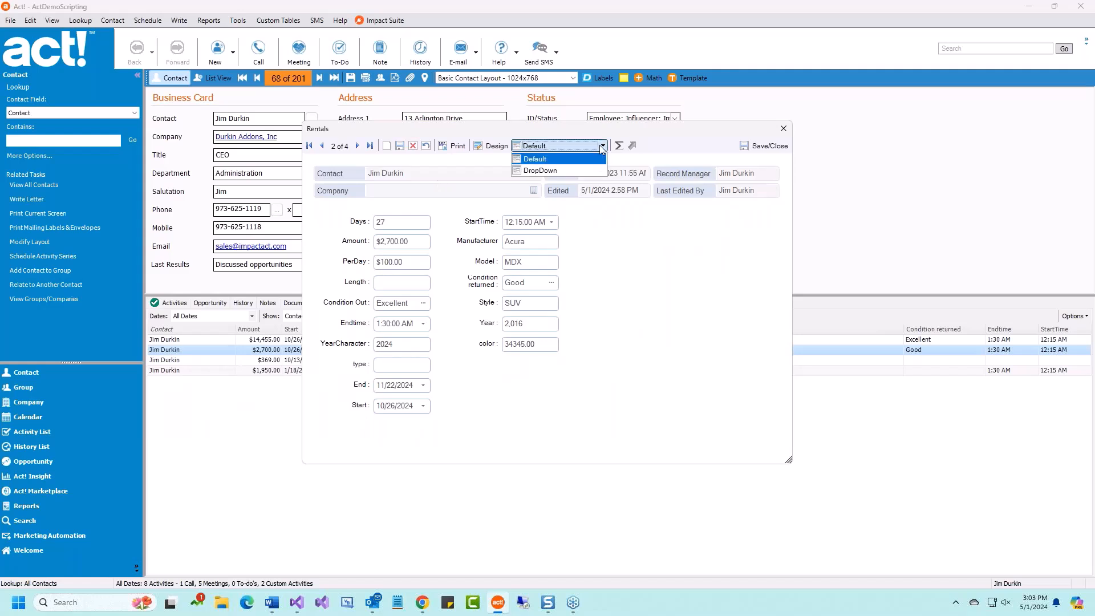
pyautogui.click(540, 170)
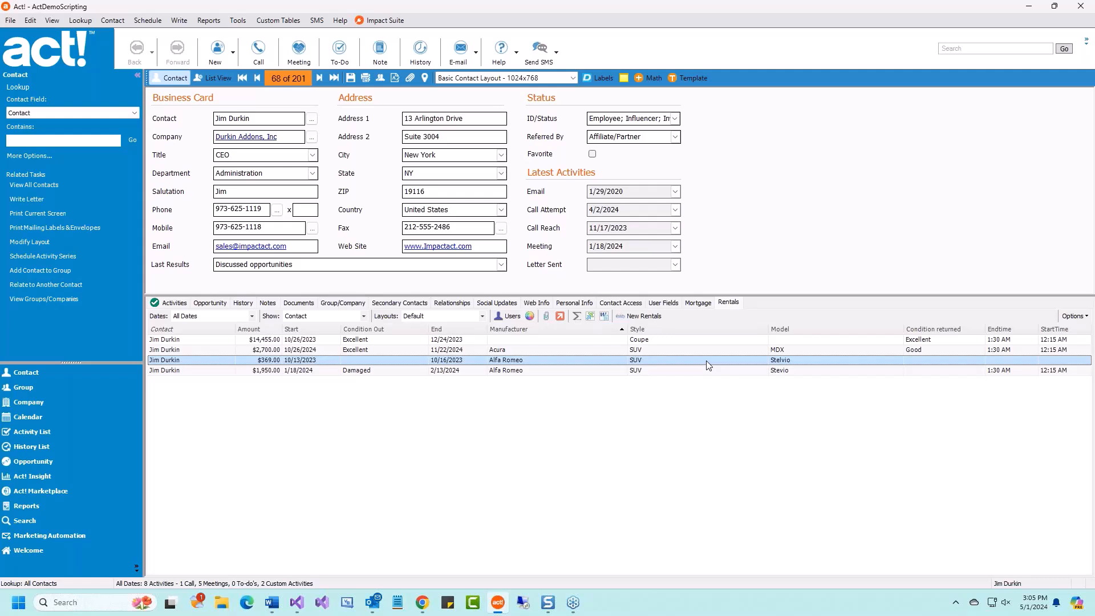
# - Open the Alfa Romeo Stelvio rental that starts 10/13/2023 and display it with the Default layout
pyautogui.doubleClick(707, 365)
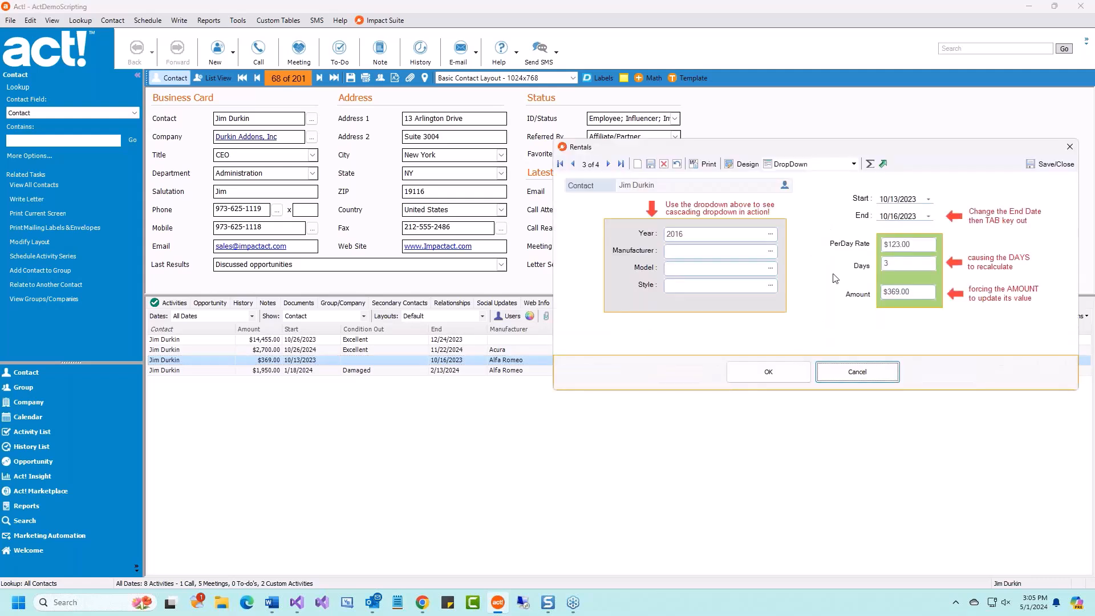
pyautogui.click(854, 164)
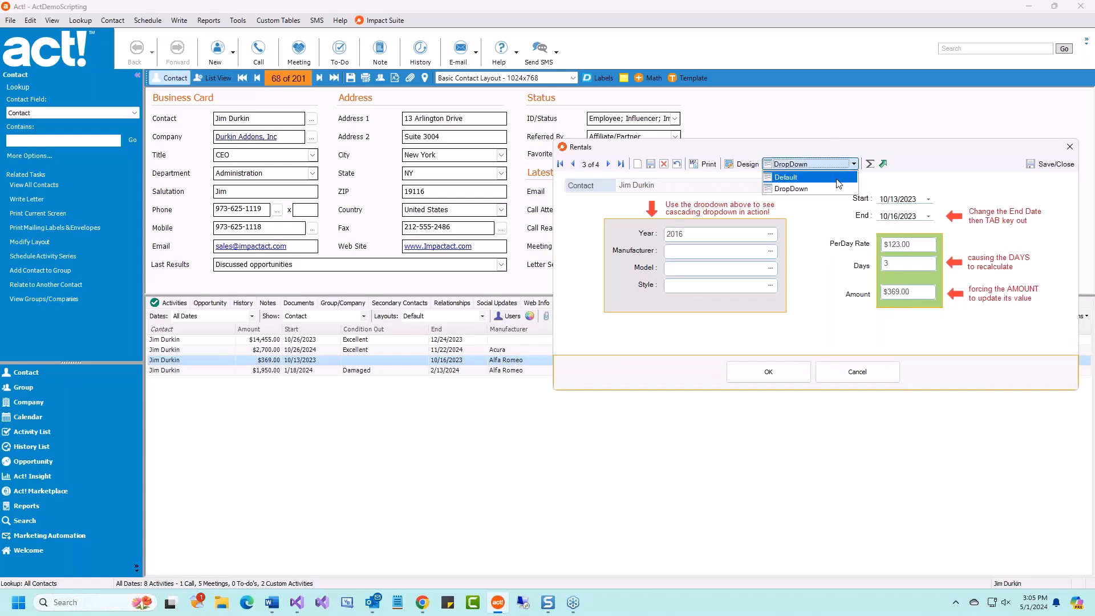
pyautogui.click(838, 183)
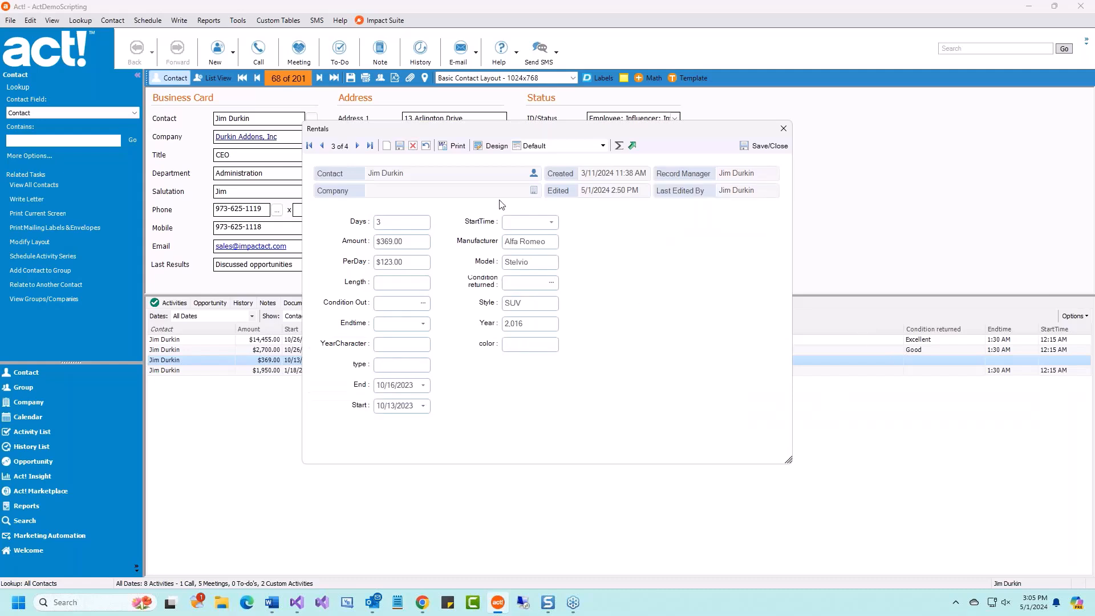
# - Start the layout designer from the rental form and open both Default.dly and DropDown.dly
pyautogui.click(494, 146)
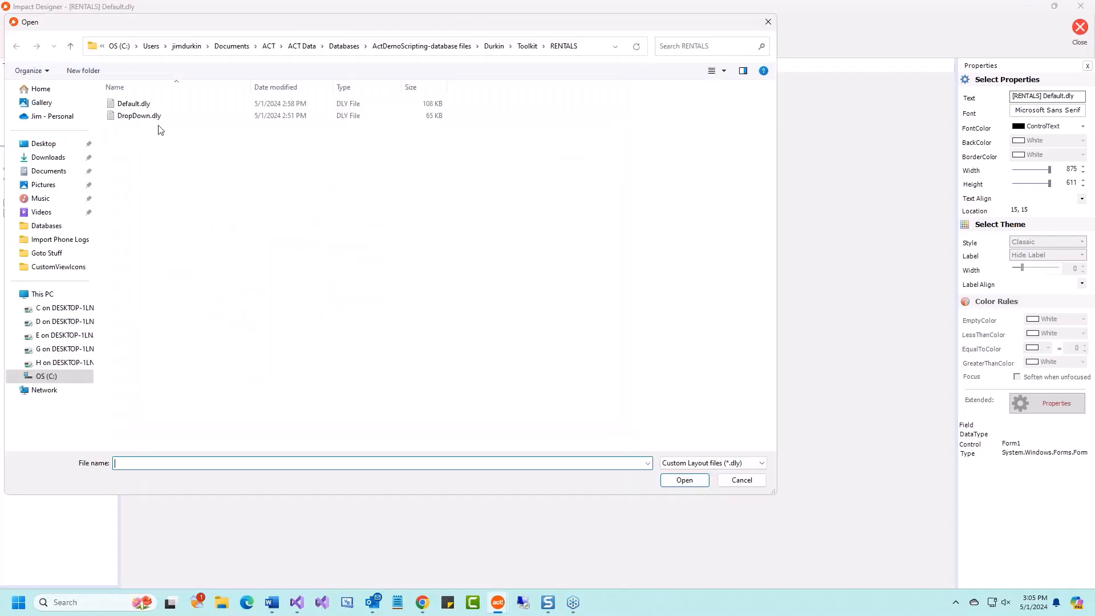
pyautogui.doubleClick(152, 104)
pyautogui.click(154, 109)
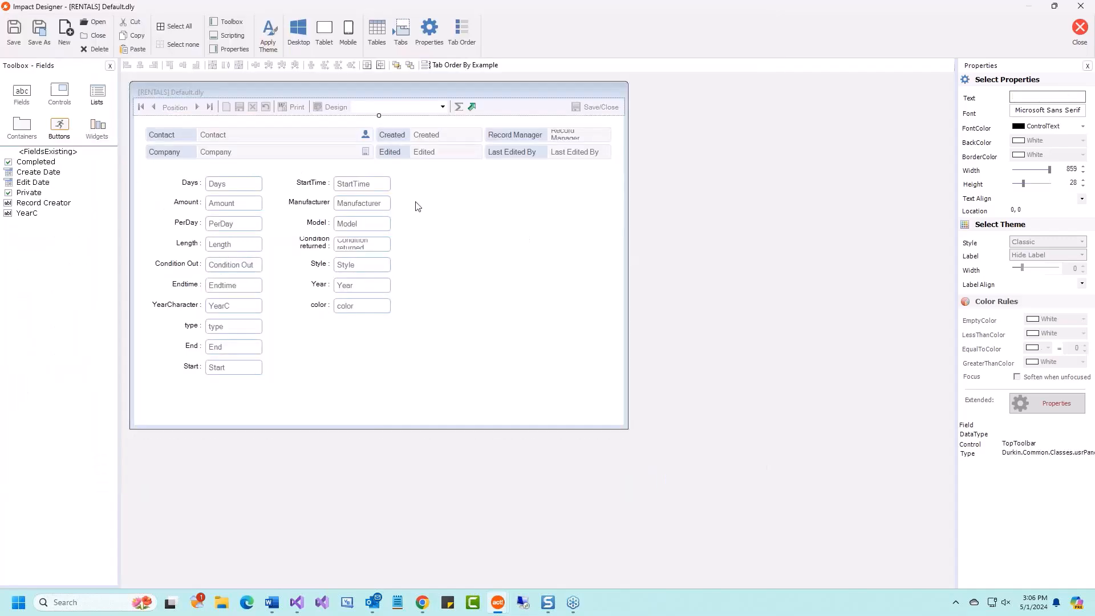
pyautogui.click(97, 23)
pyautogui.doubleClick(134, 115)
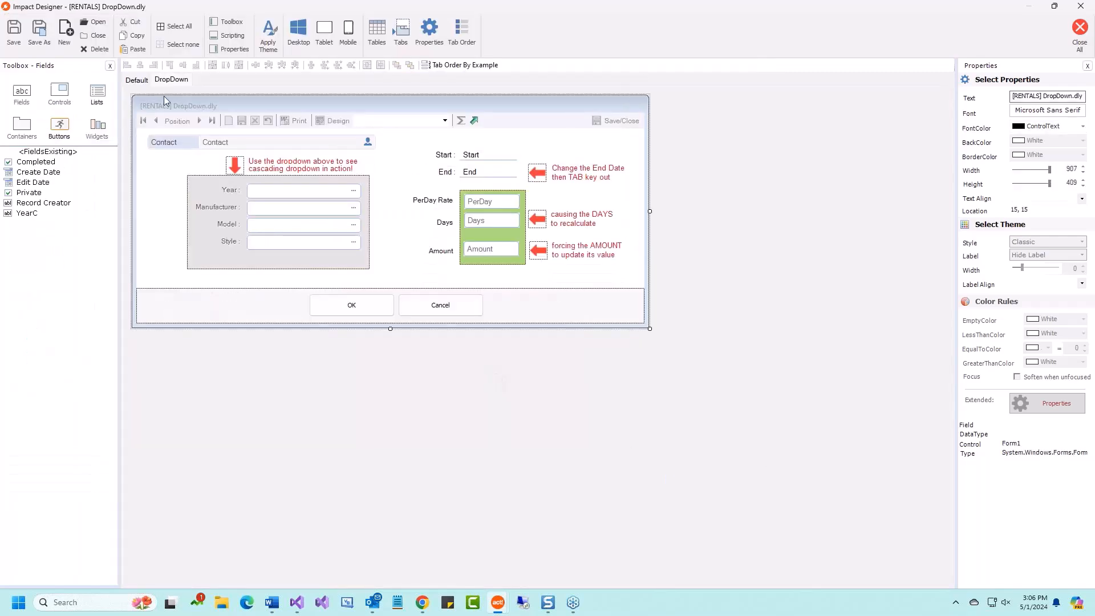
# - Compare the open Default and DropDown layouts by switching between them
pyautogui.click(143, 81)
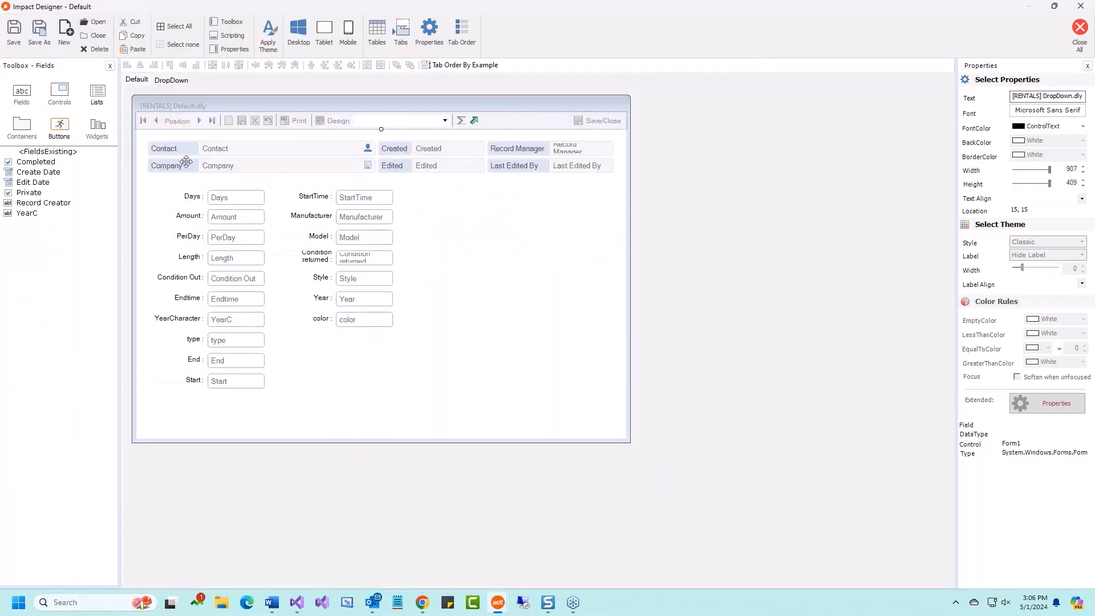
pyautogui.click(172, 81)
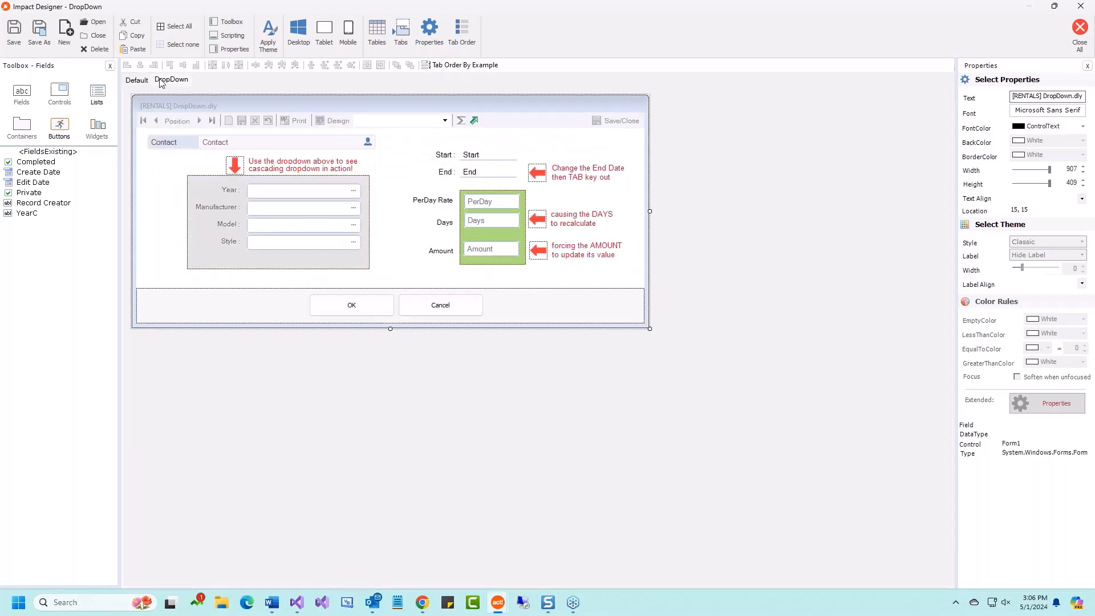
pyautogui.click(137, 80)
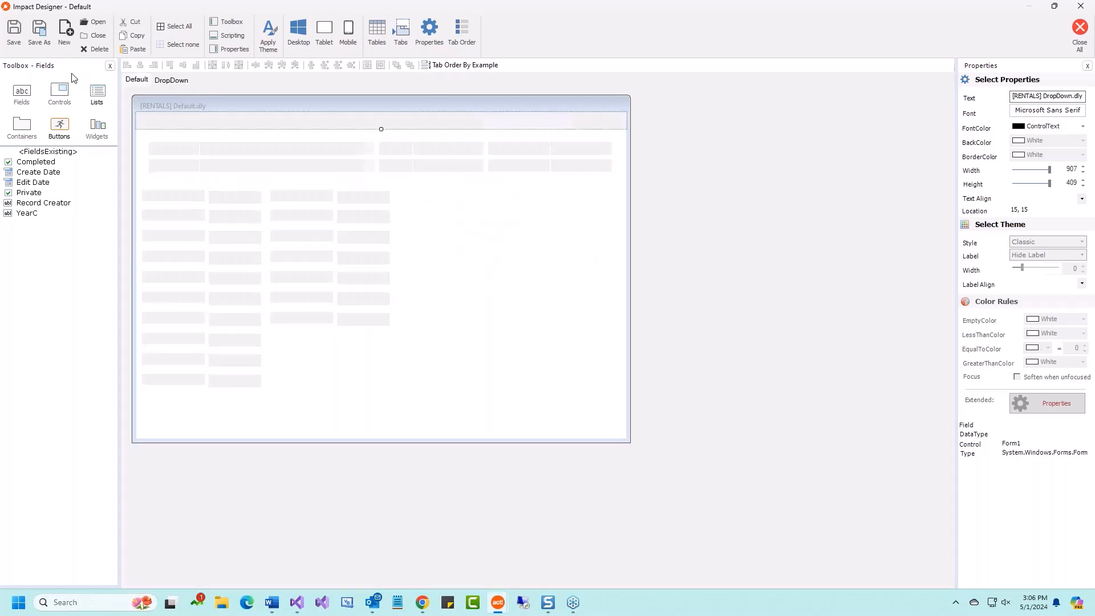
# - Create a new rental layout file named Demo
pyautogui.click(63, 29)
pyautogui.write('Demo')
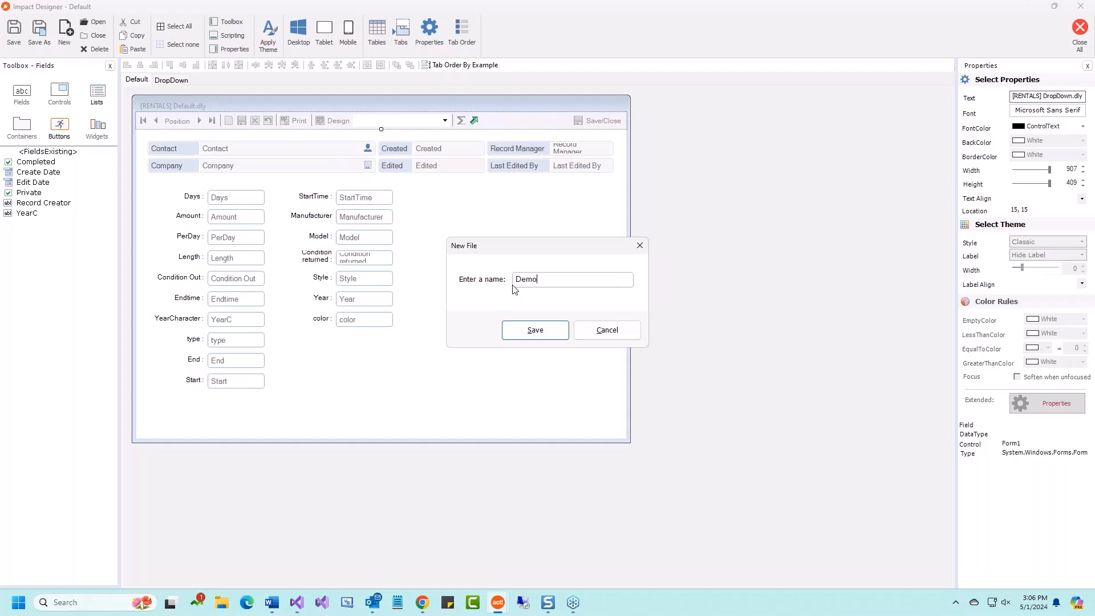
pyautogui.click(550, 339)
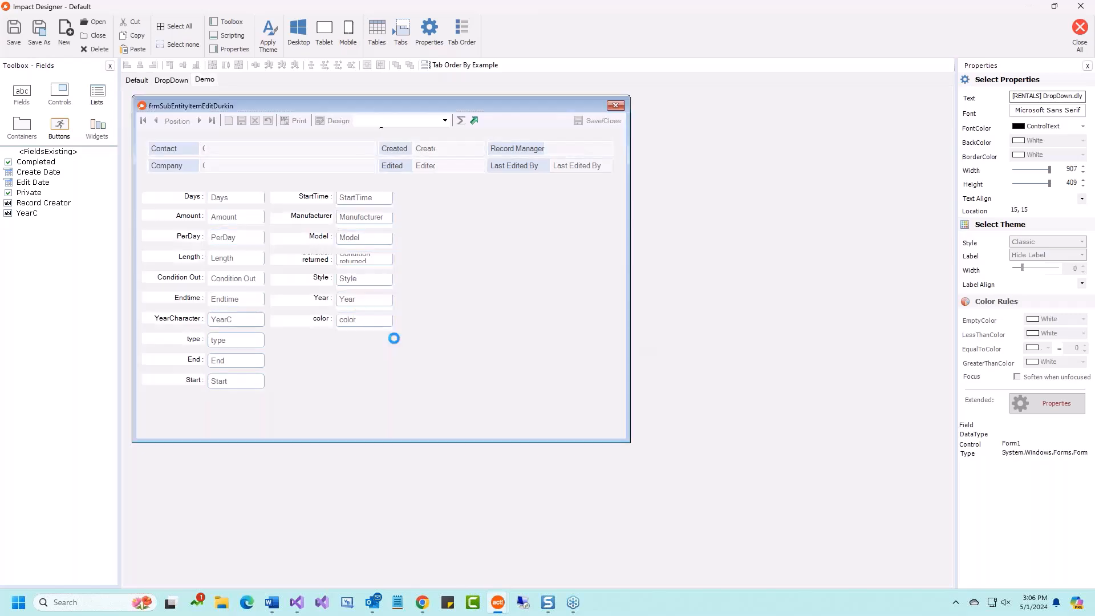
# - Close the DropDown and Default layouts, saving the changes to each, and keep only the Demo layout open
pyautogui.click(173, 80)
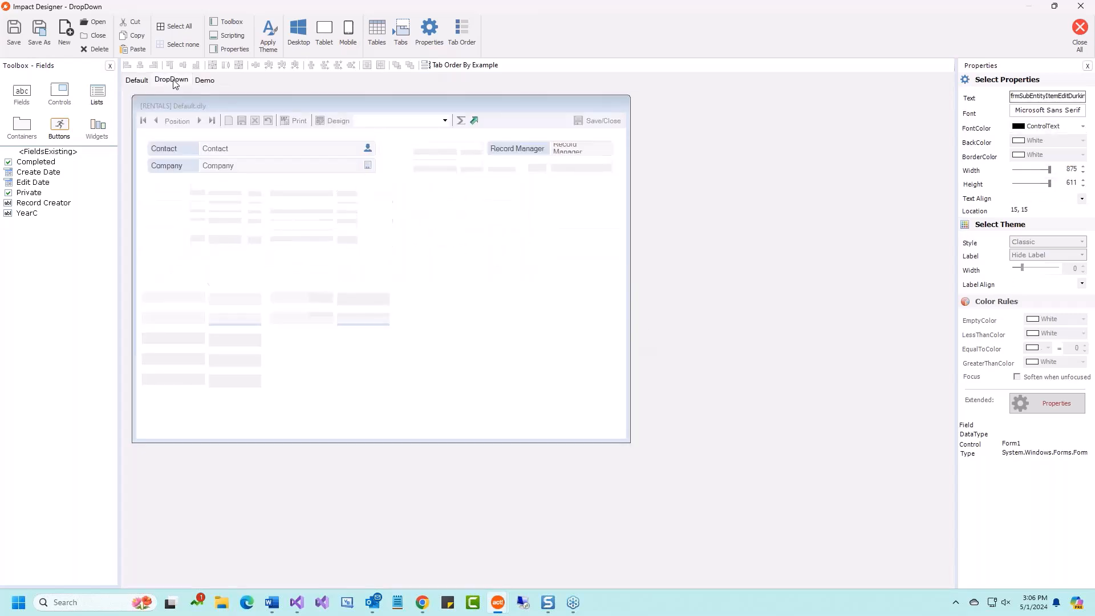
pyautogui.click(140, 81)
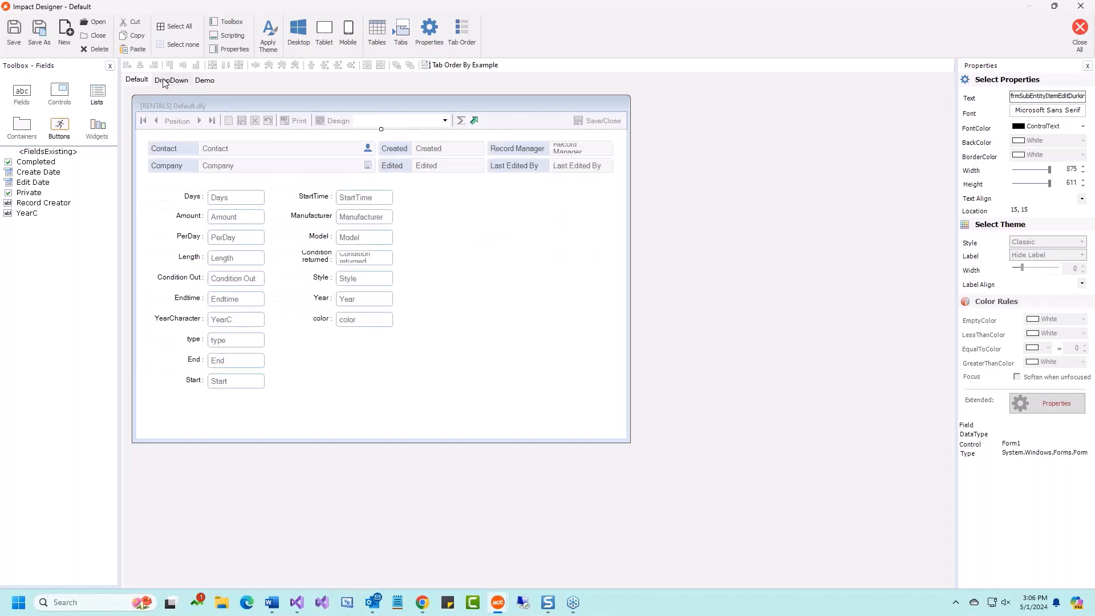
pyautogui.click(167, 82)
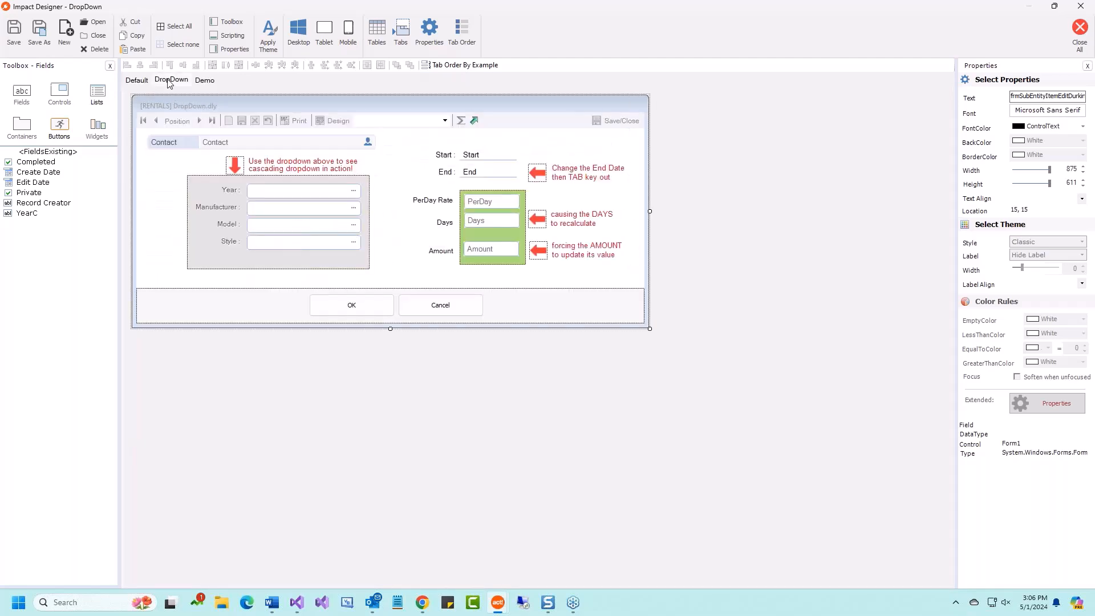
pyautogui.click(94, 35)
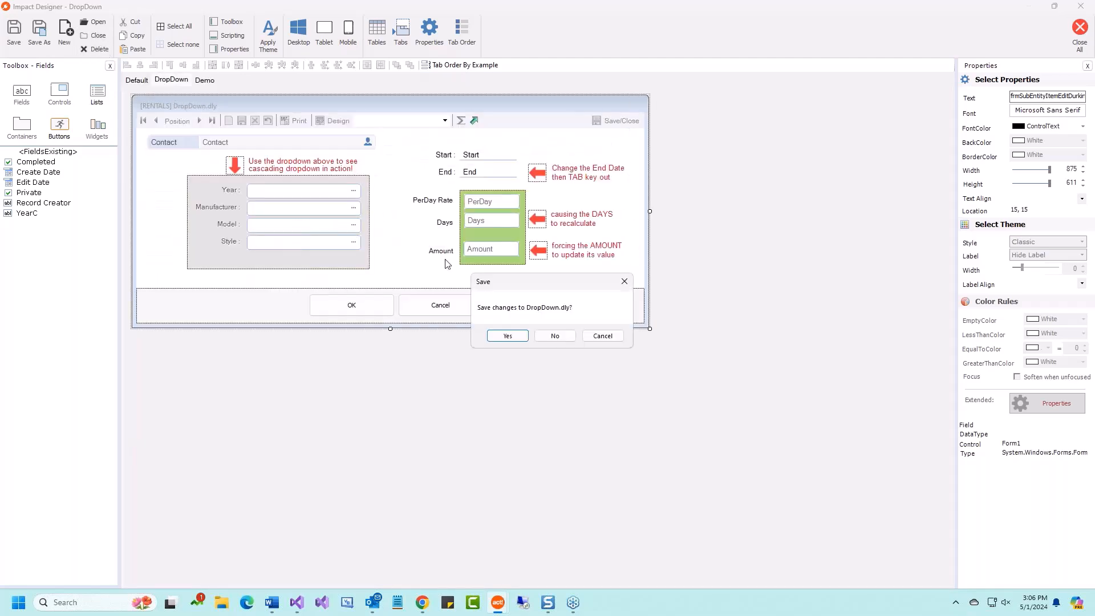
pyautogui.click(508, 336)
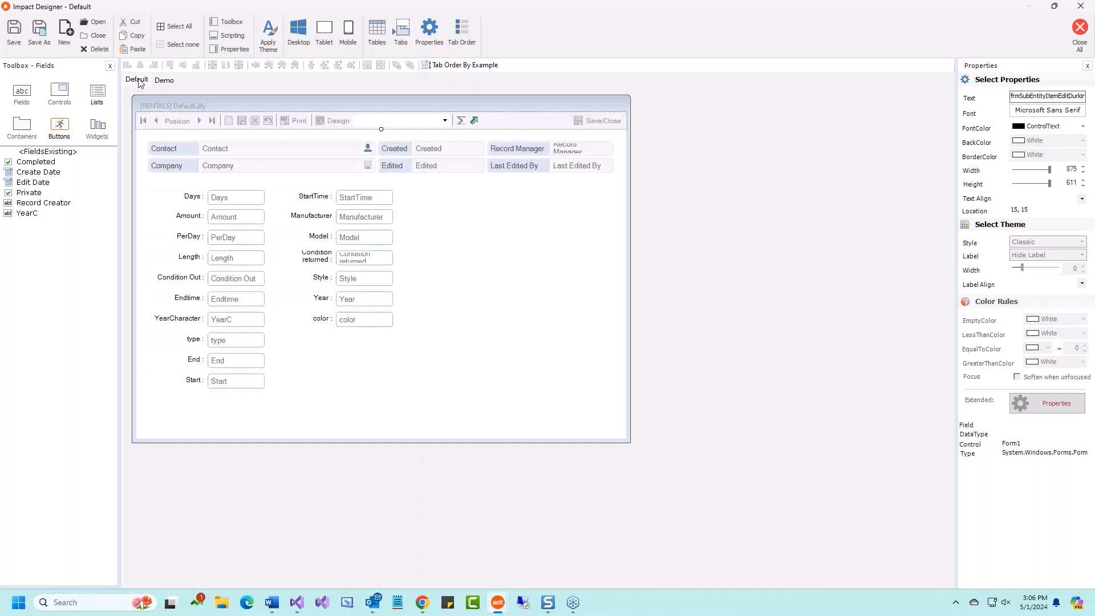
pyautogui.click(94, 36)
pyautogui.click(505, 336)
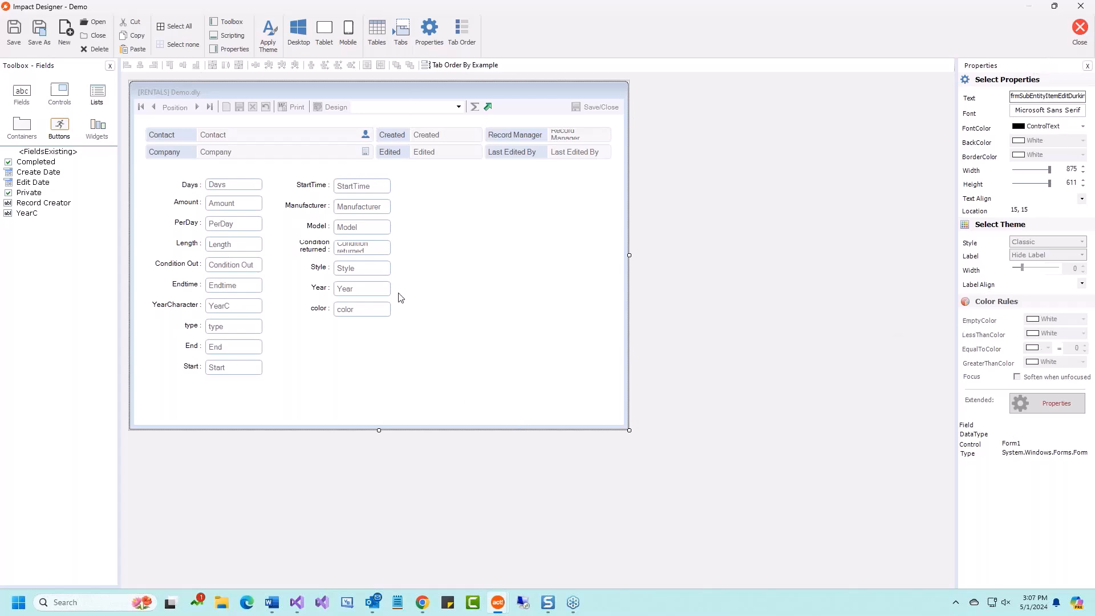
# - Examine the StartTime label's text property on the Demo layout and fit the designer into a smaller, resized window
pyautogui.click(235, 223)
pyautogui.click(298, 182)
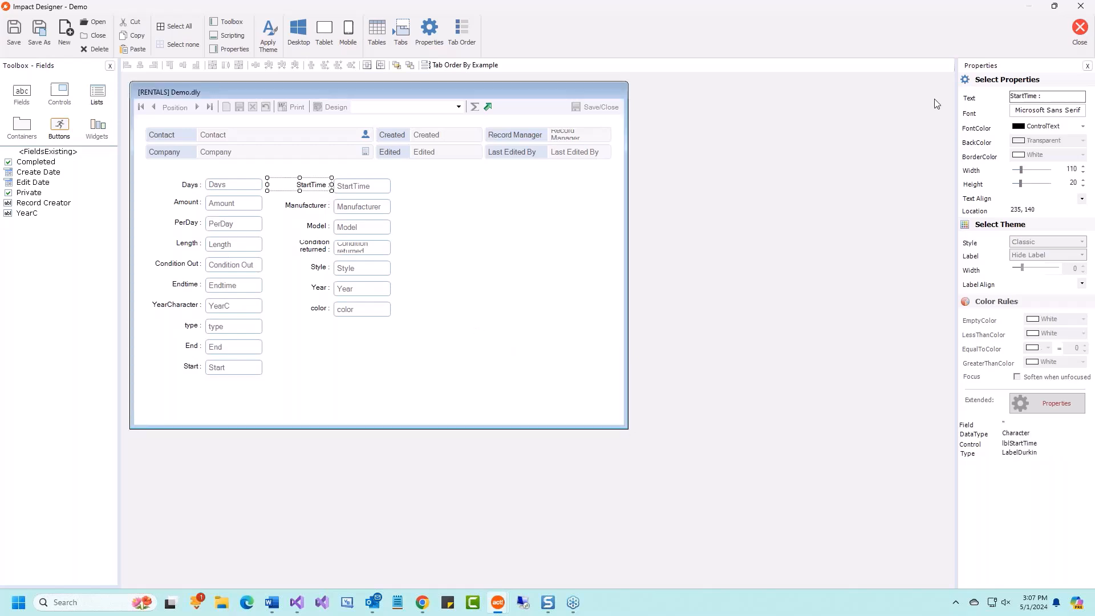
pyautogui.moveTo(1046, 96); pyautogui.dragTo(979, 100)
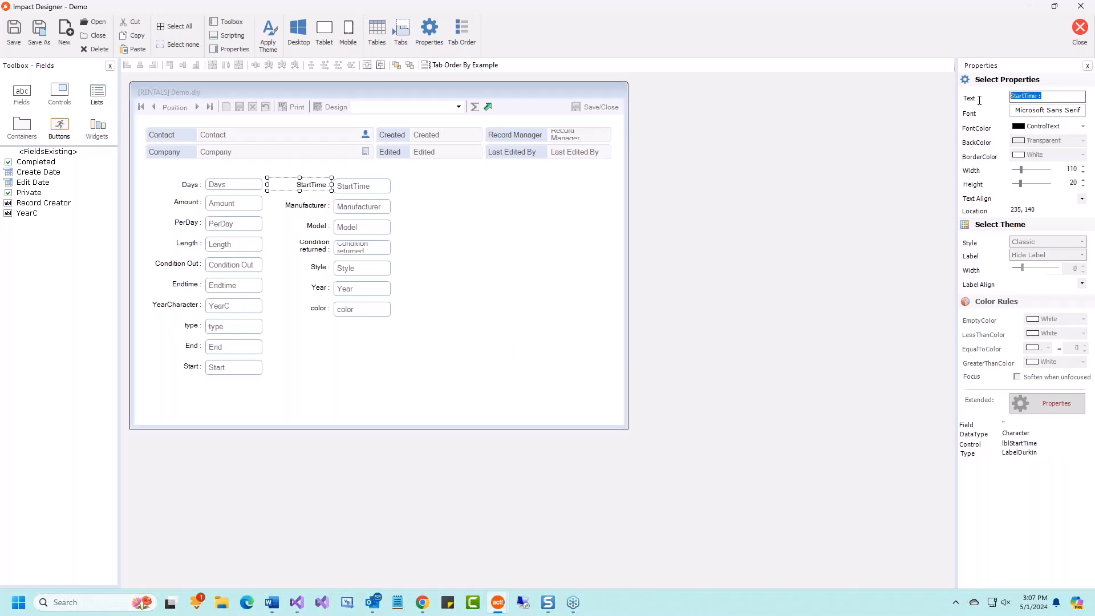
pyautogui.click(1054, 7)
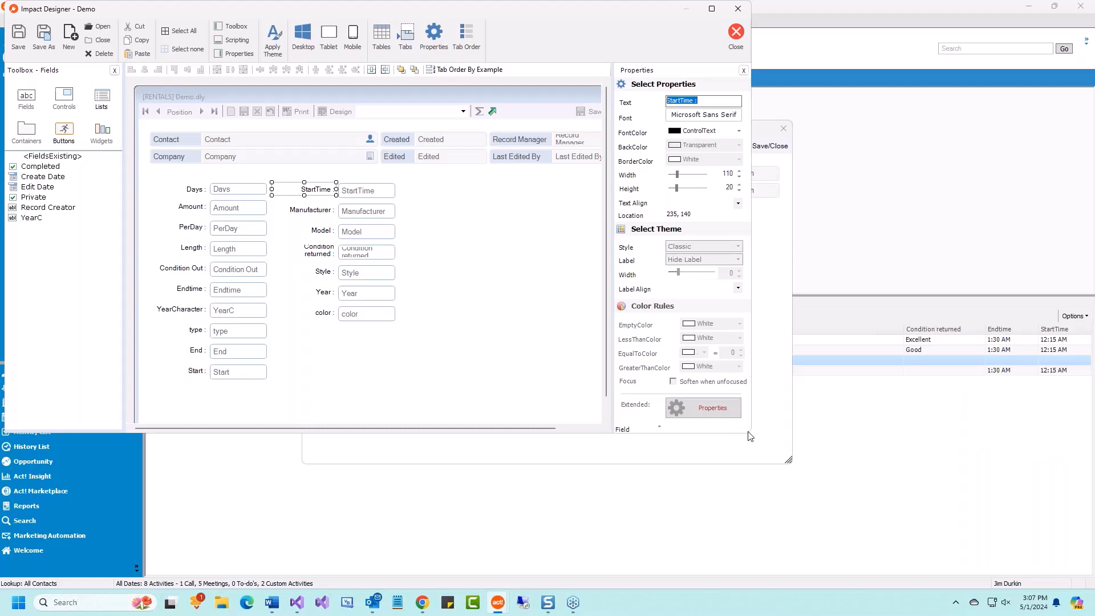
pyautogui.moveTo(751, 438); pyautogui.dragTo(811, 504)
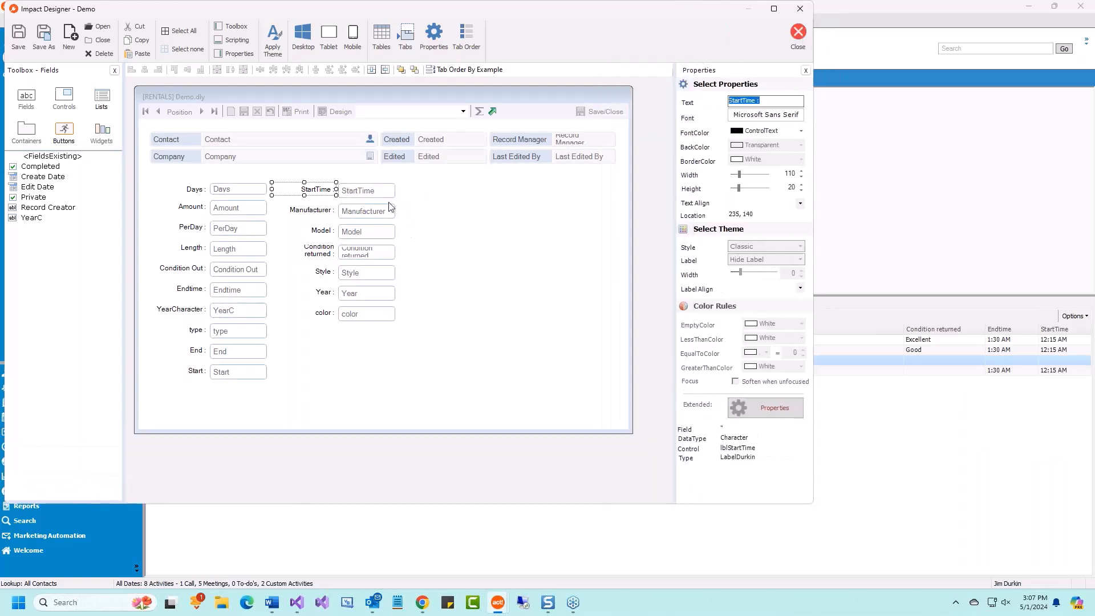
# - Examine the Manufacturer label's text and the properties of the StartTime input field
pyautogui.click(319, 210)
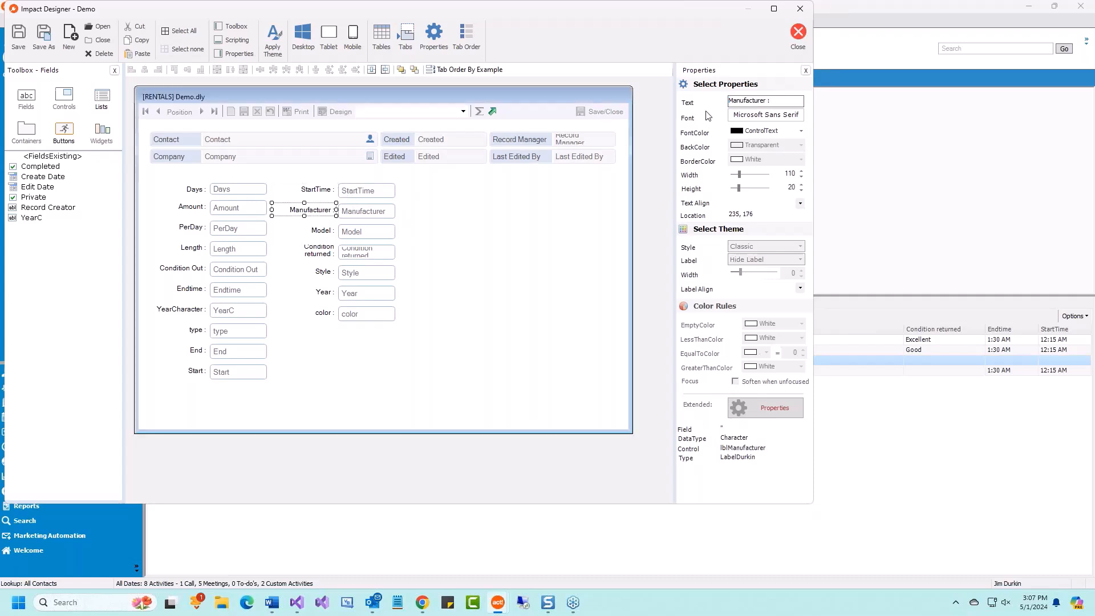
pyautogui.click(769, 100)
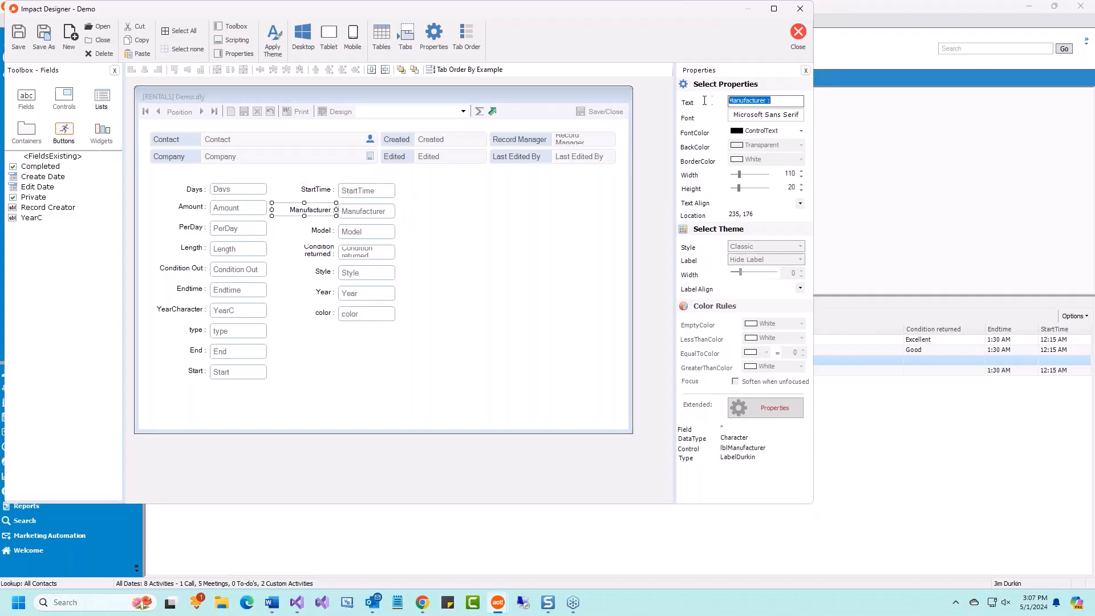
pyautogui.click(369, 190)
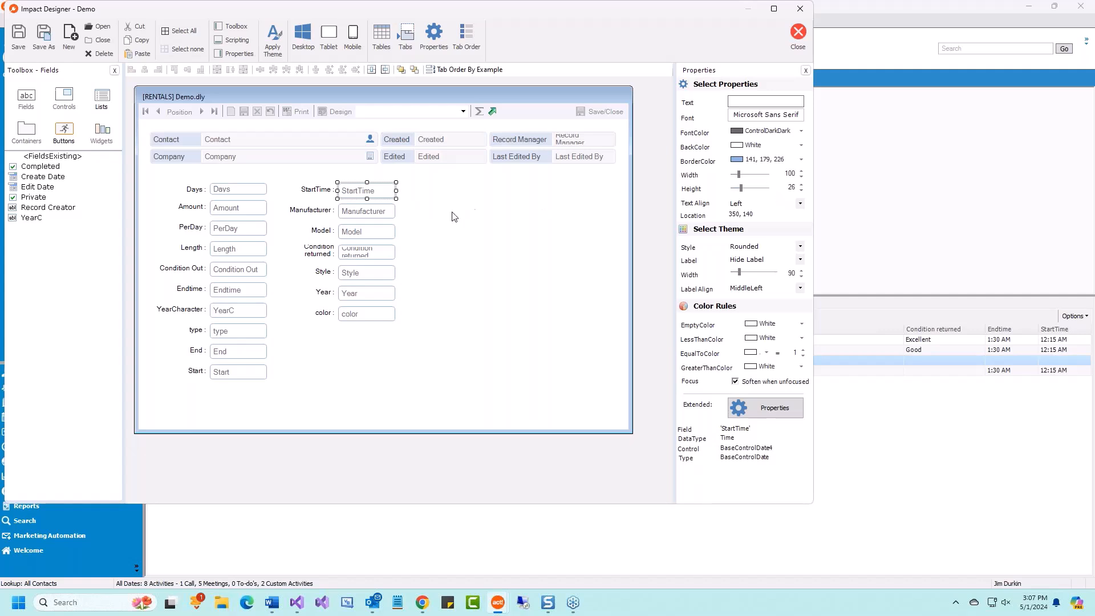
# - Widen the StartTime input field on the Demo layout to a width of 200
pyautogui.moveTo(396, 192); pyautogui.dragTo(451, 205)
pyautogui.doubleClick(788, 174)
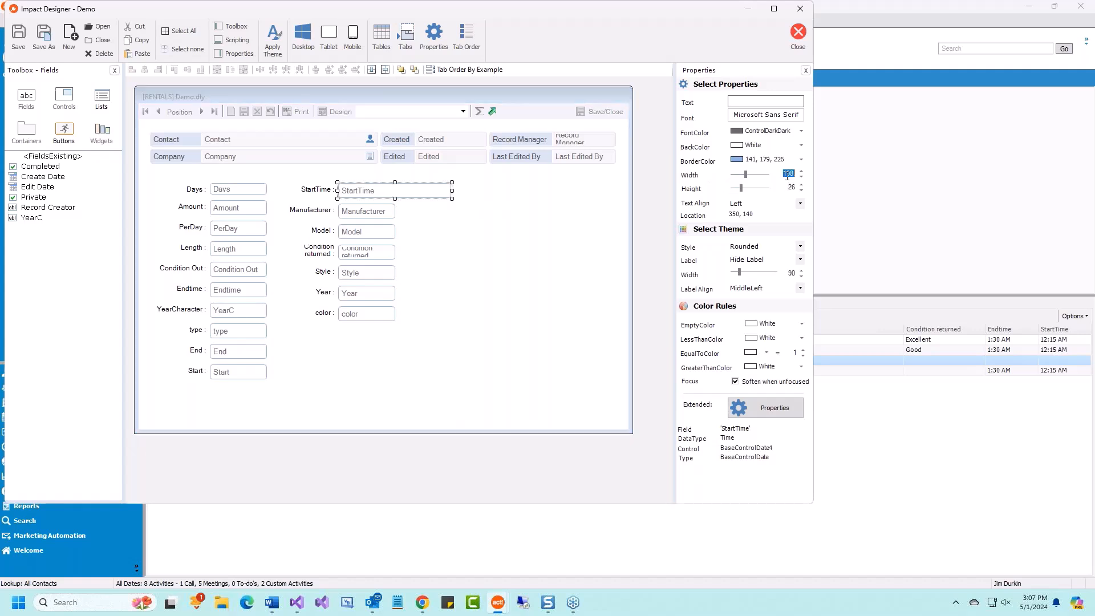
pyautogui.write('200')
pyautogui.click(424, 240)
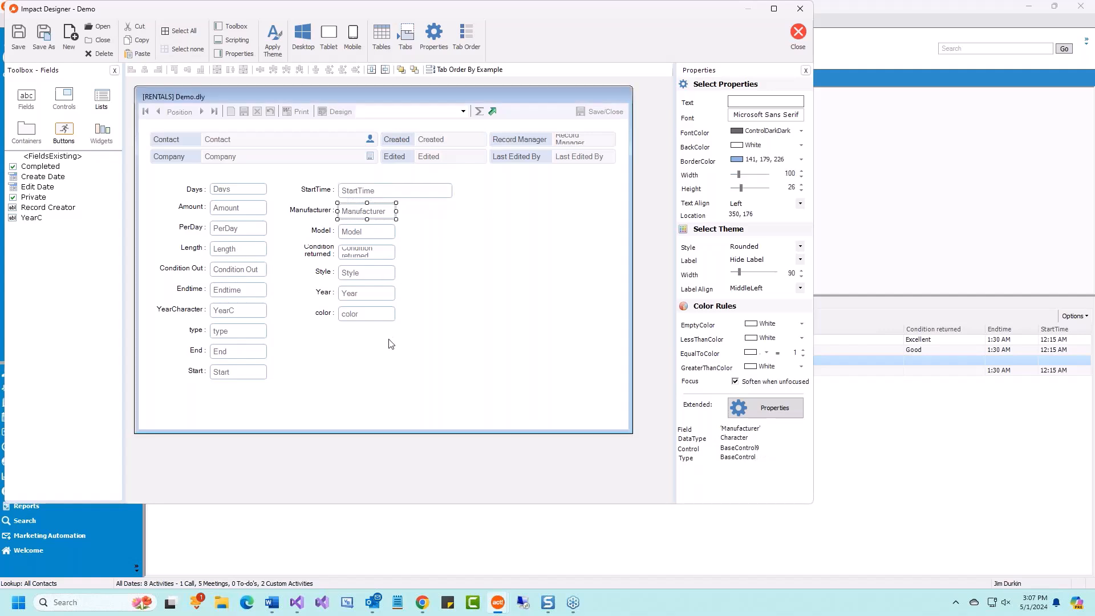
# - Widen the Manufacturer, Model, Condition returned, Style, Year and color input fields together to match StartTime's width of 200
pyautogui.click(371, 208)
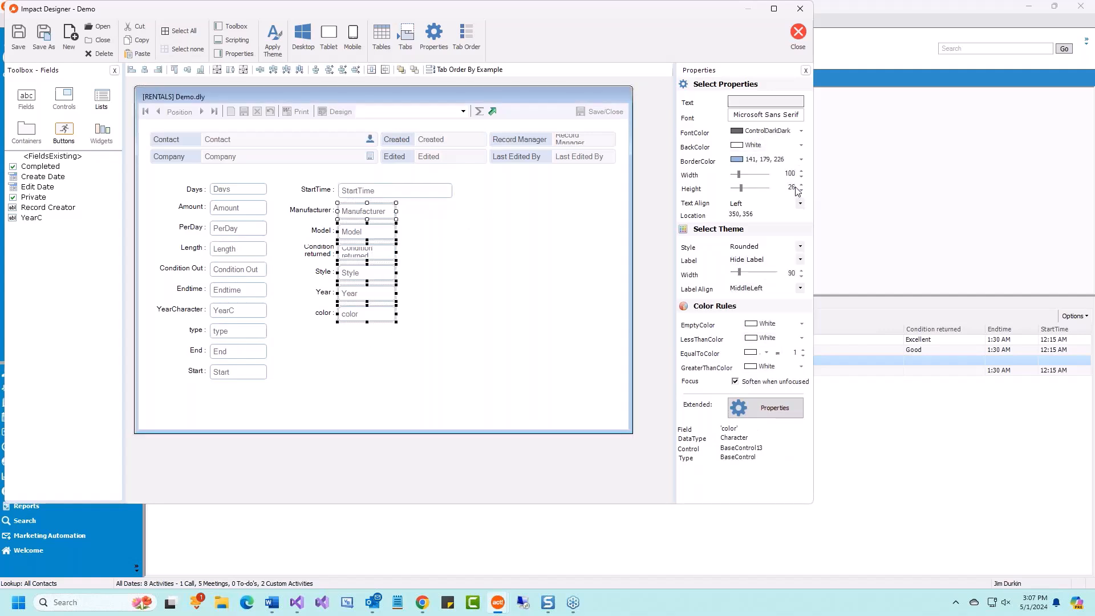
pyautogui.doubleClick(788, 173)
pyautogui.write('200')
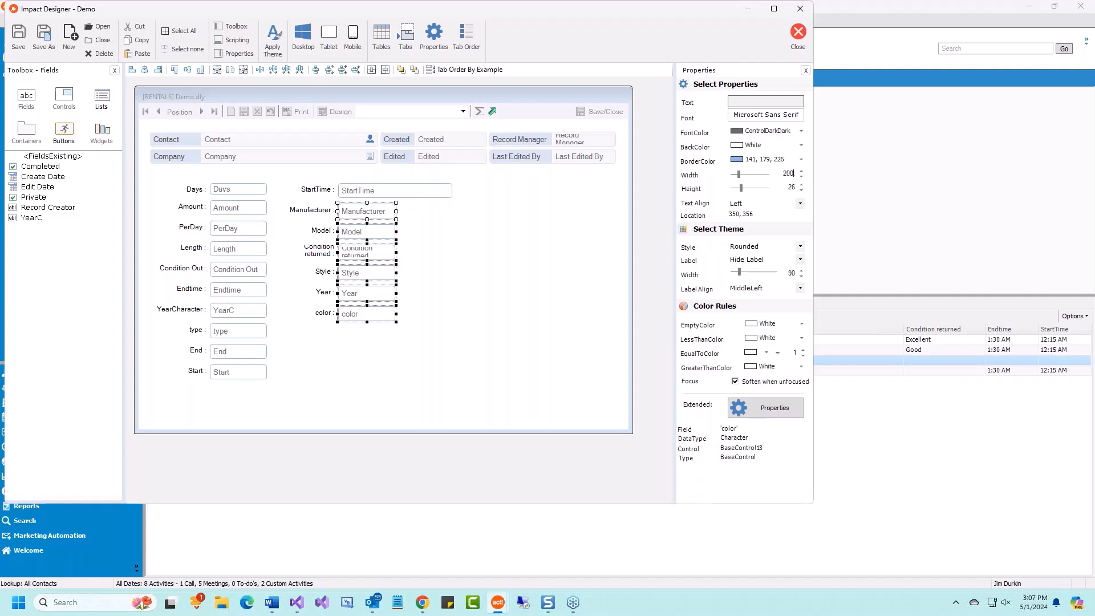
pyautogui.click(446, 193)
pyautogui.moveTo(466, 345); pyautogui.dragTo(403, 232)
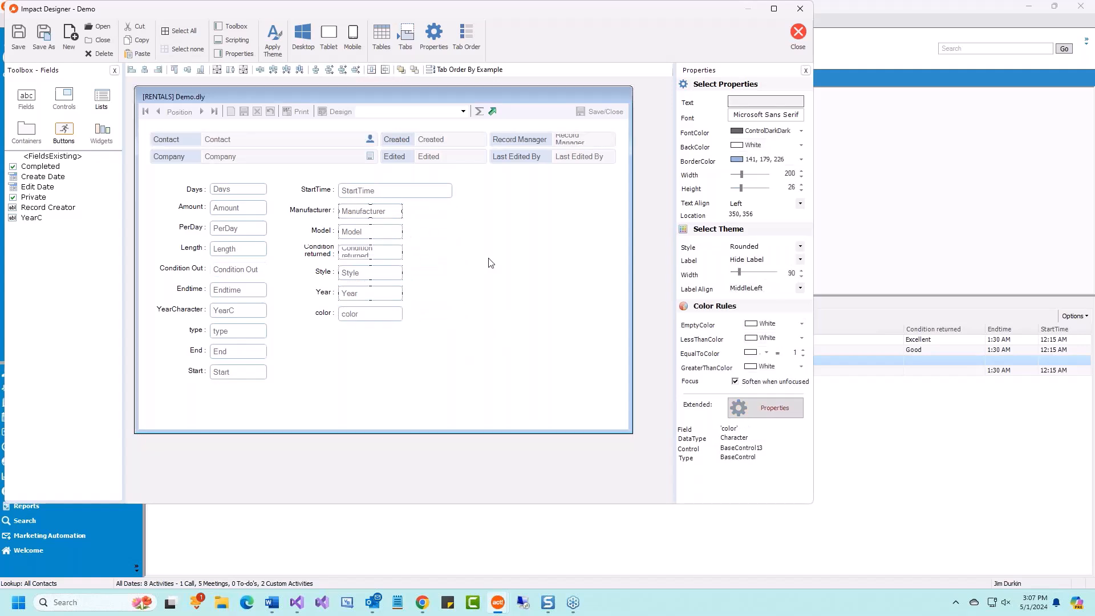
pyautogui.click(489, 264)
pyautogui.moveTo(405, 333); pyautogui.dragTo(381, 207)
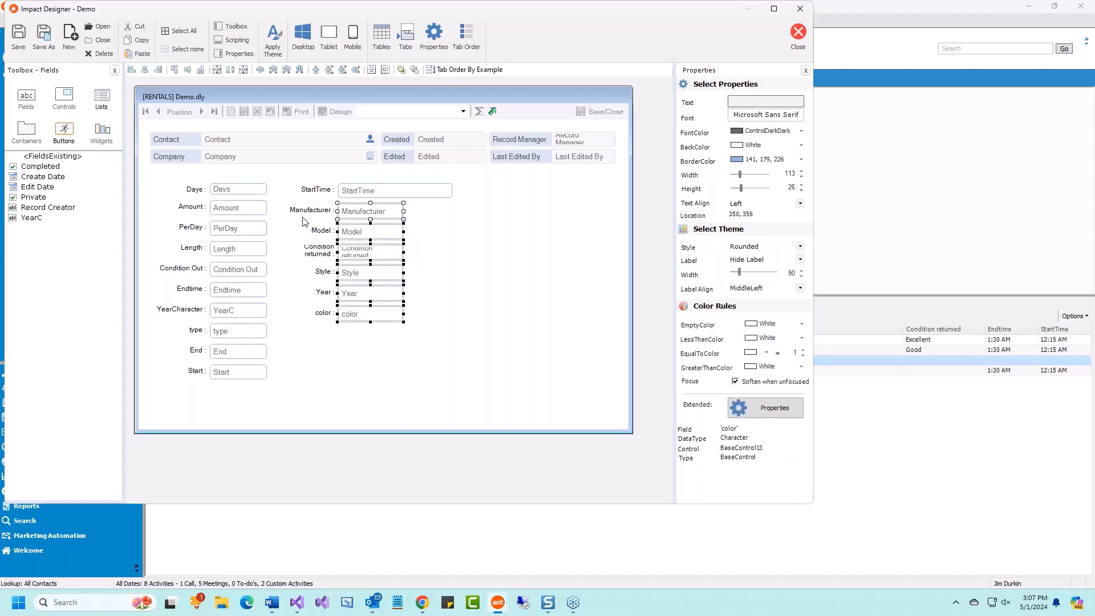
pyautogui.moveTo(404, 211); pyautogui.dragTo(455, 218)
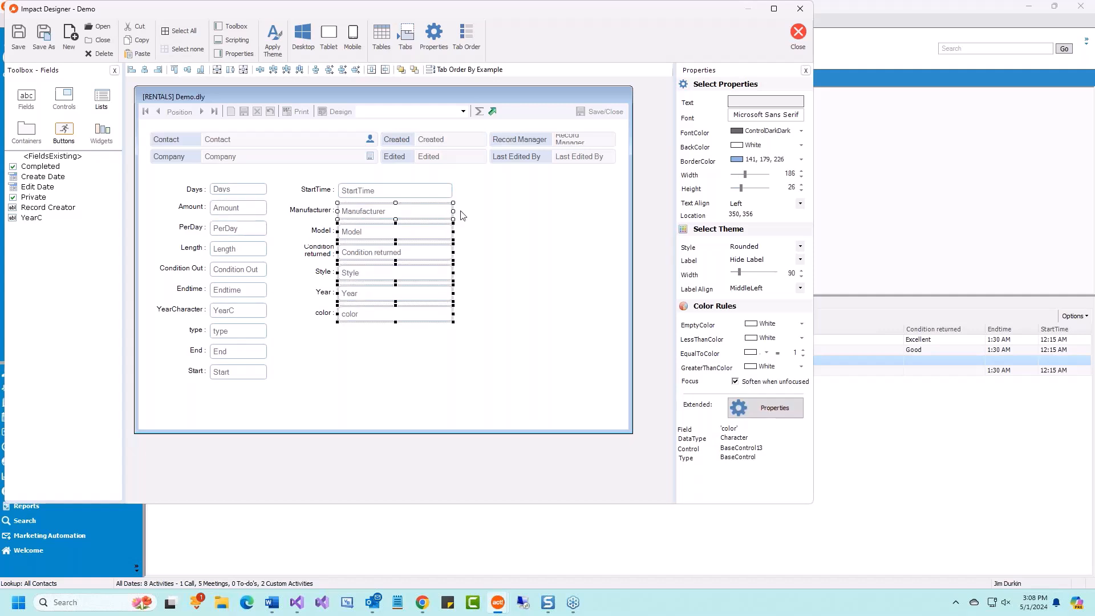
# - Move the color label and its input field together into the empty lower-right area of the Demo form
pyautogui.click(413, 373)
pyautogui.moveTo(361, 319); pyautogui.dragTo(398, 363)
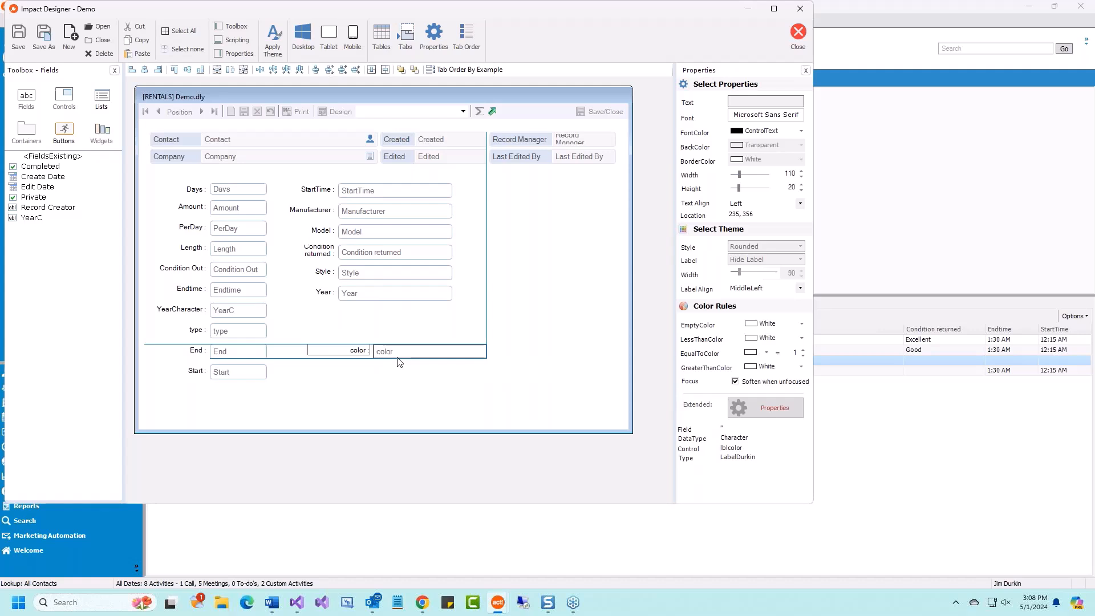
pyautogui.moveTo(399, 363); pyautogui.dragTo(511, 378)
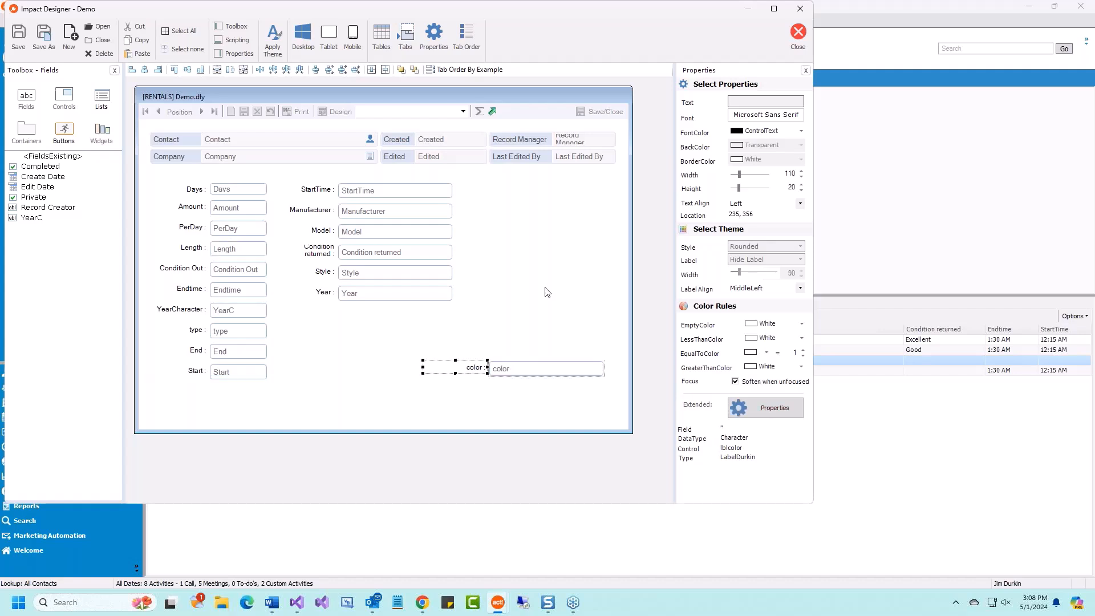
pyautogui.click(546, 417)
# - Move the color label and input field back directly below Year, aligned with the second column
pyautogui.moveTo(580, 397); pyautogui.dragTo(395, 347)
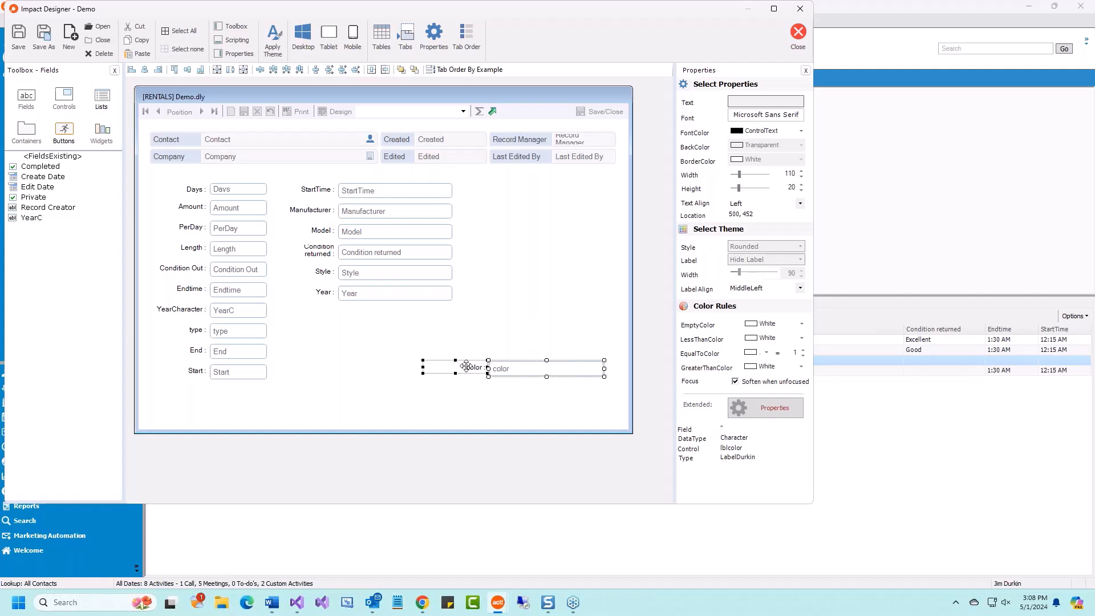
pyautogui.click(489, 368)
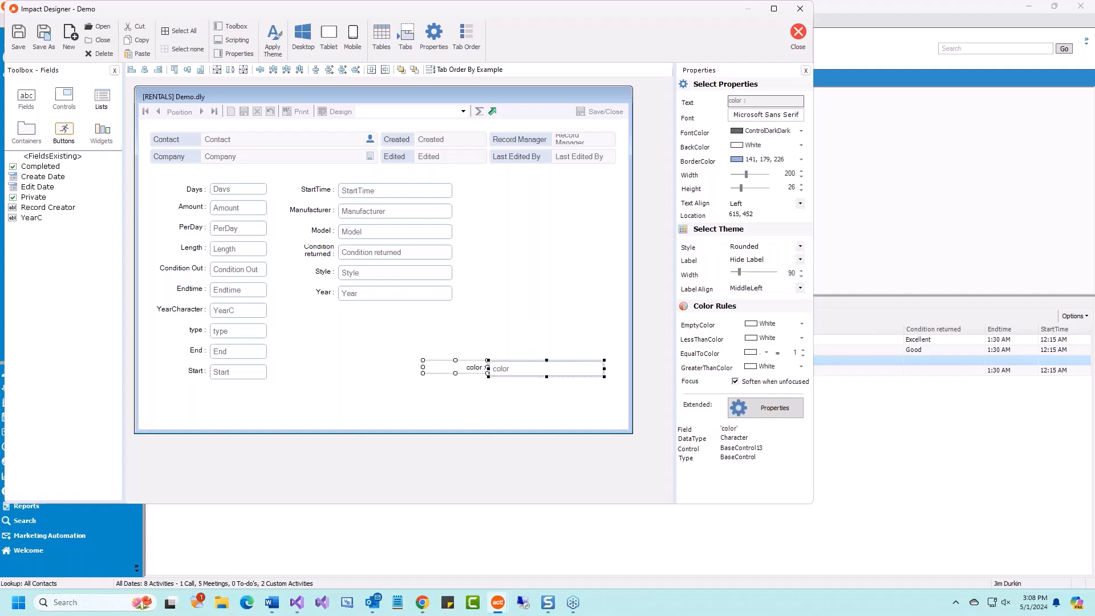
pyautogui.moveTo(489, 368)
pyautogui.mouseDown()
pyautogui.moveTo(460, 353)
pyautogui.moveTo(460, 342)
pyautogui.moveTo(325, 321)
pyautogui.moveTo(430, 371)
pyautogui.moveTo(483, 375)
pyautogui.mouseUp()
pyautogui.click(548, 370)
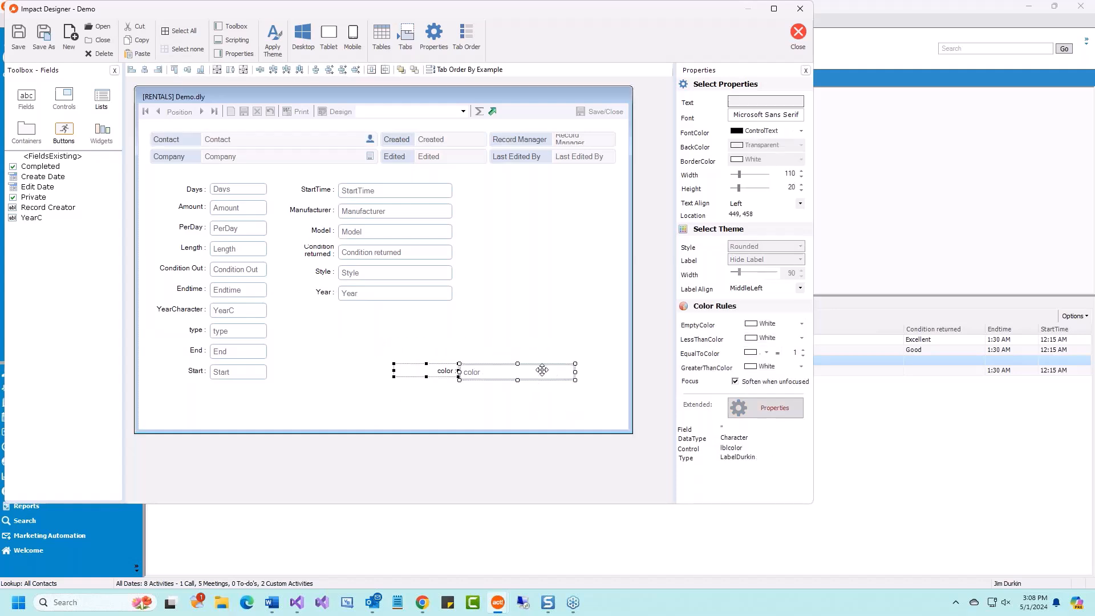
pyautogui.moveTo(542, 370); pyautogui.dragTo(426, 314)
pyautogui.click(531, 349)
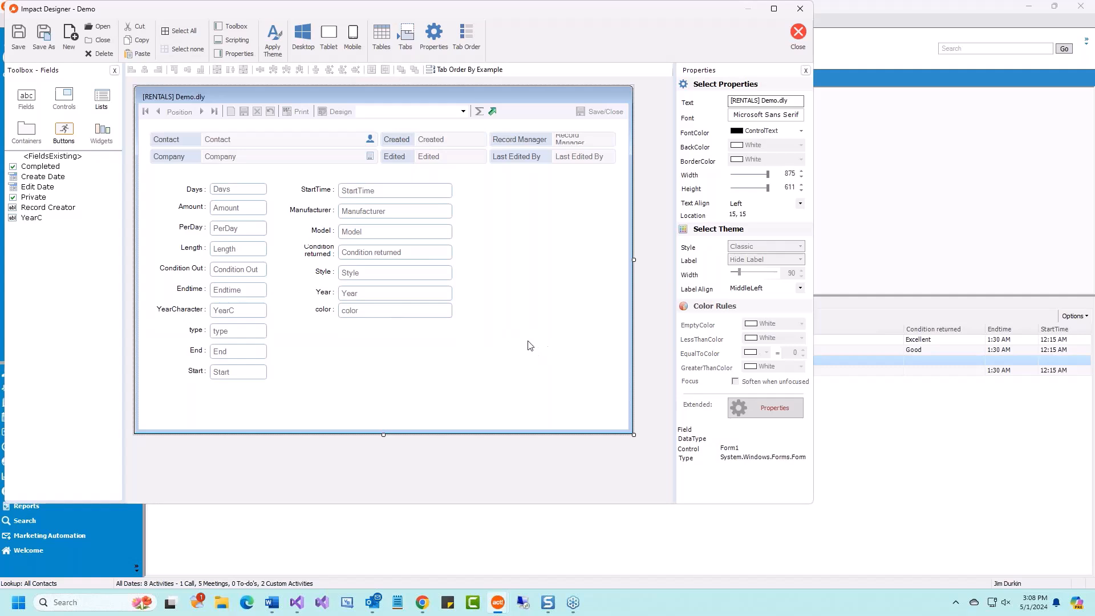
# - Place the color label and input field in the empty lower-right area, with the field at location 557, 452
pyautogui.click(429, 307)
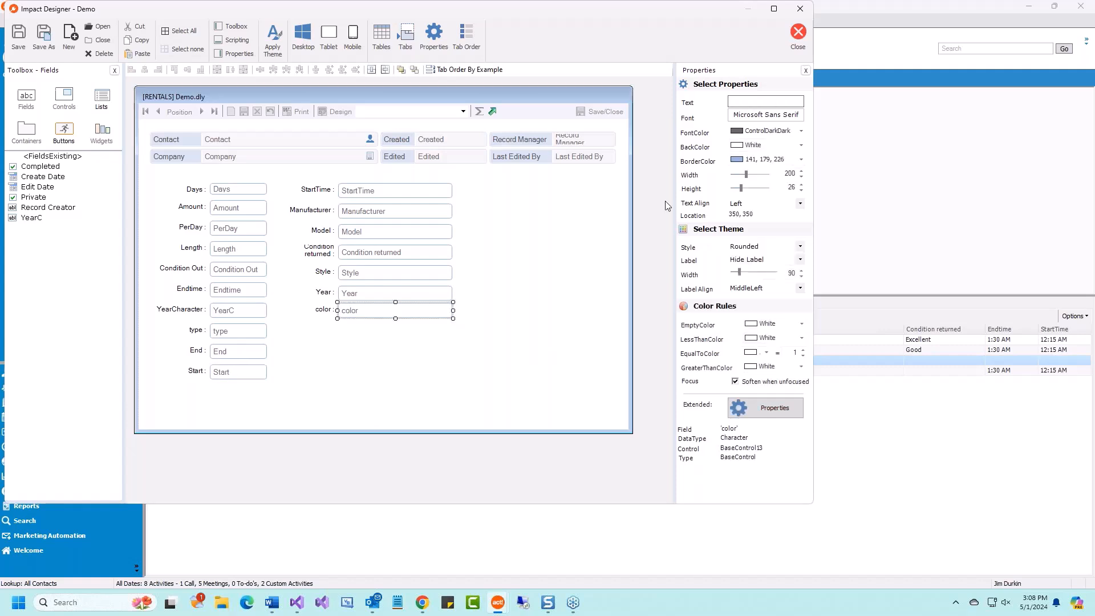
pyautogui.moveTo(447, 350); pyautogui.dragTo(494, 367)
pyautogui.click(522, 300)
pyautogui.click(520, 370)
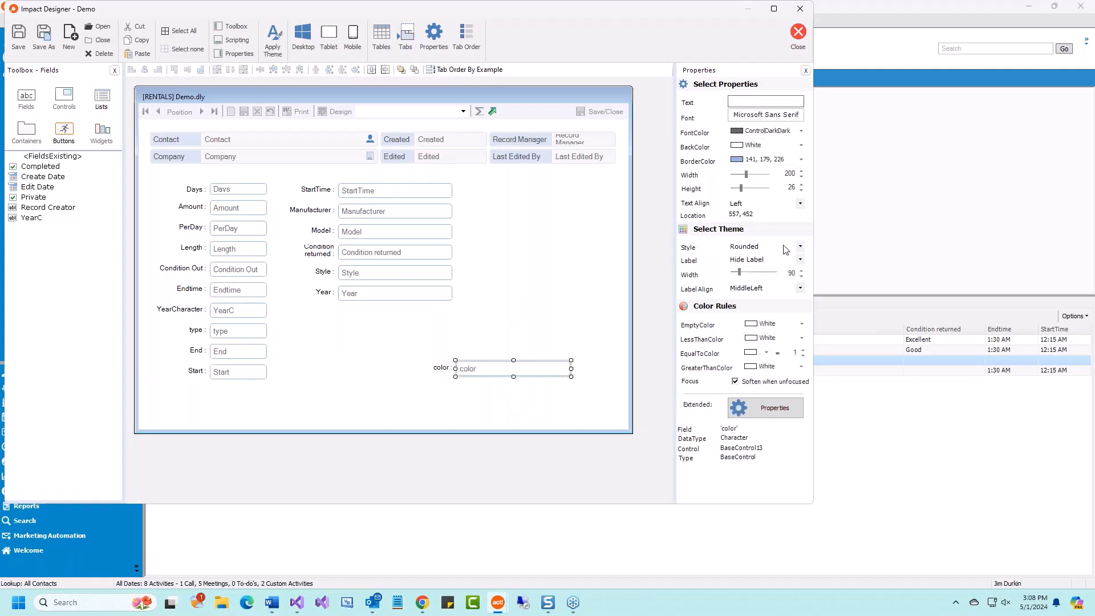
pyautogui.click(497, 386)
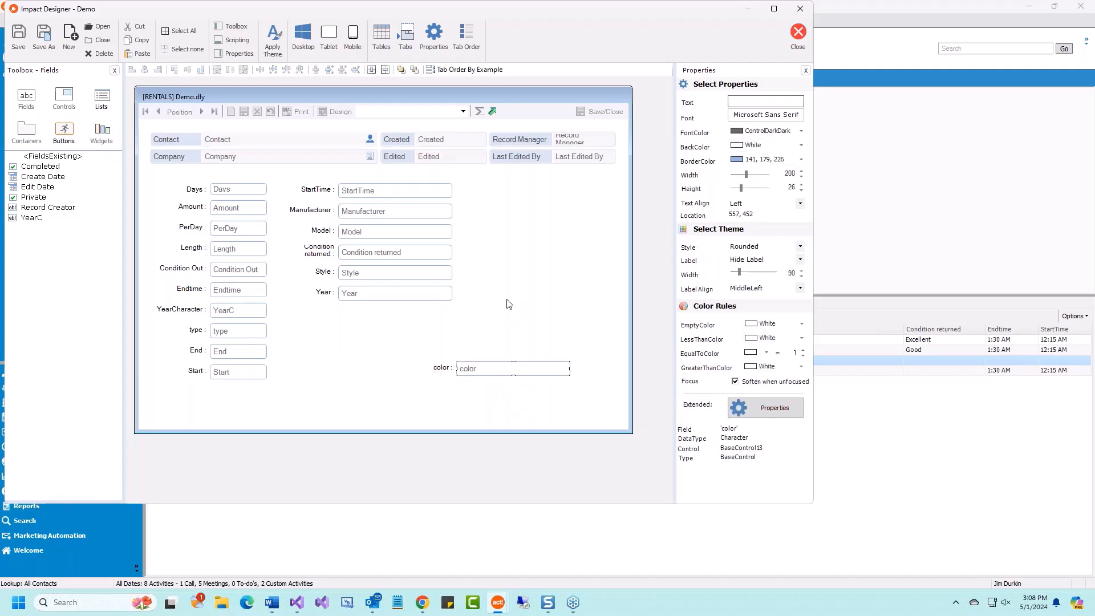
# - Apply the Classic style to the color input field
pyautogui.click(484, 368)
pyautogui.click(801, 248)
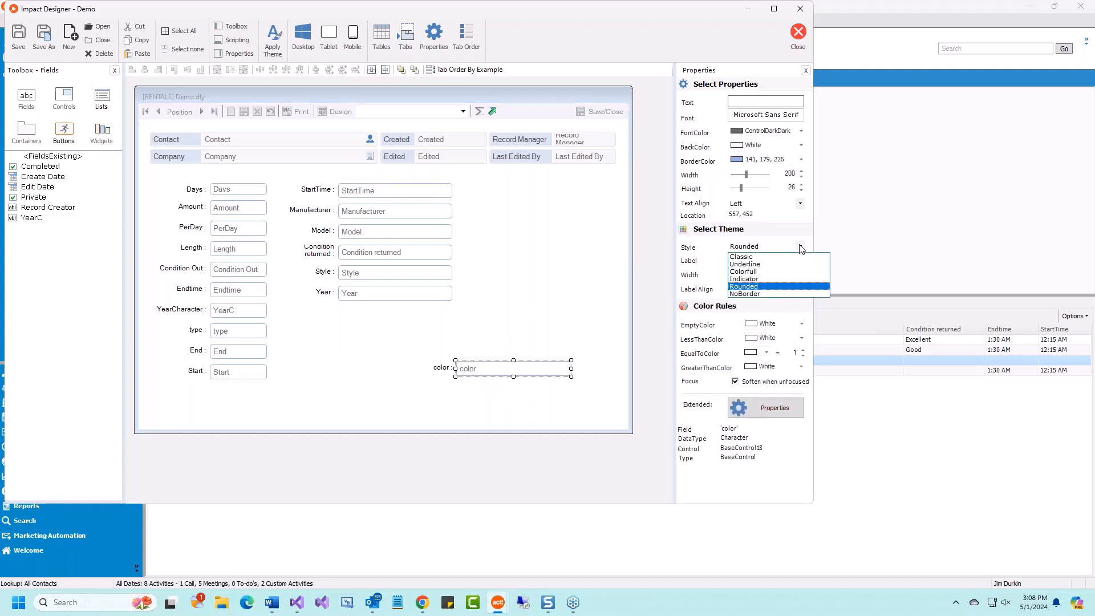
pyautogui.click(772, 260)
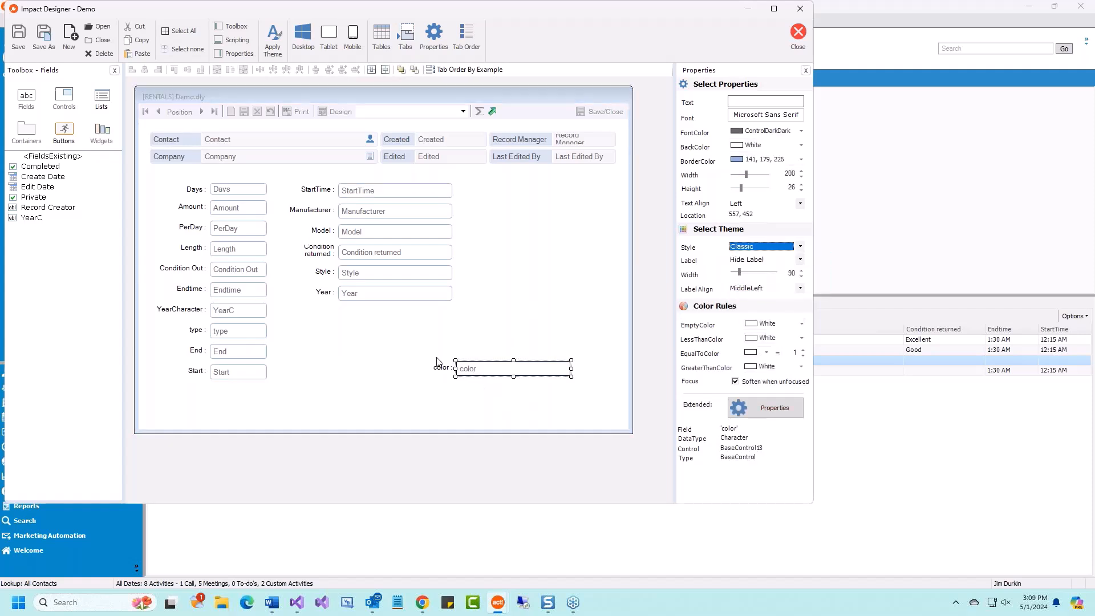
pyautogui.click(483, 324)
pyautogui.click(506, 369)
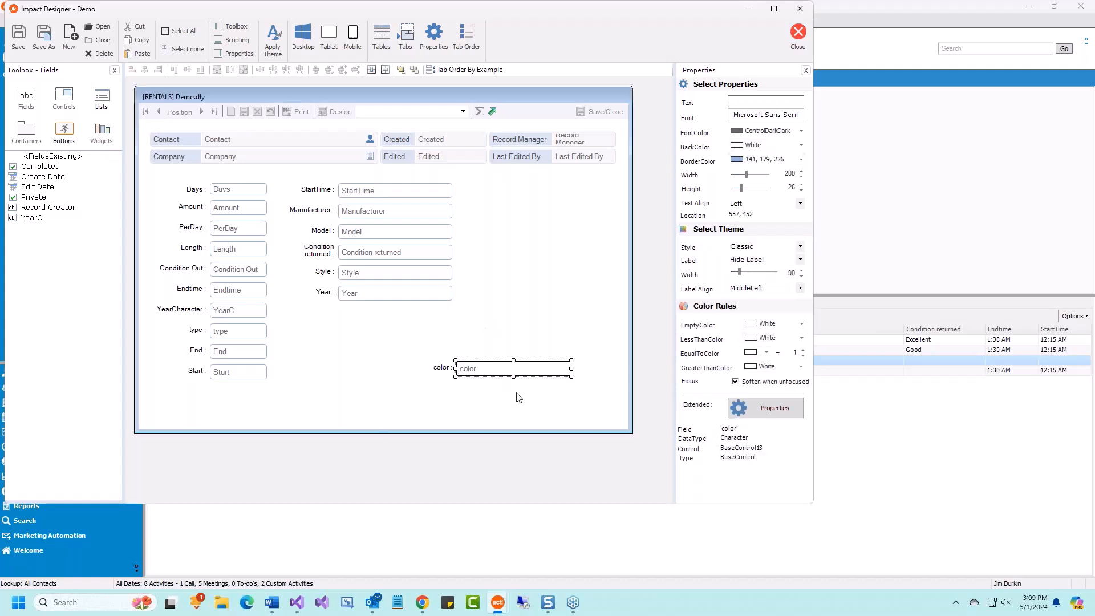
# - Change the color input field's style to Underline
pyautogui.click(801, 247)
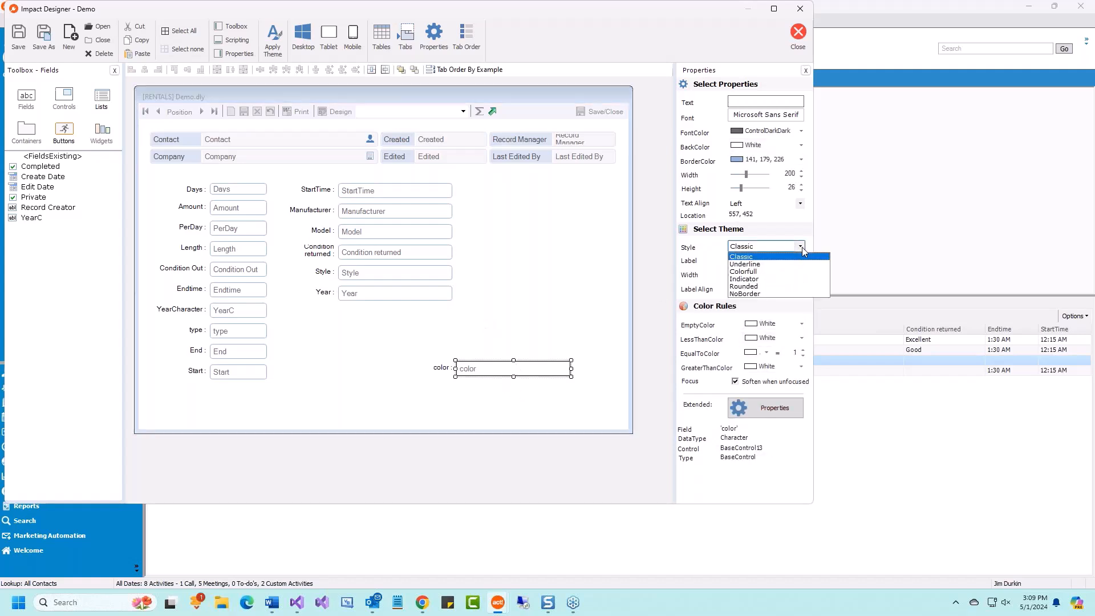
pyautogui.click(764, 264)
pyautogui.click(516, 414)
pyautogui.click(504, 369)
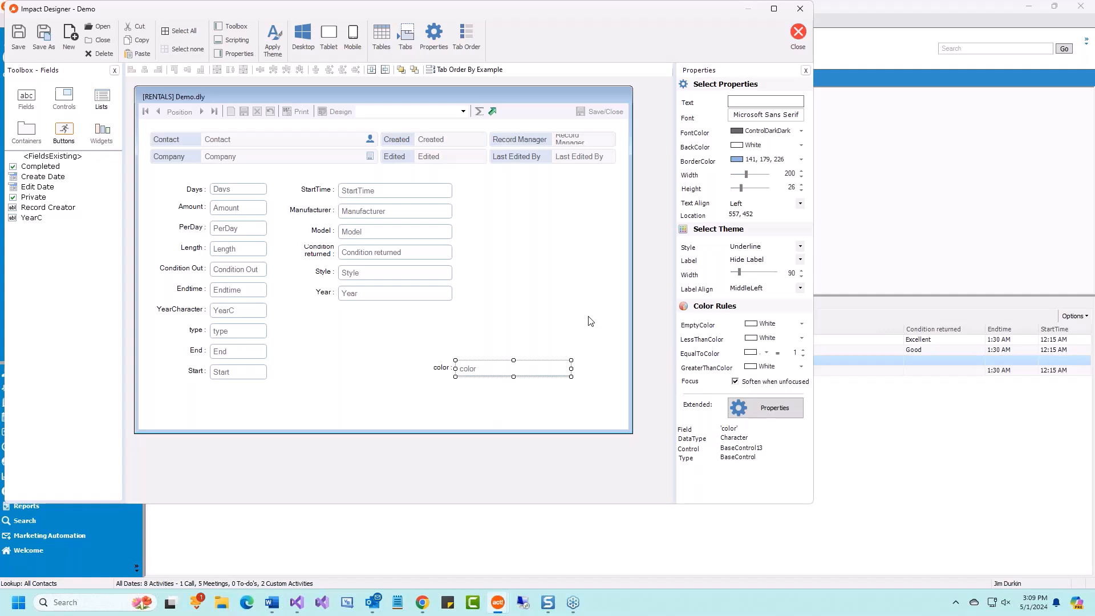
# - Switch to the Act! main window, open the Alfa Romeo Stelvio rental record, and open its Default layout in the designer
pyautogui.click(866, 251)
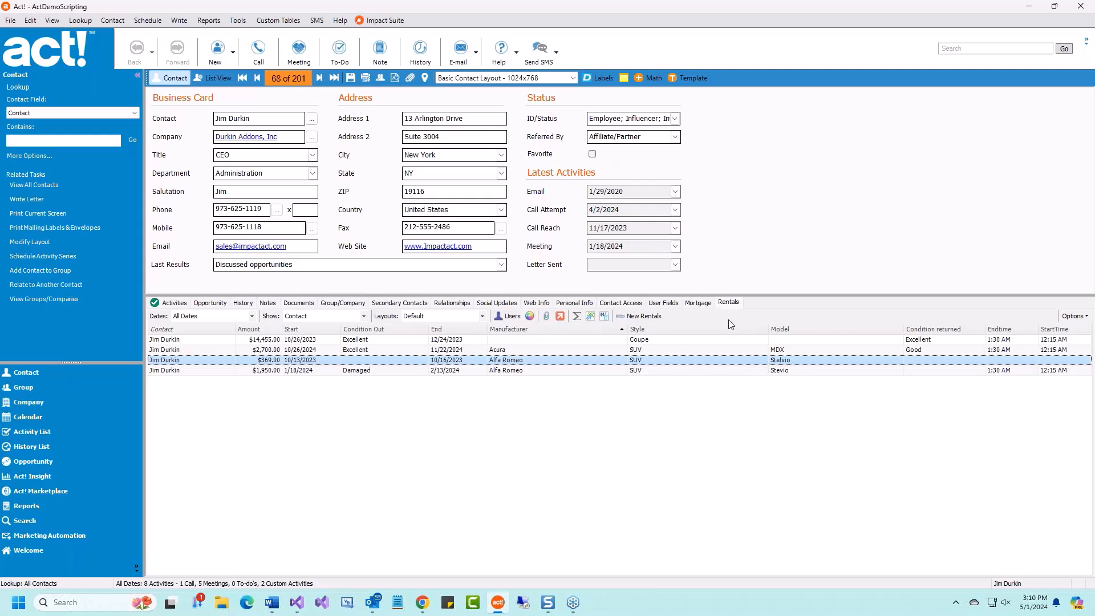
pyautogui.doubleClick(693, 359)
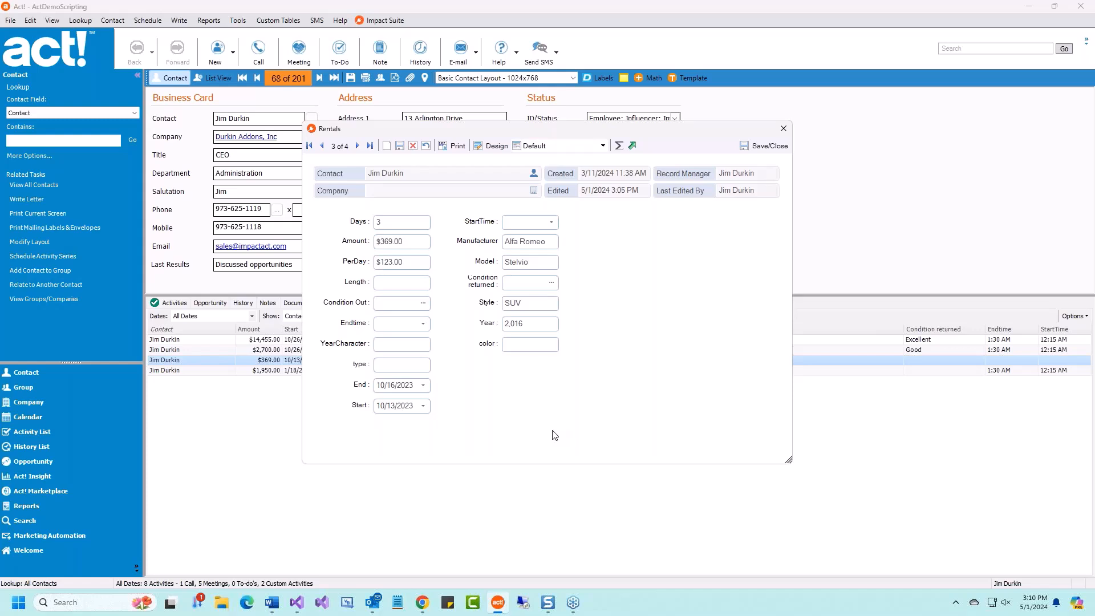
pyautogui.click(492, 147)
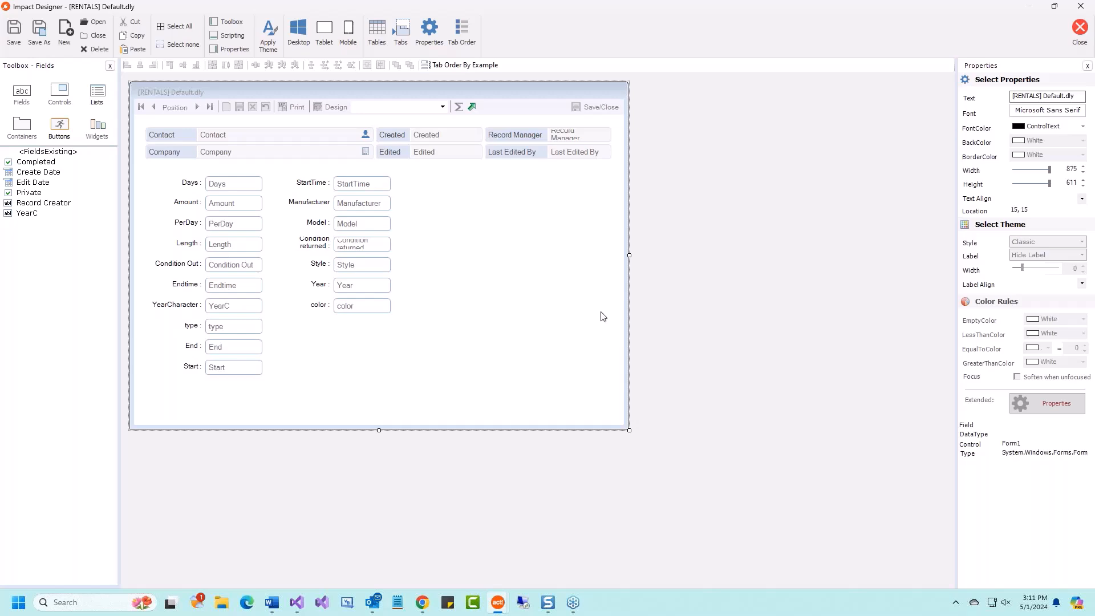
# - Widen all second-column input fields on the Default layout, from StartTime through color, to about 195
pyautogui.click(378, 306)
pyautogui.moveTo(391, 306); pyautogui.dragTo(366, 176)
pyautogui.click(443, 289)
pyautogui.moveTo(392, 214); pyautogui.dragTo(444, 213)
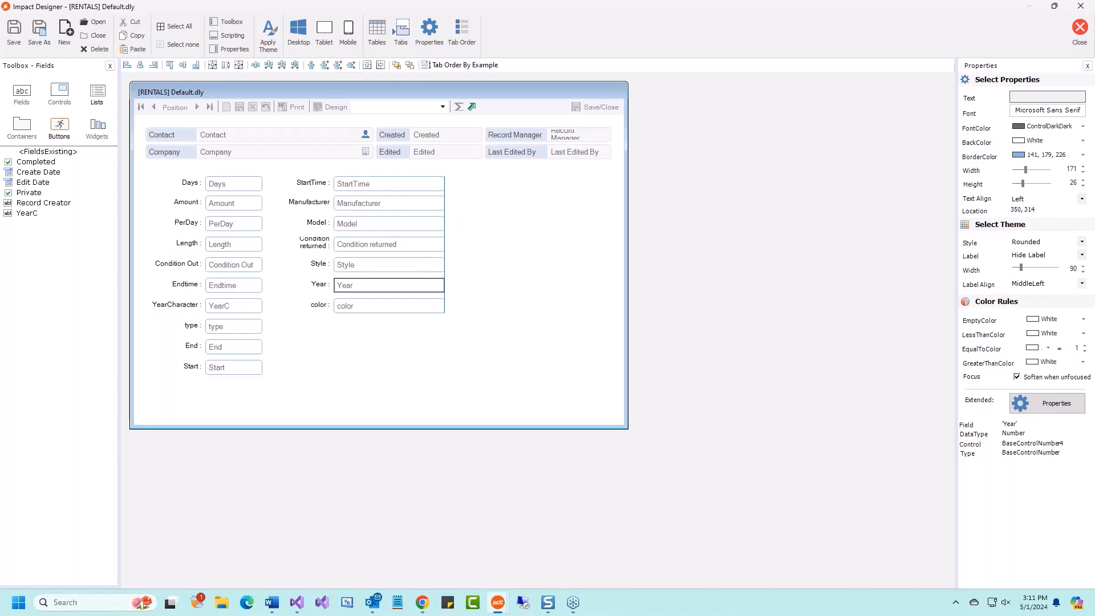
# - Move the color label and input field together to the lower-right part of the Default form
pyautogui.click(379, 327)
pyautogui.moveTo(460, 347); pyautogui.dragTo(310, 303)
pyautogui.moveTo(395, 324); pyautogui.dragTo(530, 388)
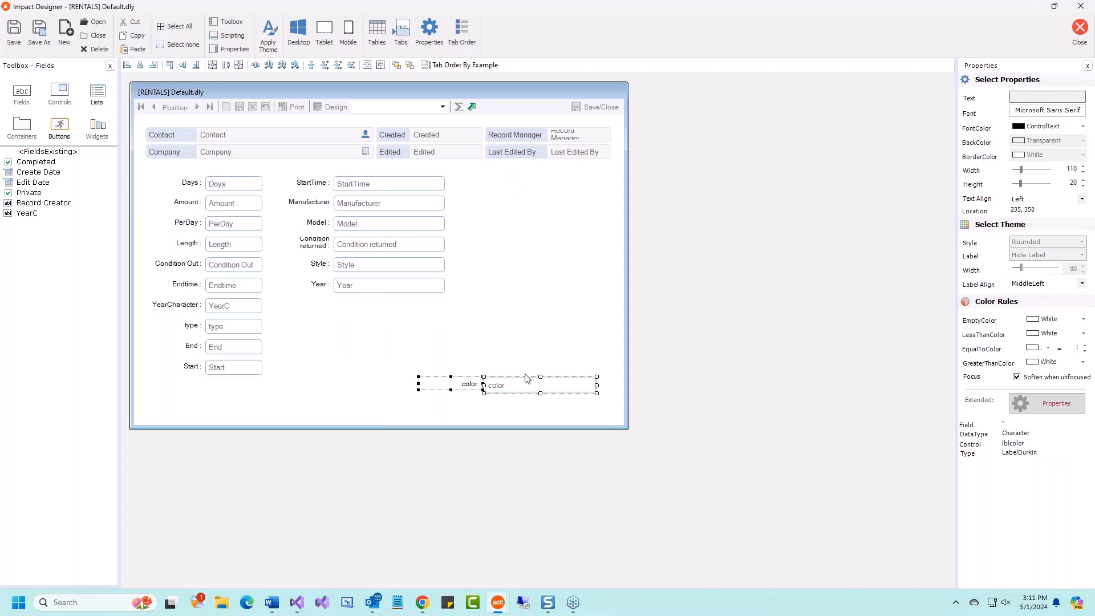
# - Return the color label and input field to their place below Year, aligned with the second column
pyautogui.moveTo(528, 385); pyautogui.dragTo(374, 310)
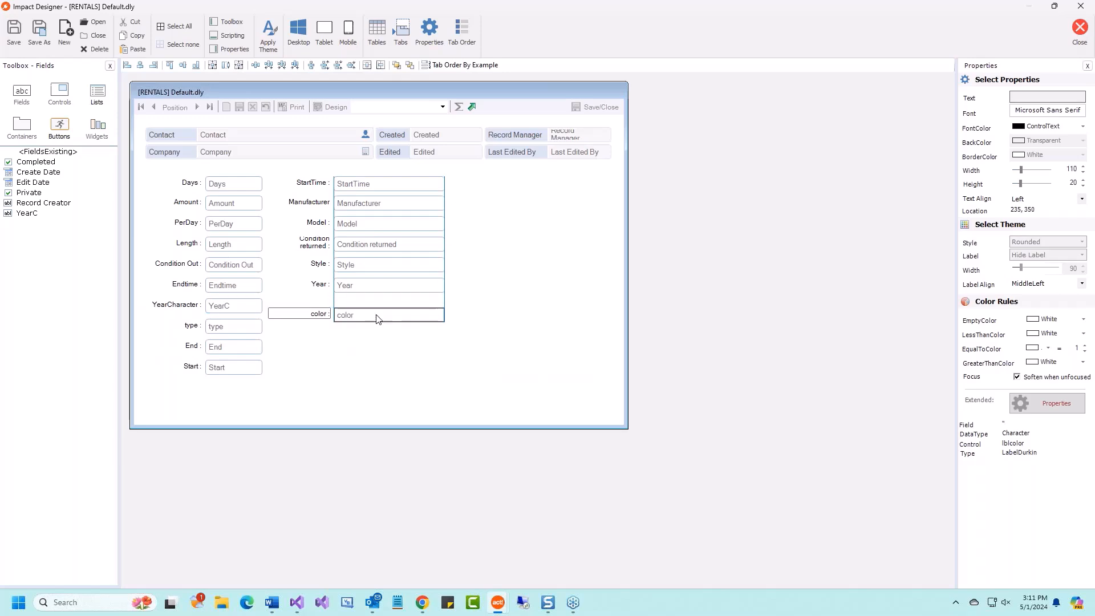
pyautogui.moveTo(376, 312); pyautogui.dragTo(377, 312)
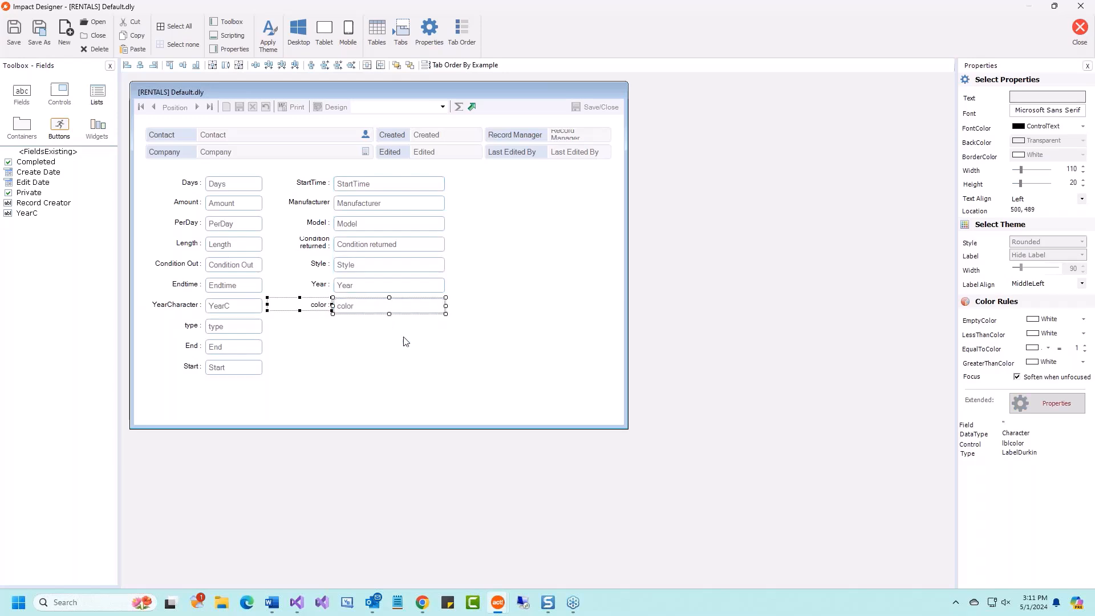
pyautogui.click(473, 356)
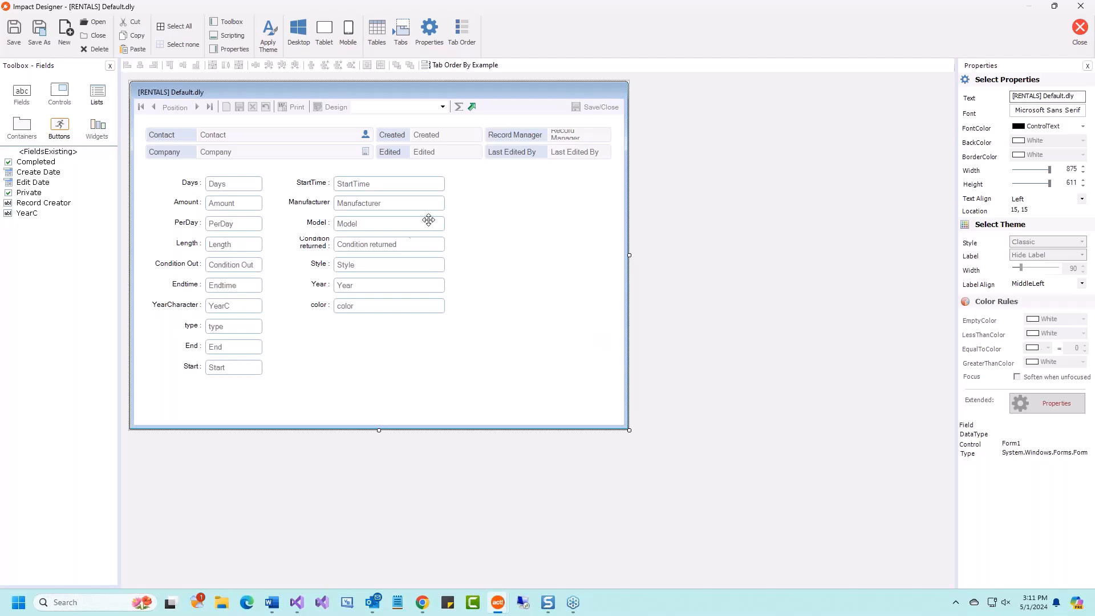
# - Select the color input field and restore the designer to a smaller window sized to show the whole form and its properties
pyautogui.click(400, 306)
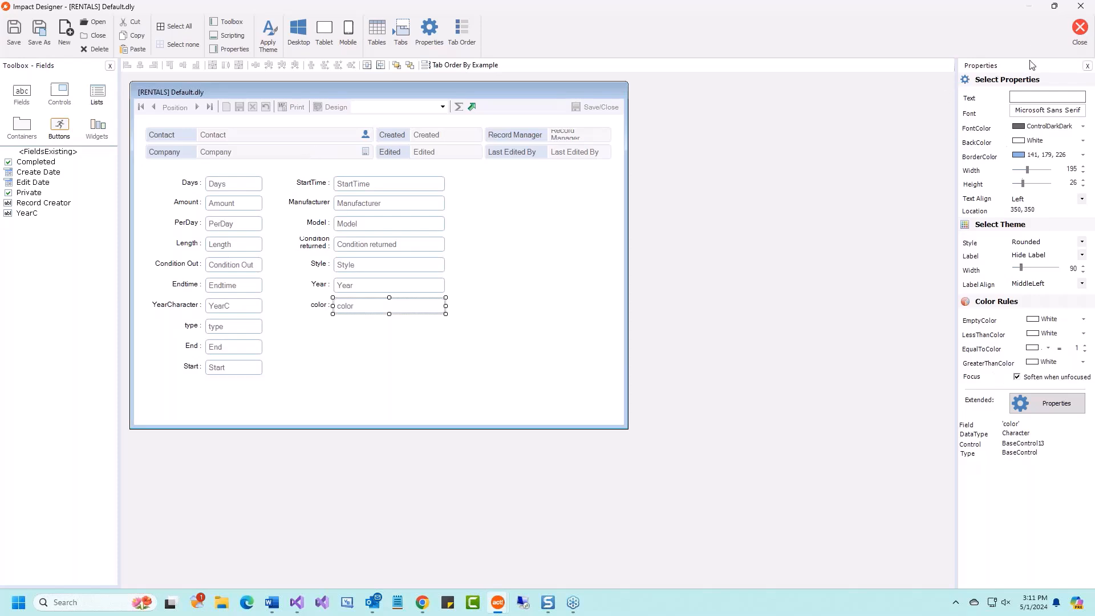
pyautogui.click(1054, 7)
pyautogui.click(673, 382)
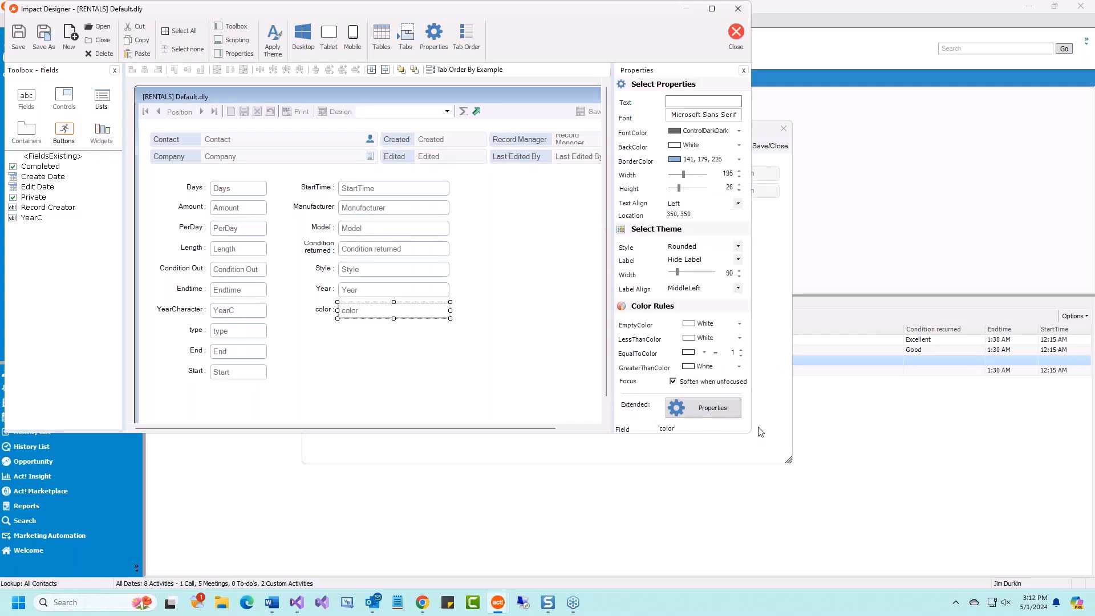
pyautogui.moveTo(751, 434); pyautogui.dragTo(792, 479)
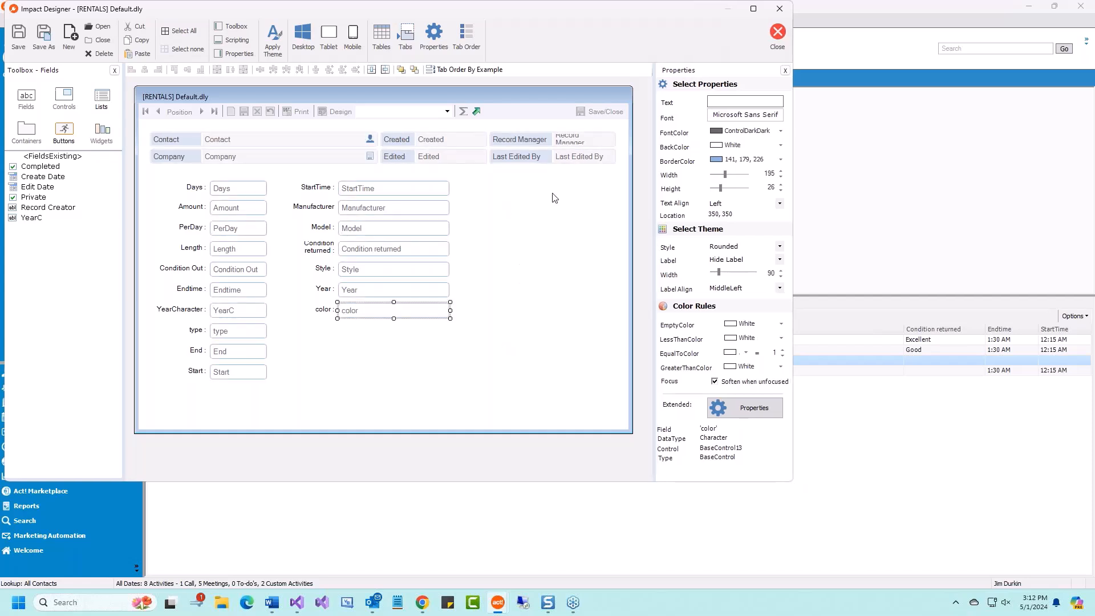
# - Examine the StartTime label's text and the StartTime input field's properties on the Default layout
pyautogui.click(315, 187)
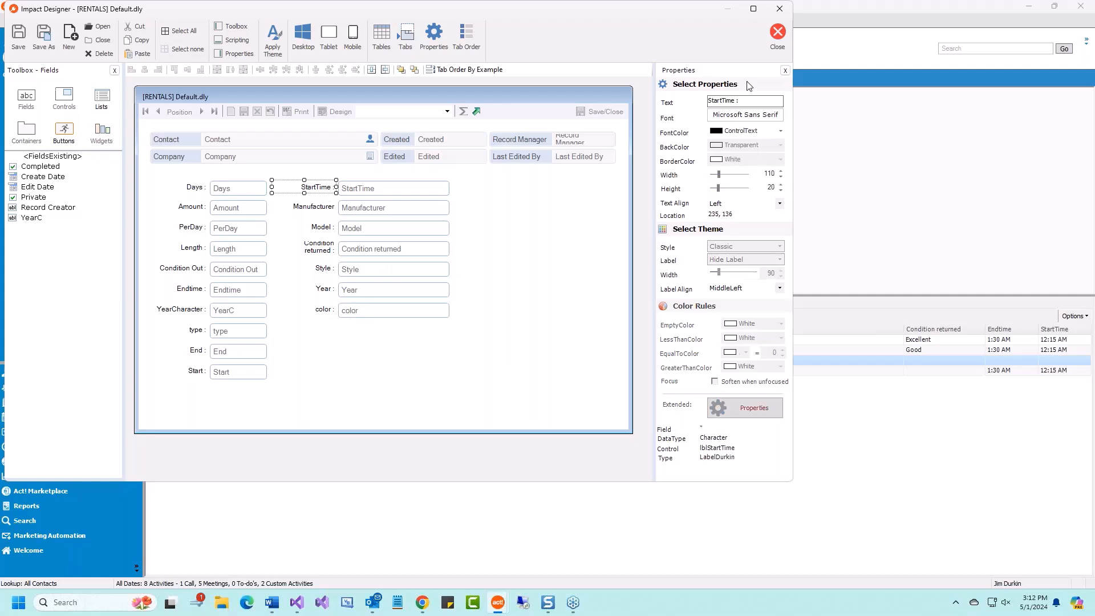
pyautogui.click(750, 101)
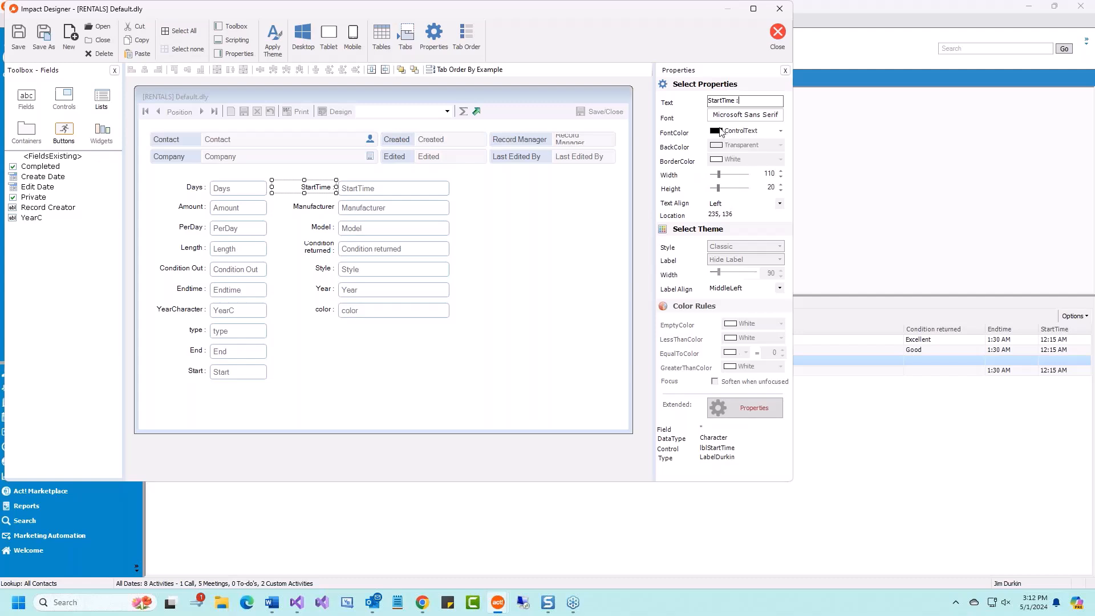
pyautogui.click(425, 190)
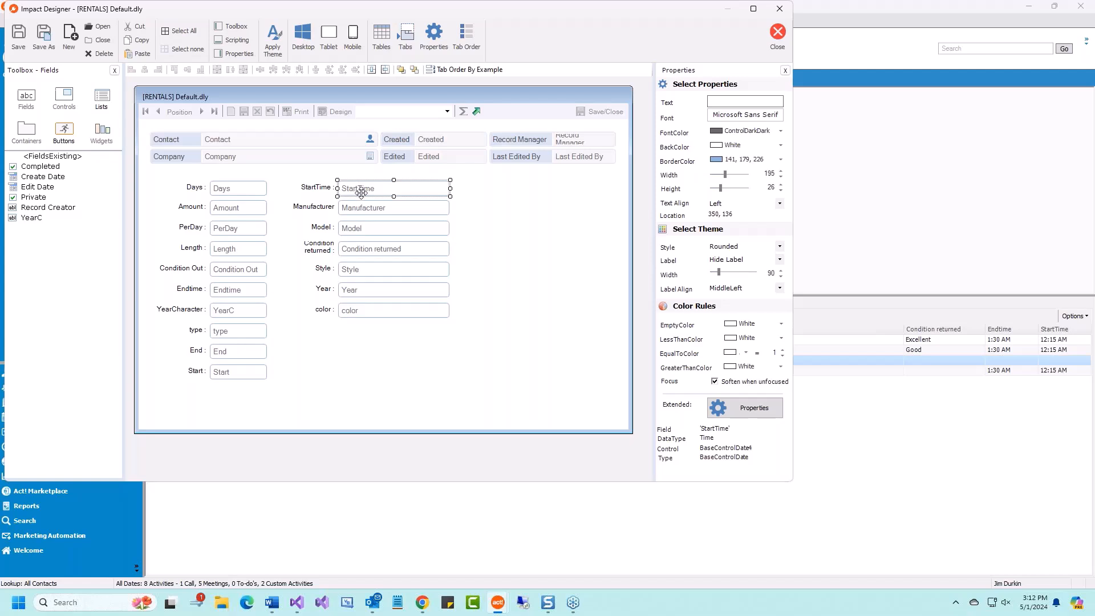
# - Set the StartTime field's border color to dark red (149, 55, 52) and the Manufacturer field's to orange (255, 192, 0)
pyautogui.click(782, 160)
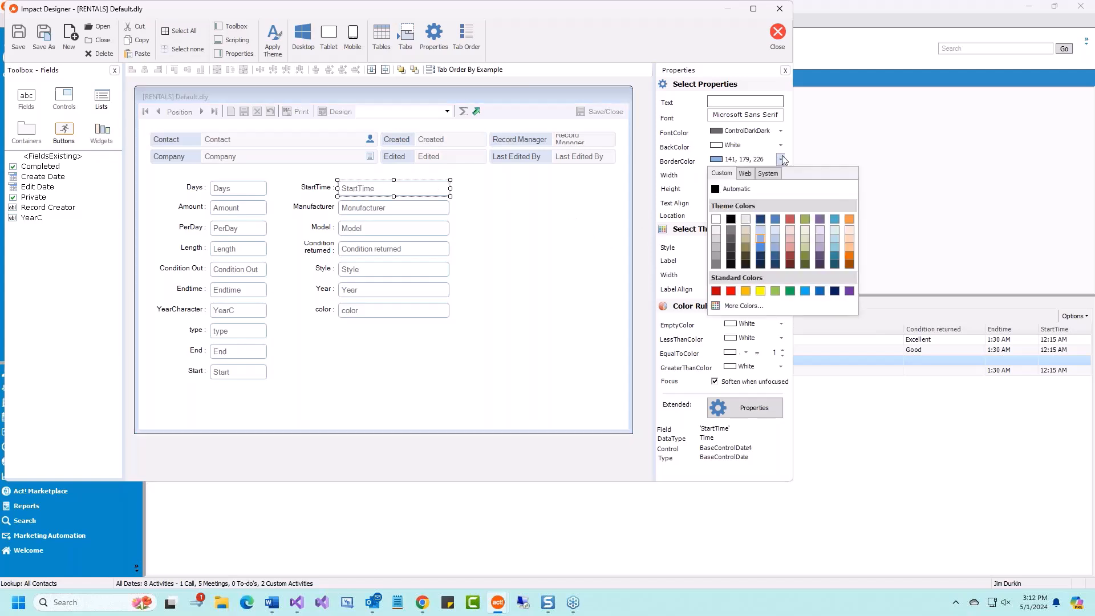
pyautogui.click(791, 260)
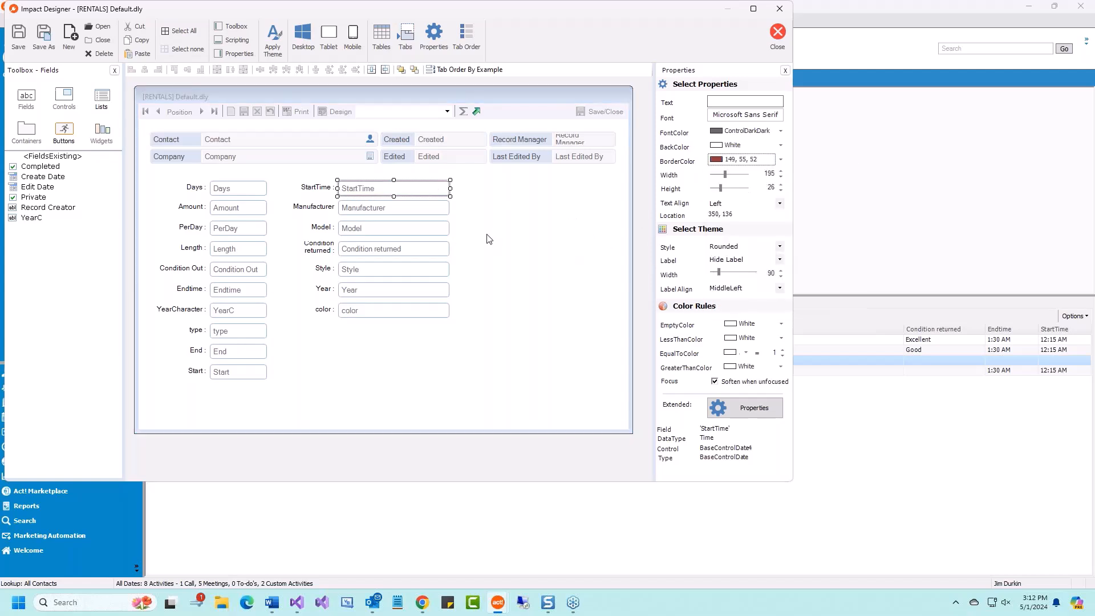
pyautogui.click(435, 209)
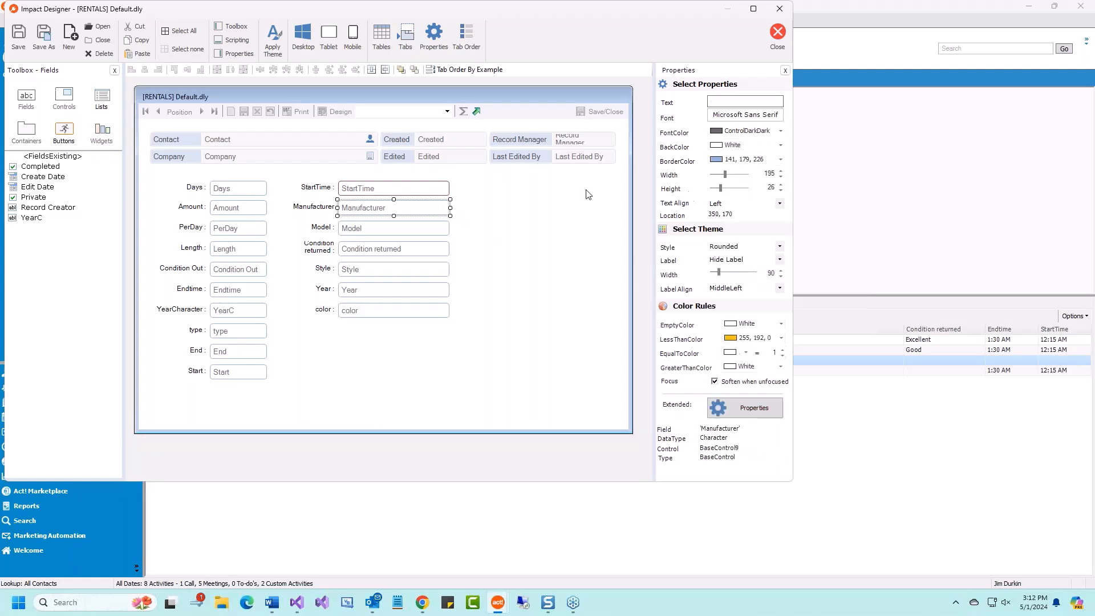
pyautogui.click(781, 160)
pyautogui.click(752, 296)
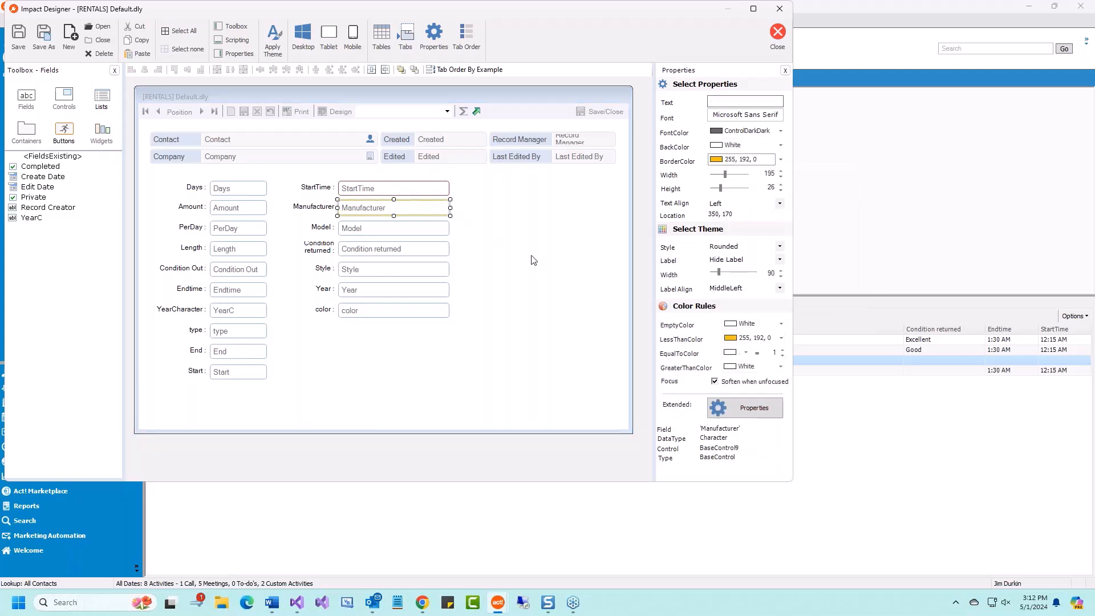
pyautogui.click(512, 236)
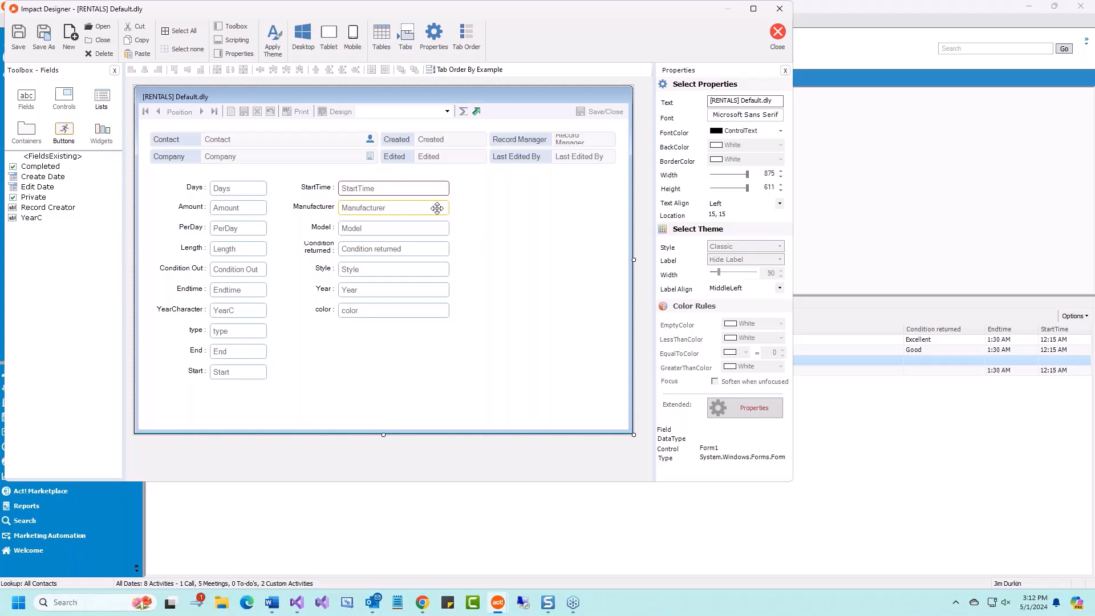
pyautogui.click(437, 208)
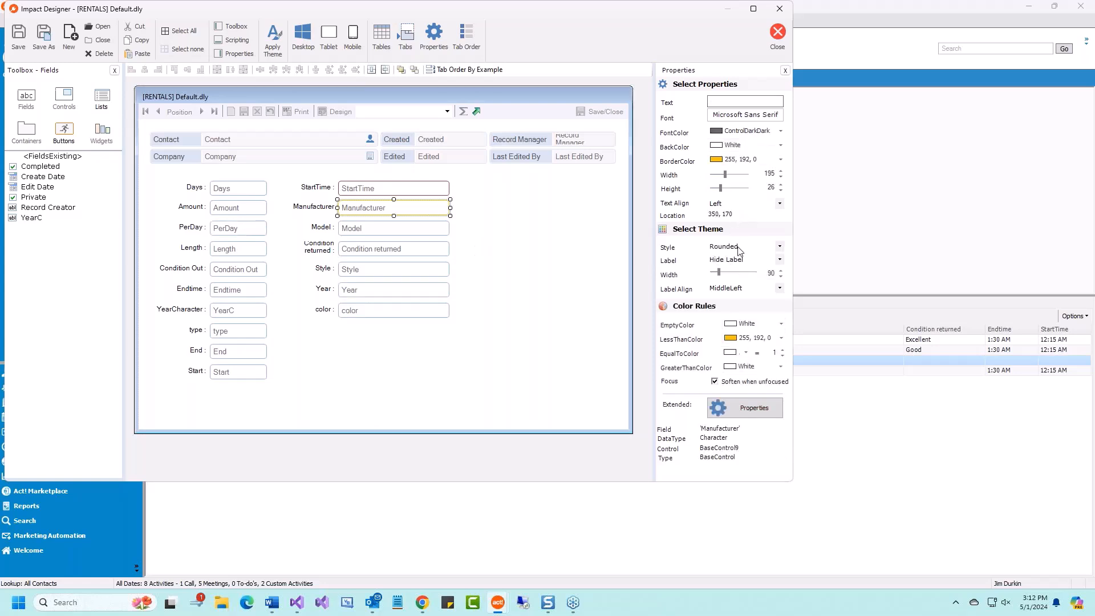
# - Change the Model input field's theme style to Classic
pyautogui.click(430, 229)
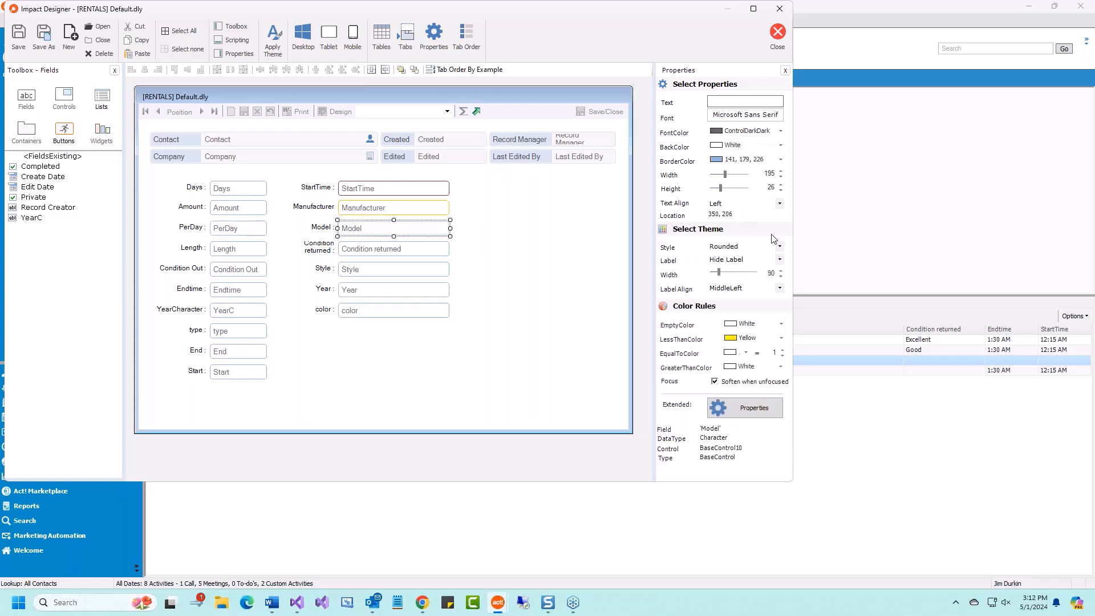
pyautogui.click(780, 245)
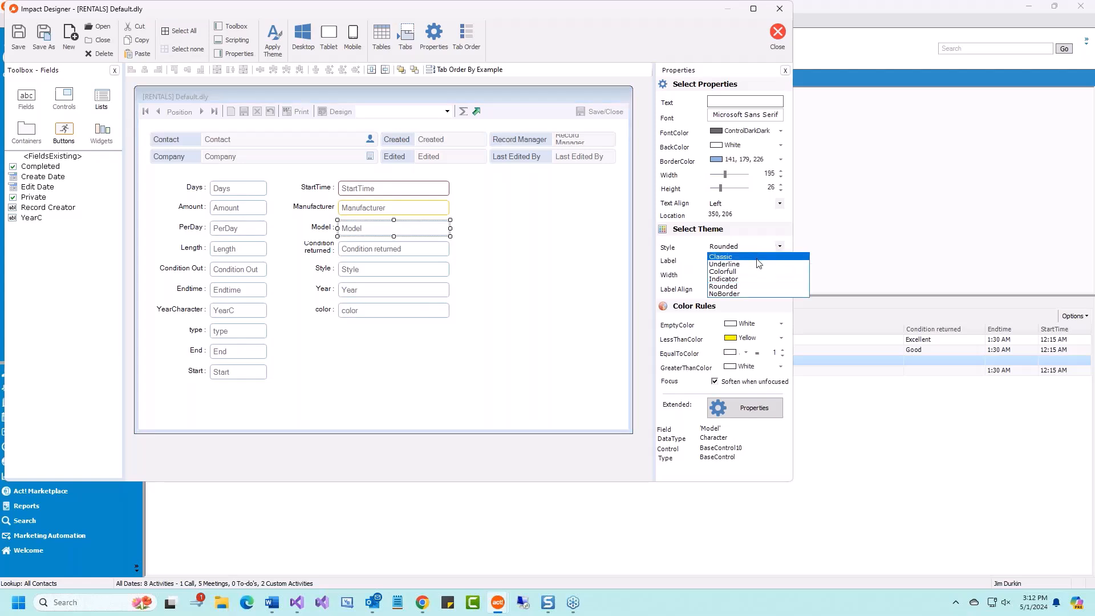
pyautogui.click(757, 257)
pyautogui.click(417, 234)
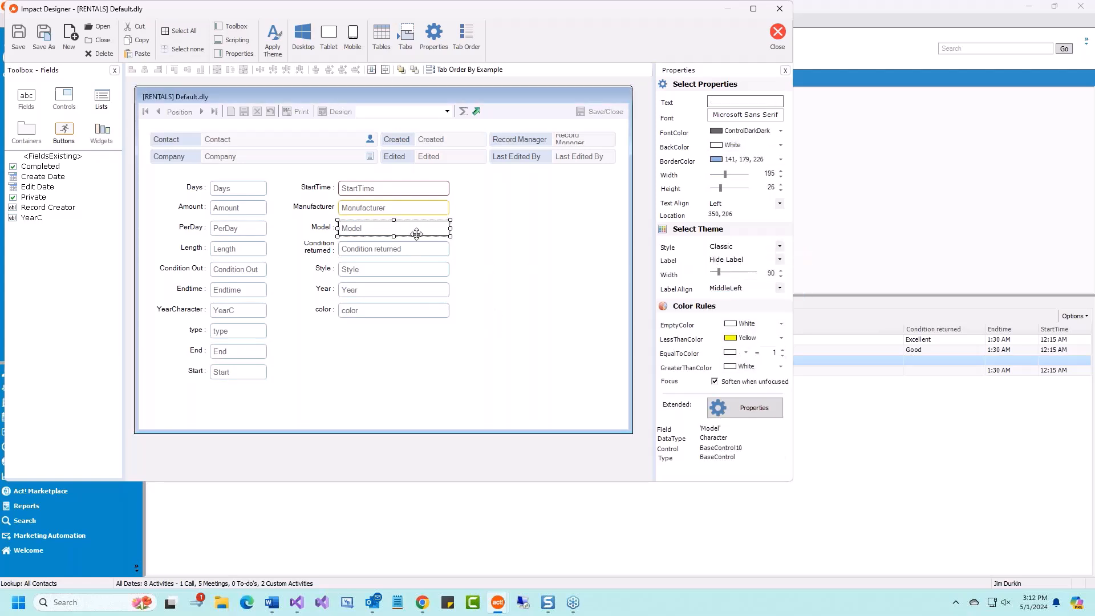
# - Apply the Classic theme style to the Condition returned, Style, Year and color input fields together
pyautogui.click(491, 337)
pyautogui.moveTo(493, 337); pyautogui.dragTo(423, 245)
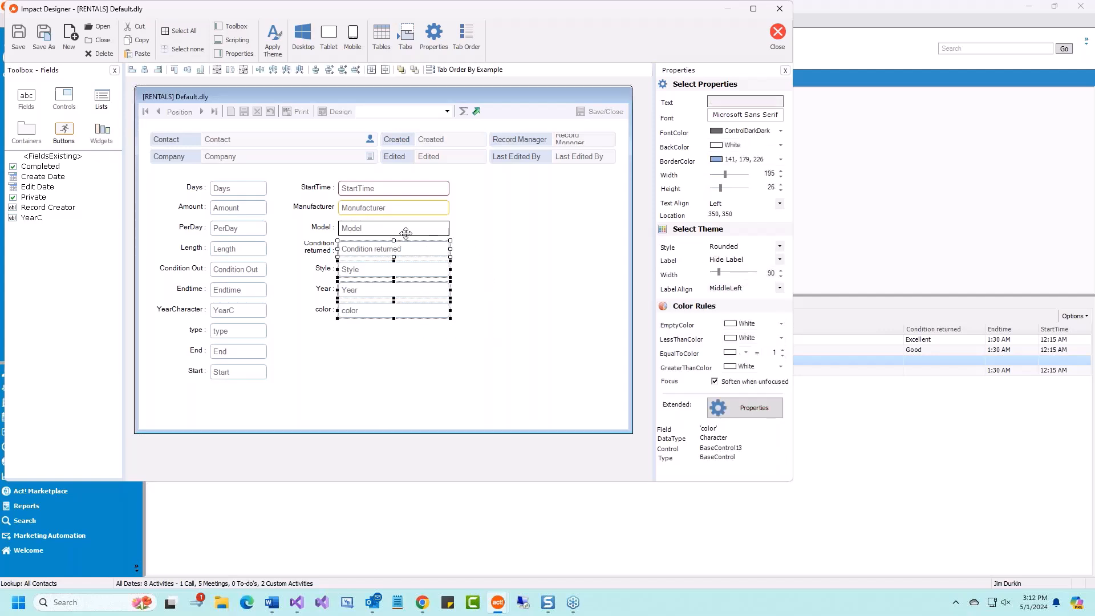
pyautogui.click(780, 249)
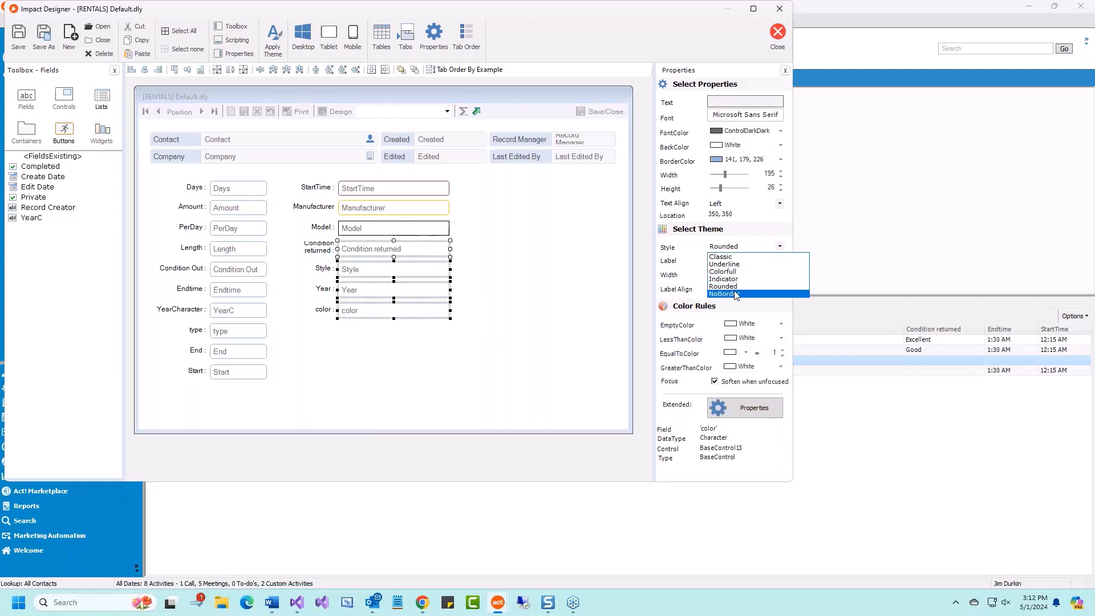
pyautogui.click(742, 262)
pyautogui.click(505, 327)
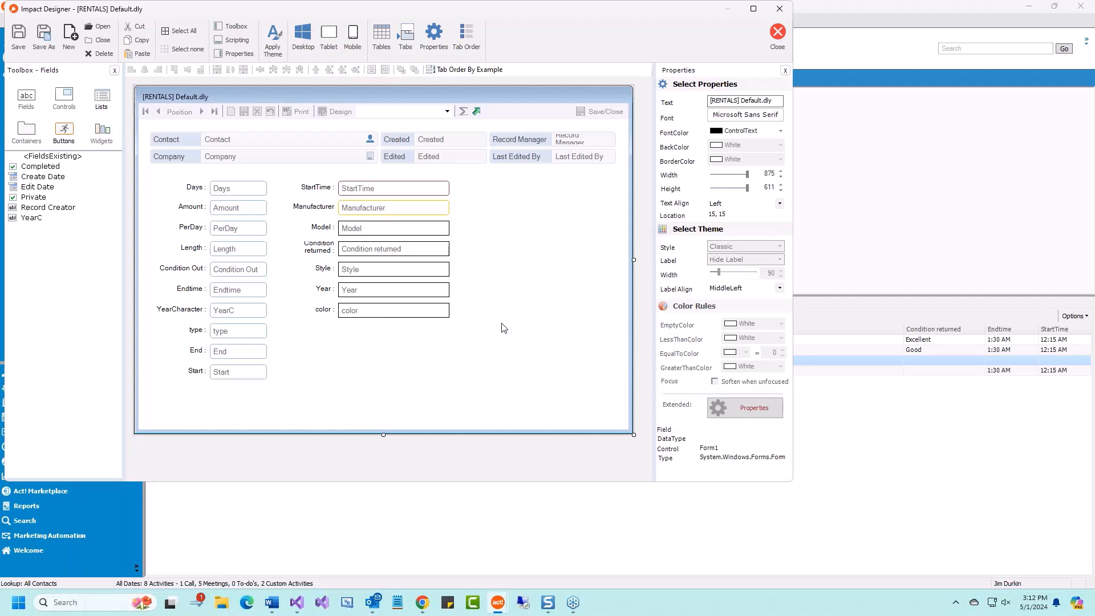
# - Give all seven second-column input fields, StartTime through color, the Rounded style and a green border (146, 208, 80)
pyautogui.moveTo(487, 351); pyautogui.dragTo(396, 188)
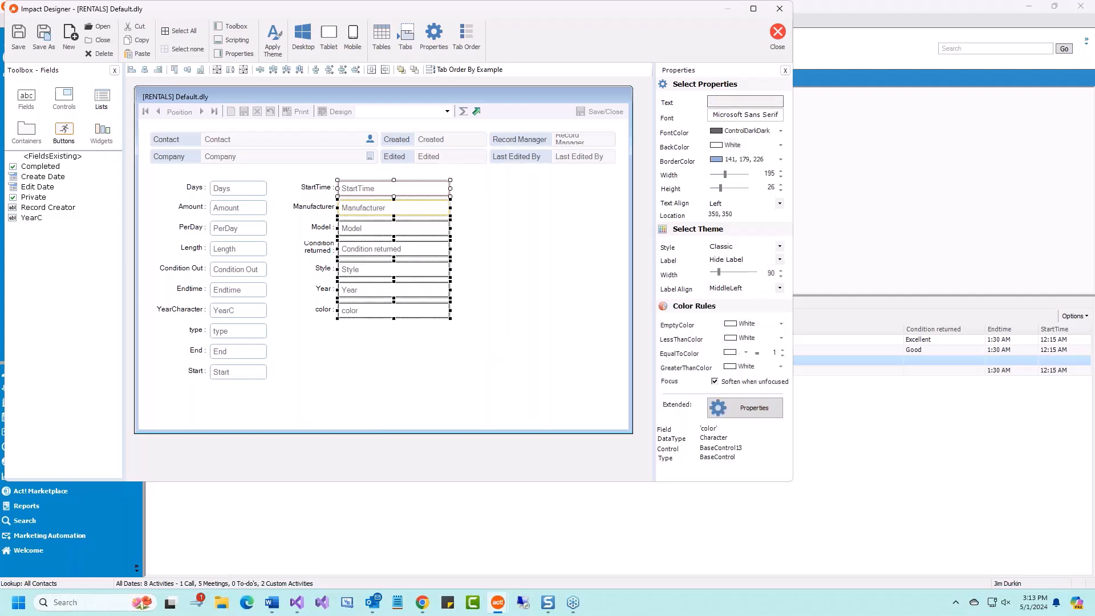
pyautogui.click(779, 247)
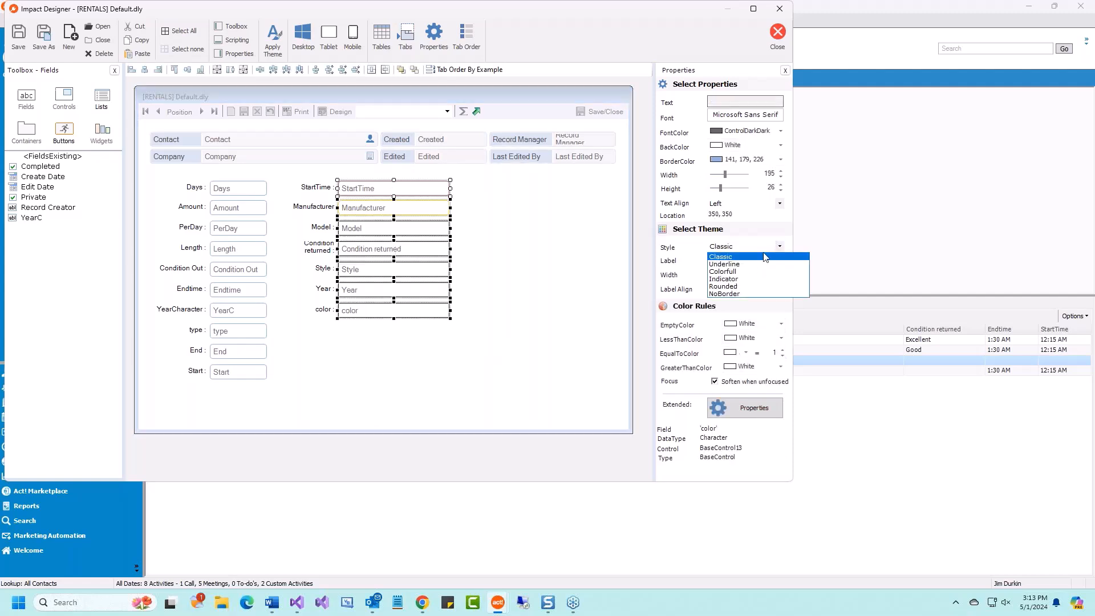
pyautogui.click(735, 288)
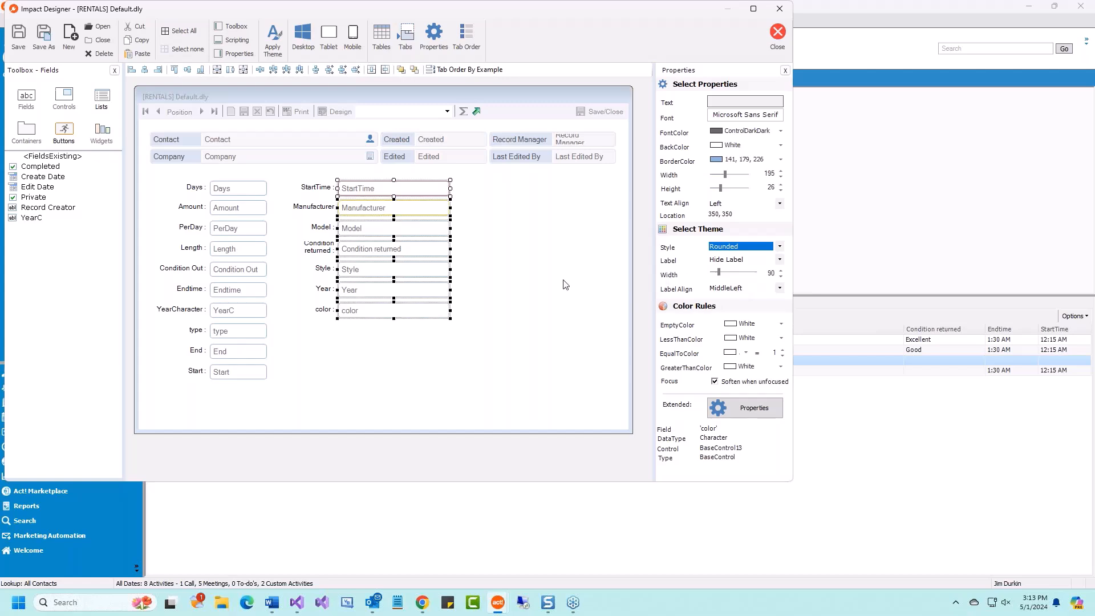
pyautogui.click(780, 159)
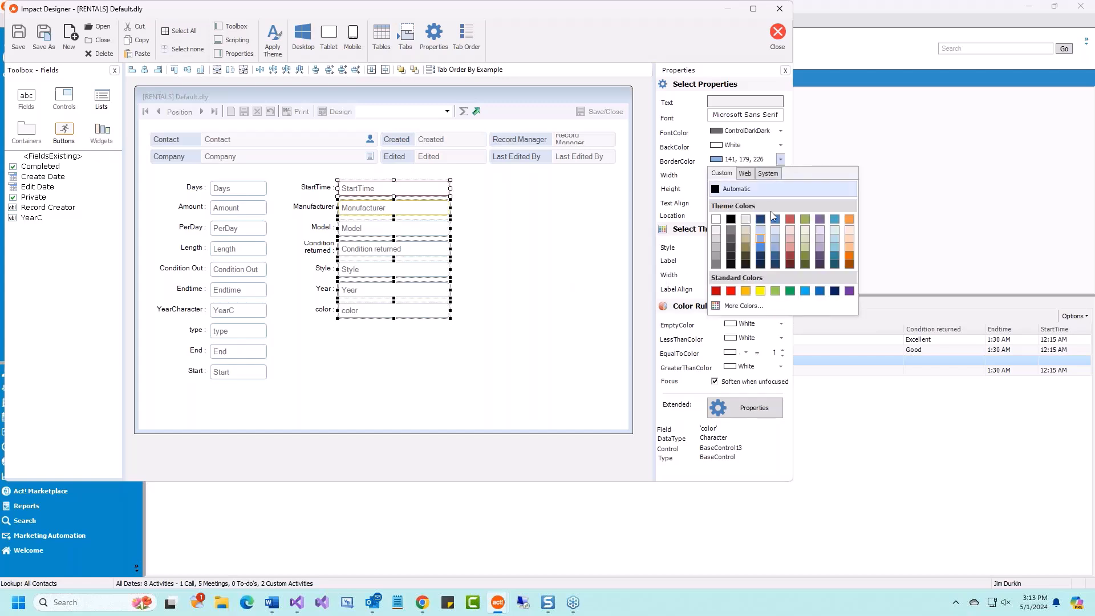
pyautogui.click(776, 289)
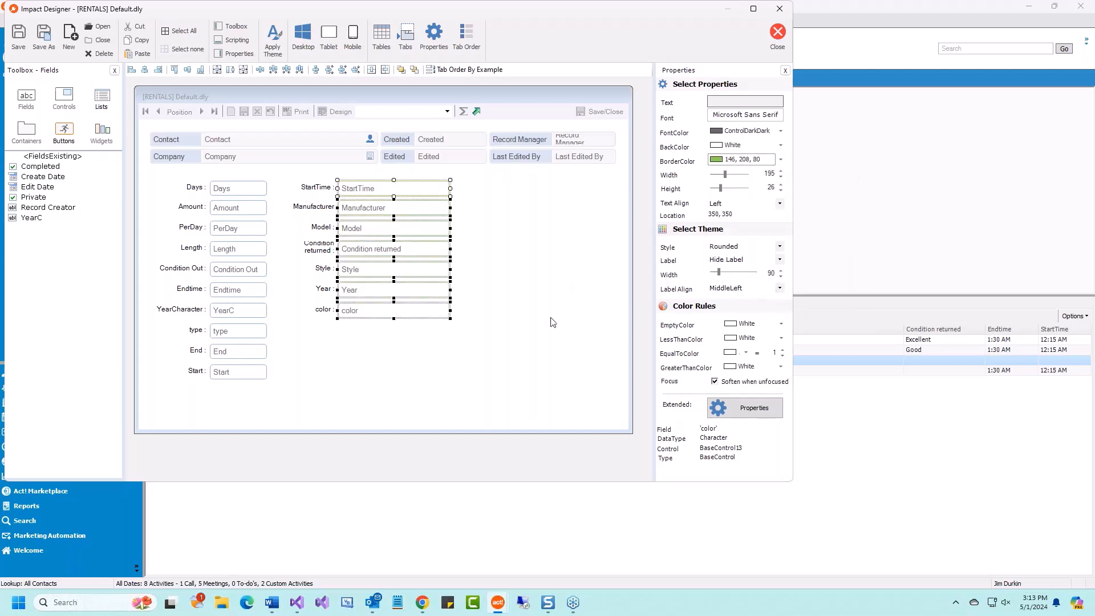
pyautogui.click(536, 329)
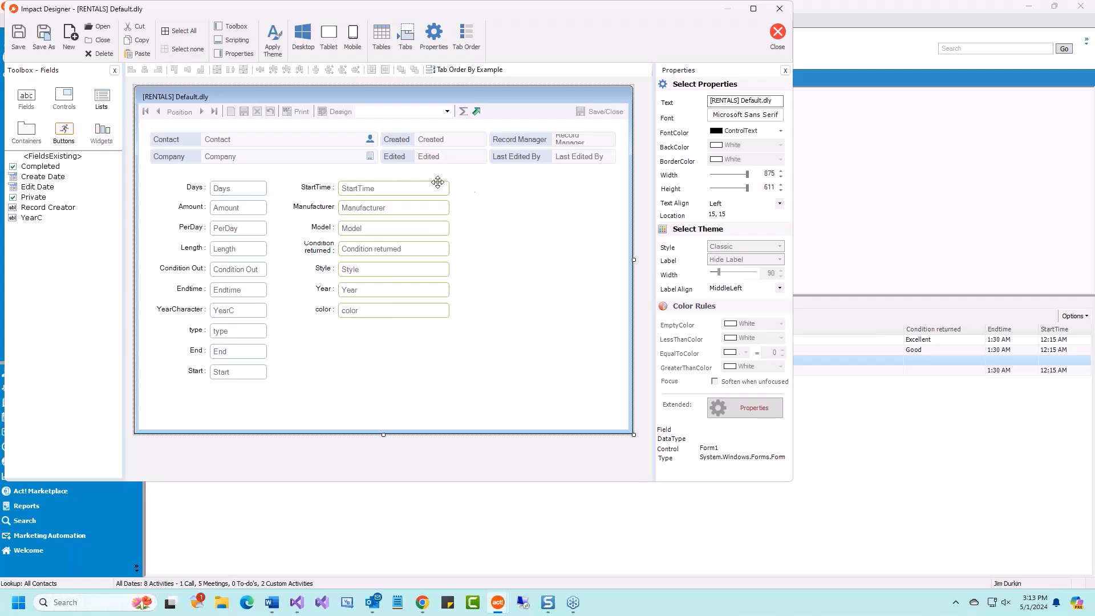
# - Set the theme's label width to 125 for the seven input fields from StartTime to color
pyautogui.moveTo(440, 177); pyautogui.dragTo(385, 319)
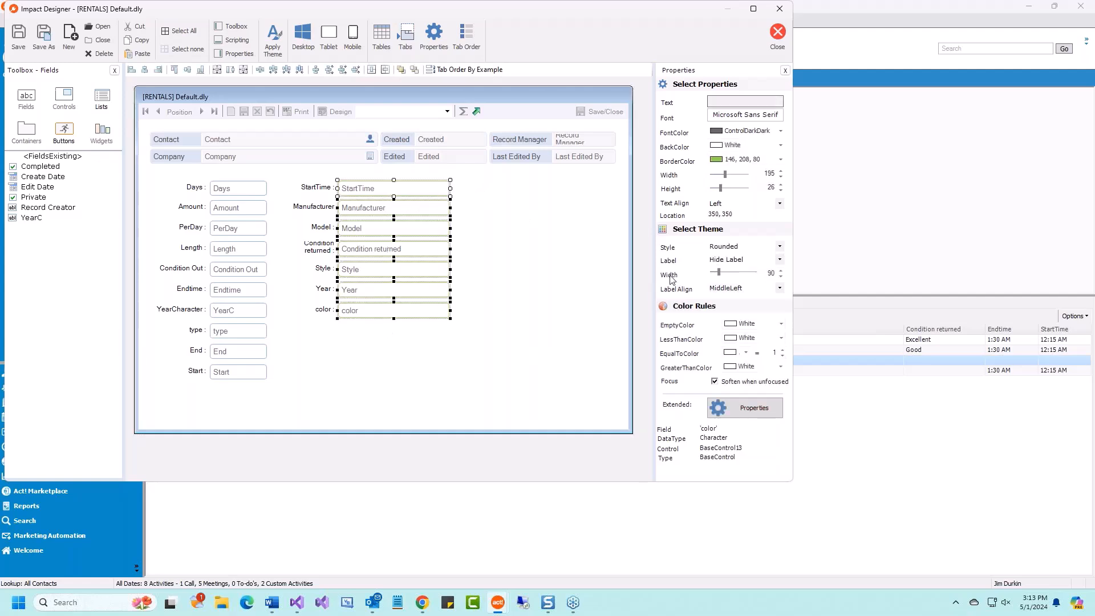
pyautogui.click(772, 273)
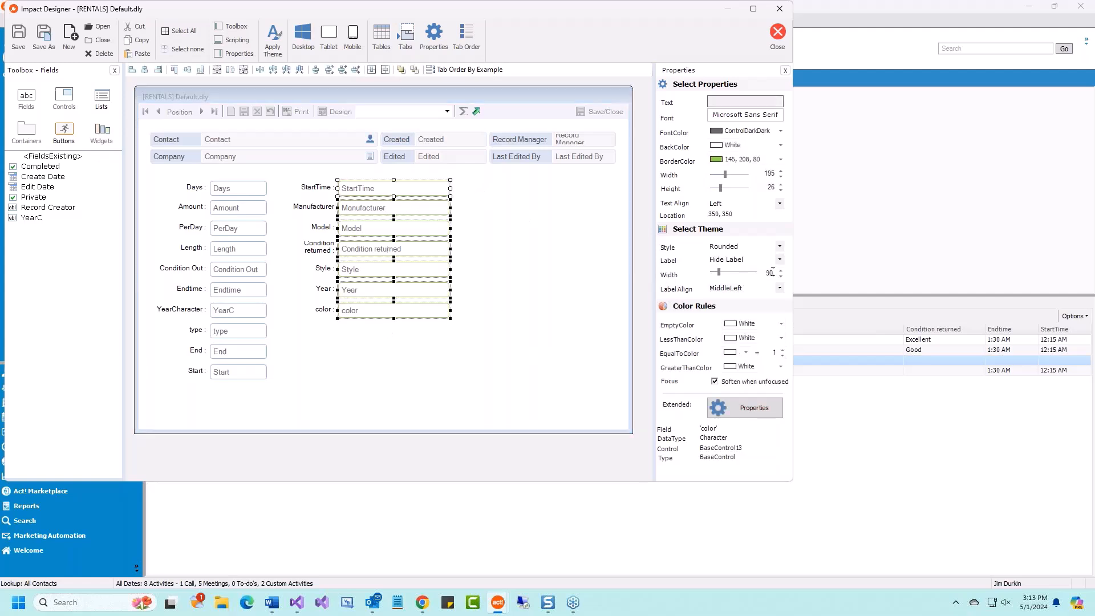
pyautogui.press('Return')
pyautogui.press('Tab')
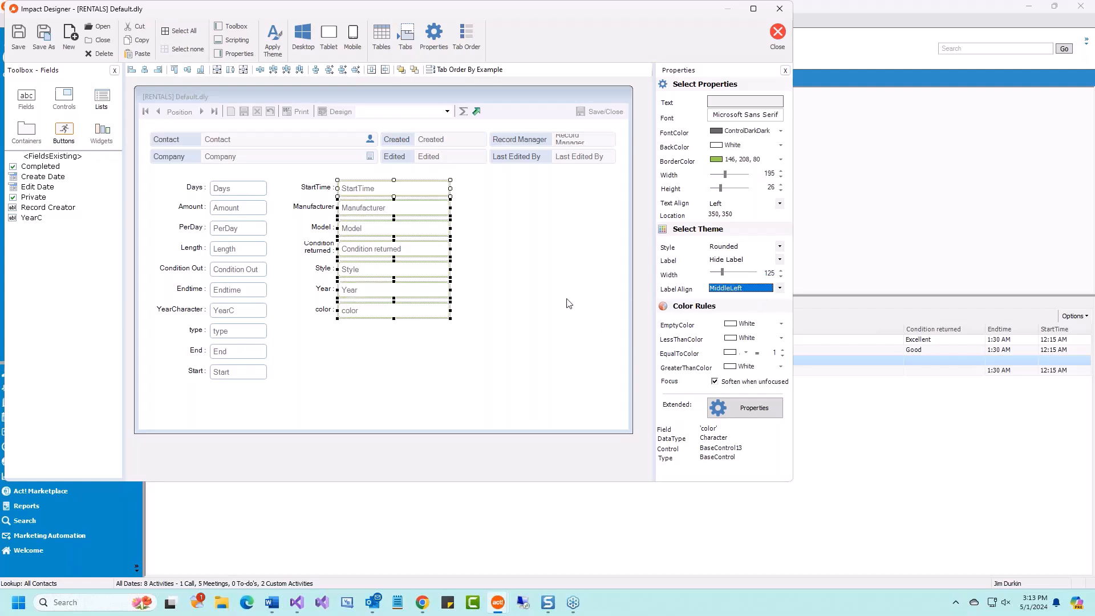
# - Try to set the width of the seven second-column input fields to 300, declining to delete them
pyautogui.doubleClick(772, 175)
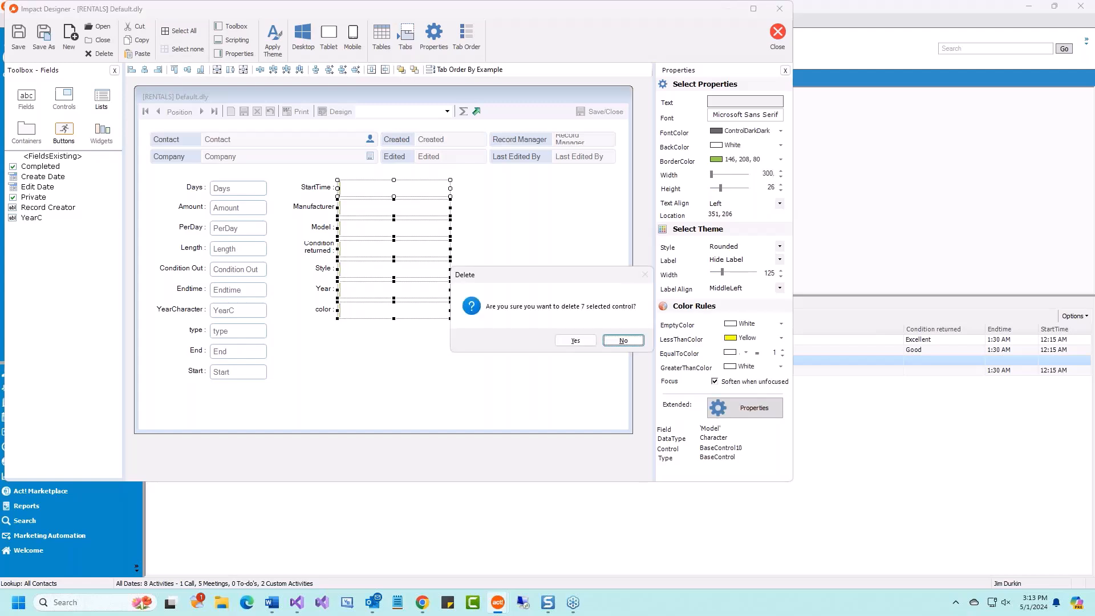
pyautogui.click(625, 343)
pyautogui.click(558, 310)
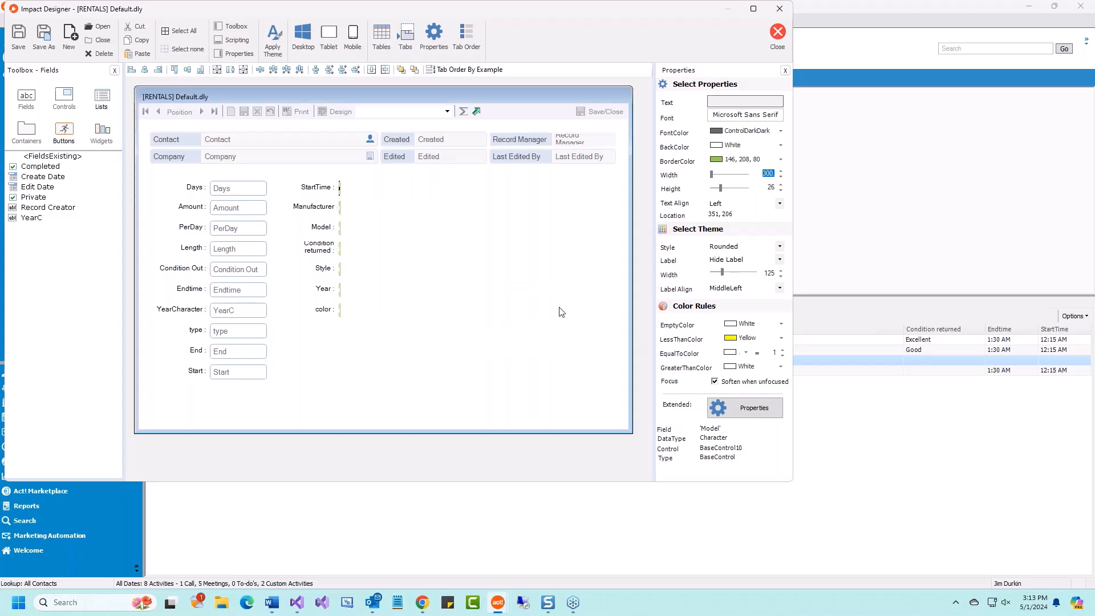
# - Reselect the collapsed second-column input fields from StartTime to color and set their width to 300
pyautogui.moveTo(385, 176); pyautogui.dragTo(337, 347)
pyautogui.click(772, 175)
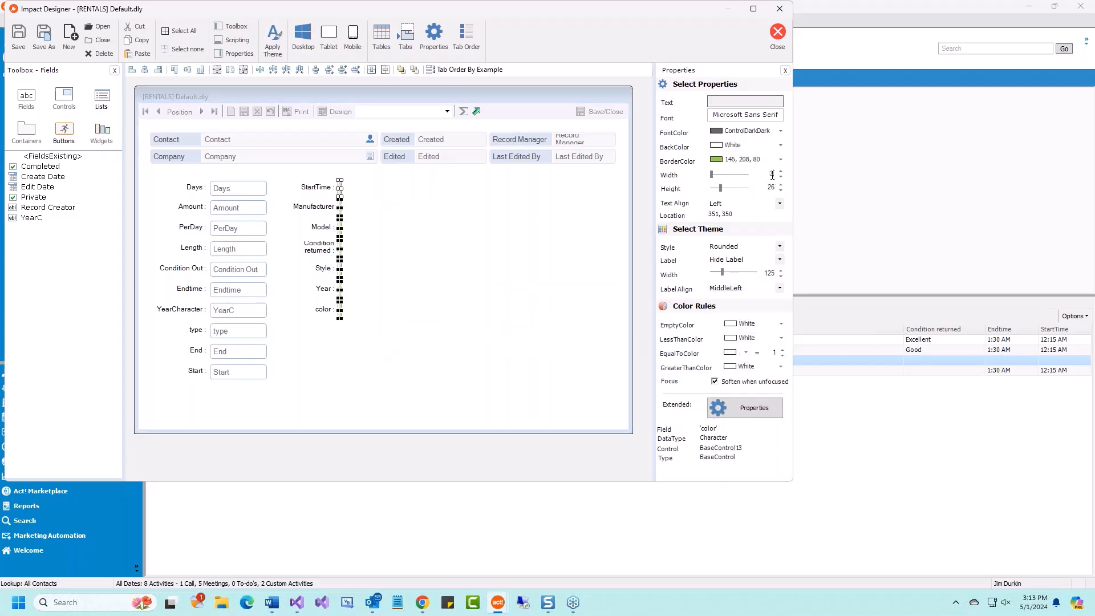
pyautogui.write('300')
pyautogui.press('Return')
pyautogui.click(428, 344)
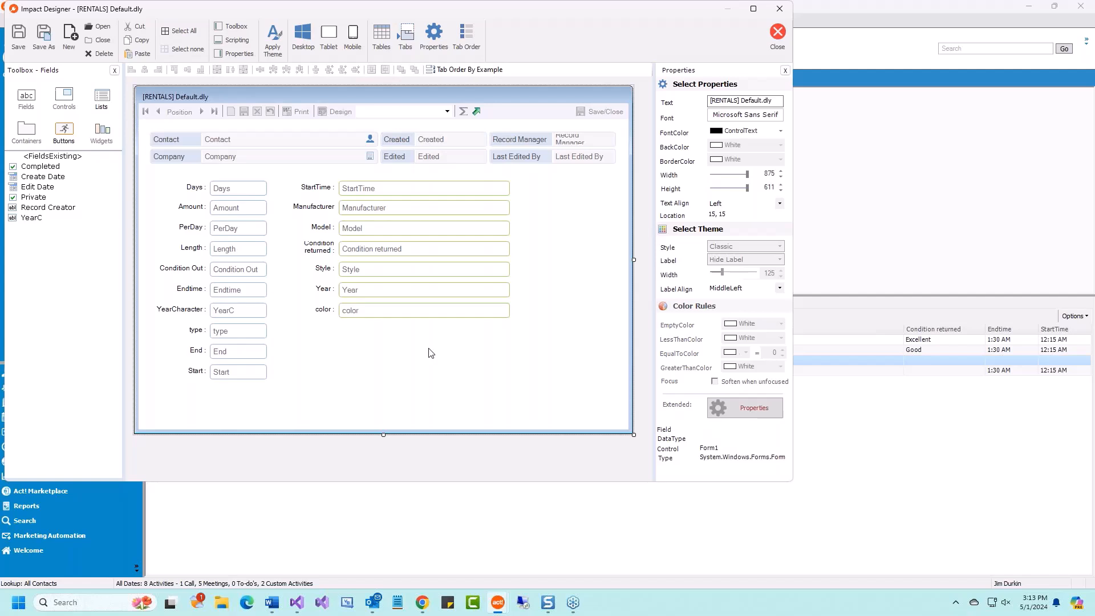
# - View the Model input field's database field, type, style and label settings beside the form, and close them without making changes
pyautogui.click(436, 227)
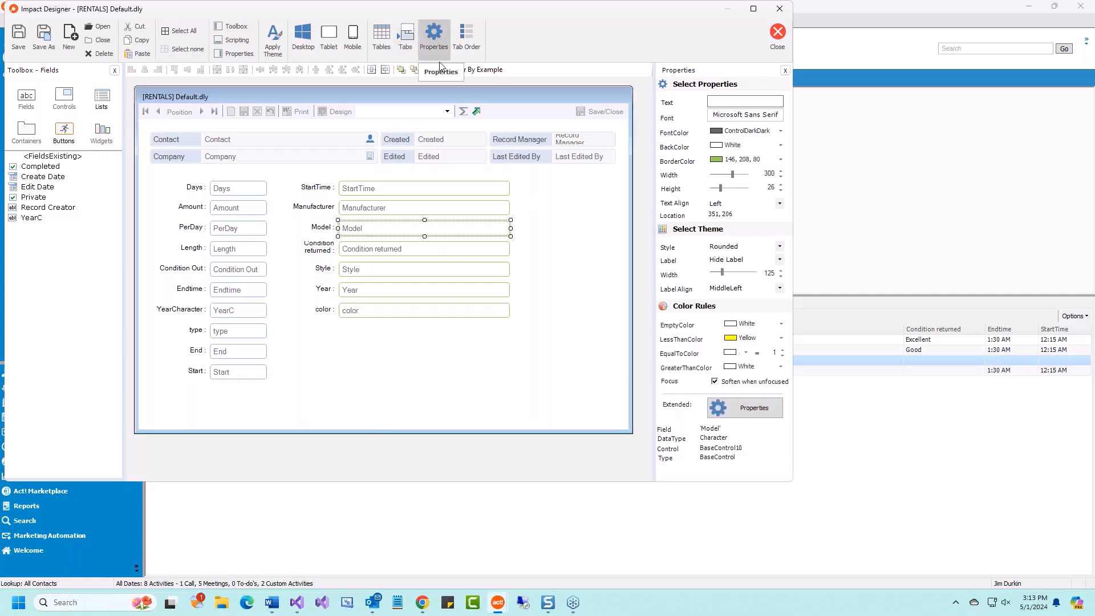
pyautogui.click(435, 37)
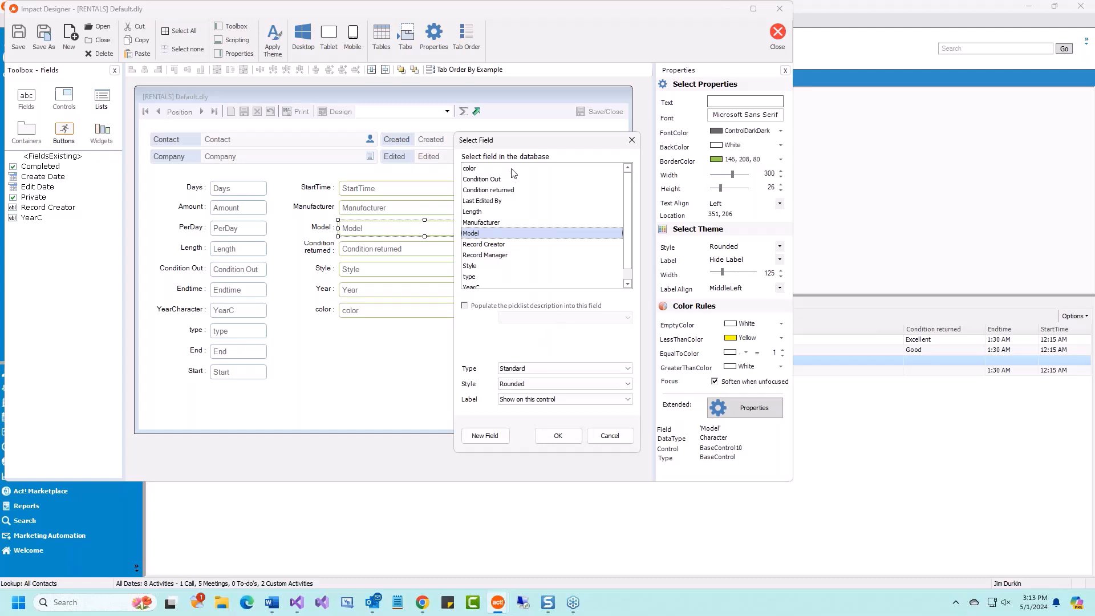
pyautogui.moveTo(519, 143); pyautogui.dragTo(636, 130)
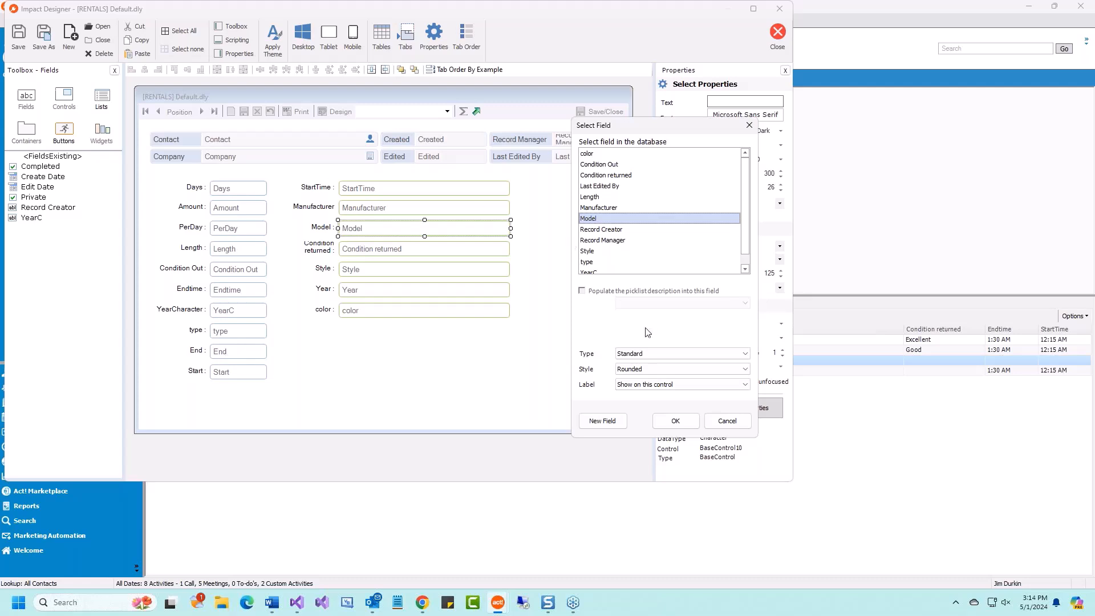
pyautogui.click(728, 421)
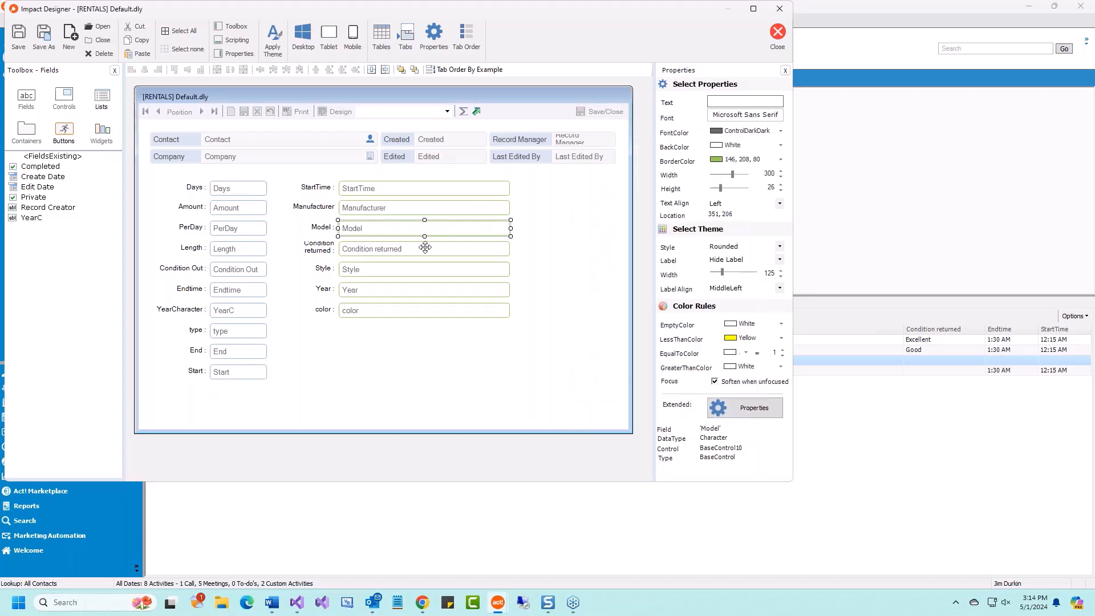
# - Shrink the Model input field to about 14 wide, check its database field settings, and undo the resize
pyautogui.moveTo(511, 229); pyautogui.dragTo(348, 229)
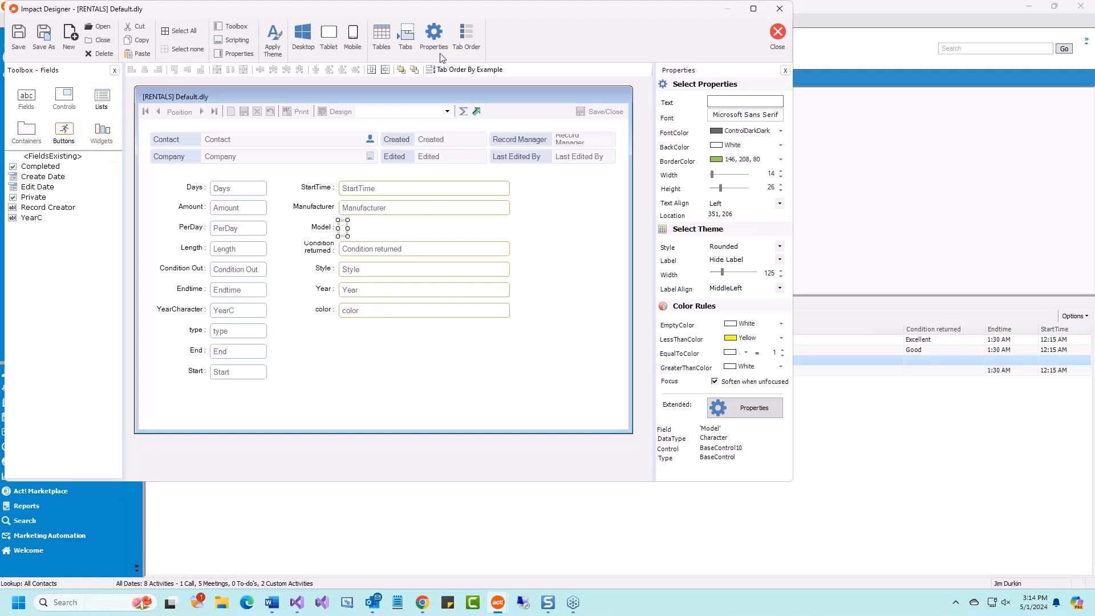
pyautogui.click(434, 37)
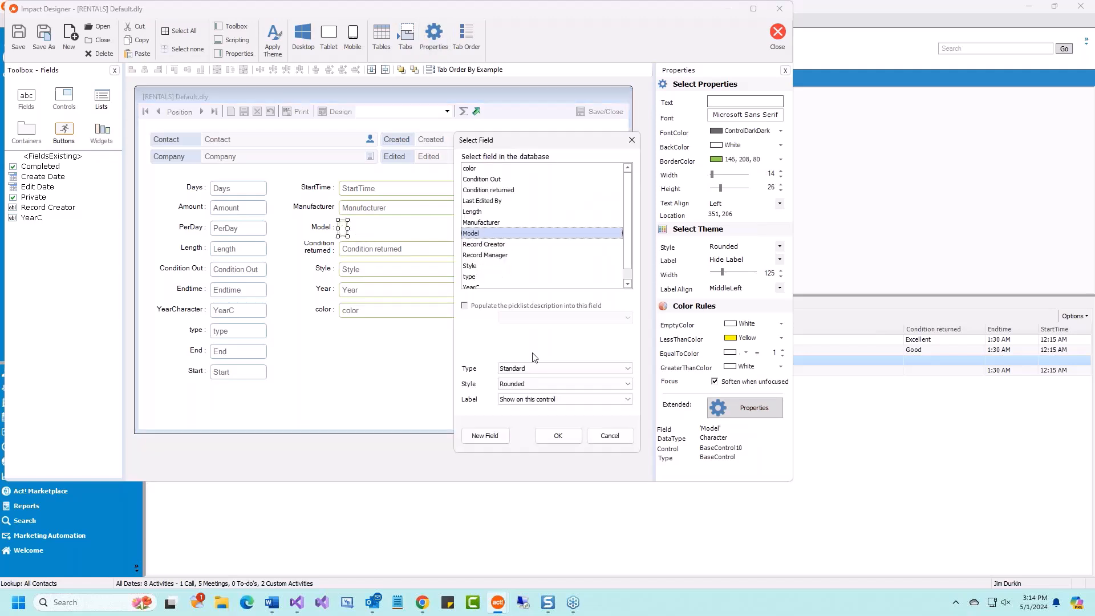
pyautogui.click(608, 438)
pyautogui.hotkey('ctrl', 'z')
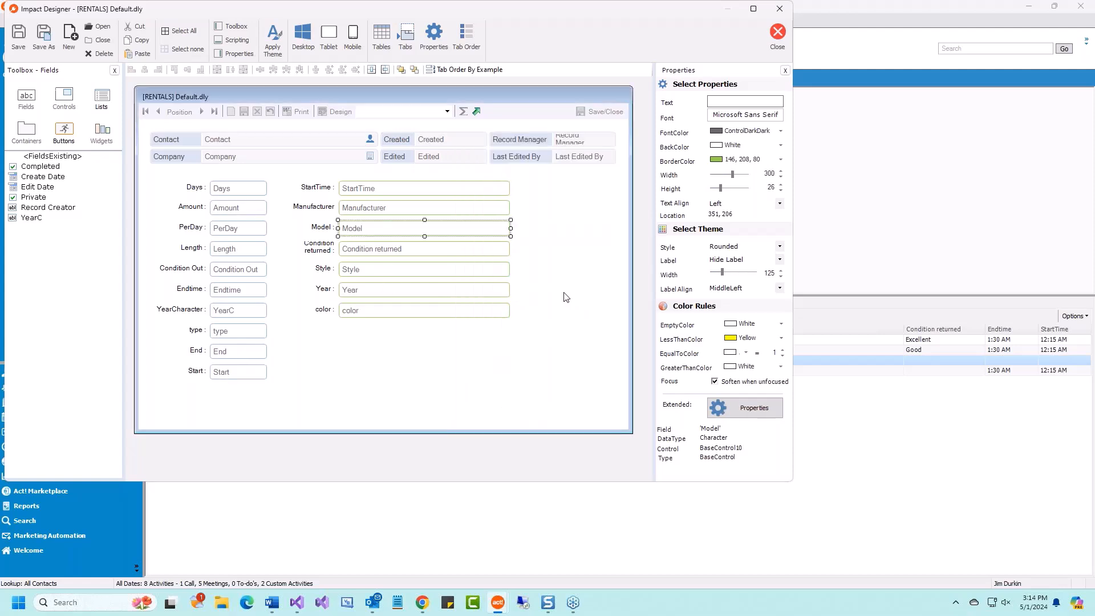
# - Change the database field of the header's Contact control to Country
pyautogui.click(327, 140)
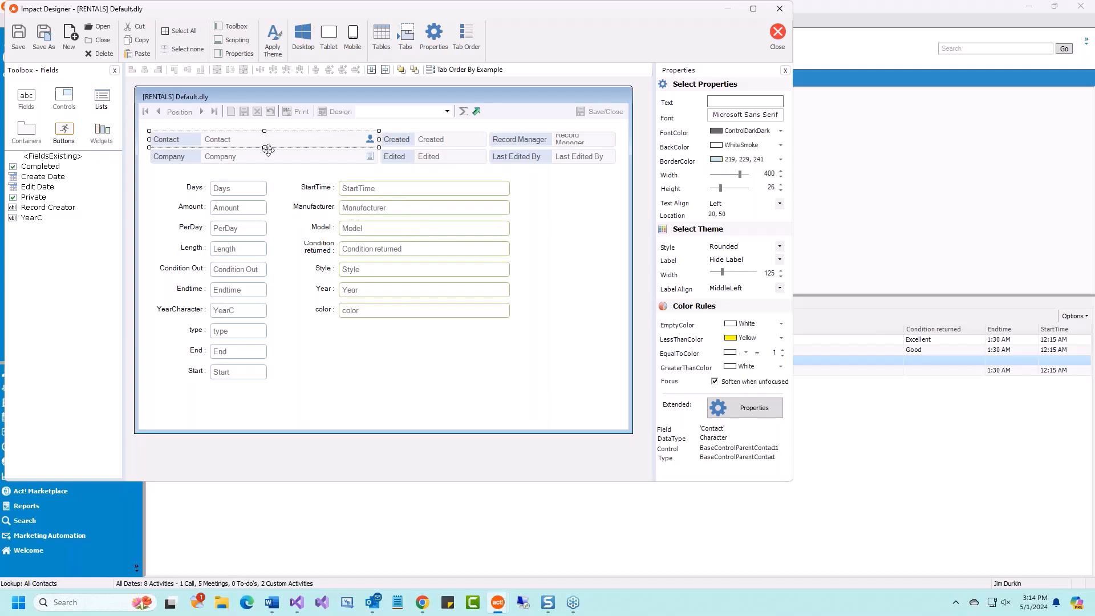
pyautogui.click(434, 36)
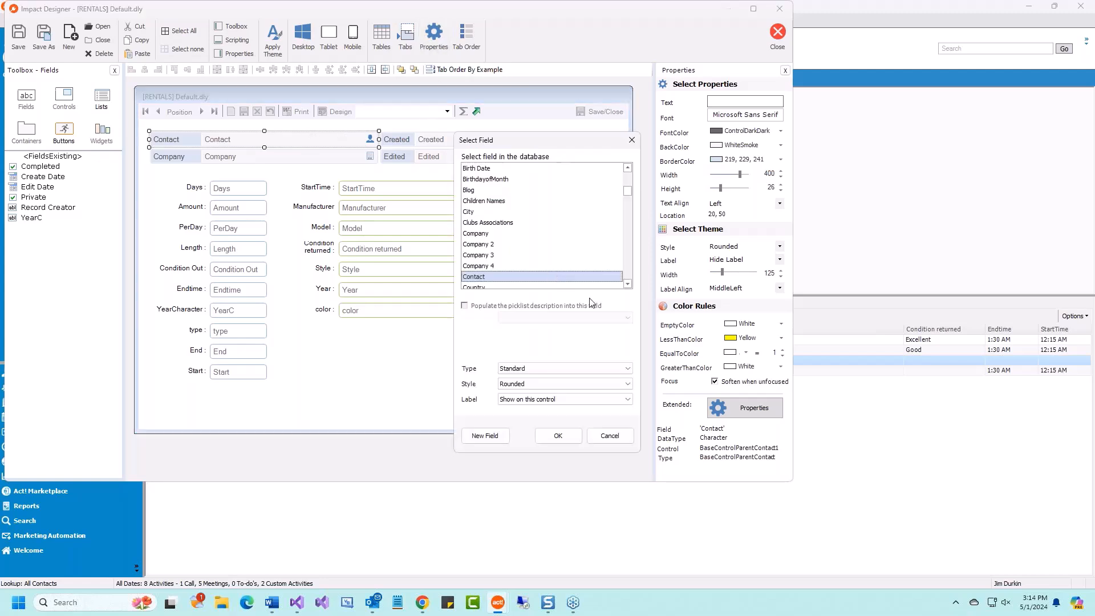
pyautogui.moveTo(529, 137); pyautogui.dragTo(597, 166)
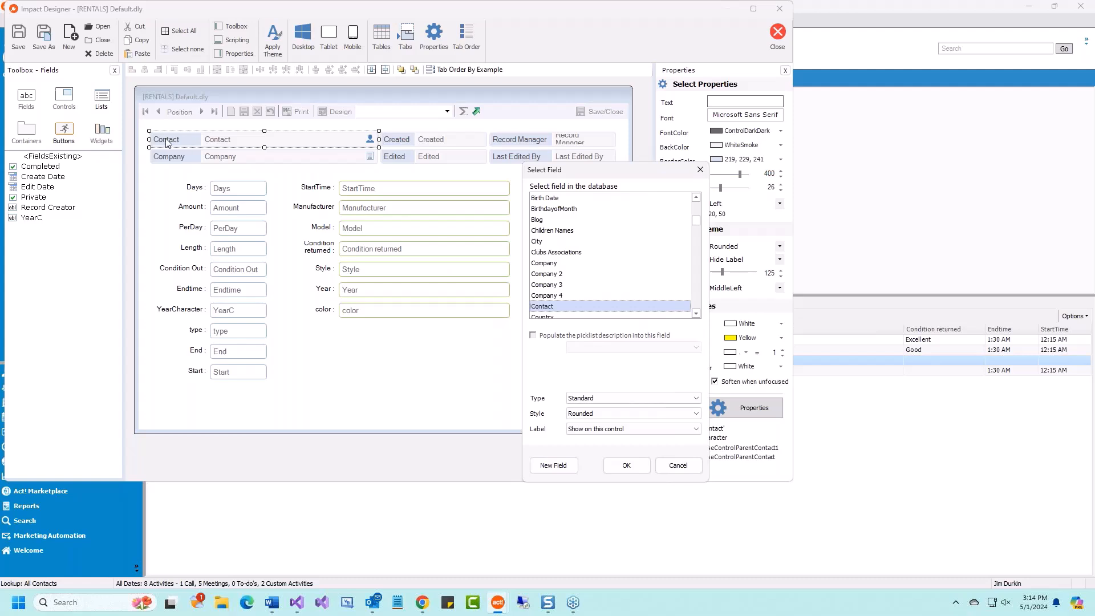
pyautogui.scroll(-2, 568, 307)
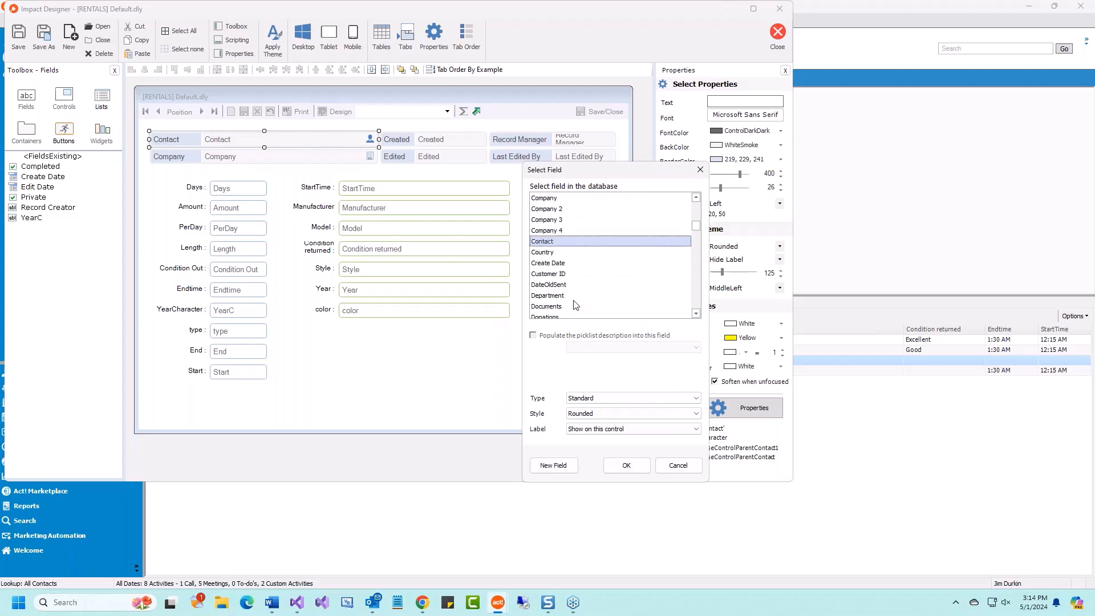
pyautogui.click(573, 254)
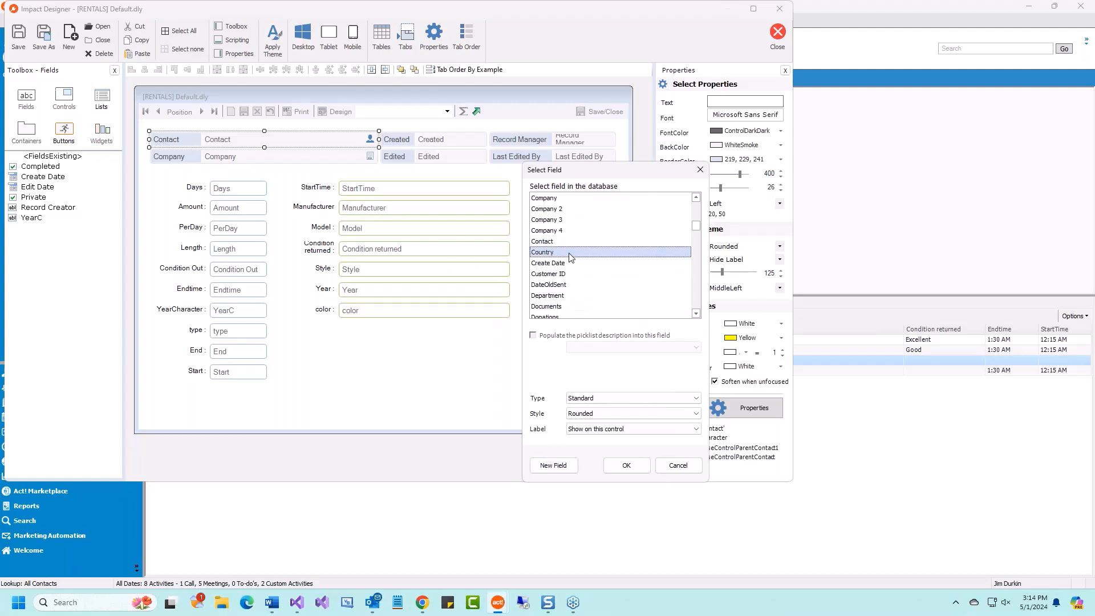
pyautogui.click(621, 469)
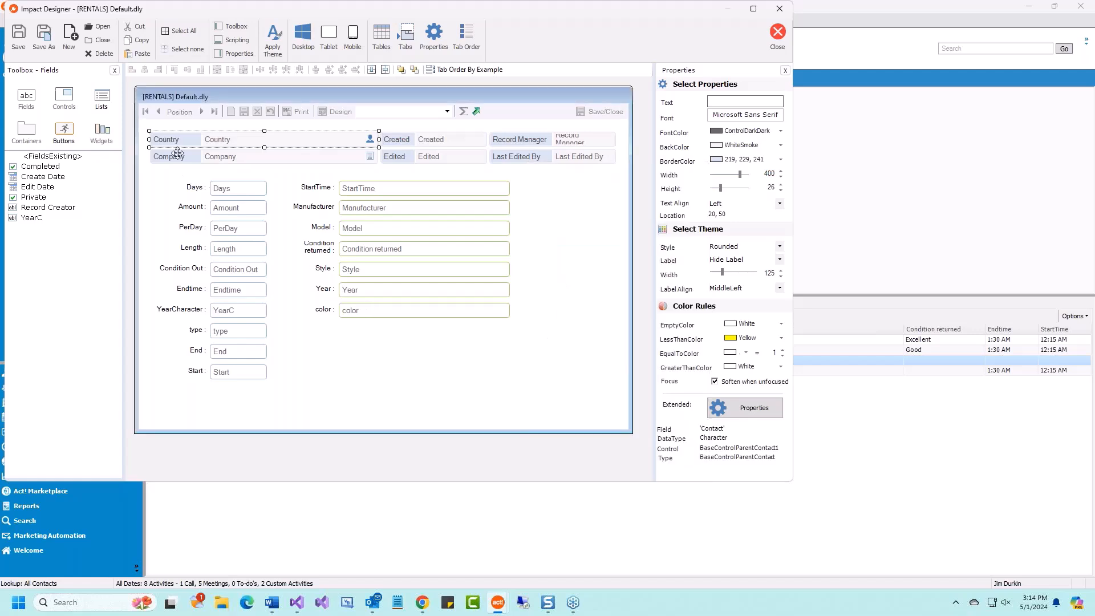
# - Set the database field of the header control labelled Country back to Contact
pyautogui.click(434, 35)
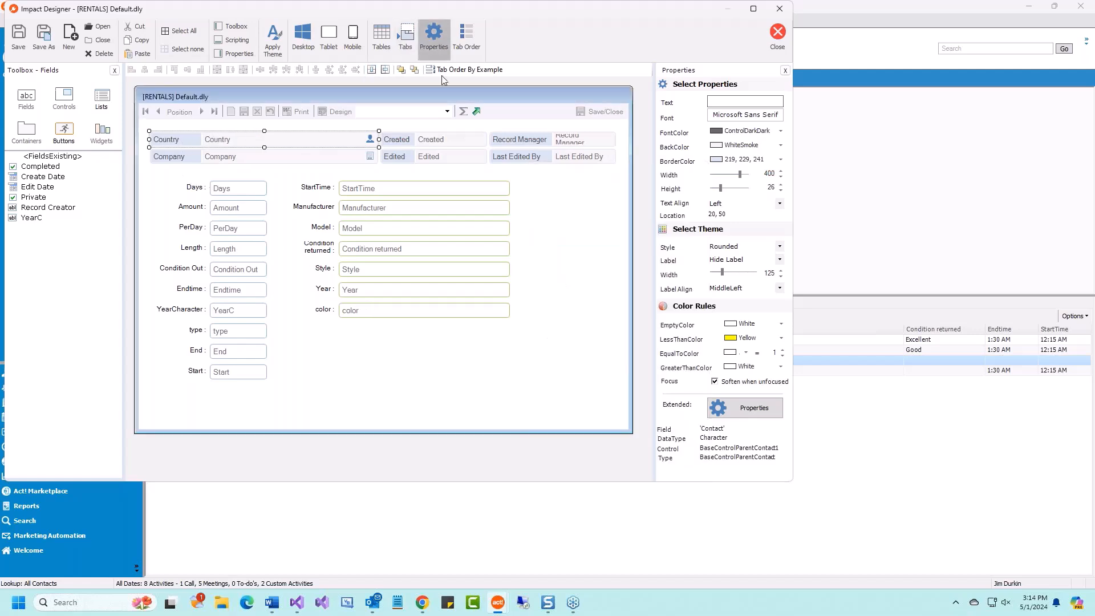
pyautogui.click(502, 265)
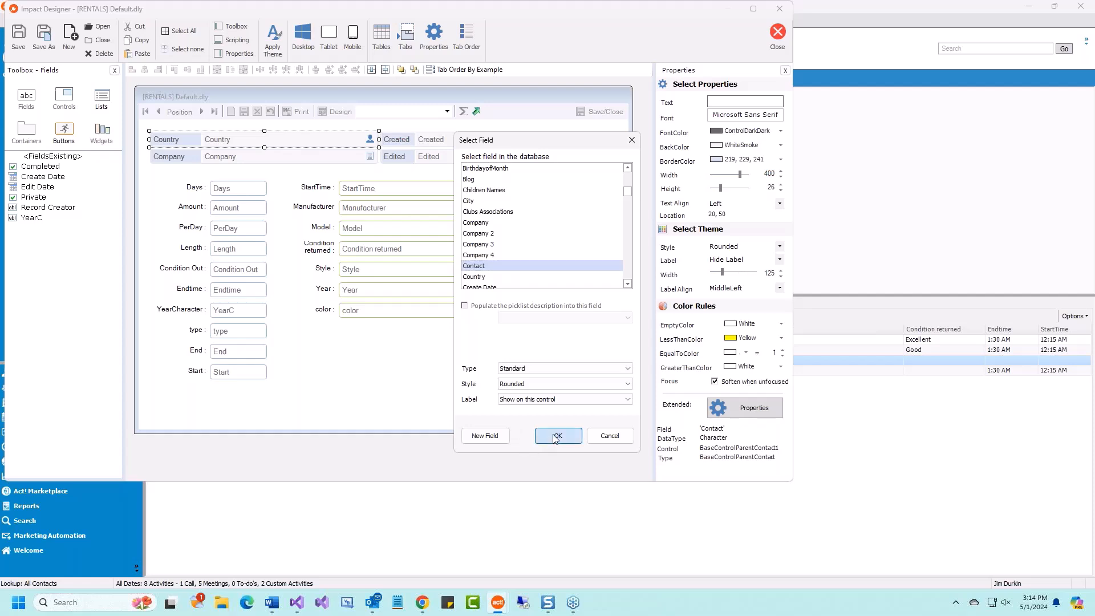
pyautogui.click(573, 435)
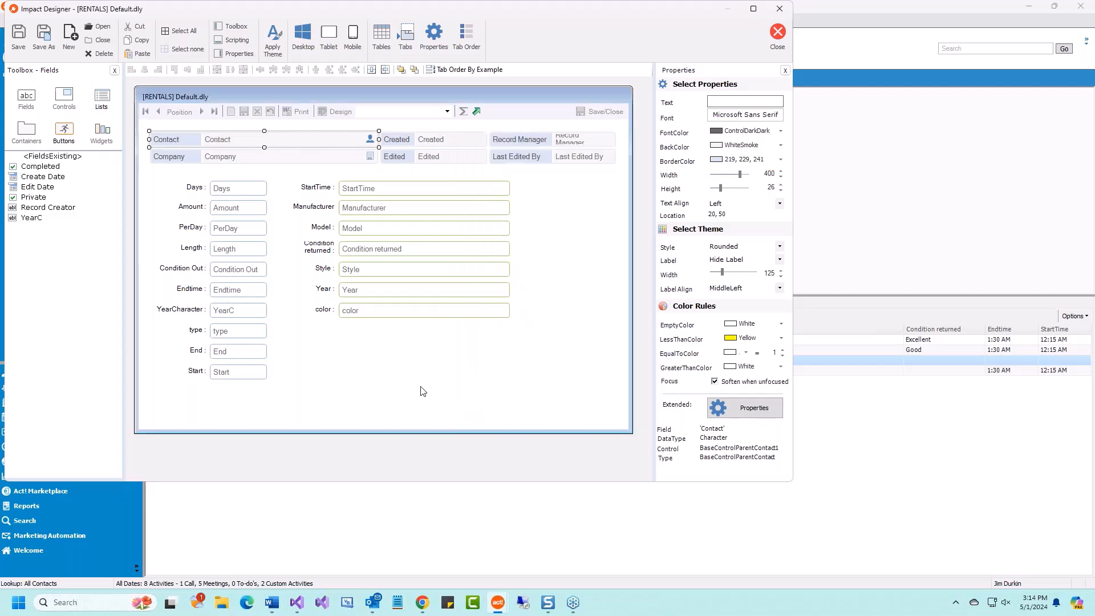
# - Display the form's tab order by example and number the first-column fields downward from Amount to Start as 1 to 9
pyautogui.click(423, 391)
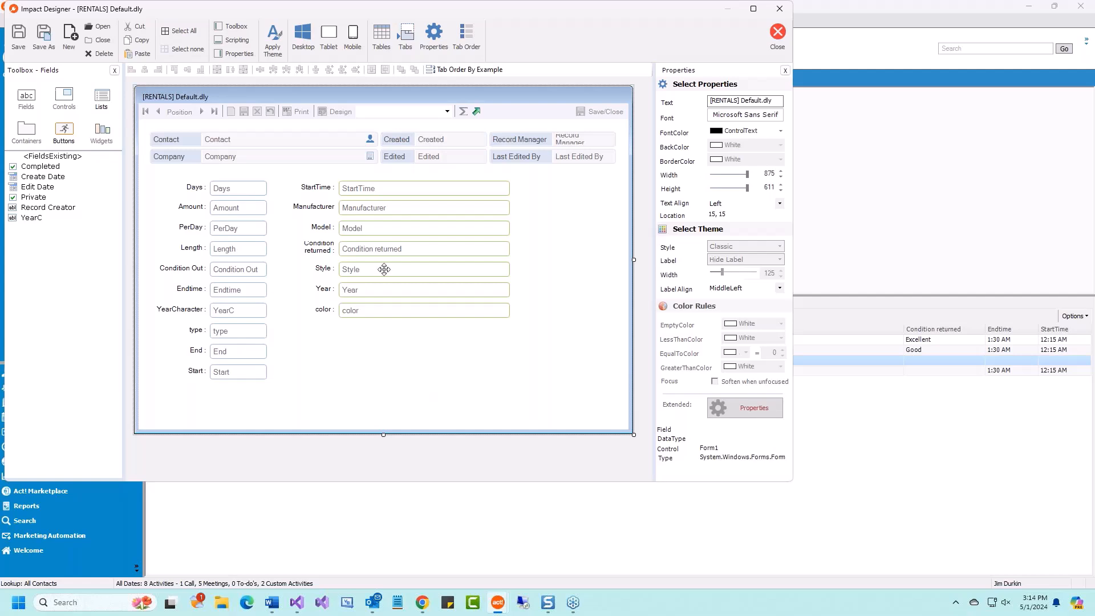
pyautogui.click(475, 73)
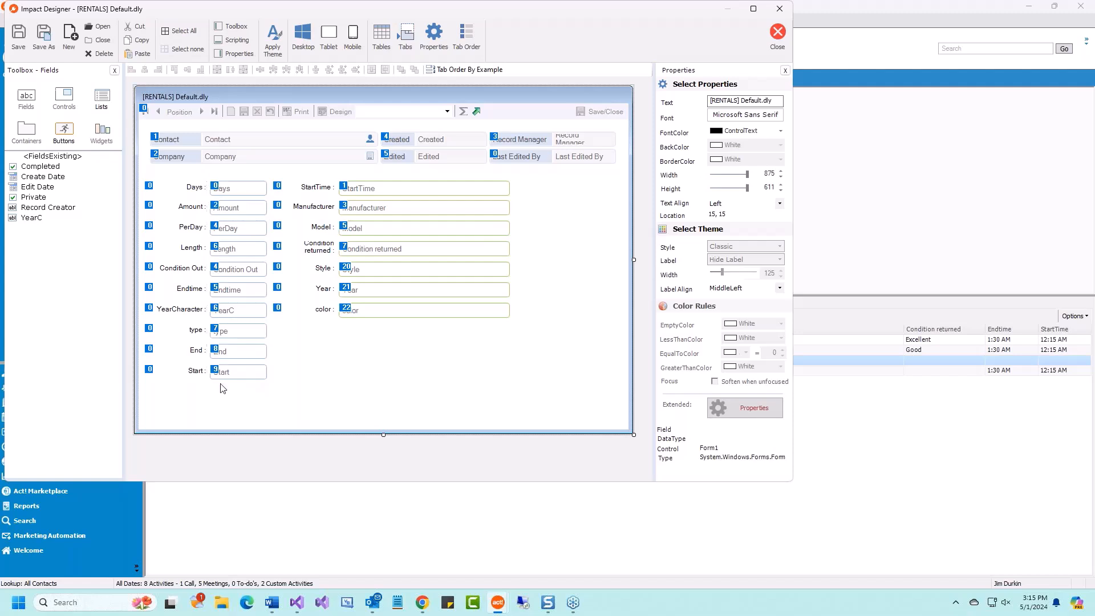
pyautogui.click(240, 208)
pyautogui.click(240, 228)
pyautogui.click(242, 246)
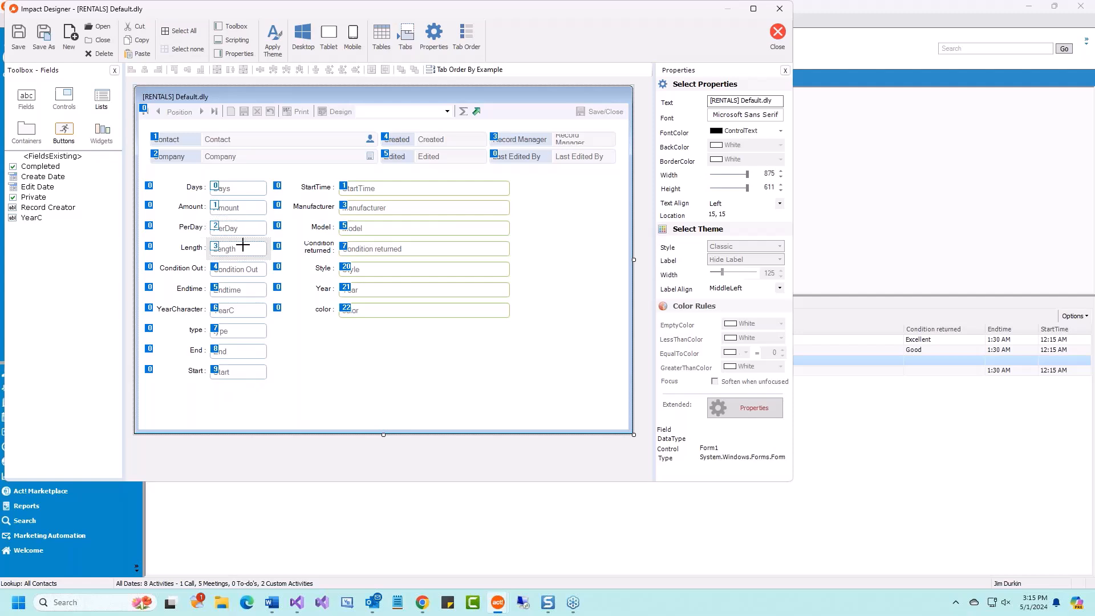
pyautogui.click(242, 268)
pyautogui.click(241, 290)
pyautogui.click(240, 310)
pyautogui.click(239, 331)
pyautogui.click(241, 350)
pyautogui.click(239, 371)
# - Continue the tab order down the second column from StartTime to color as 10 to 16, and finish tab ordering
pyautogui.click(402, 190)
pyautogui.click(399, 209)
pyautogui.click(397, 228)
pyautogui.click(393, 248)
pyautogui.click(394, 266)
pyautogui.click(391, 288)
pyautogui.click(391, 309)
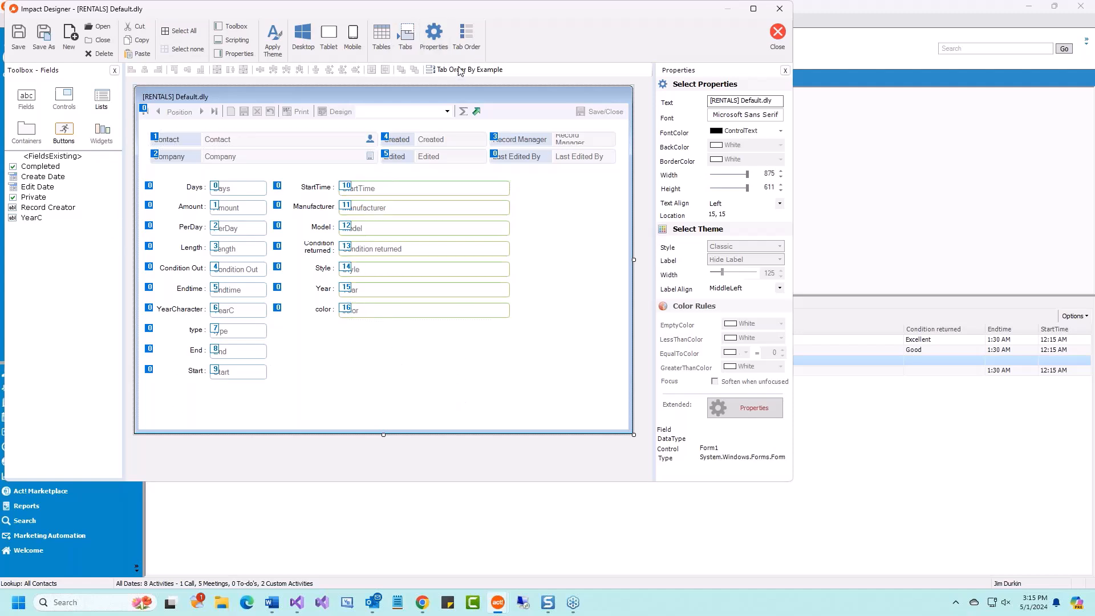
pyautogui.click(473, 70)
# - Restart tab ordering and number the first four rows across both columns, from Days and StartTime to Length and Condition returned, as 0 to 7
pyautogui.click(437, 71)
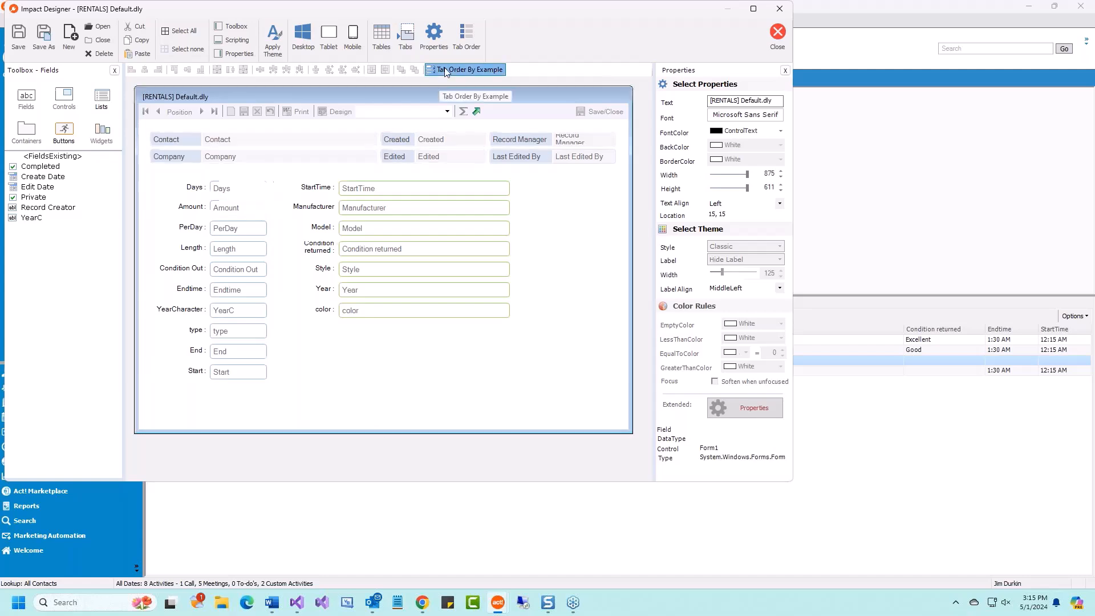
pyautogui.click(244, 188)
pyautogui.click(372, 188)
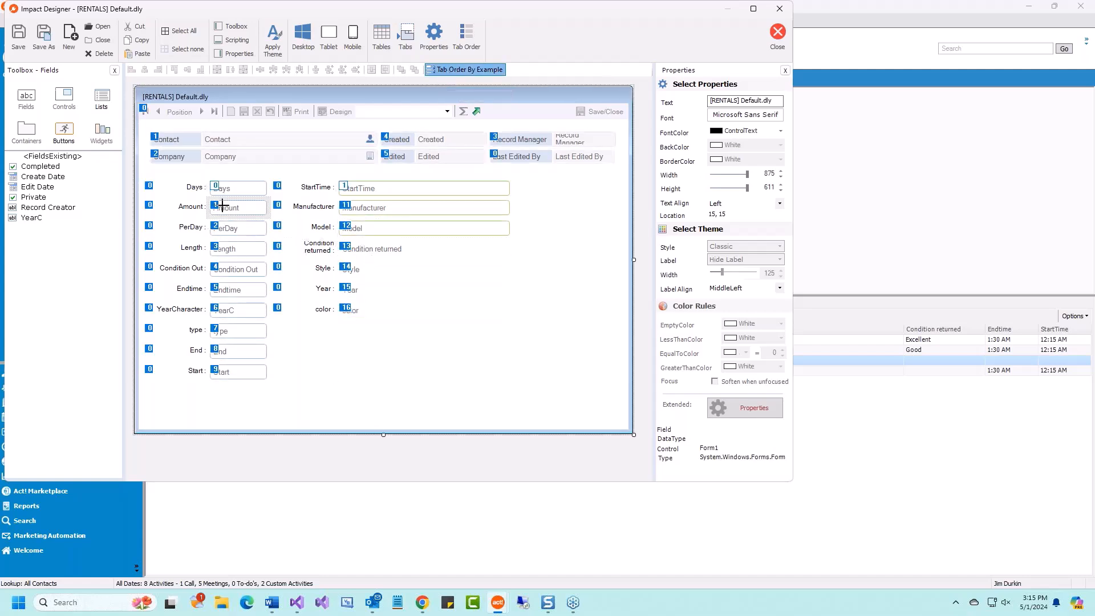
pyautogui.click(363, 203)
pyautogui.click(239, 228)
pyautogui.click(371, 228)
pyautogui.click(242, 250)
pyautogui.click(371, 249)
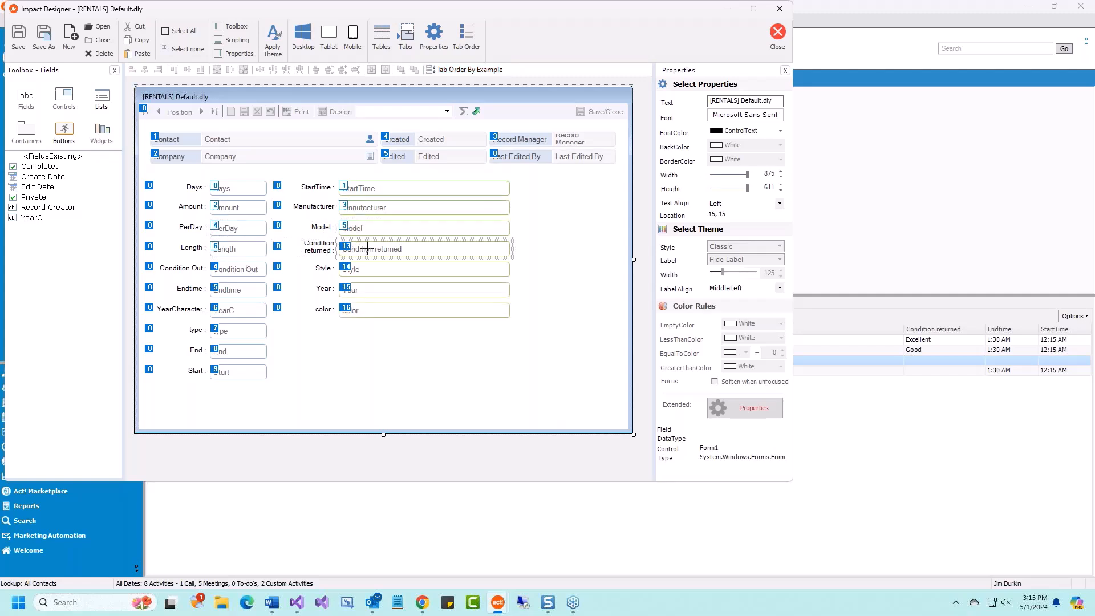
# - Number the remaining fields row by row from Condition Out and Style through type, End and Start as 8 to 16, and finish tab ordering
pyautogui.click(240, 269)
pyautogui.click(357, 269)
pyautogui.click(244, 290)
pyautogui.click(359, 289)
pyautogui.click(240, 311)
pyautogui.click(370, 310)
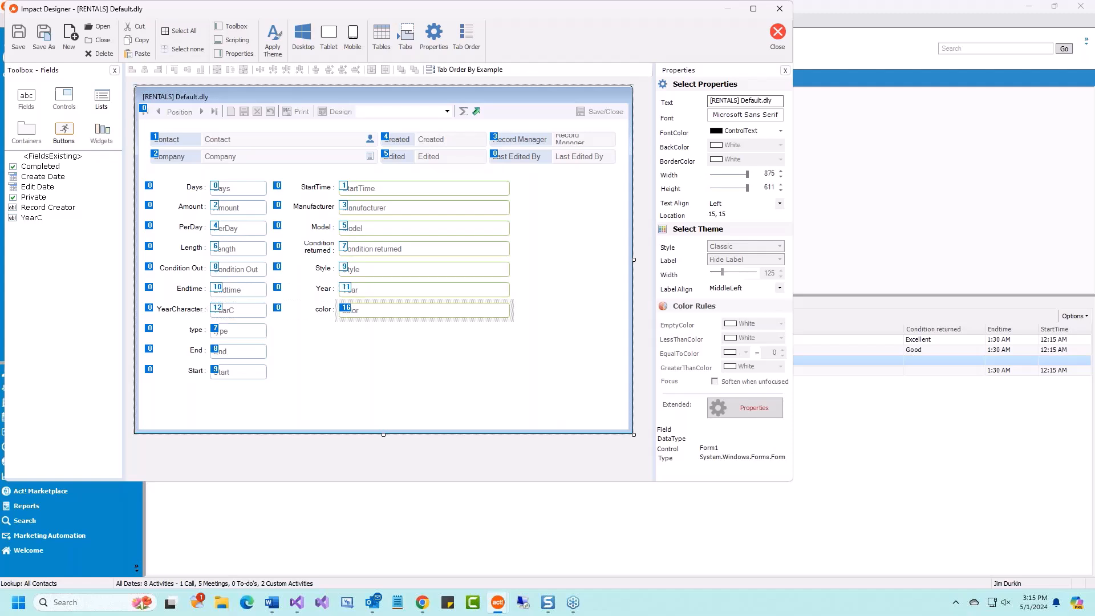
pyautogui.click(241, 334)
pyautogui.click(240, 352)
pyautogui.click(240, 372)
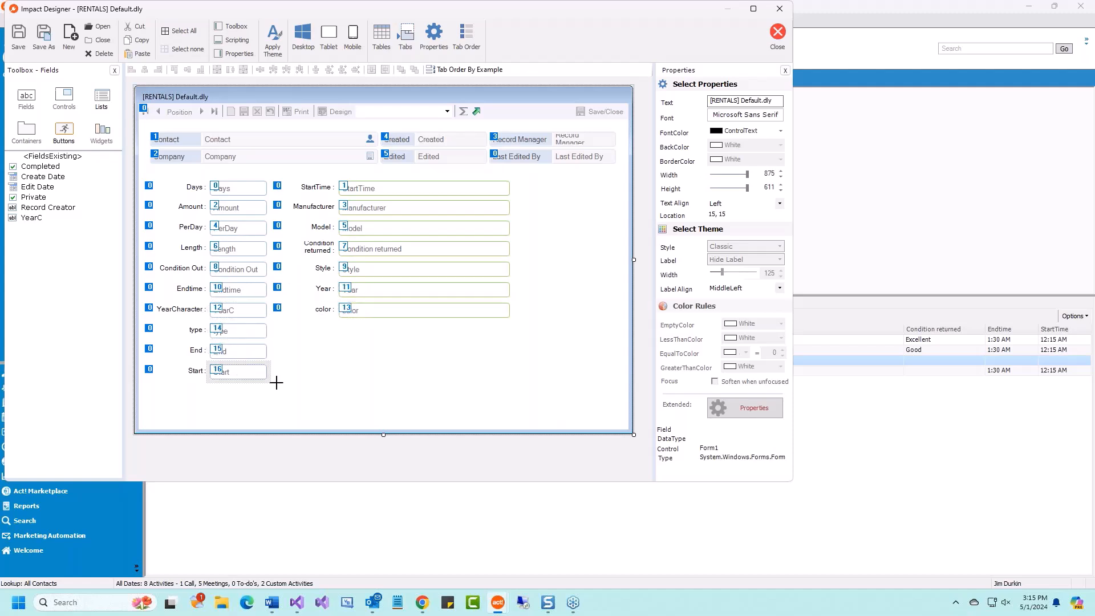
pyautogui.click(457, 70)
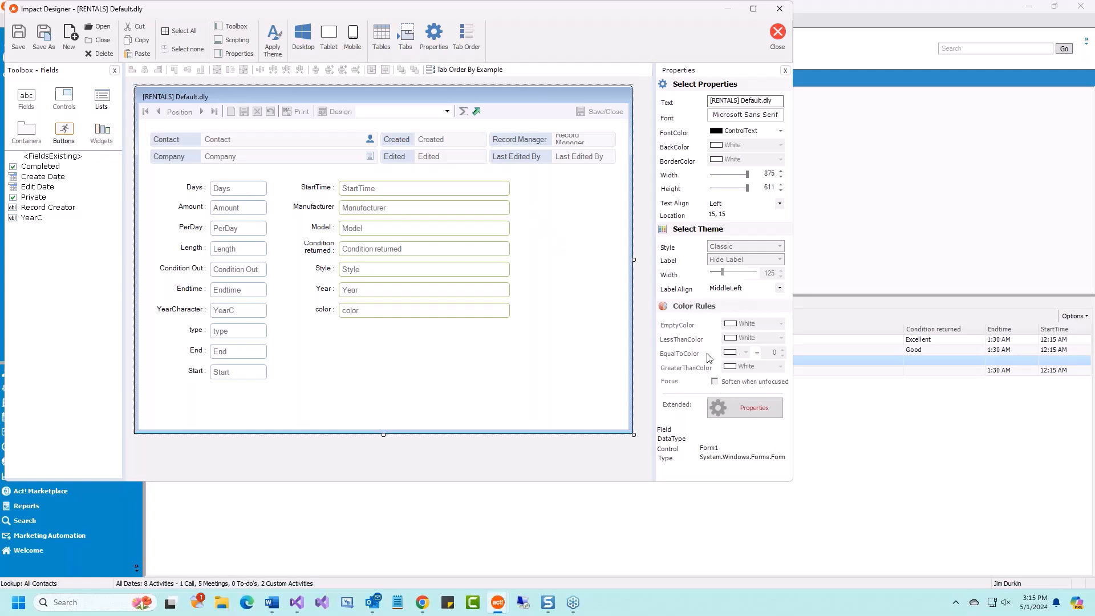
# - Compare the color rules of the Model, Manufacturer and StartTime input fields
pyautogui.click(426, 230)
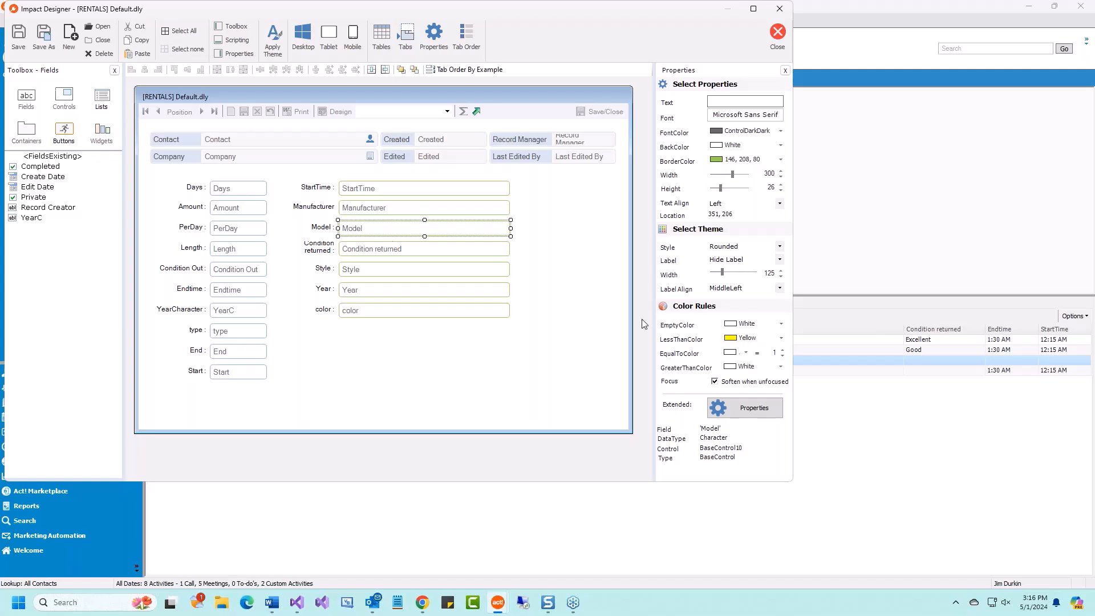
pyautogui.click(391, 212)
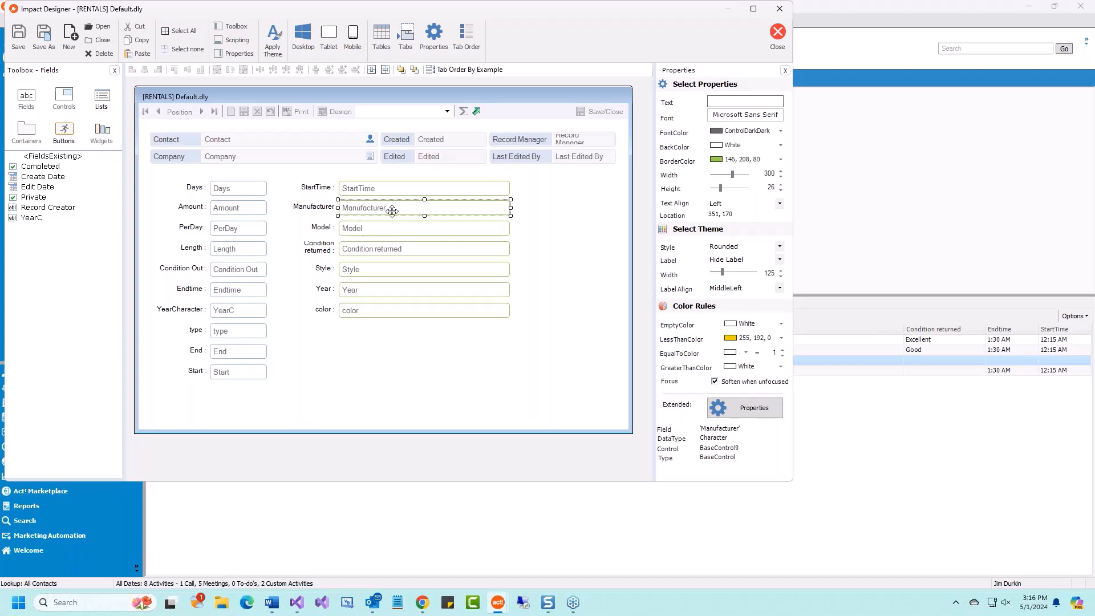
pyautogui.click(463, 187)
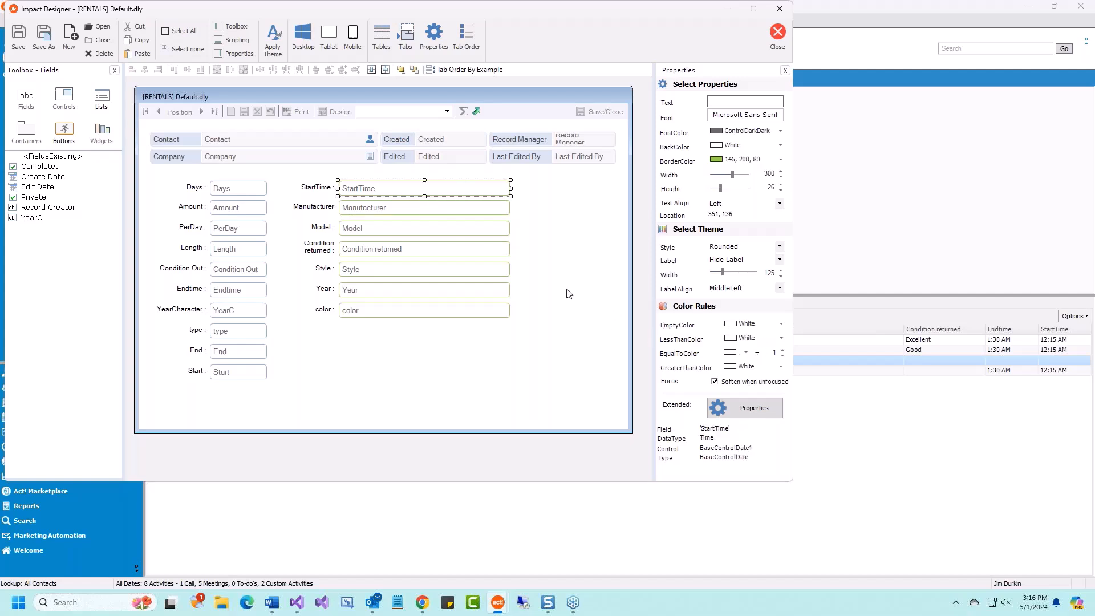
# - Close the designer to return to the rental form, and replace the Manufacturer entry with Alpha Romeo
pyautogui.click(784, 51)
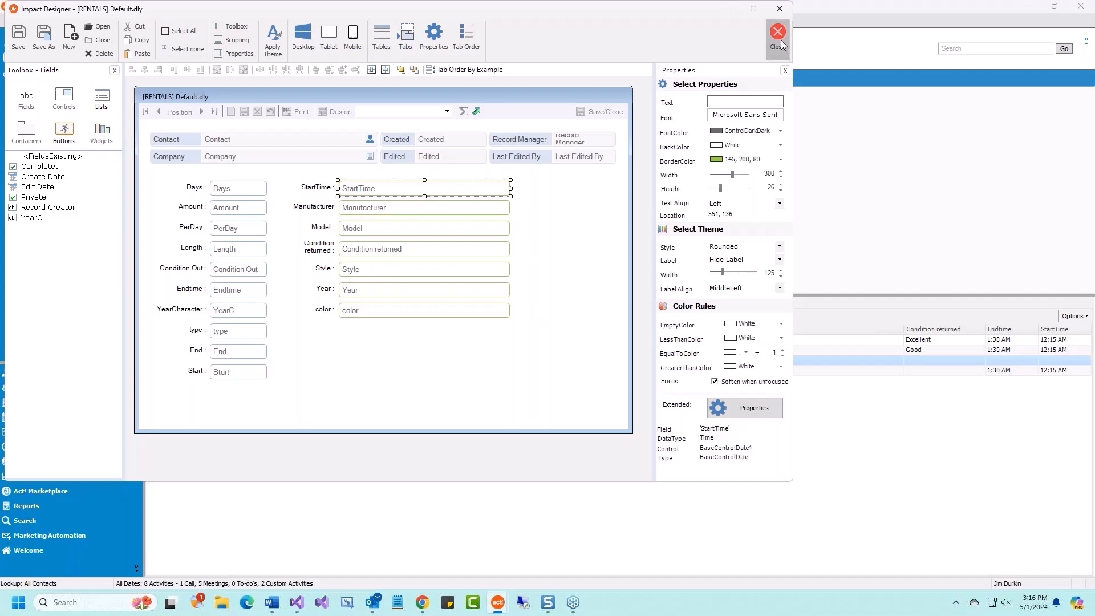
pyautogui.click(515, 339)
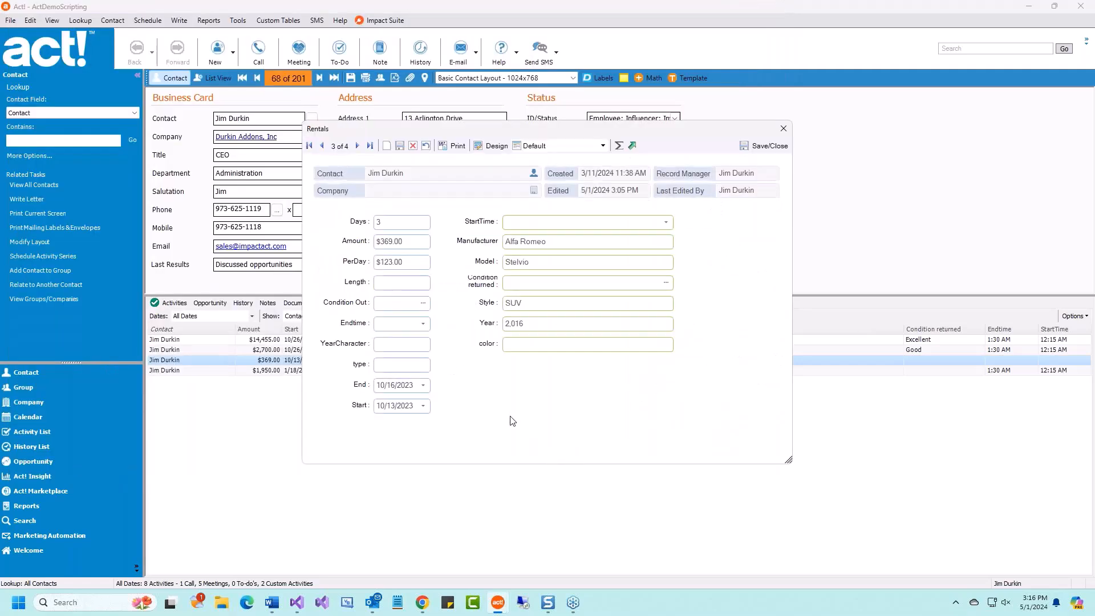
pyautogui.click(558, 243)
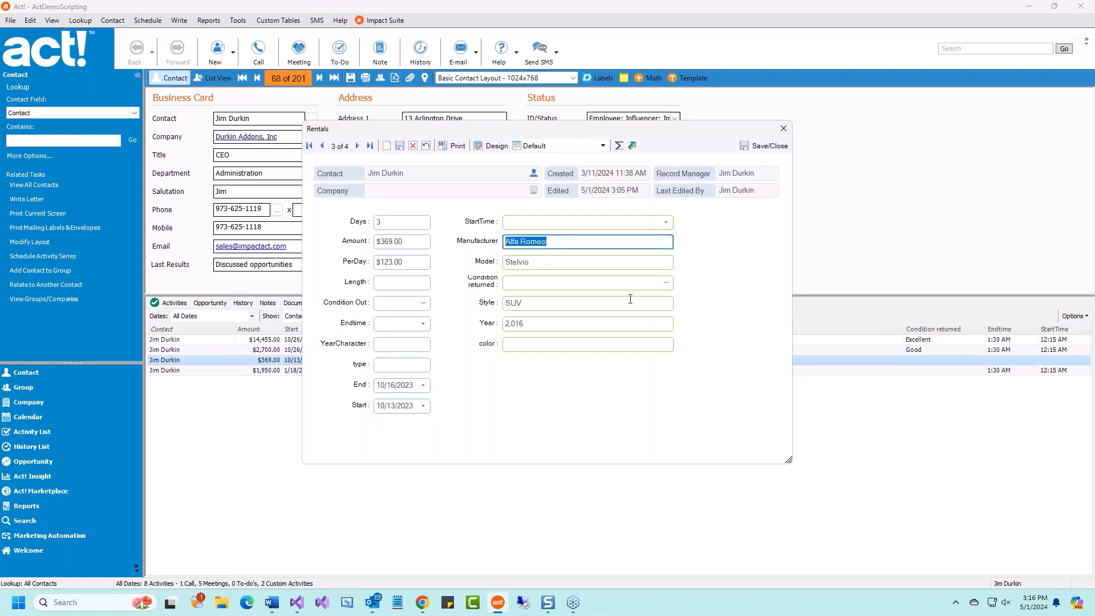
pyautogui.press('BackSpace')
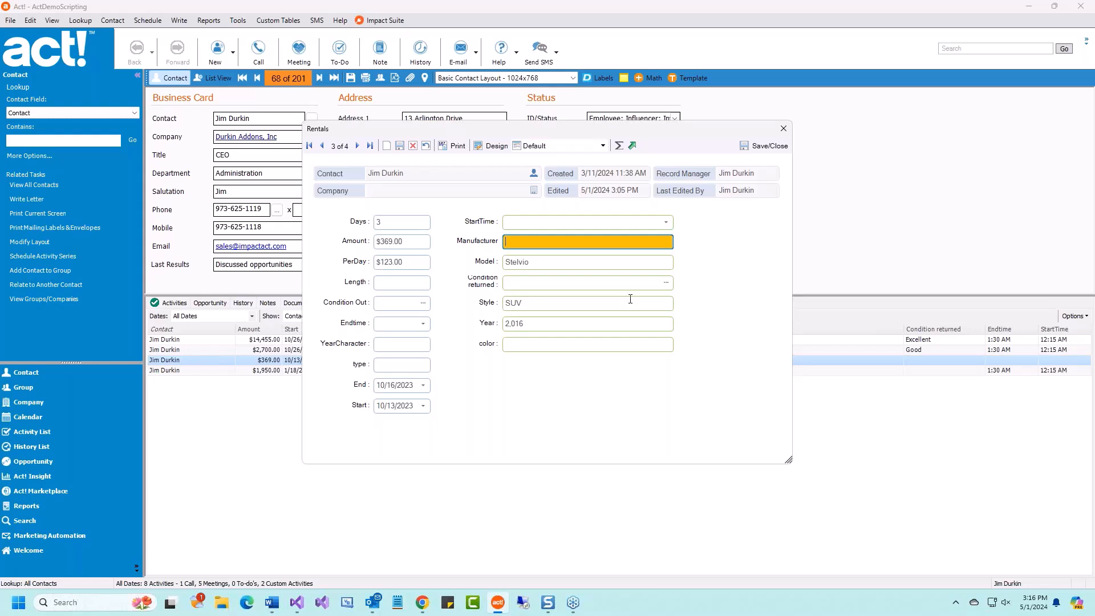
pyautogui.write('Alpha Romeo')
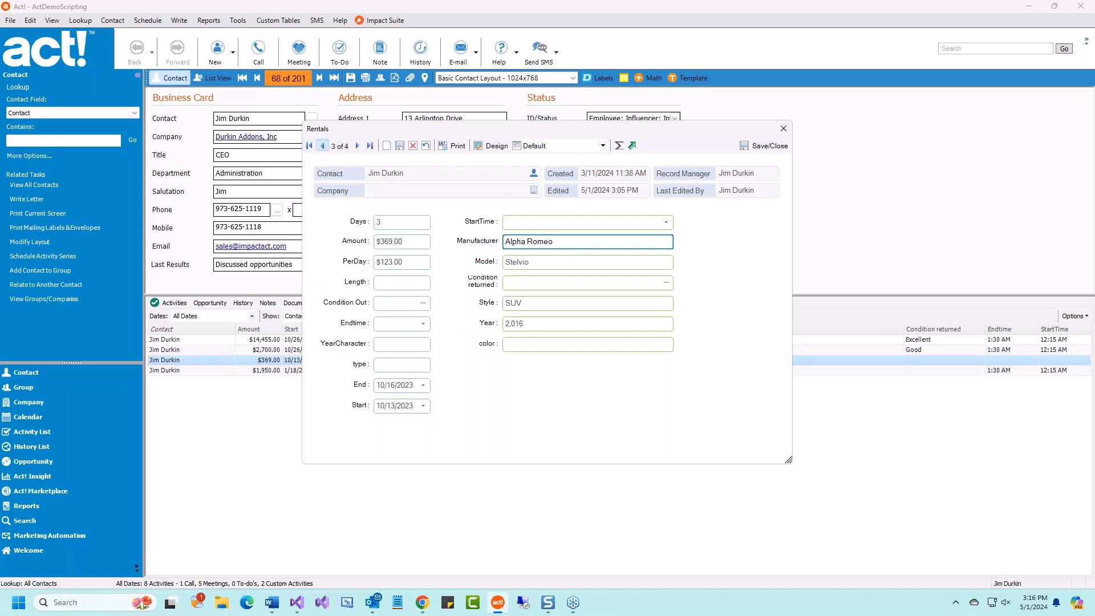
# - Set the Manufacturer to Ford and the Model to Explorer in the first rental record, and save and close it
pyautogui.click(323, 146)
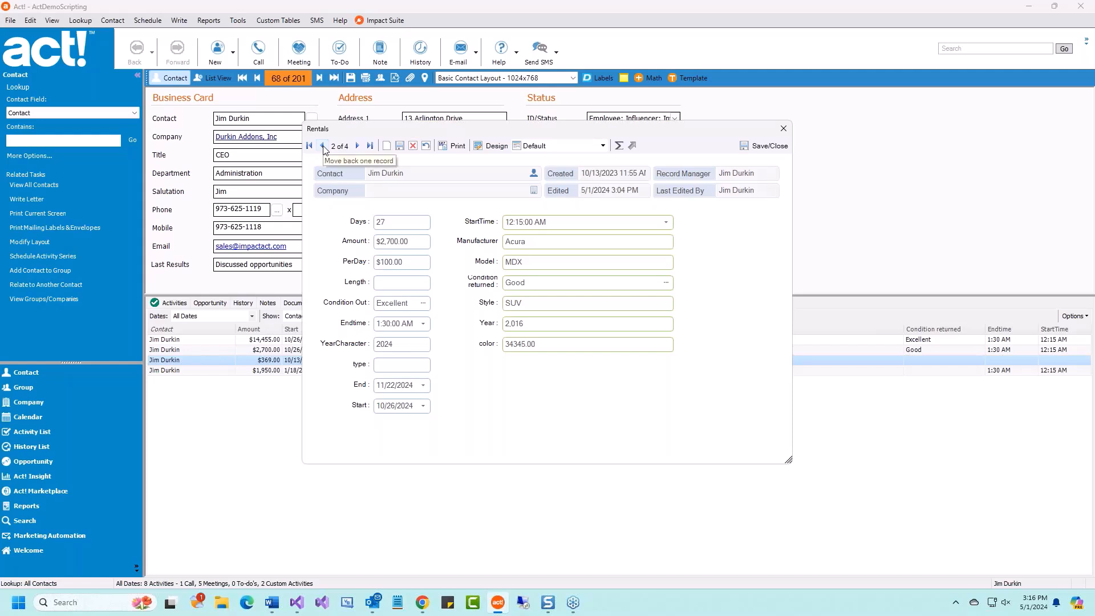
pyautogui.click(323, 147)
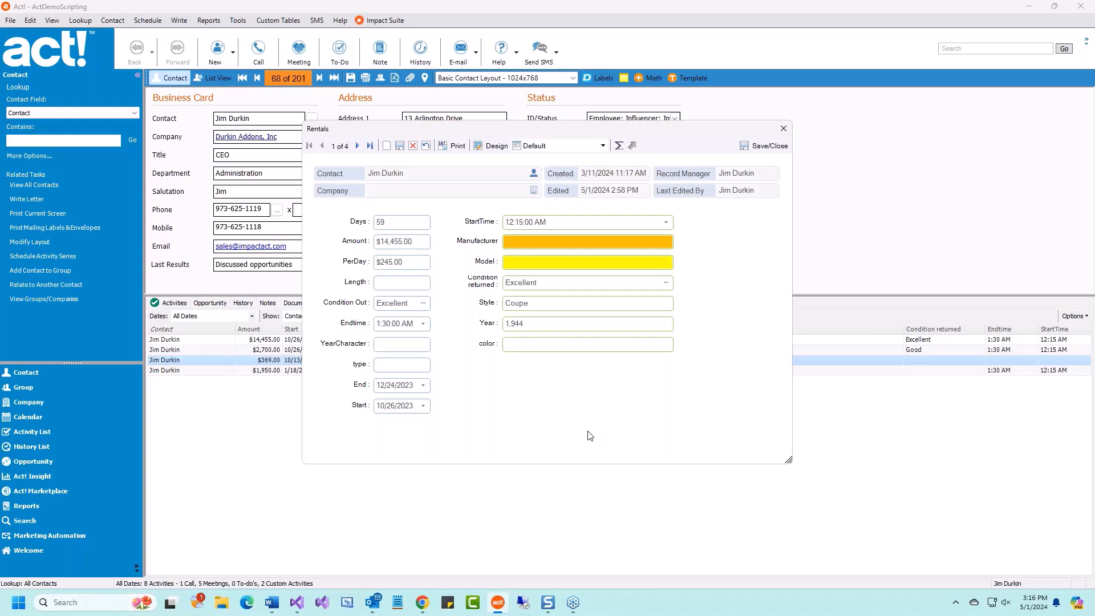
pyautogui.click(509, 244)
pyautogui.write('Ford')
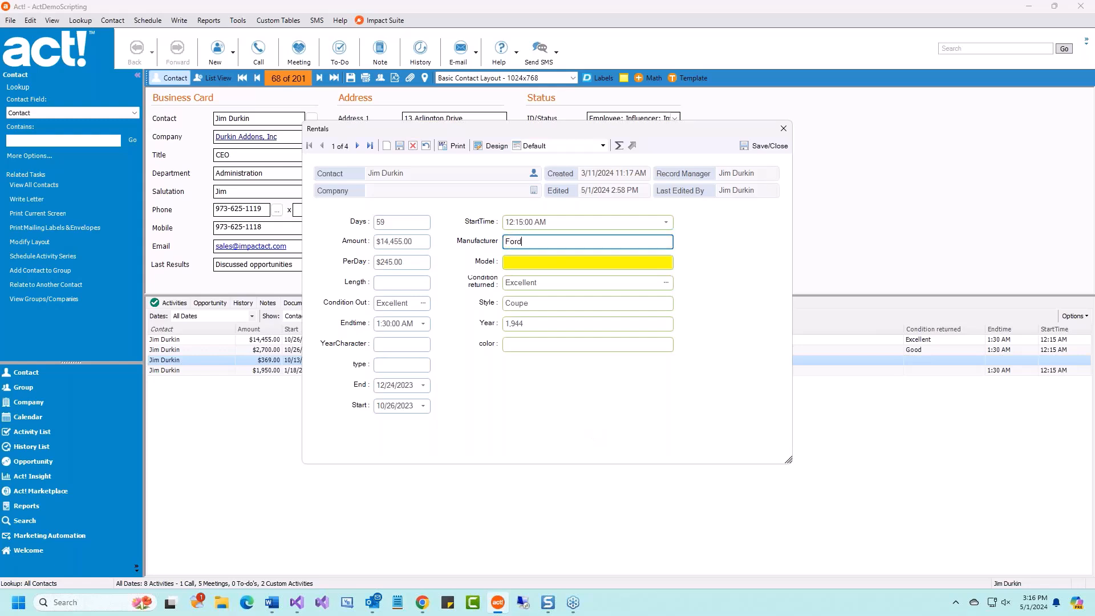
pyautogui.press('Tab')
pyautogui.write('Ex')
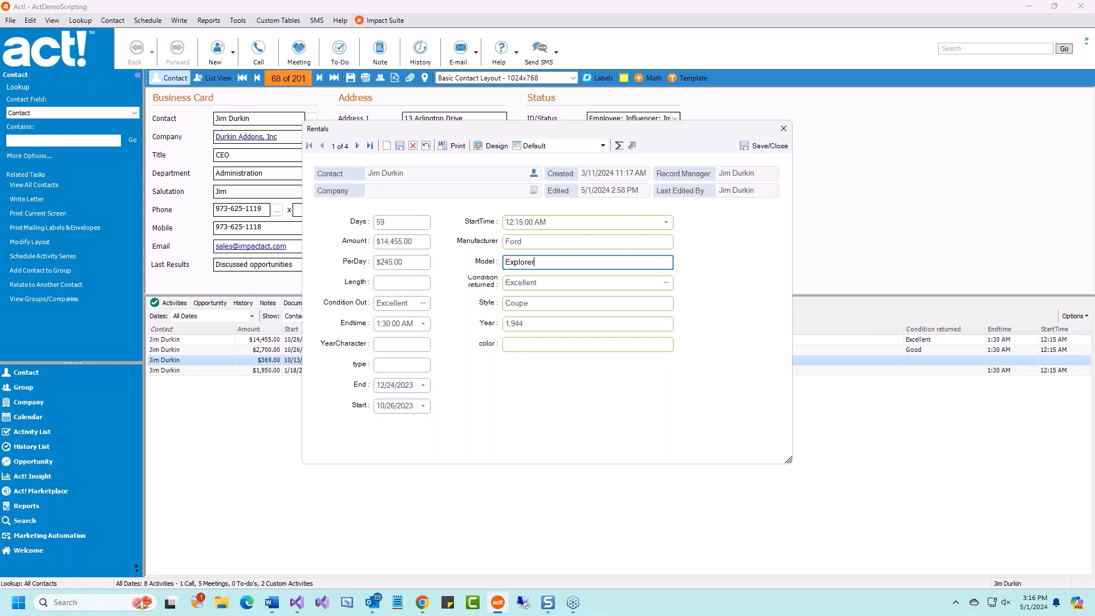
pyautogui.press('Tab')
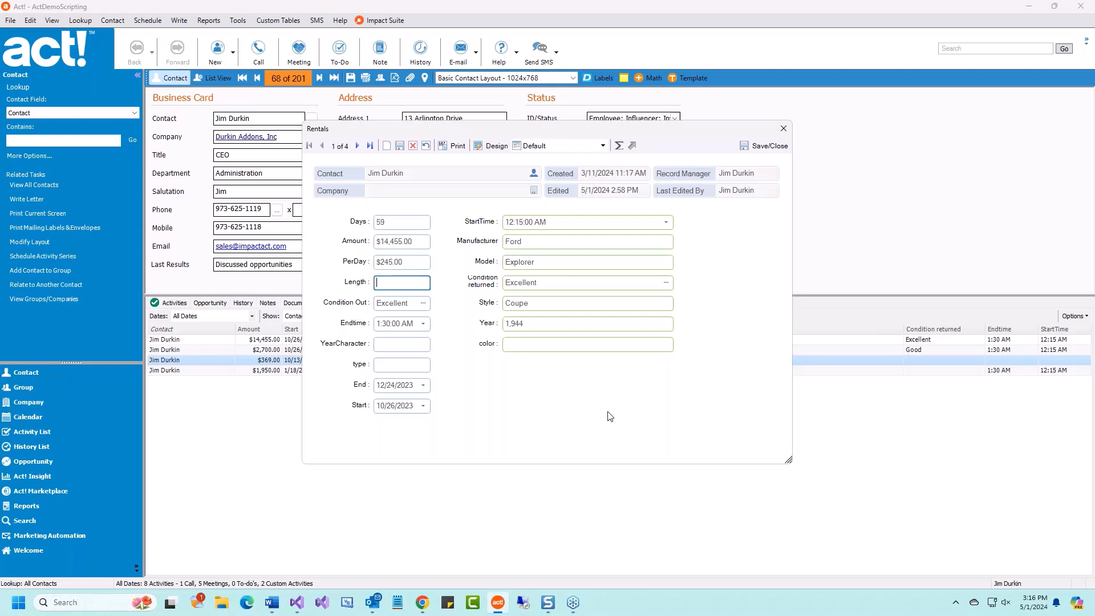
pyautogui.click(766, 148)
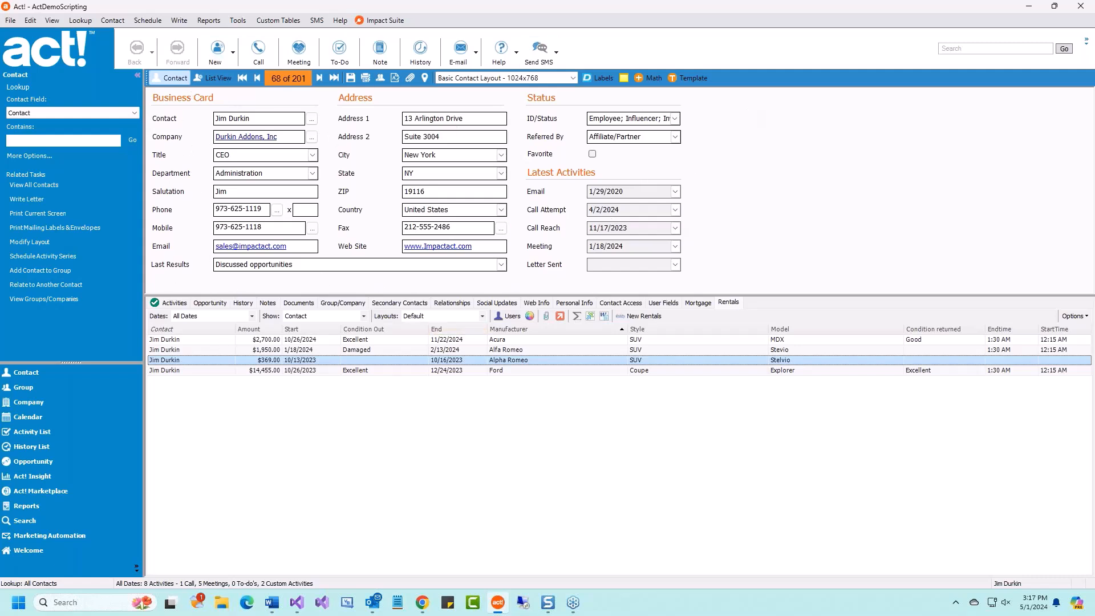
# - Open the current contact layout in Act!'s standard Layout Designer for contacts
pyautogui.click(238, 21)
pyautogui.moveTo(254, 76)
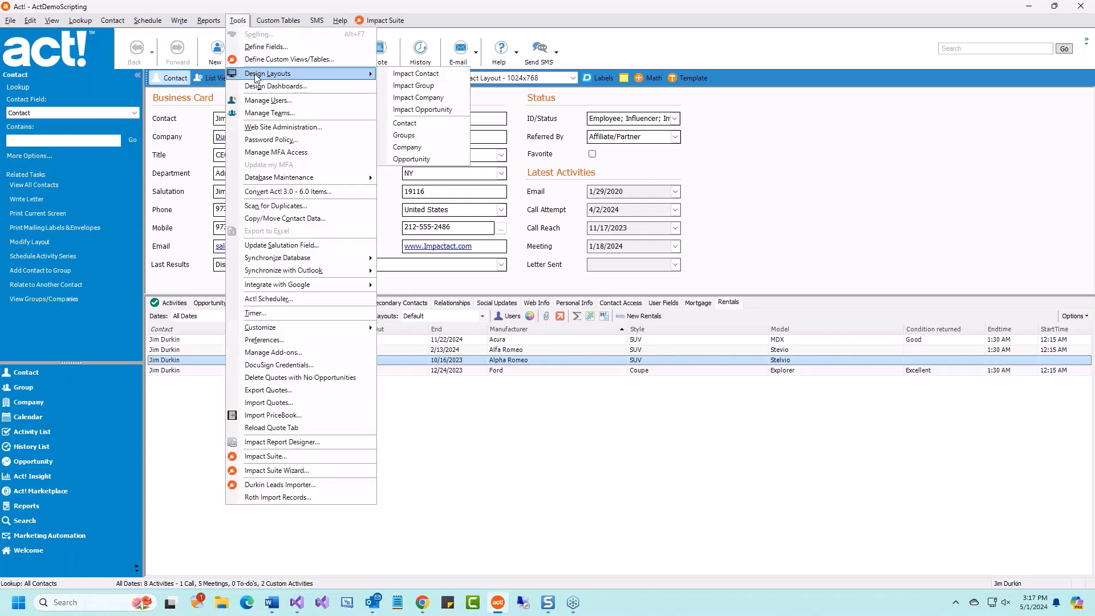
pyautogui.click(421, 125)
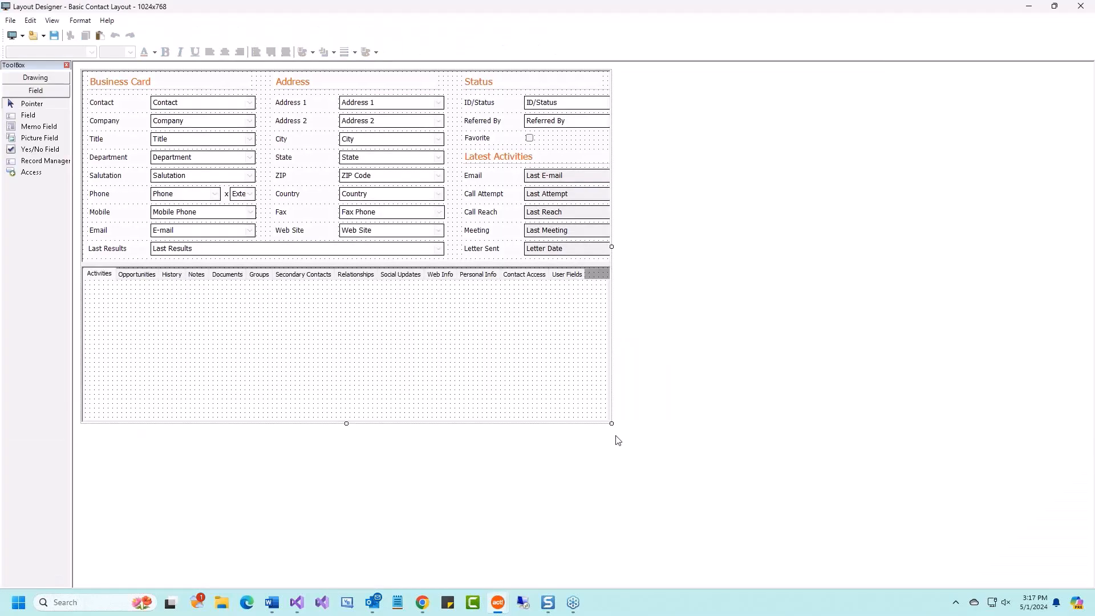
# - Enlarge the contact layout's canvas in width and height to fit the full Status column, and save the layout on closing
pyautogui.moveTo(610, 423); pyautogui.dragTo(704, 464)
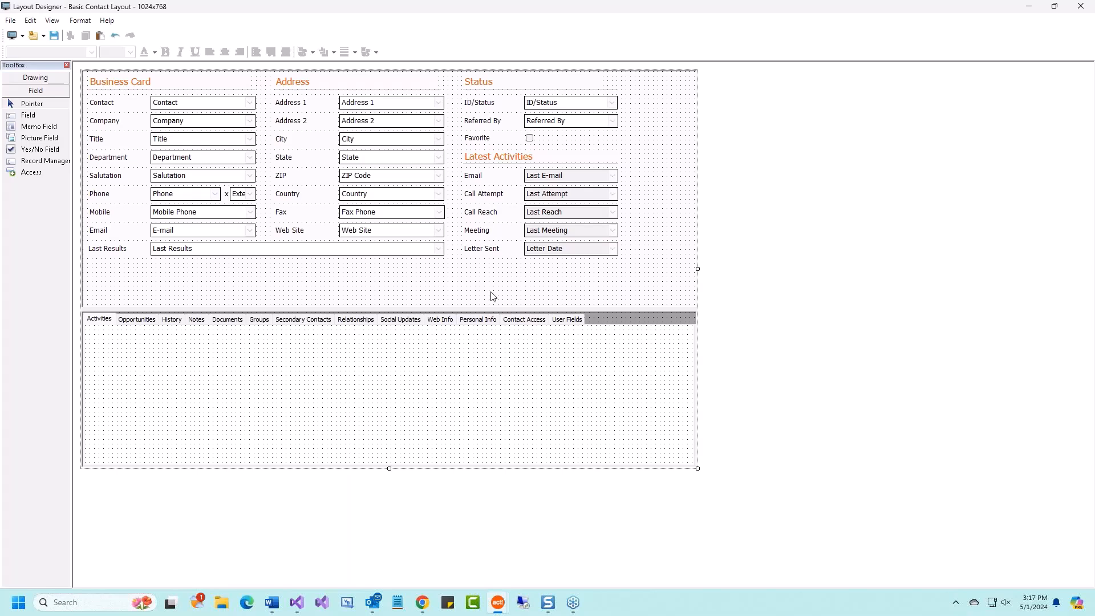
pyautogui.click(1081, 6)
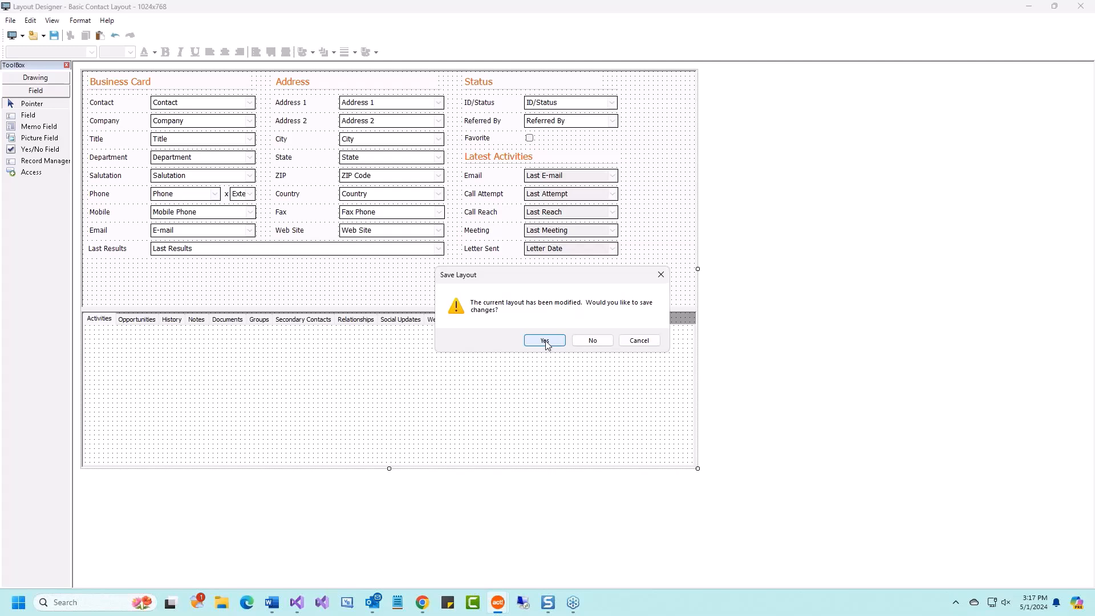
pyautogui.click(545, 341)
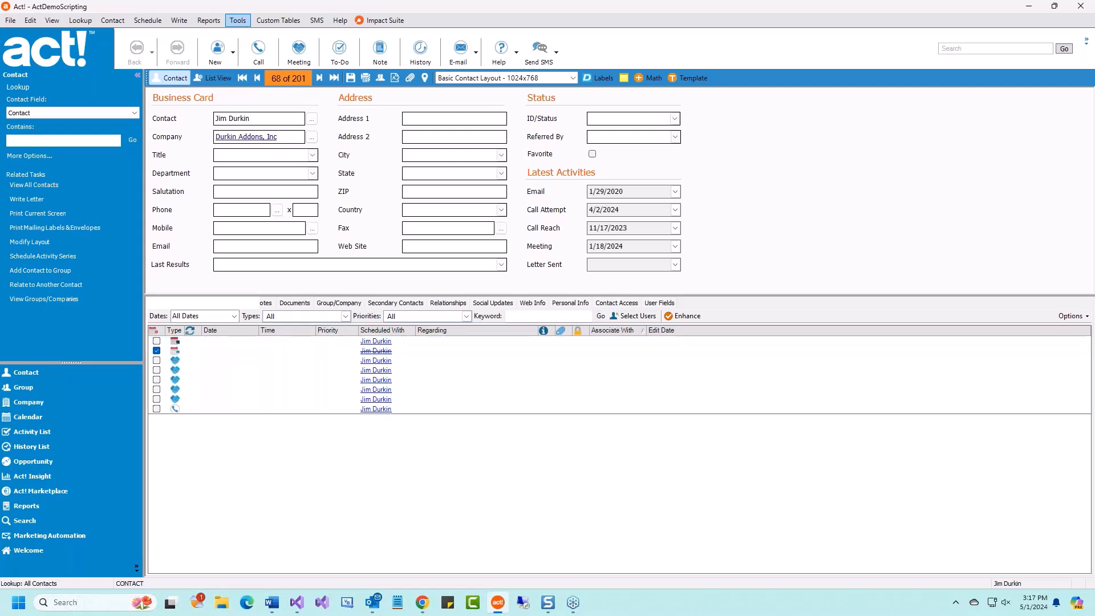
# - Open the Basic Contact Layout in the Impact Designer for contacts and select the Web Site field
pyautogui.click(238, 20)
pyautogui.moveTo(253, 75)
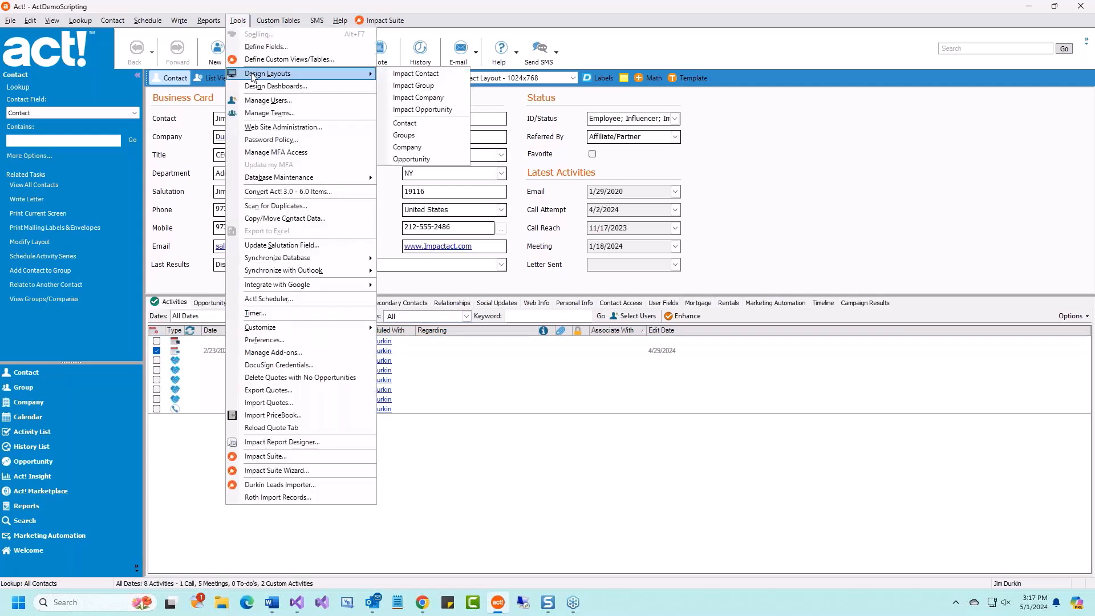
pyautogui.click(443, 80)
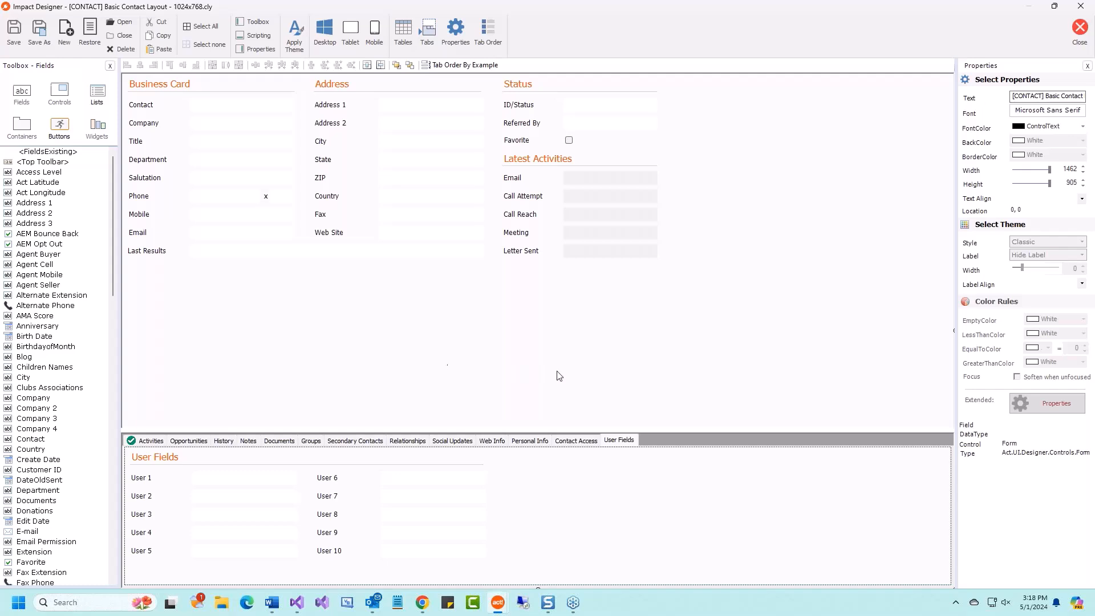
pyautogui.click(441, 233)
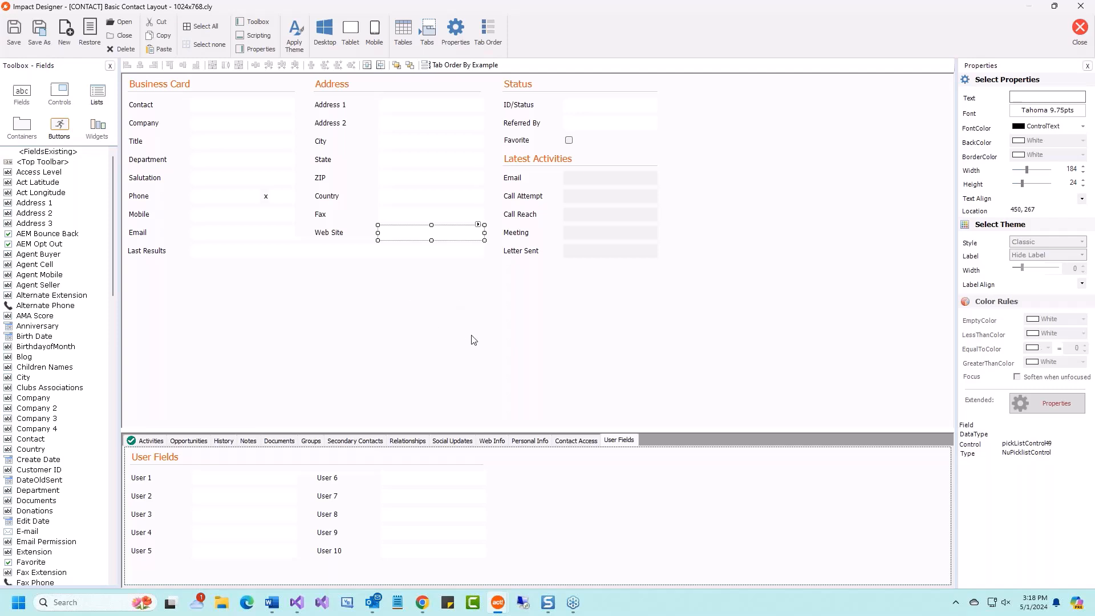
# - Preview the Classic and Colorful themes for the layout, then hide the theme labels and choose the Rounded theme
pyautogui.click(299, 38)
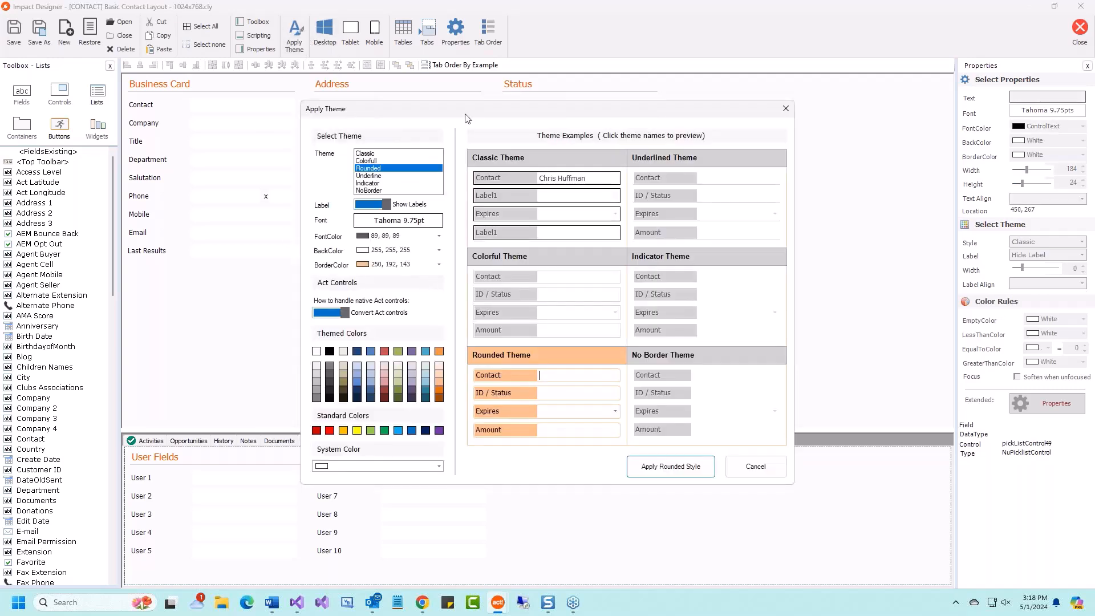
pyautogui.moveTo(476, 111); pyautogui.dragTo(518, 153)
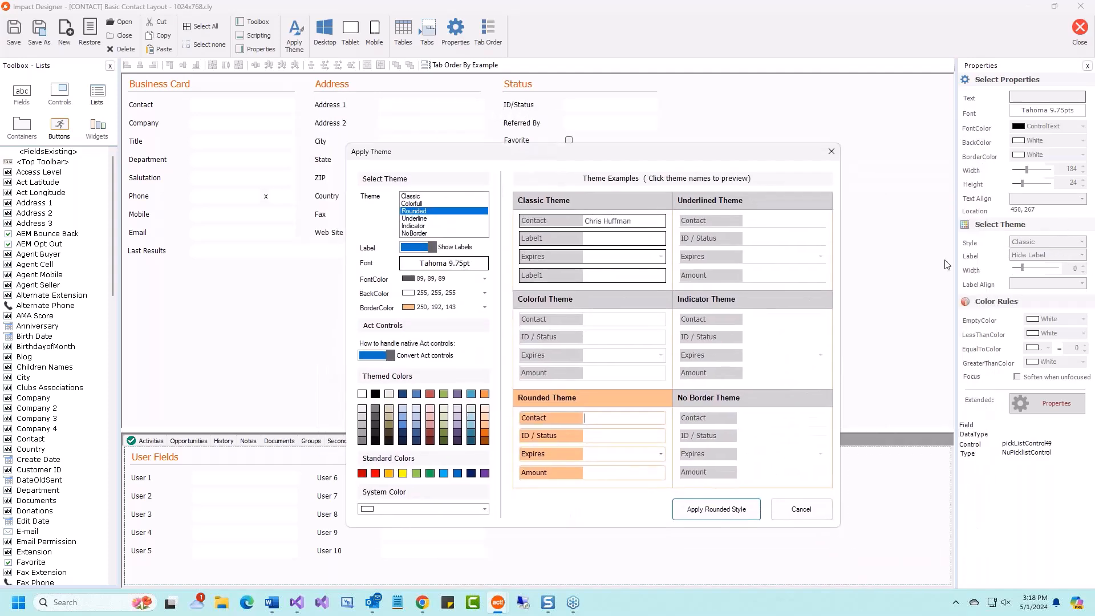
pyautogui.click(586, 201)
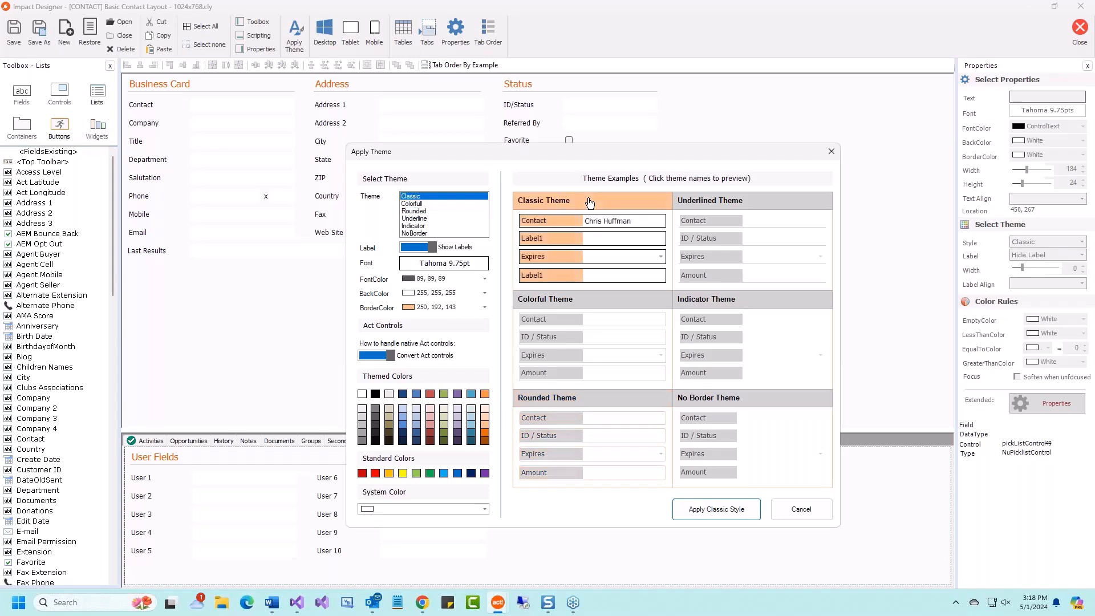
pyautogui.click(588, 299)
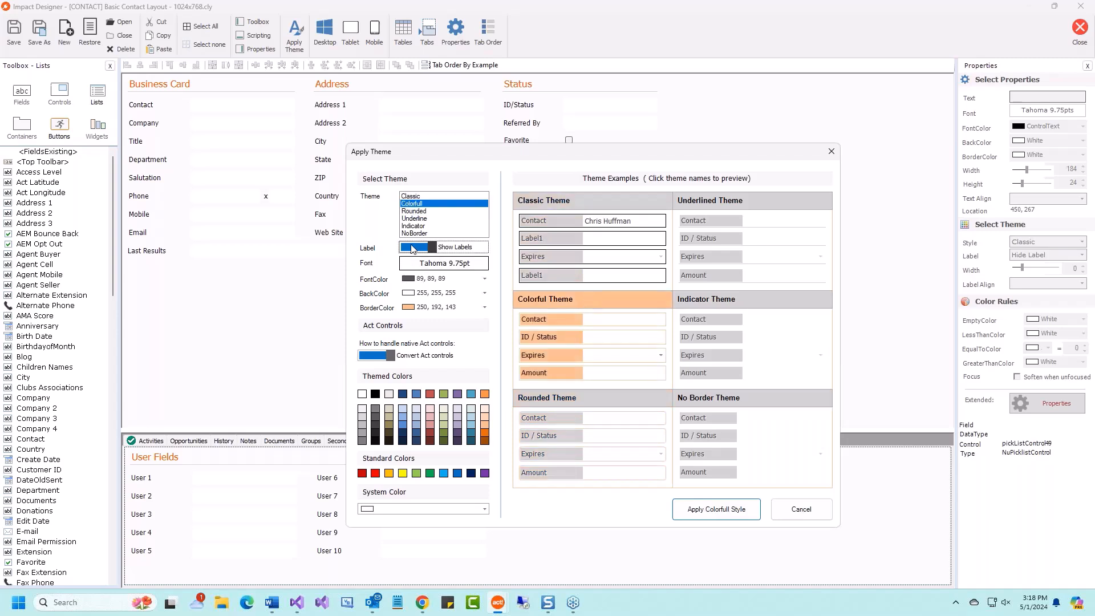
pyautogui.click(575, 399)
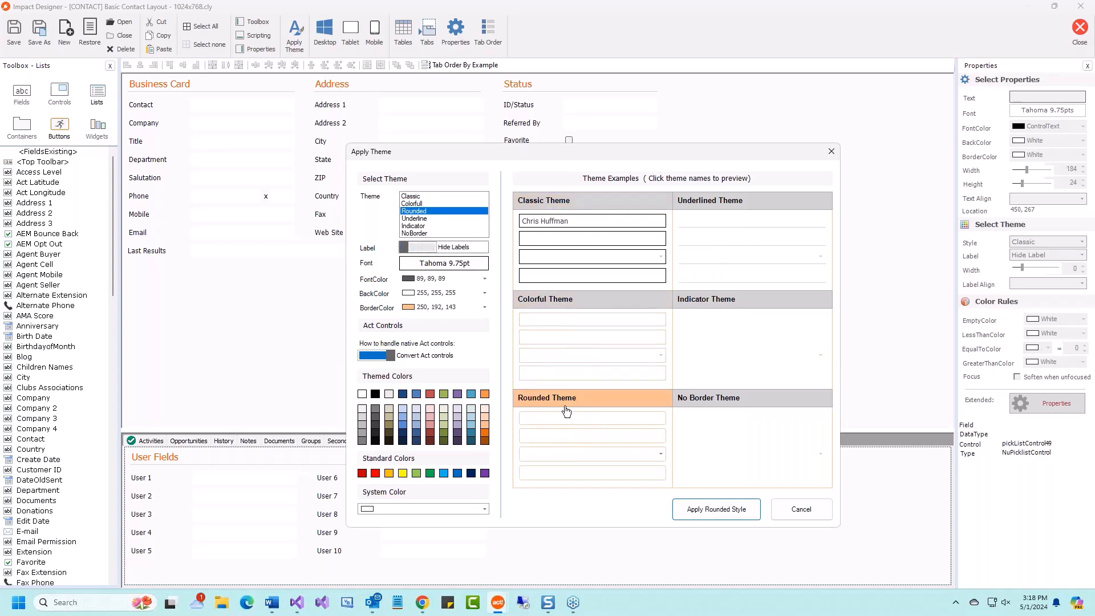
# - Set the theme's border color to 217, 150, 148 and apply the Rounded style to the contact layout
pyautogui.moveTo(645, 159); pyautogui.dragTo(706, 154)
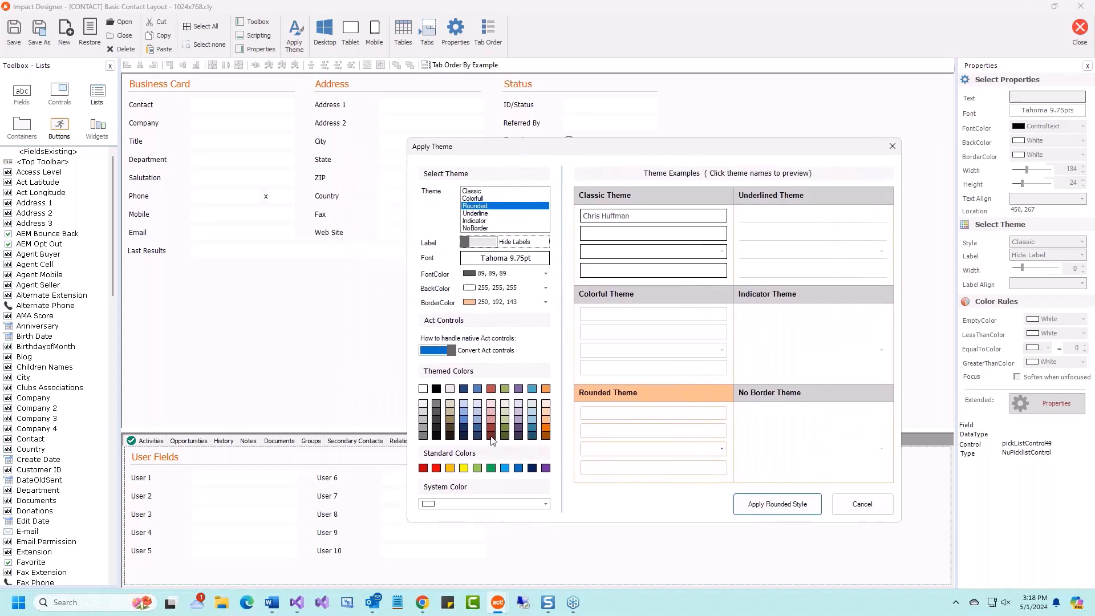
pyautogui.click(491, 418)
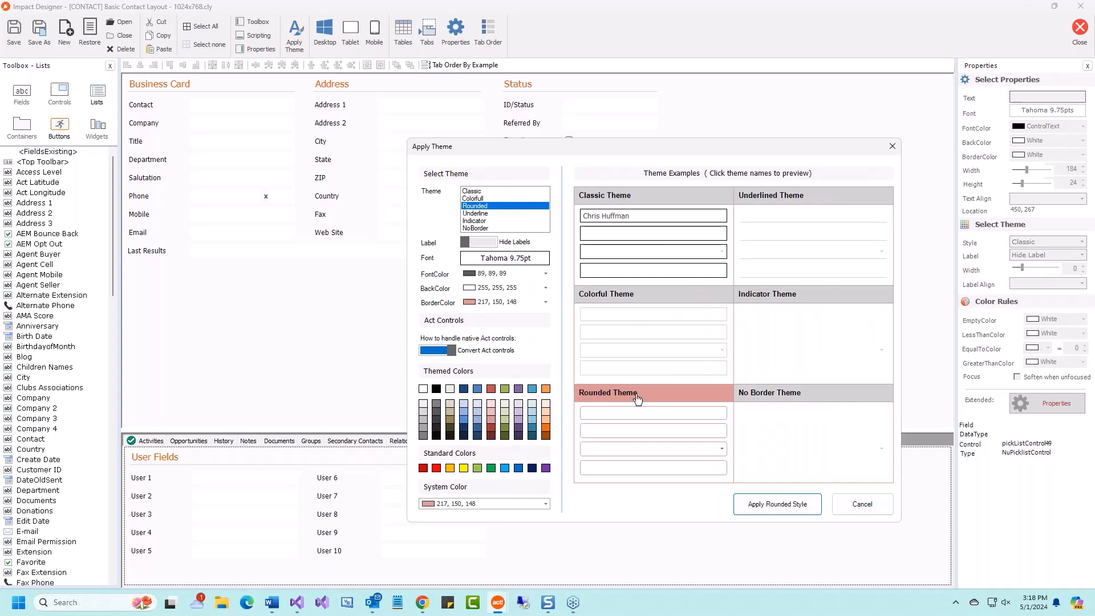
pyautogui.click(786, 392)
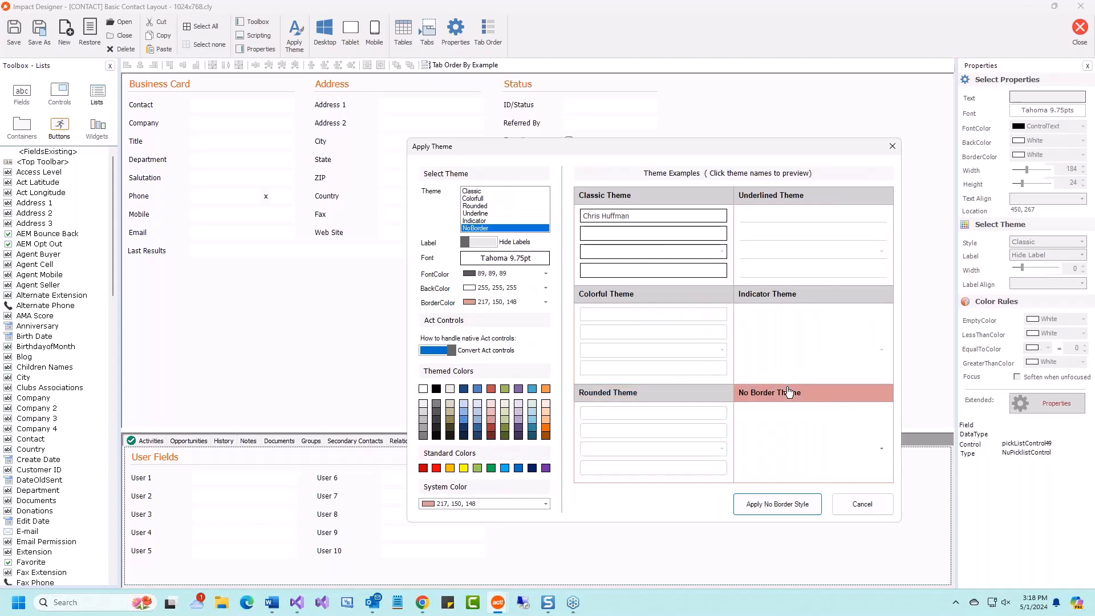
pyautogui.click(669, 396)
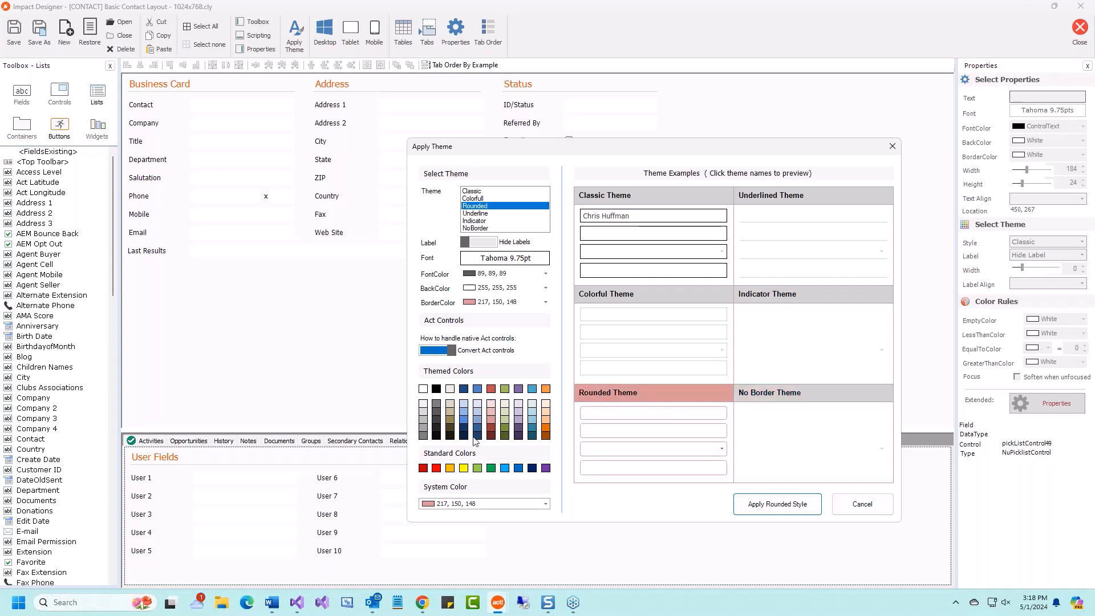
pyautogui.click(780, 504)
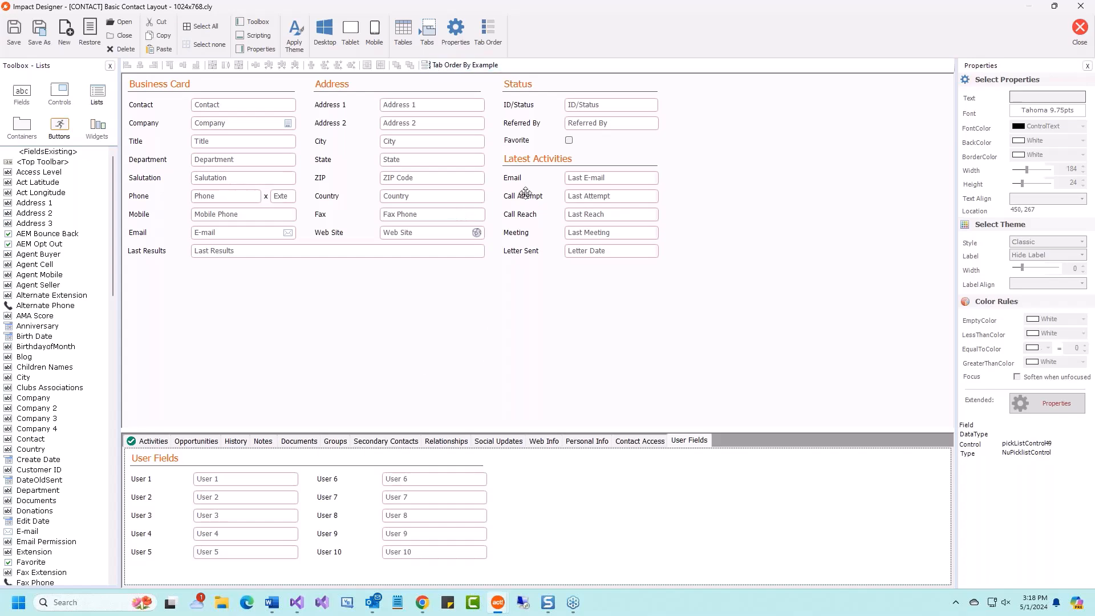
# - Close the designer saving the Basic Contact Layout, and reopen the layout in the Impact Designer for contacts
pyautogui.click(1081, 34)
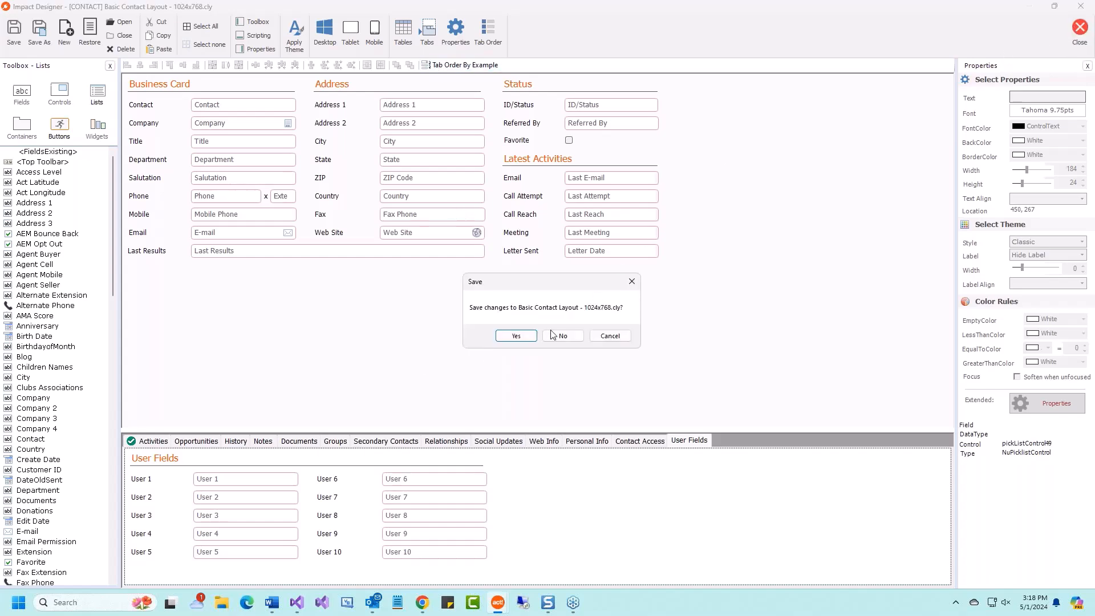
pyautogui.click(516, 337)
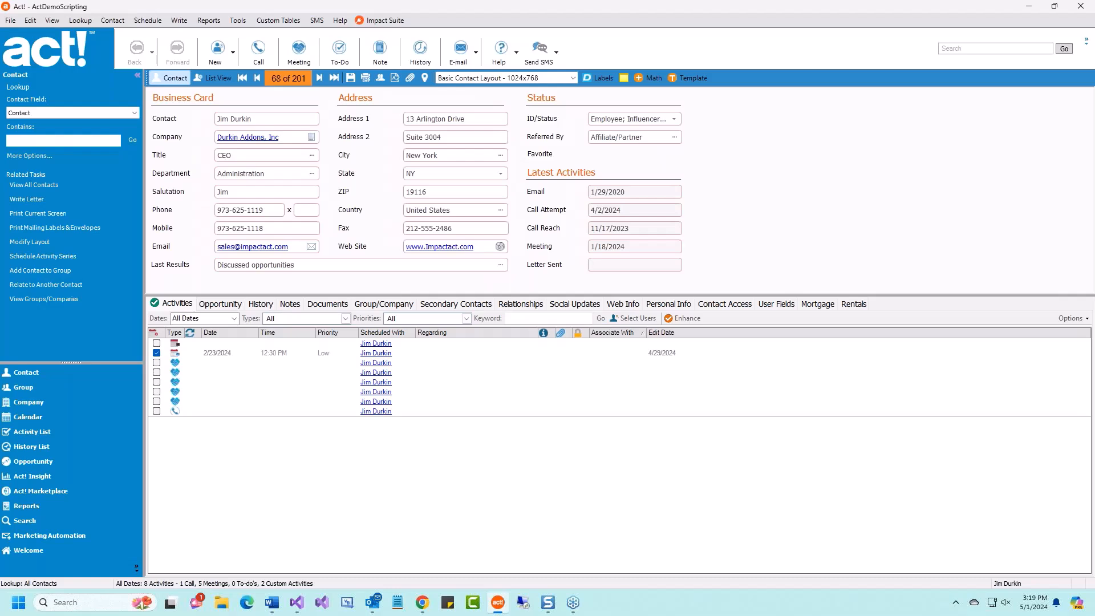
pyautogui.click(238, 20)
pyautogui.moveTo(251, 75)
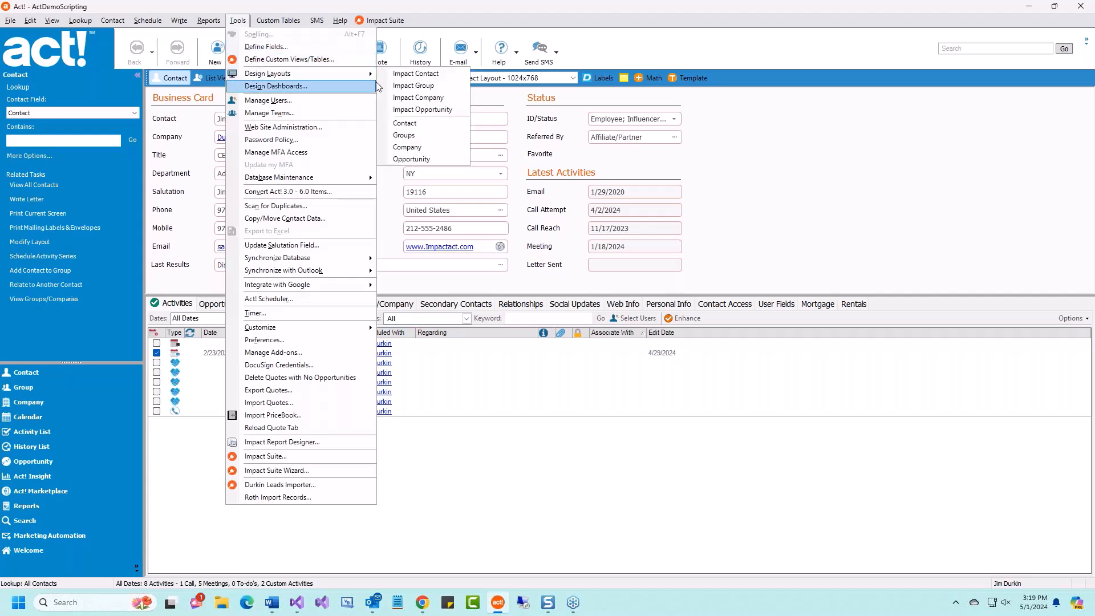
pyautogui.click(415, 74)
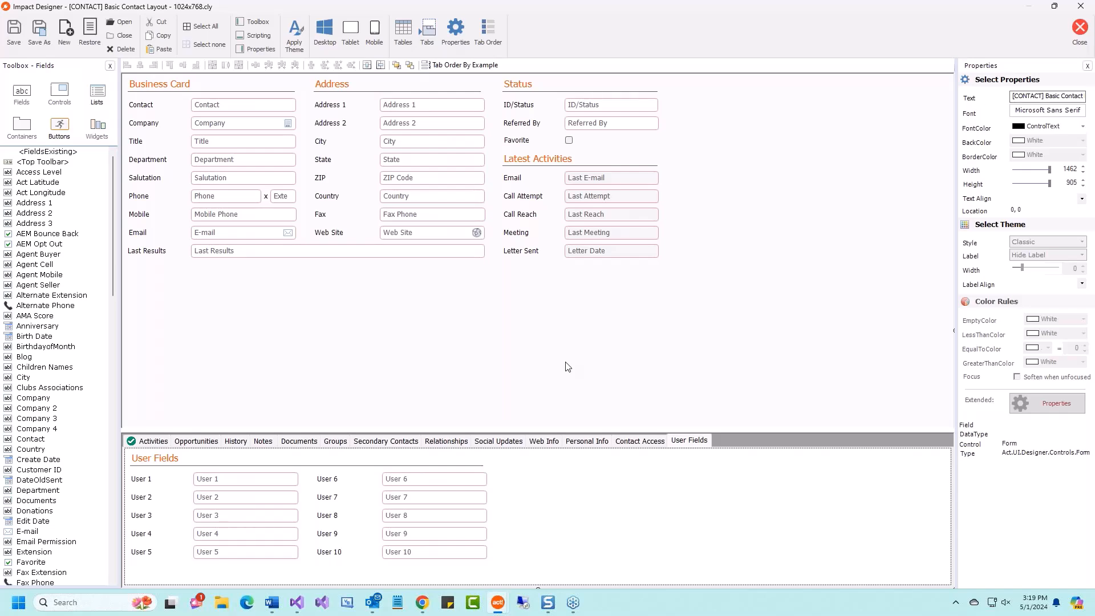
# - Shrink and move the designer window to reveal the contact view behind it, and maximize it again
pyautogui.click(1054, 7)
pyautogui.moveTo(512, 10); pyautogui.dragTo(599, 235)
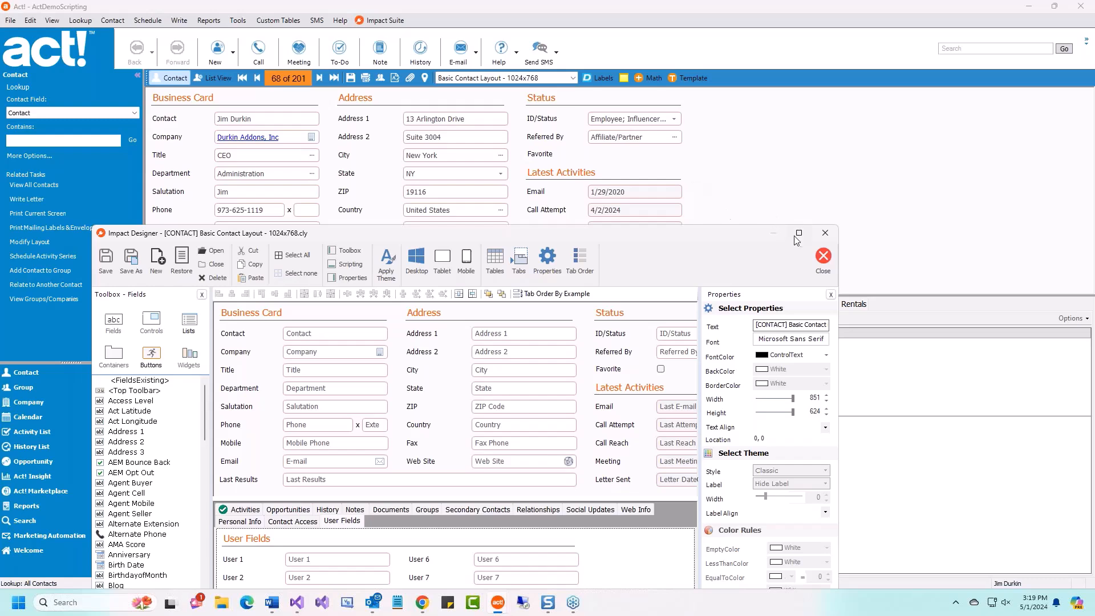
pyautogui.moveTo(799, 235)
pyautogui.click(800, 234)
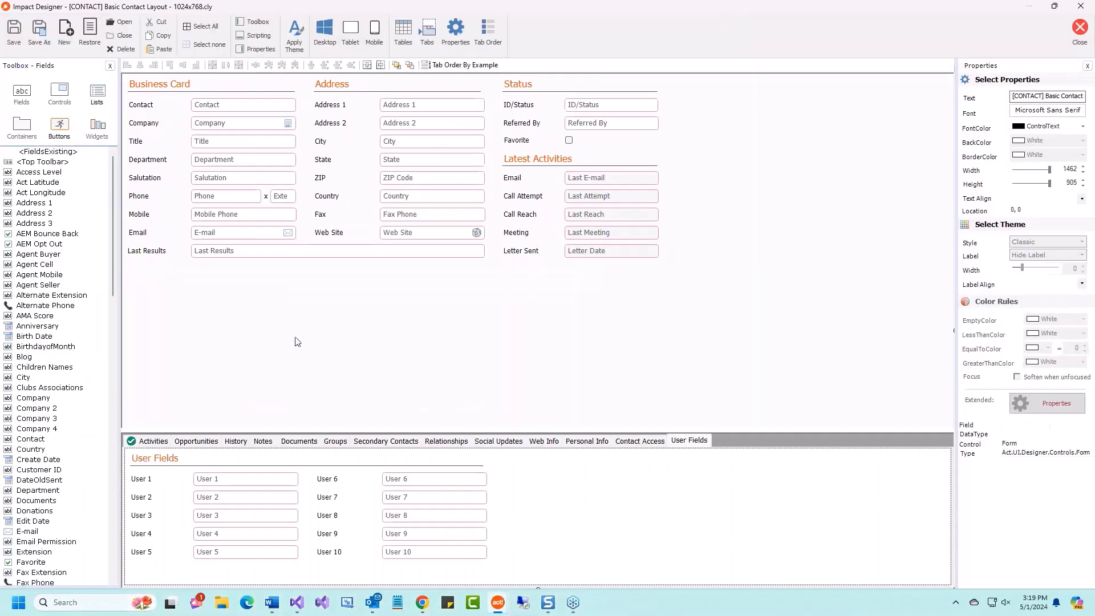
# - Add a MultiSelect control linked to the ID/Status field in the empty area beside the Status section
pyautogui.click(26, 92)
pyautogui.click(59, 95)
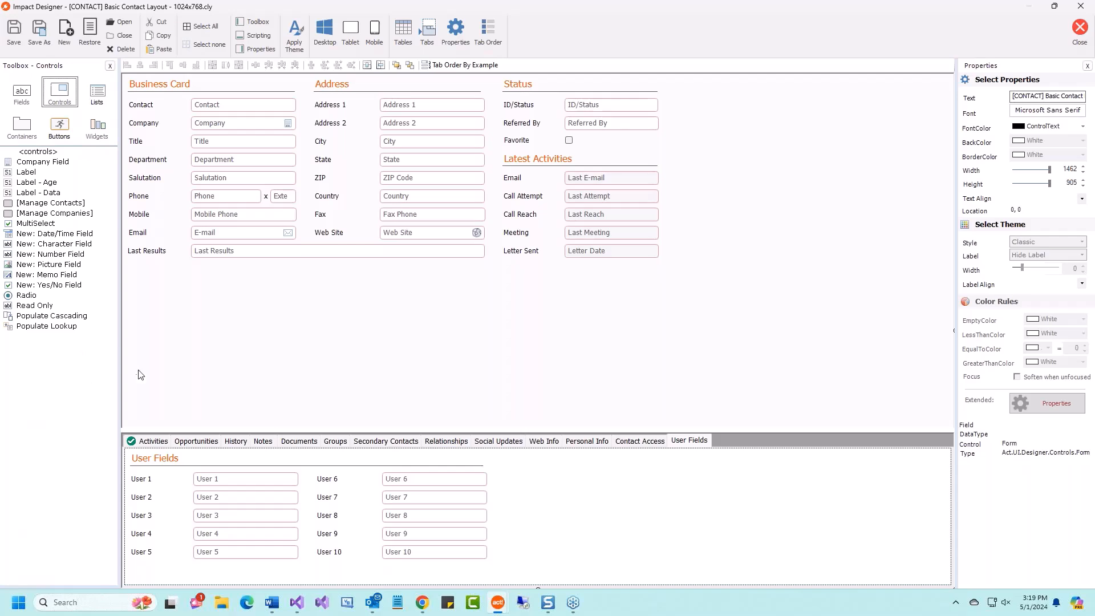
pyautogui.click(47, 225)
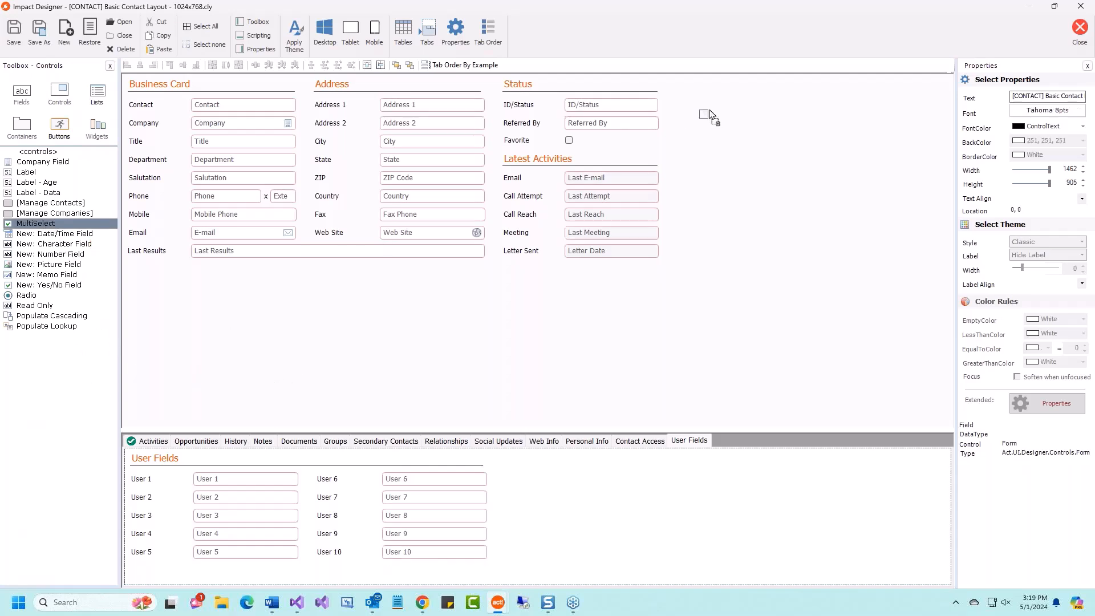
pyautogui.click(697, 91)
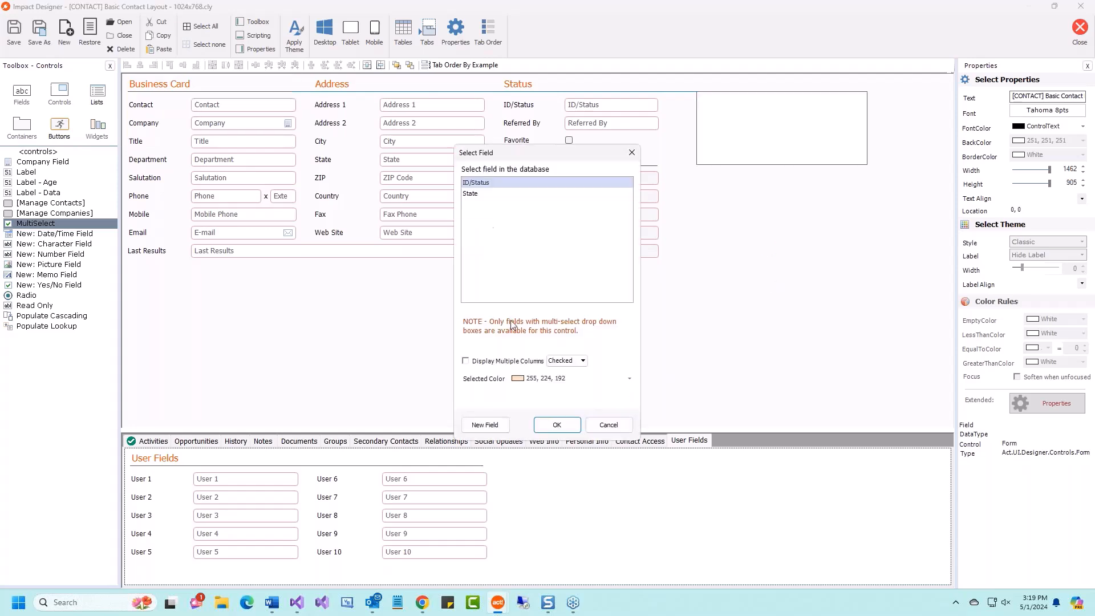
pyautogui.moveTo(539, 154); pyautogui.dragTo(818, 184)
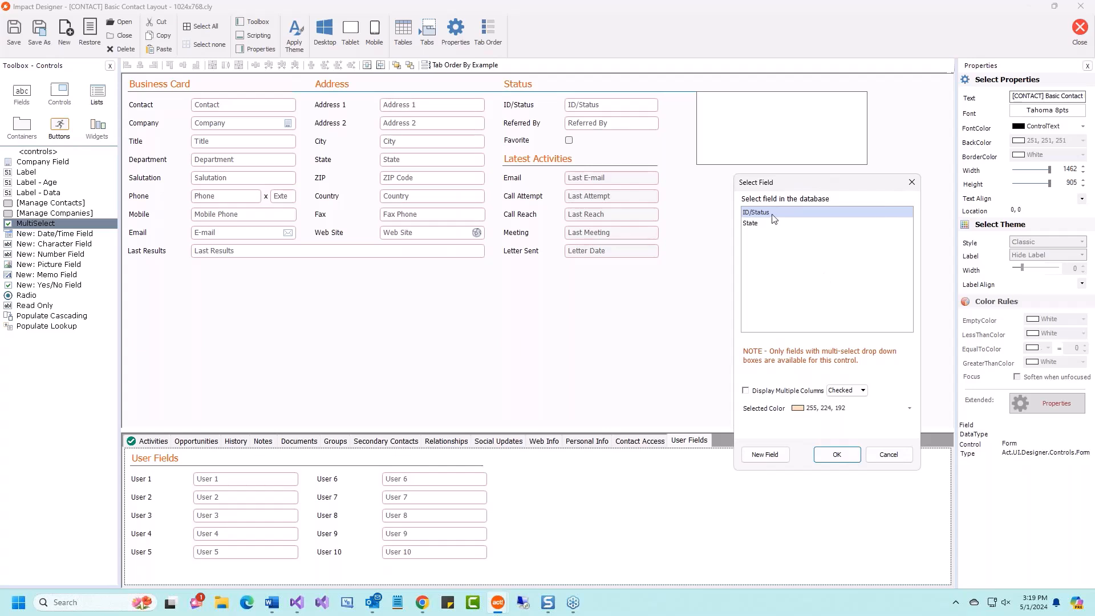
pyautogui.click(836, 455)
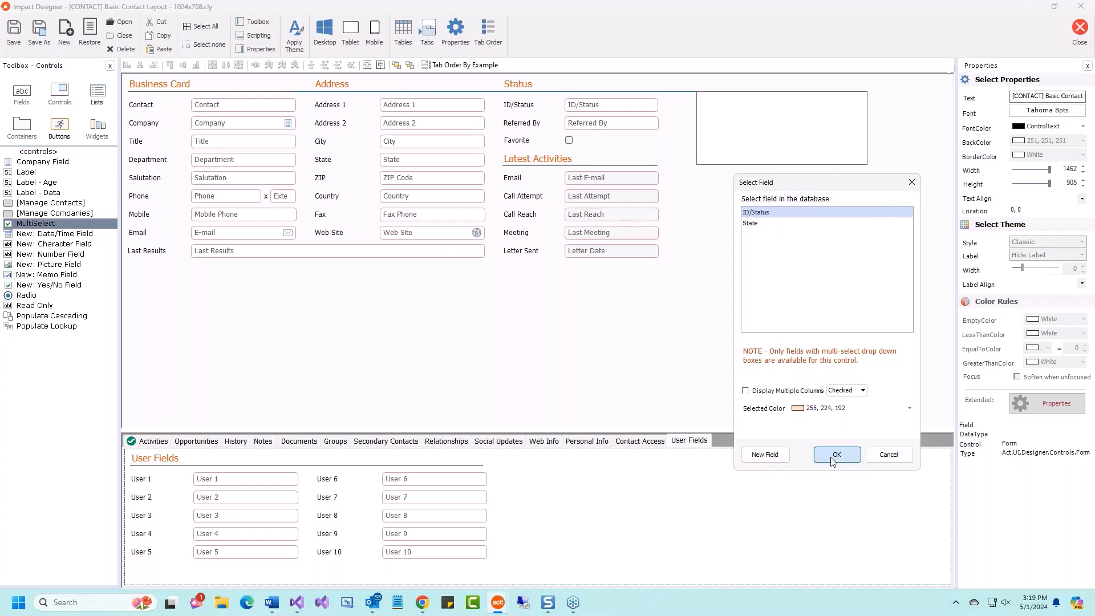
# - Resize the ID/Status multi-select box to about 300 by 292 beside the Status fields, and save and close the layout
pyautogui.moveTo(784, 166); pyautogui.dragTo(773, 258)
pyautogui.moveTo(779, 189); pyautogui.dragTo(758, 196)
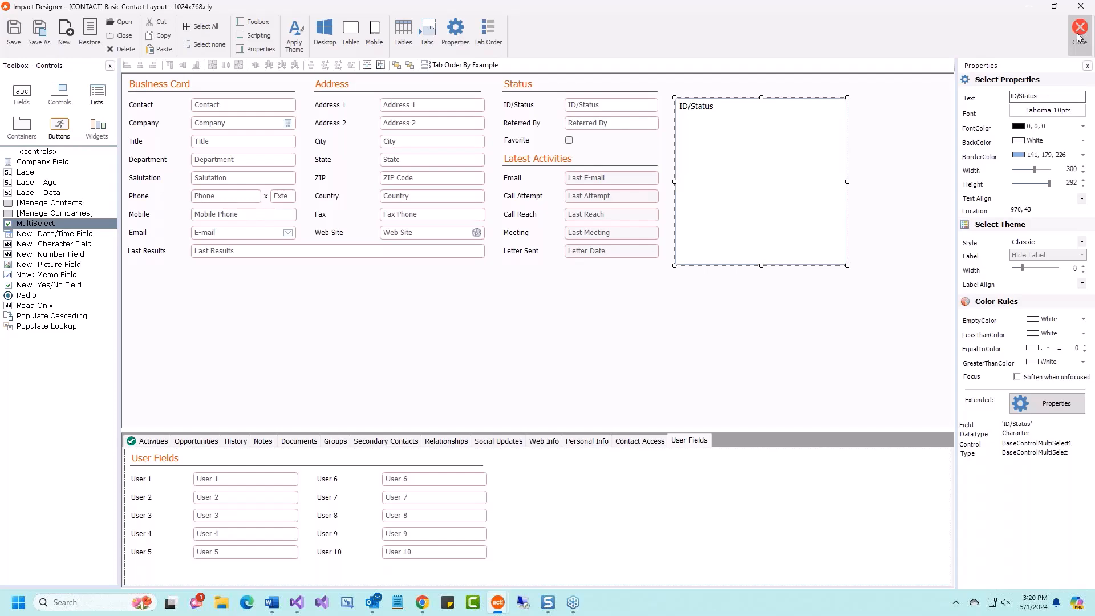
pyautogui.click(1080, 37)
pyautogui.click(521, 339)
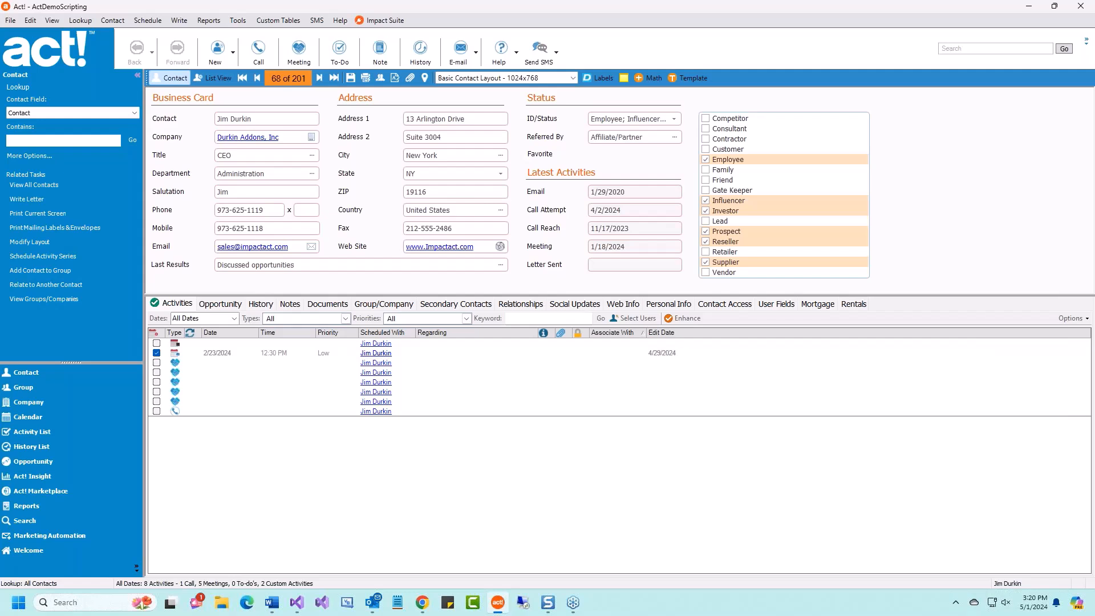
# - Compare the ID/Status drop-down choices with the new multi-select checklist on the contact record
pyautogui.click(674, 119)
pyautogui.scroll(-2, 701, 190)
pyautogui.scroll(-1, 701, 190)
pyautogui.click(697, 103)
# - Browse the next two contact records to compare their ID/Status checklists, and return to the original contact
pyautogui.click(319, 78)
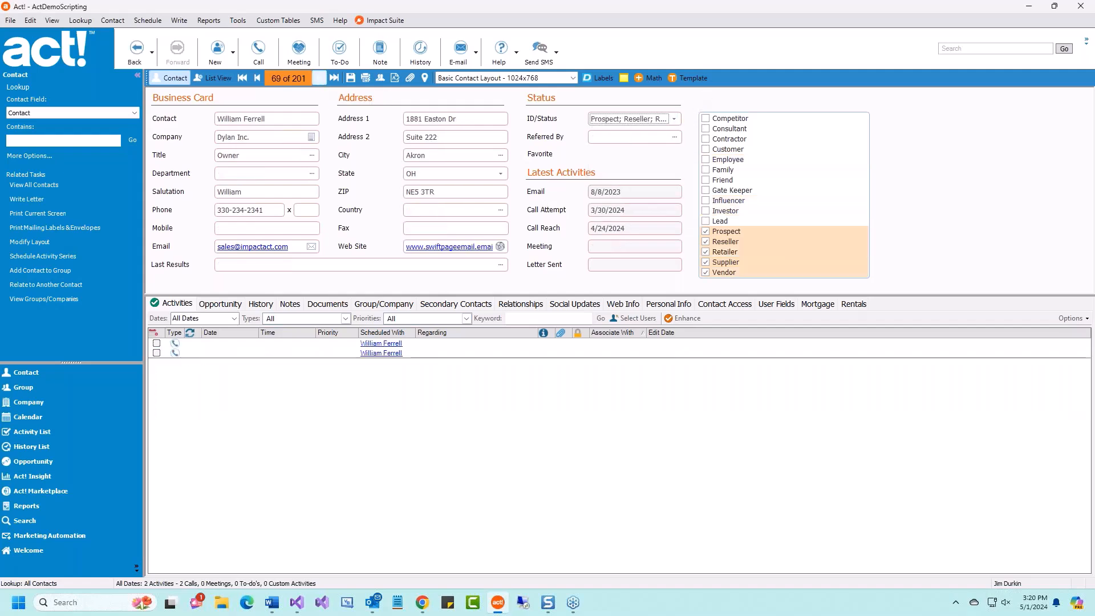
pyautogui.click(319, 78)
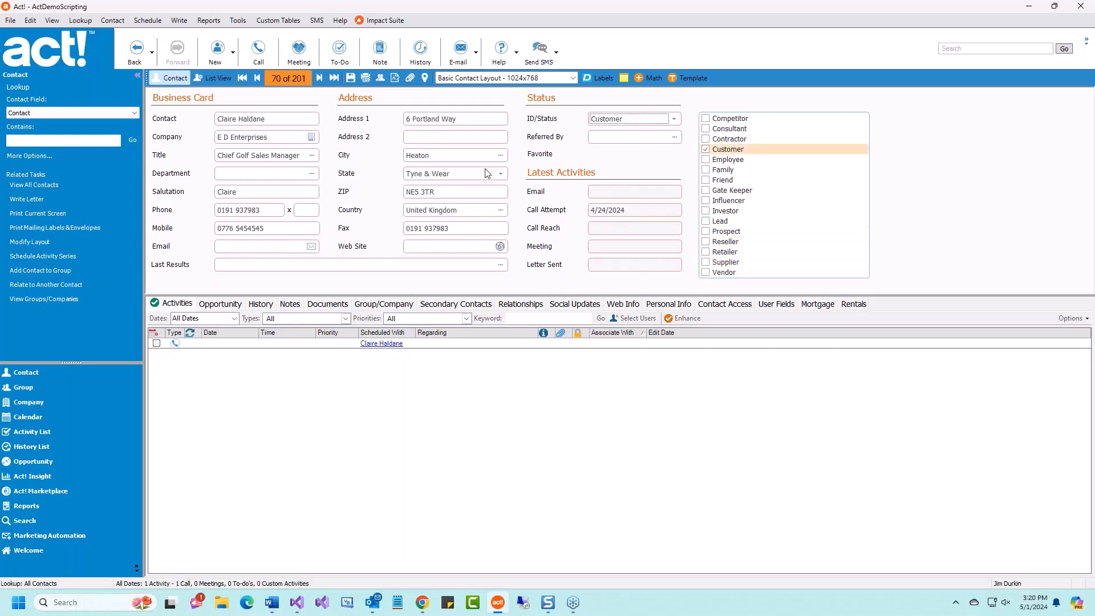
pyautogui.click(258, 79)
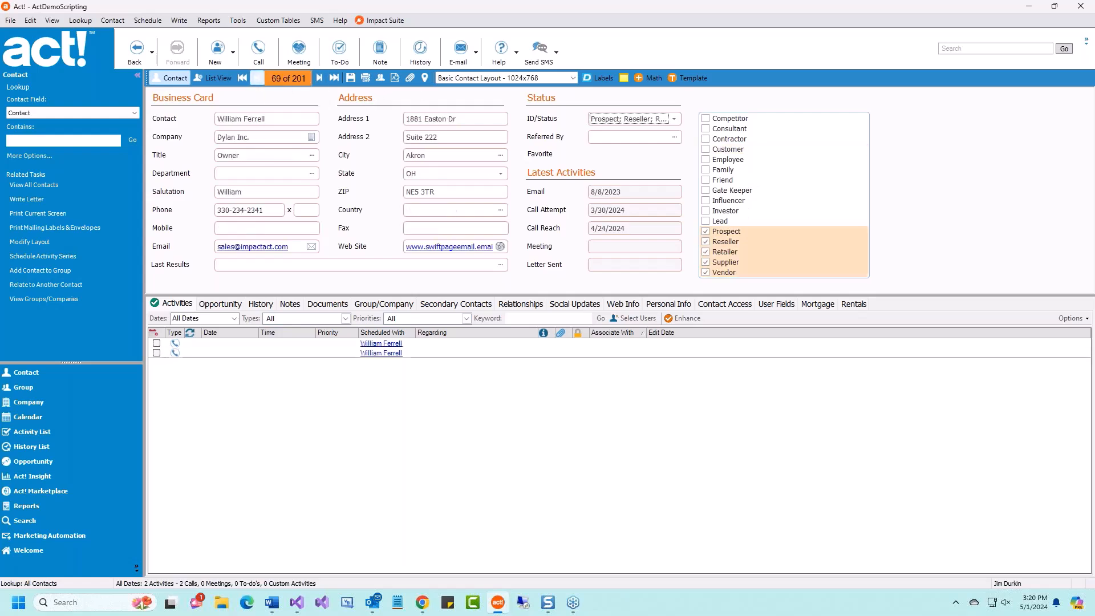
pyautogui.click(258, 79)
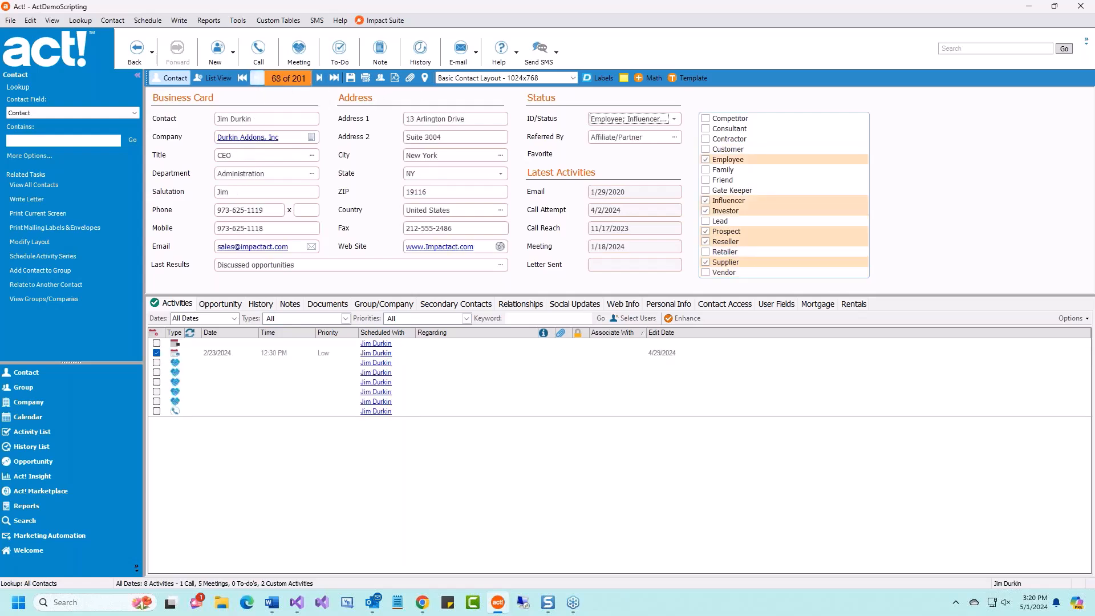
# - Reopen the contact layout containing the ID/Status checklist in the Impact Designer
pyautogui.click(238, 20)
pyautogui.moveTo(260, 74)
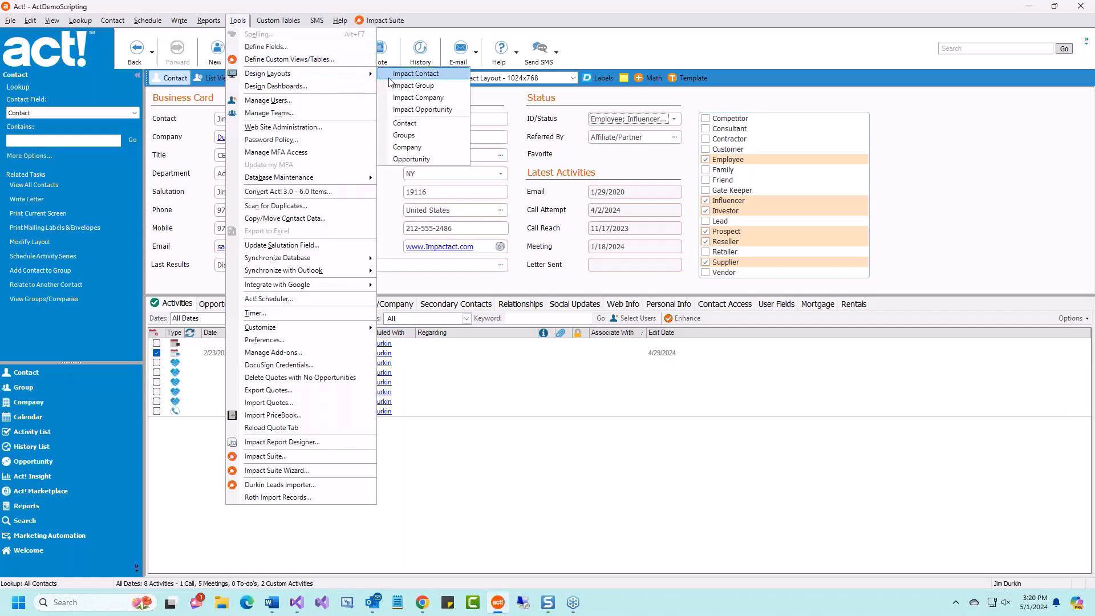
pyautogui.click(425, 78)
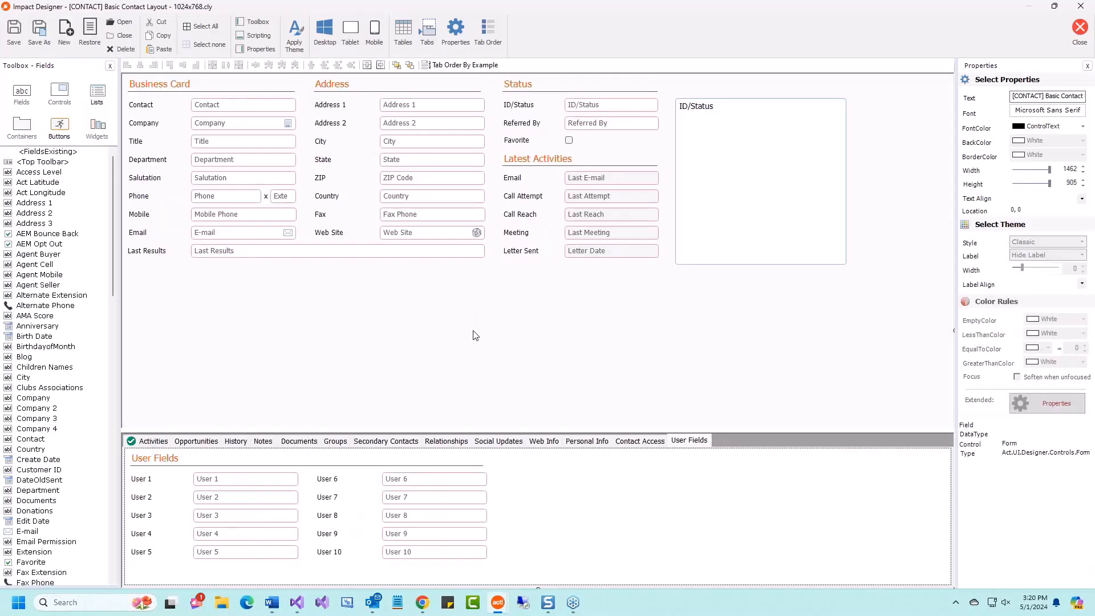
# - Delete the separate Address 1 text label beside the Address 1 field
pyautogui.click(425, 104)
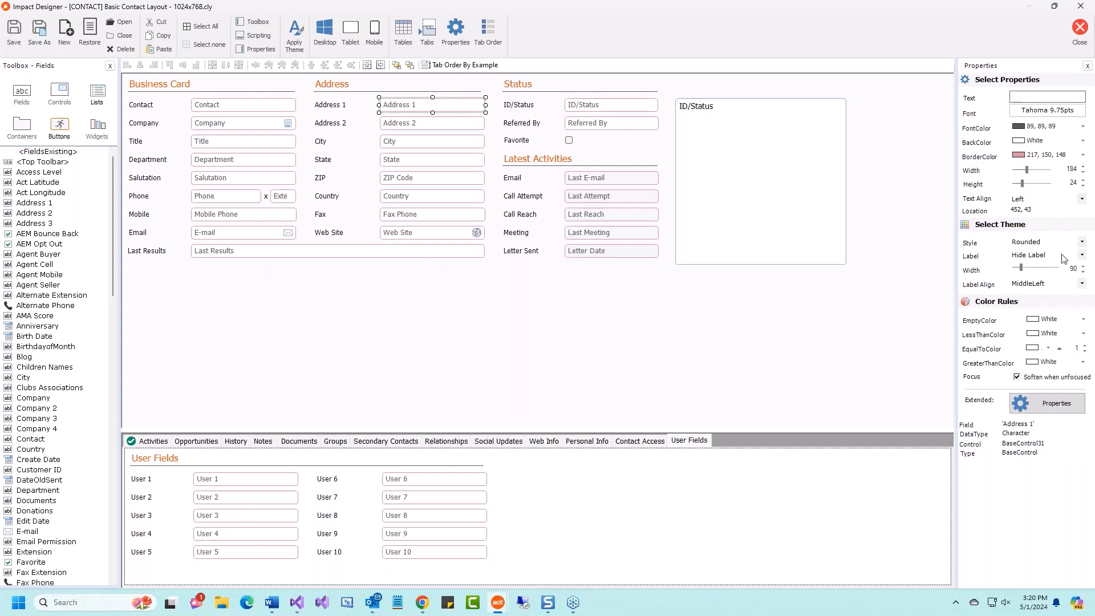
pyautogui.click(331, 106)
pyautogui.click(401, 108)
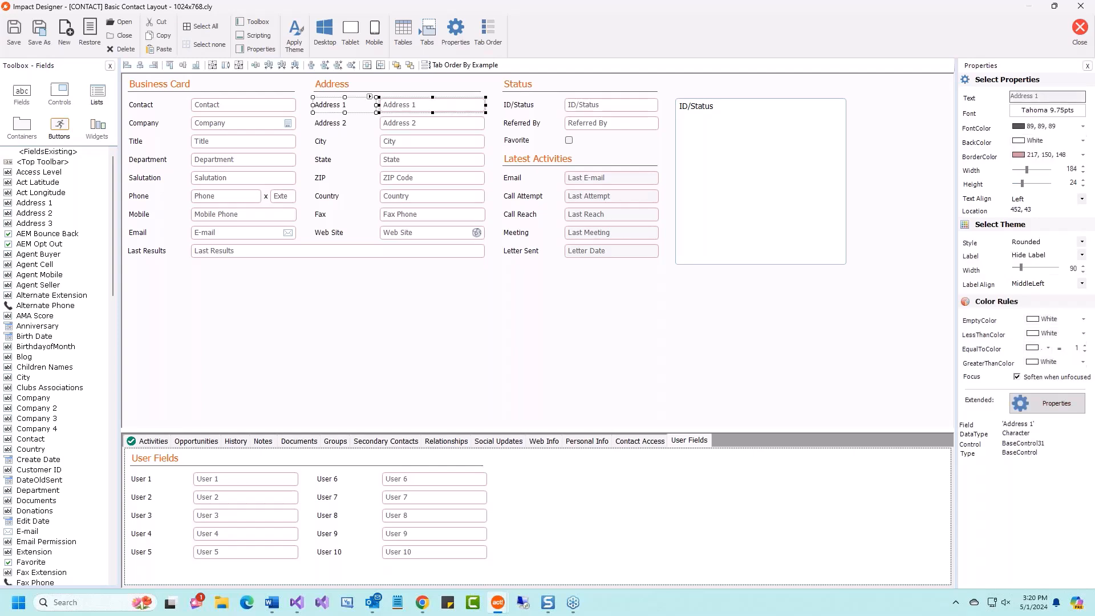
pyautogui.moveTo(421, 110)
pyautogui.mouseDown()
pyautogui.moveTo(519, 318)
pyautogui.moveTo(531, 313)
pyautogui.moveTo(399, 119)
pyautogui.moveTo(413, 114)
pyautogui.mouseUp()
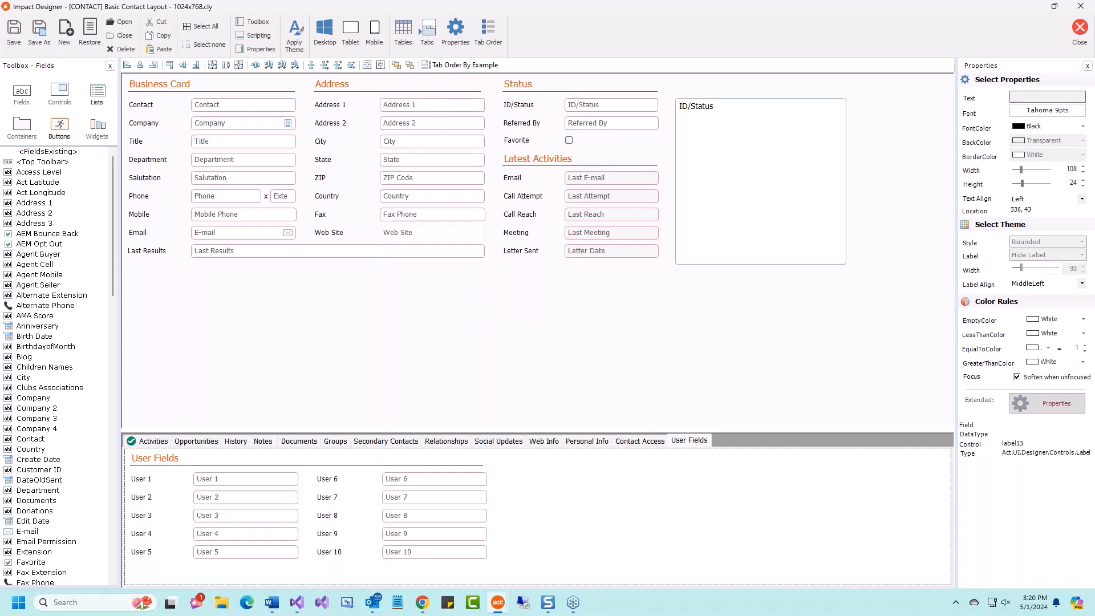
pyautogui.click(356, 104)
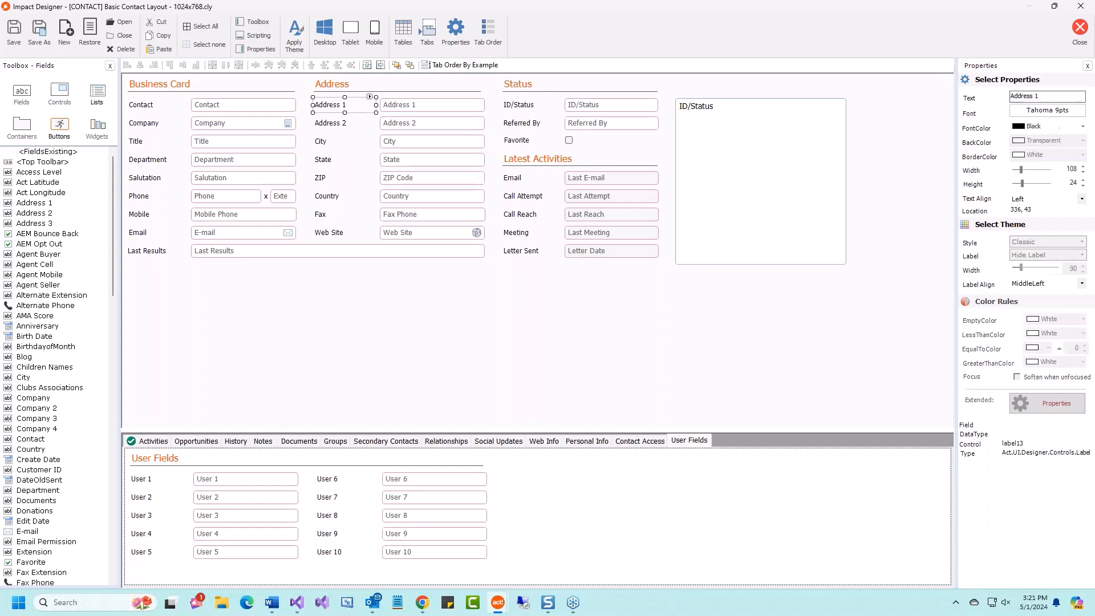
pyautogui.press('Delete')
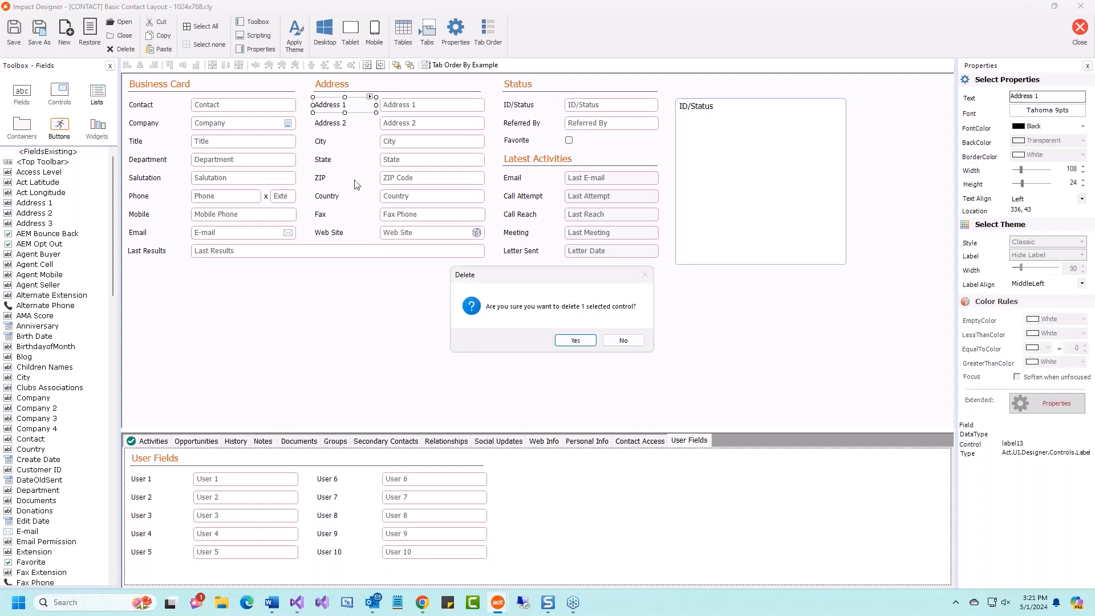
pyautogui.click(553, 338)
# - Widen the Address 1 field to about 296 over the space of its old label and set its theme label to Show Label
pyautogui.click(413, 105)
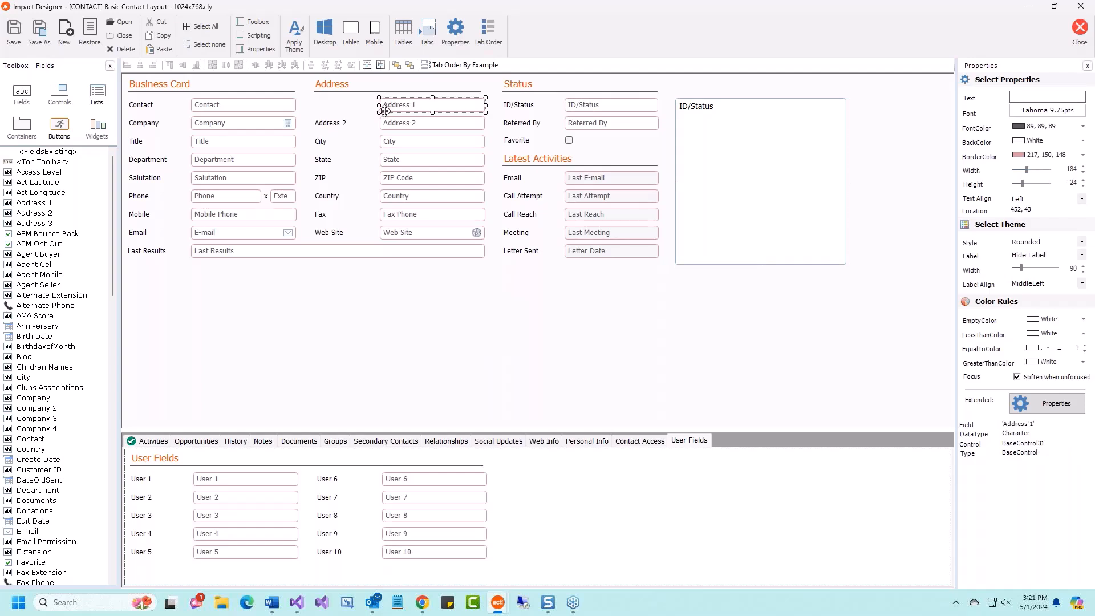
pyautogui.moveTo(379, 106); pyautogui.dragTo(315, 108)
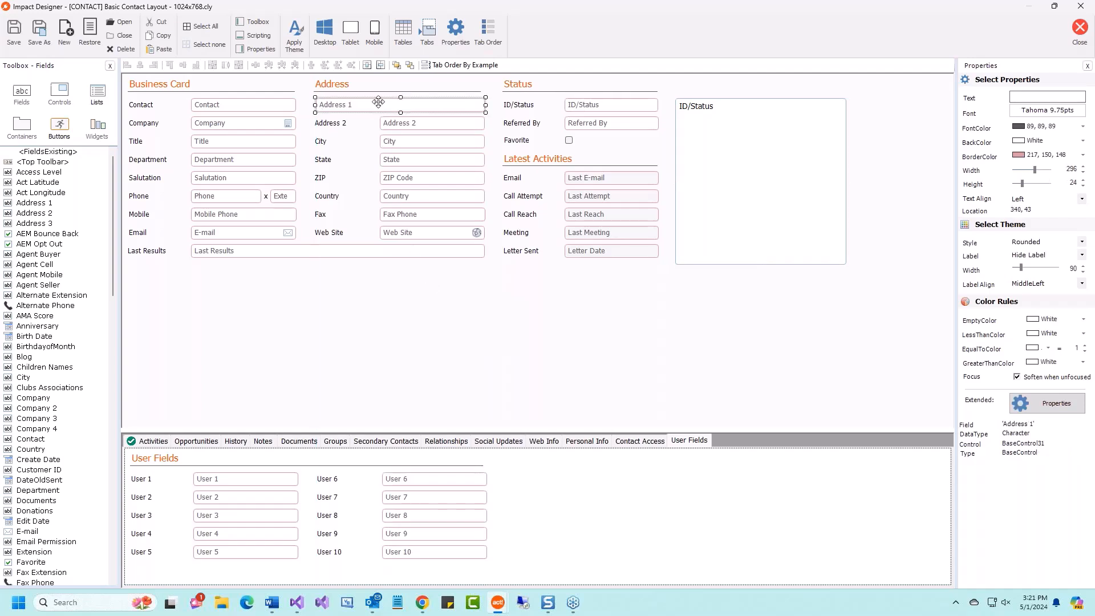
pyautogui.click(1083, 256)
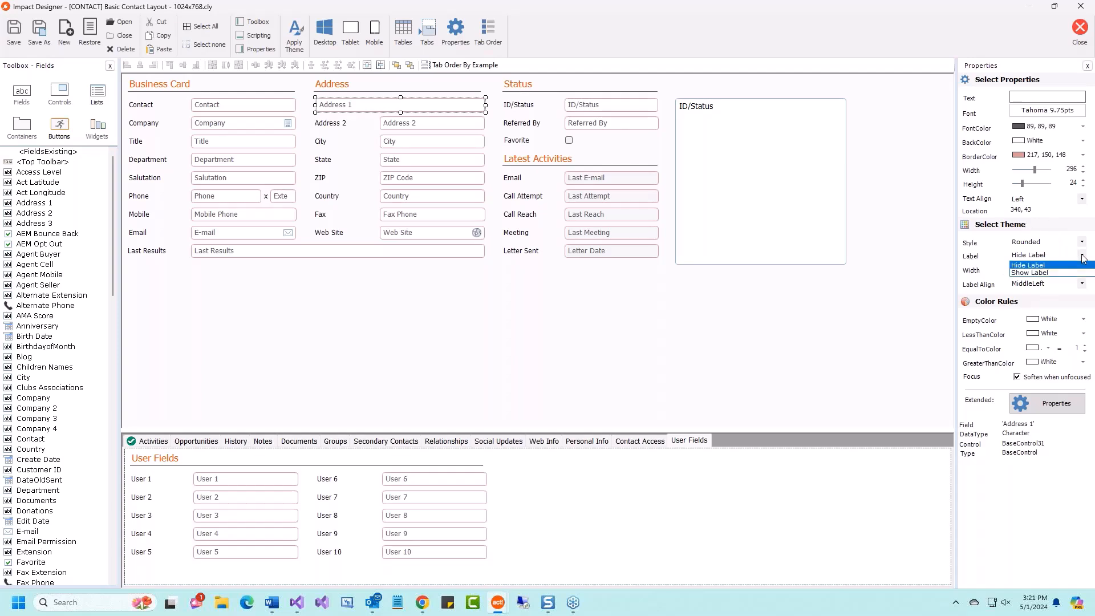
pyautogui.click(1037, 273)
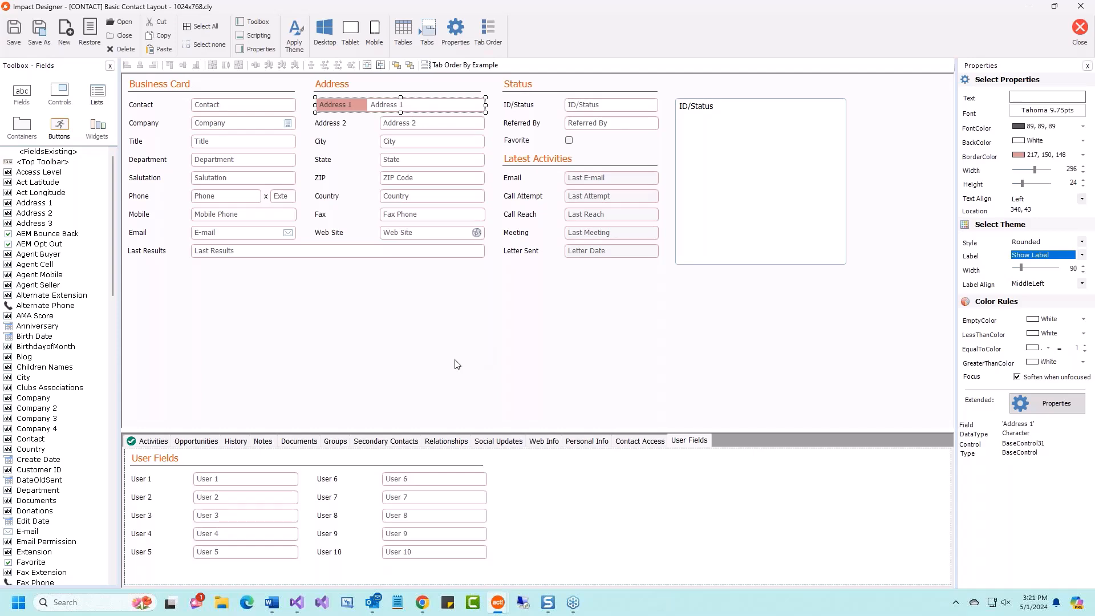
pyautogui.click(445, 365)
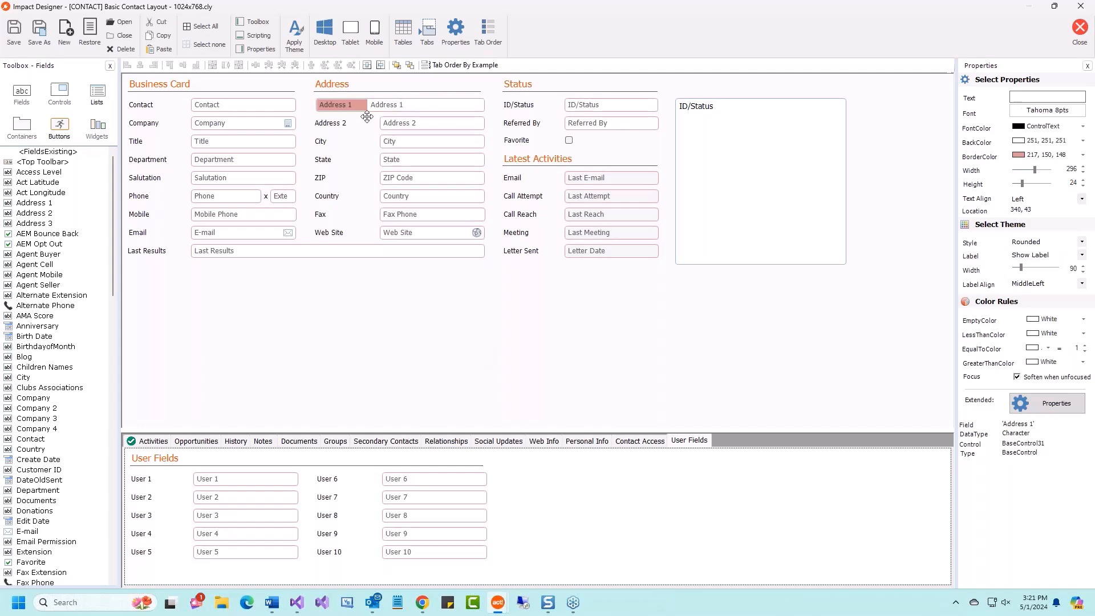
# - Delete the separate text labels beside the Business Card fields, from Contact through Last Results
pyautogui.moveTo(349, 107)
pyautogui.mouseDown()
pyautogui.moveTo(410, 162)
pyautogui.moveTo(485, 301)
pyautogui.moveTo(328, 114)
pyautogui.moveTo(348, 110)
pyautogui.mouseUp()
pyautogui.moveTo(153, 287); pyautogui.dragTo(139, 101)
pyautogui.press('Delete')
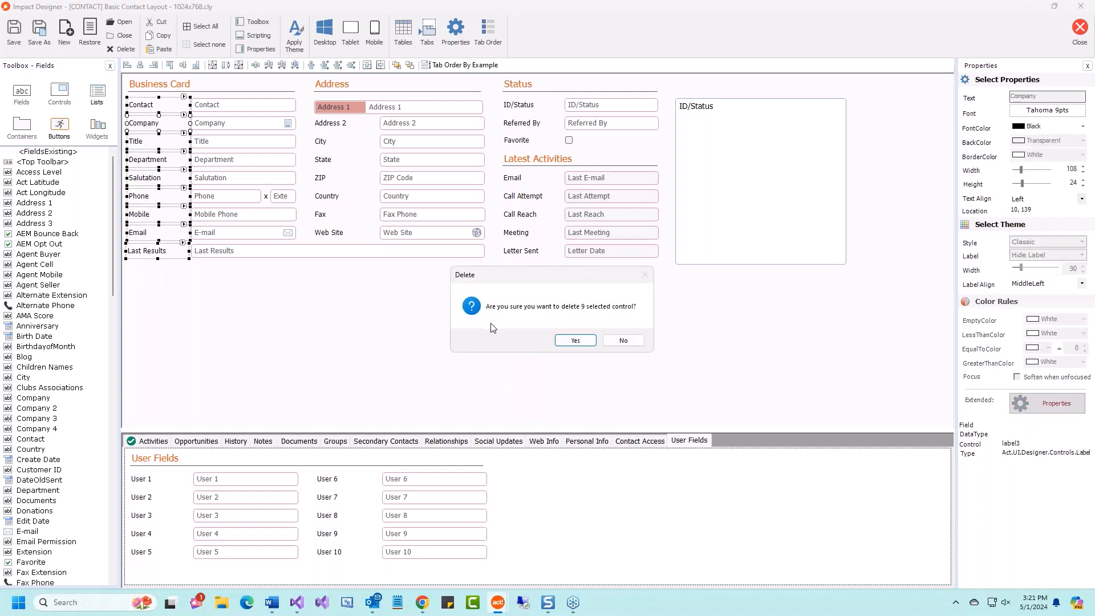
pyautogui.click(572, 340)
pyautogui.press('Delete')
pyautogui.click(576, 341)
# - Delete the remaining separate text labels beside the Address and Latest Activities fields
pyautogui.moveTo(335, 229); pyautogui.dragTo(320, 117)
pyautogui.press('Delete')
pyautogui.click(575, 341)
pyautogui.moveTo(536, 306); pyautogui.dragTo(511, 172)
pyautogui.press('Delete')
pyautogui.click(575, 341)
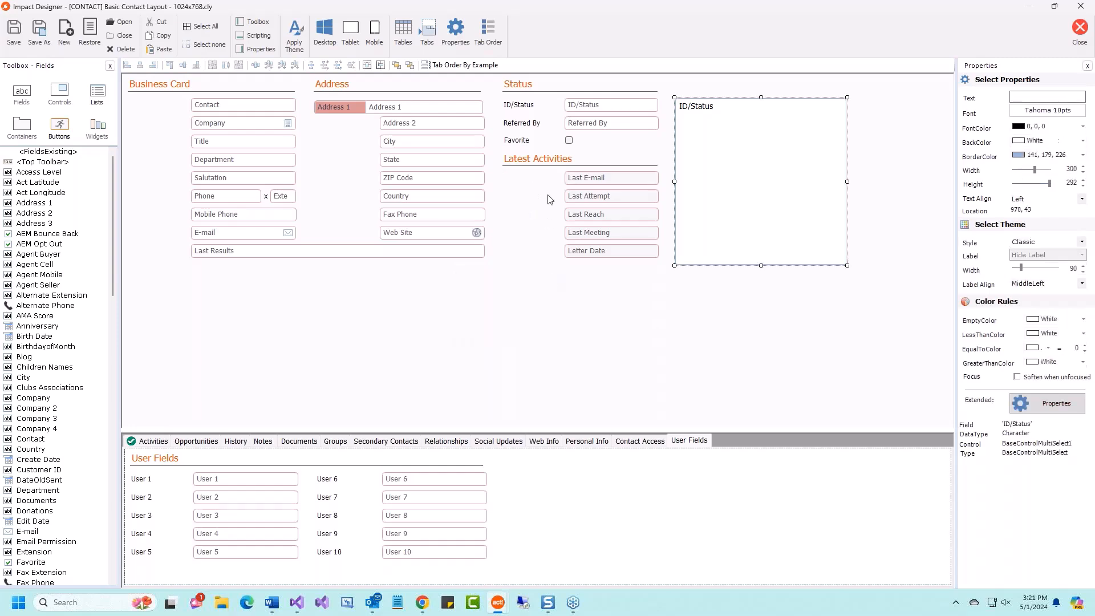
# - Delete the separate ID/Status, Referred By and Favorite text labels in the Status section
pyautogui.click(519, 126)
pyautogui.keyDown('ctrl'); pyautogui.click(520, 109); pyautogui.keyUp('ctrl')
pyautogui.keyDown('ctrl'); pyautogui.click(514, 142); pyautogui.keyUp('ctrl')
pyautogui.press('Delete')
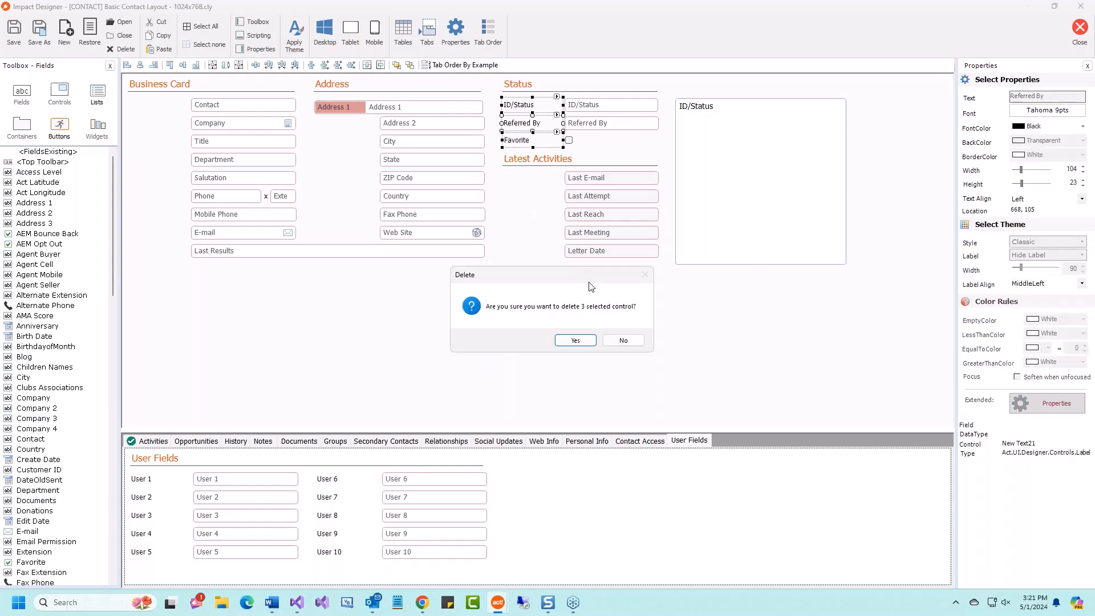
pyautogui.click(569, 342)
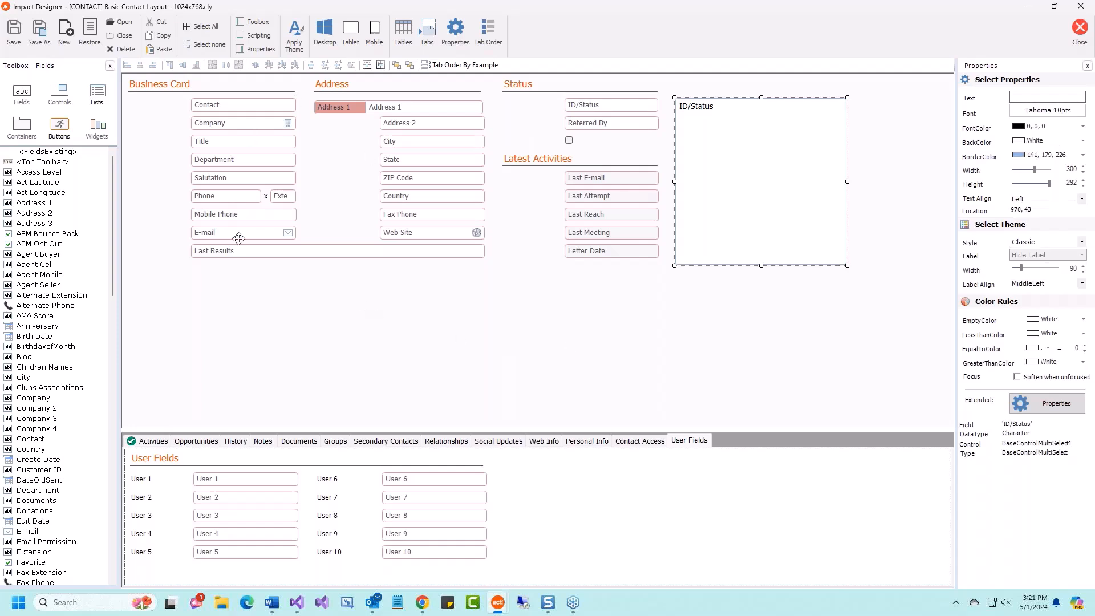
# - Apply the Rounded theme to the layout with labels shown and the orange border color 227, 108, 9
pyautogui.click(294, 42)
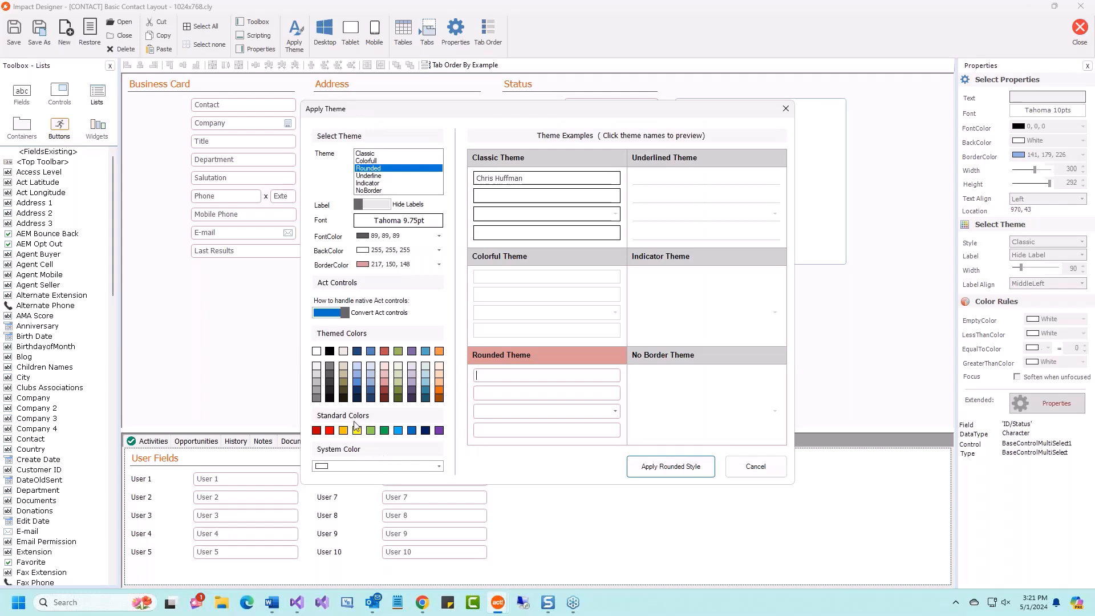
pyautogui.click(439, 389)
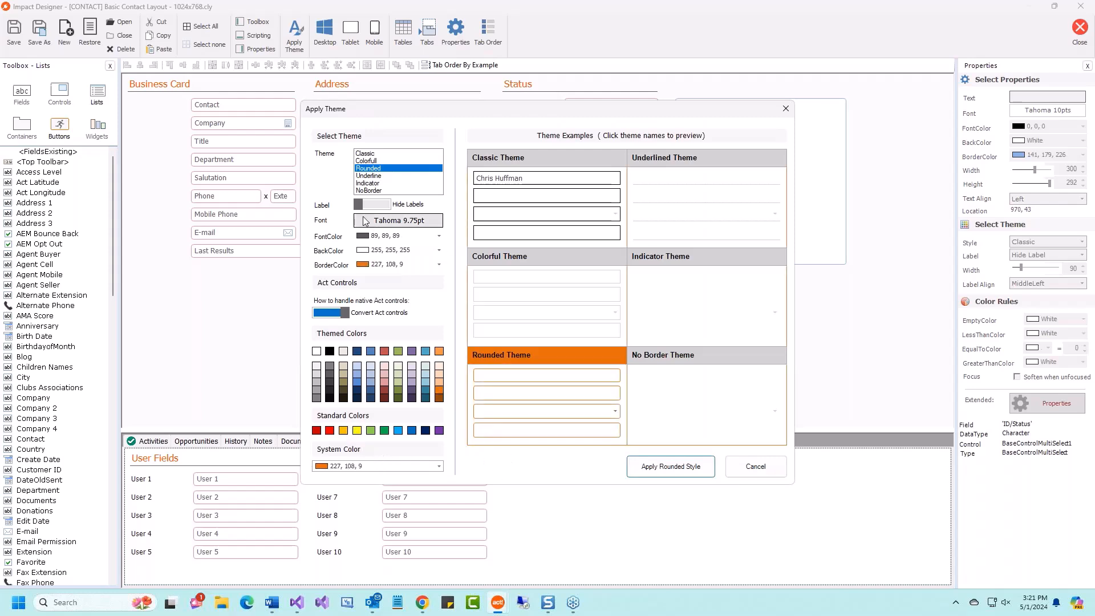
pyautogui.moveTo(431, 110); pyautogui.dragTo(510, 108)
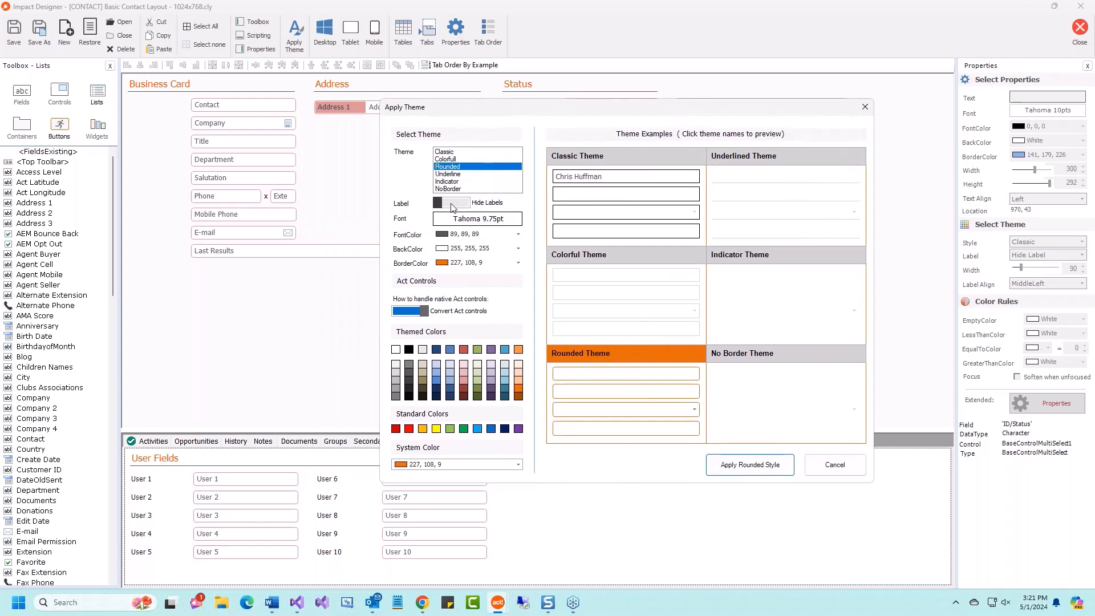
pyautogui.click(451, 205)
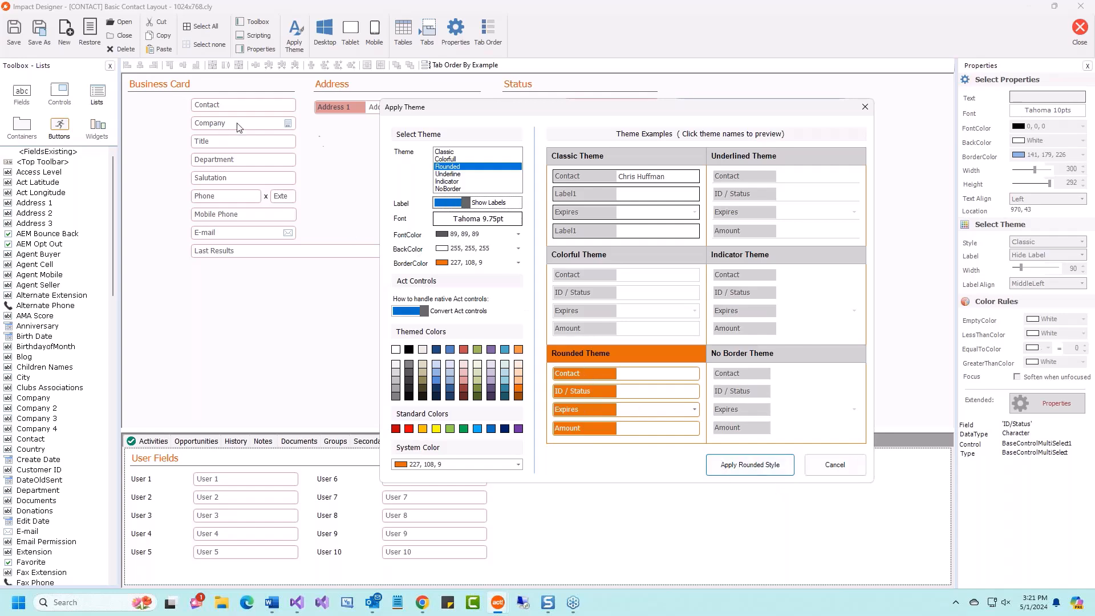
pyautogui.click(743, 464)
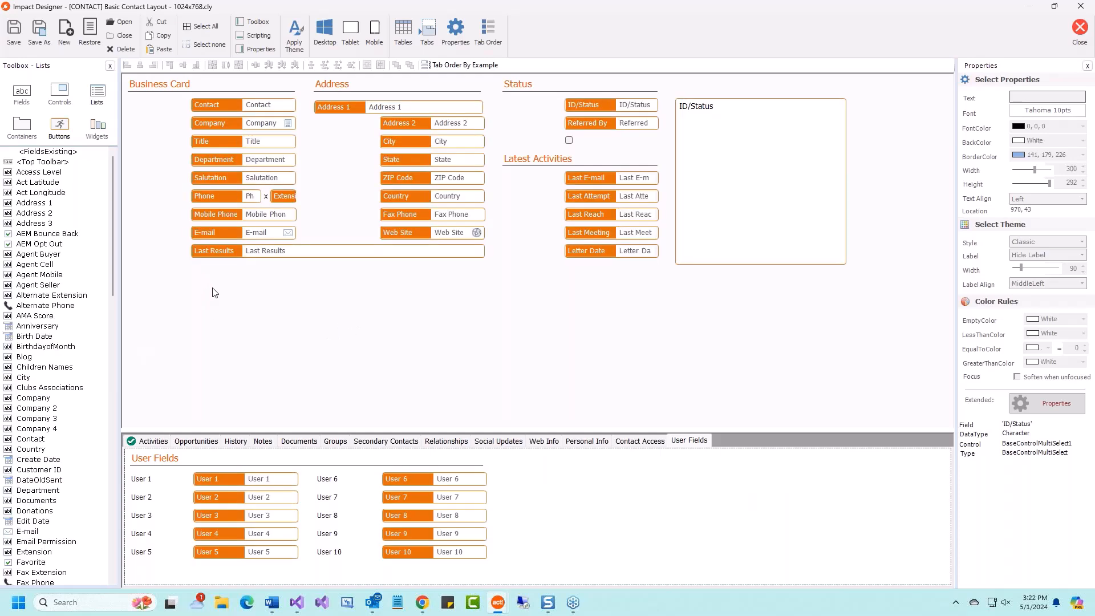
# - Extend the Business Card fields and the Address 2 through Web Site fields leftward under their section headings, the latter to about 299 wide
pyautogui.click(190, 125)
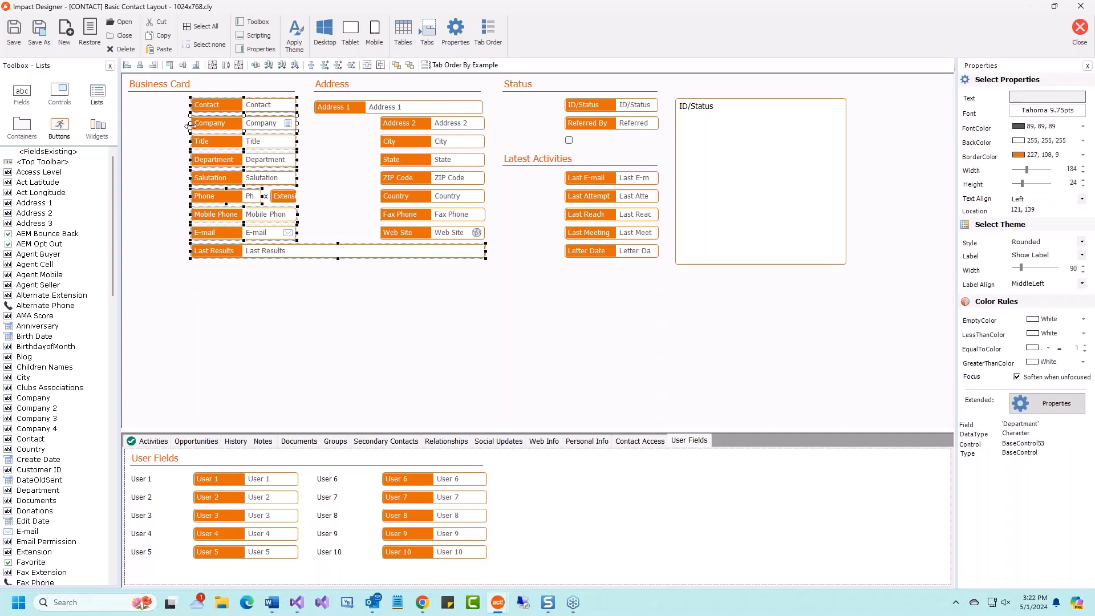
pyautogui.moveTo(191, 125); pyautogui.dragTo(132, 123)
pyautogui.click(419, 124)
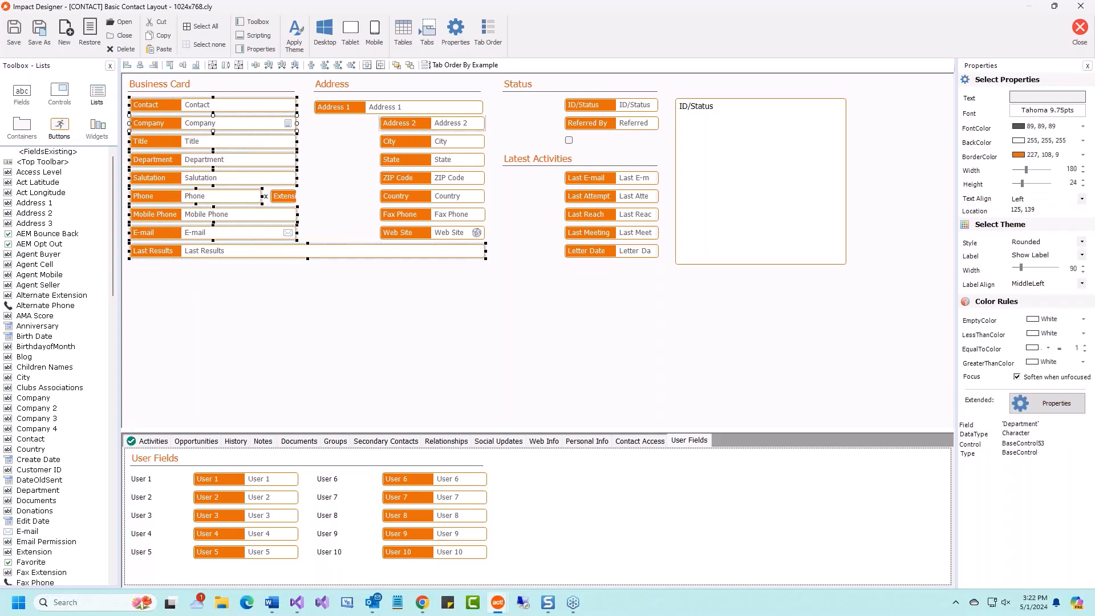
pyautogui.keyDown('ctrl'); pyautogui.click(419, 143); pyautogui.keyUp('ctrl')
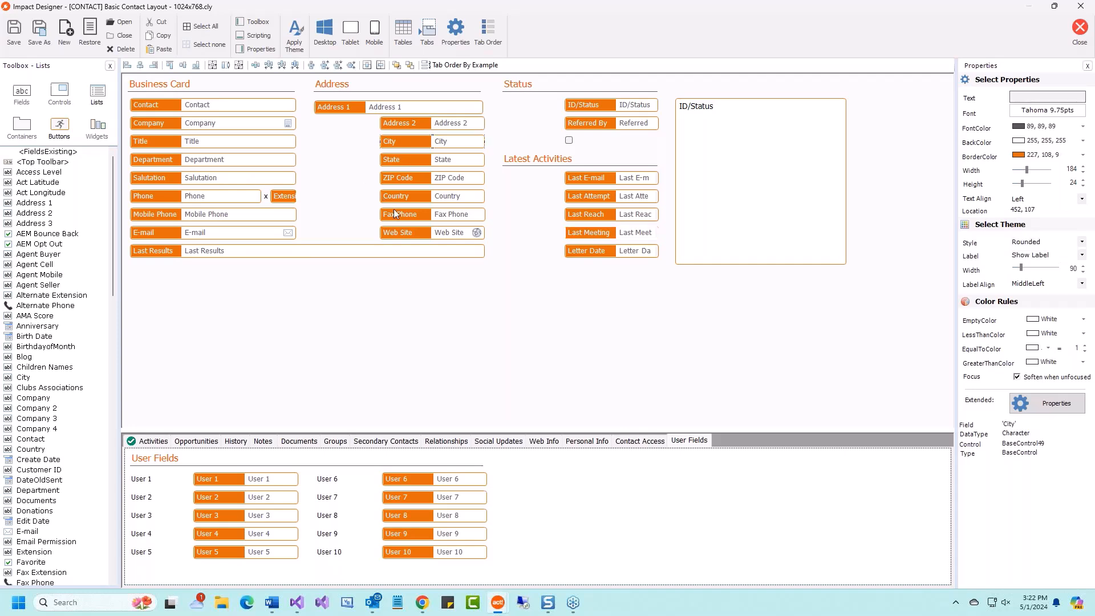
pyautogui.keyDown('shift'); pyautogui.click(408, 240); pyautogui.keyUp('shift')
pyautogui.click(384, 161)
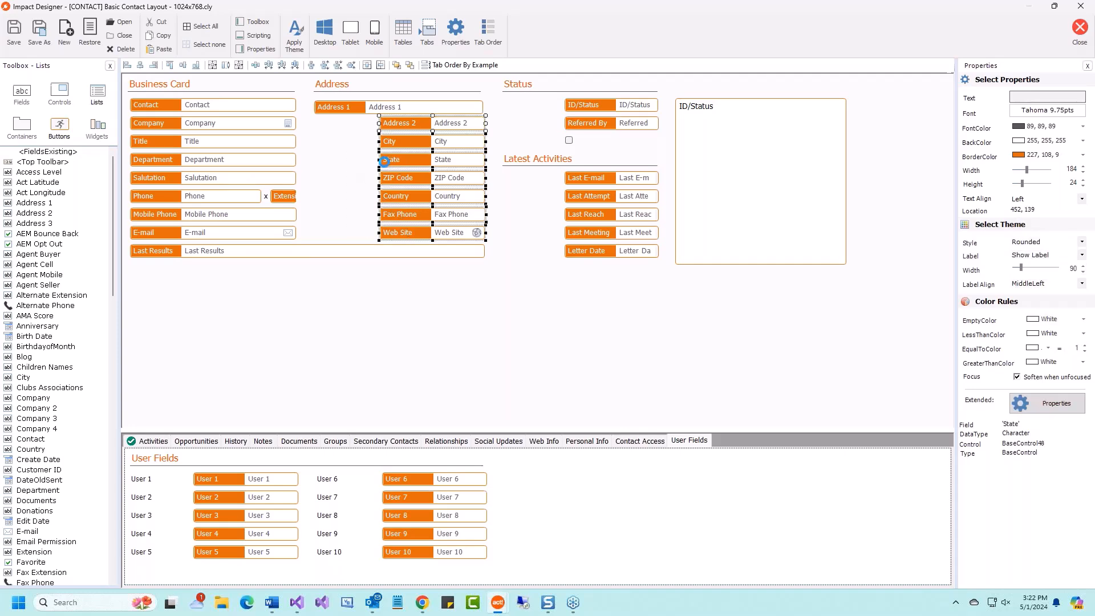
pyautogui.moveTo(378, 160); pyautogui.dragTo(315, 158)
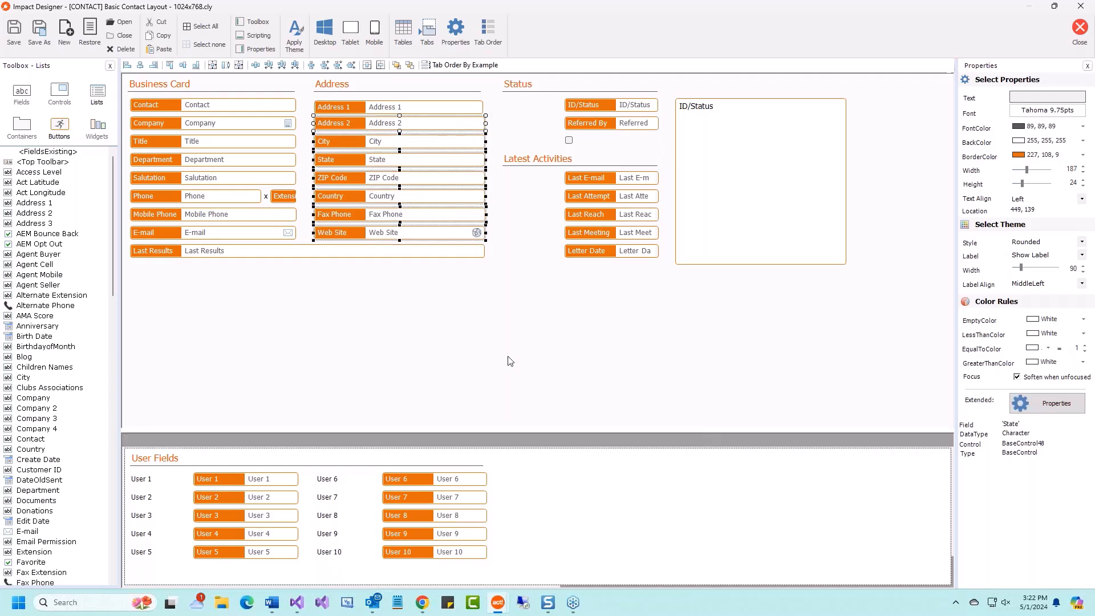
# - Cancel closing the layout, inspect the themed fields under Contact Access, and return to User Fields
pyautogui.click(1091, 34)
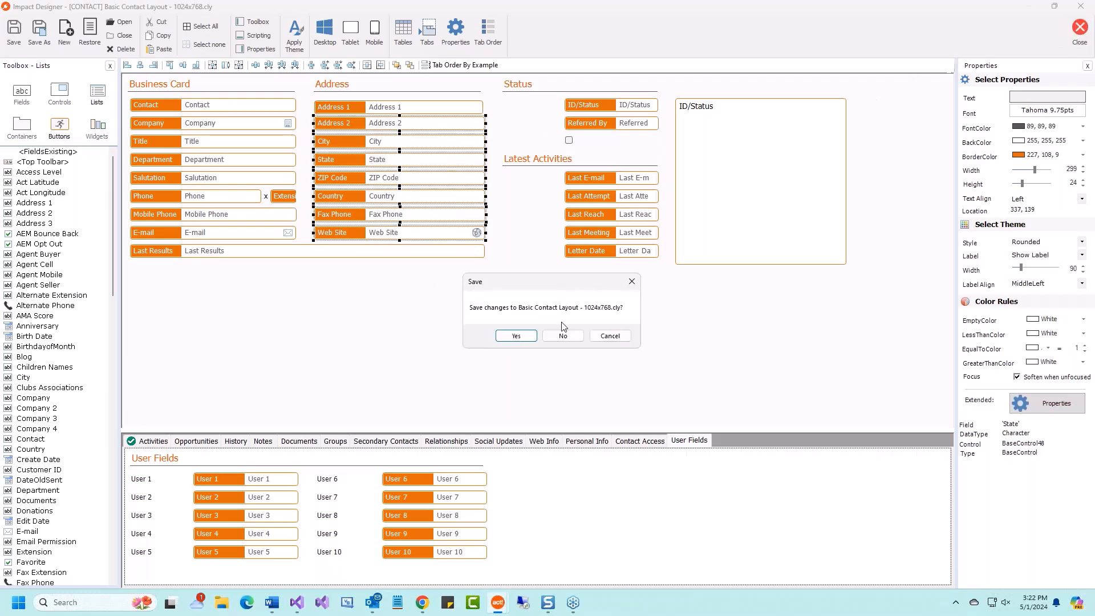
pyautogui.click(619, 338)
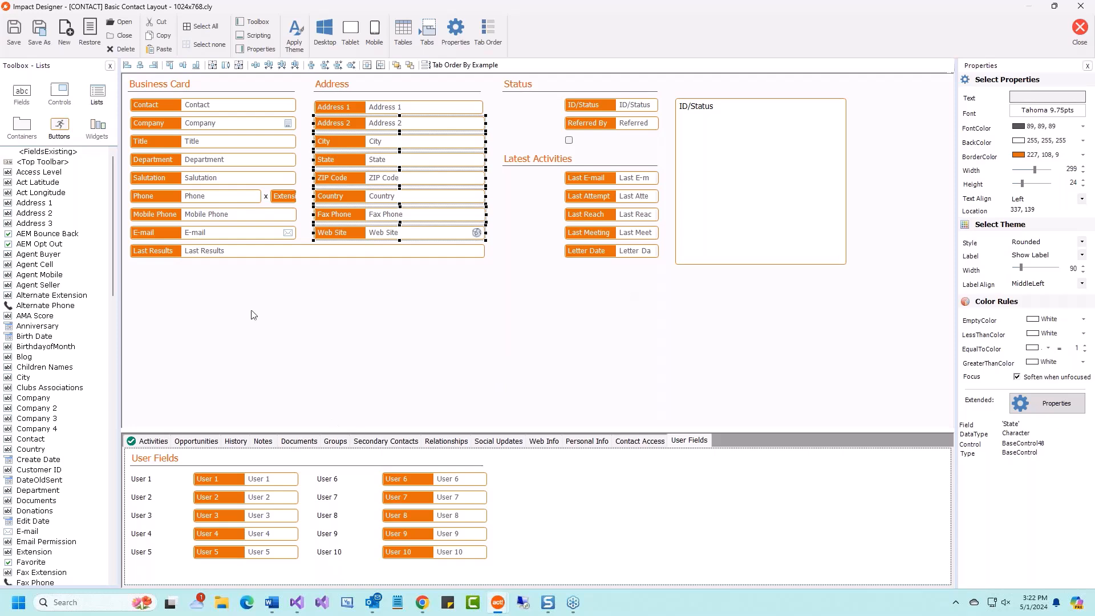
pyautogui.click(651, 442)
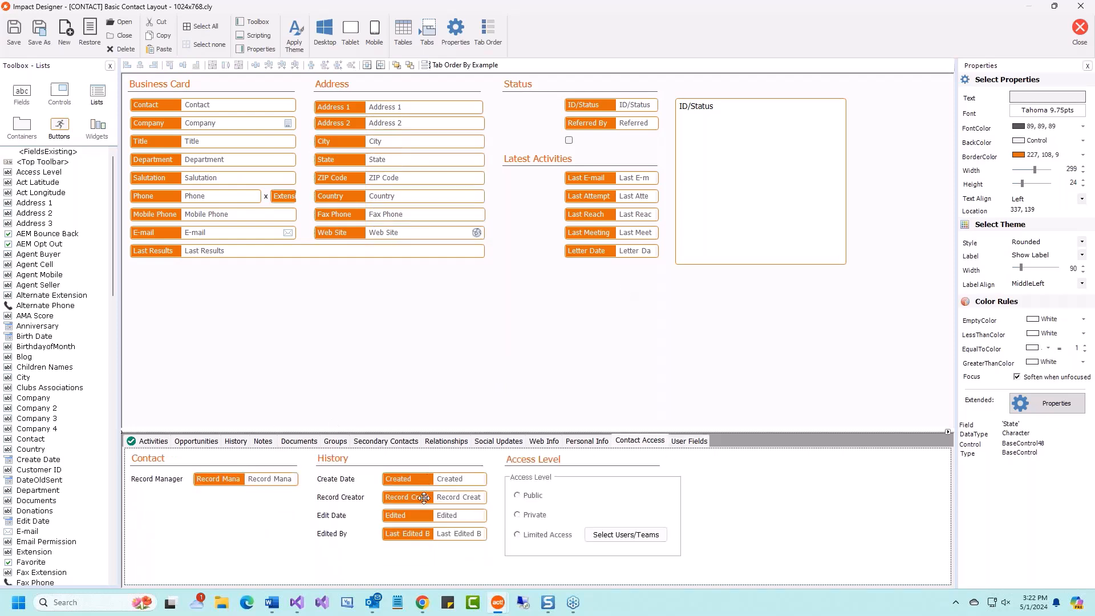
pyautogui.click(689, 440)
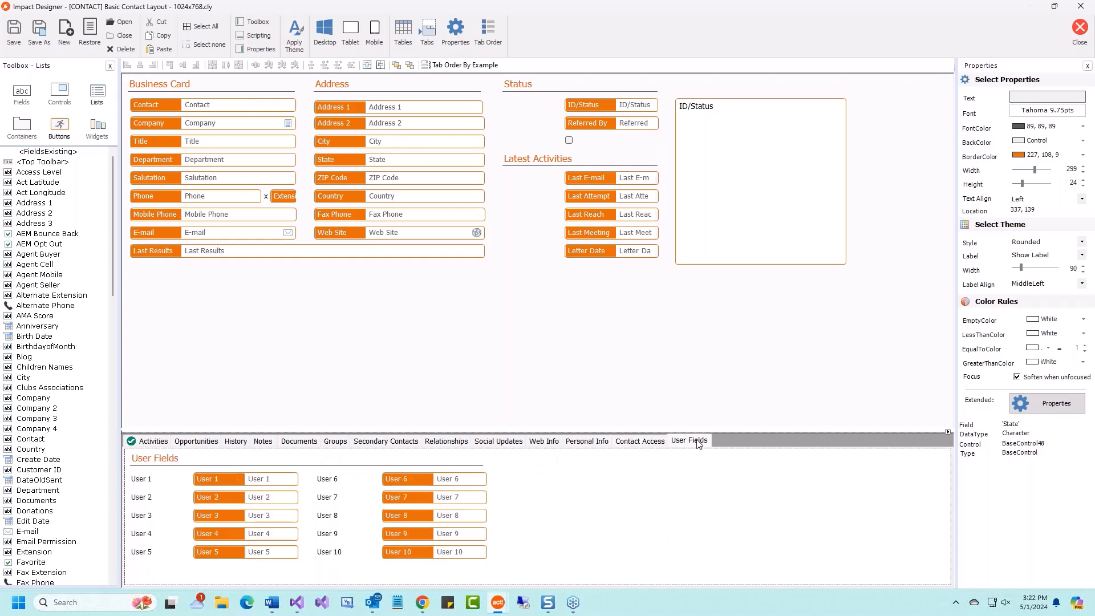
# - Reapply the Rounded theme with the light orange border color 250, 192, 143
pyautogui.click(295, 33)
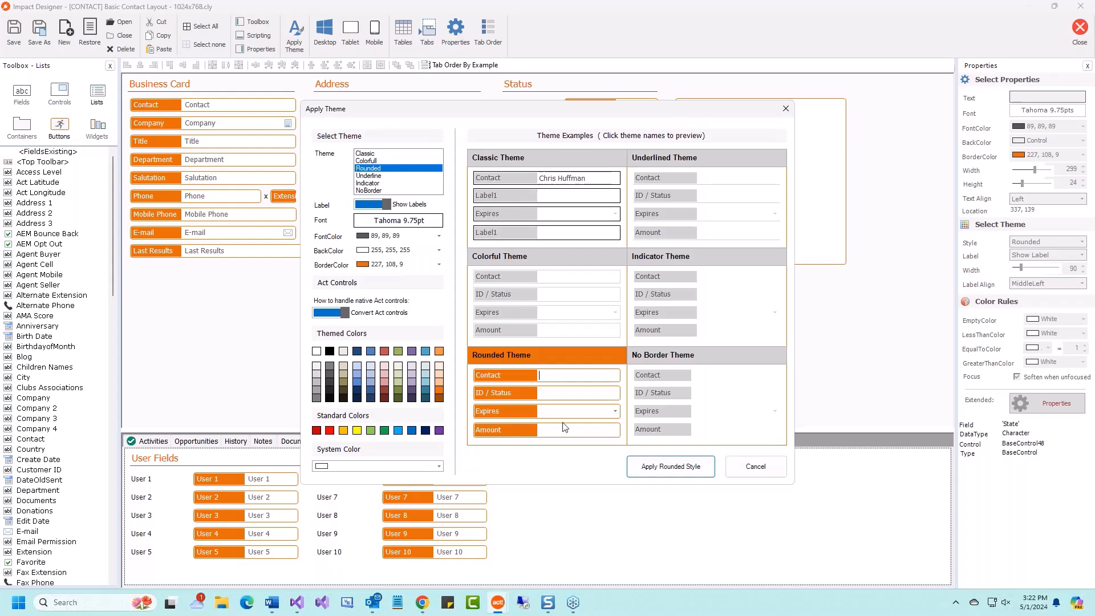
pyautogui.click(439, 383)
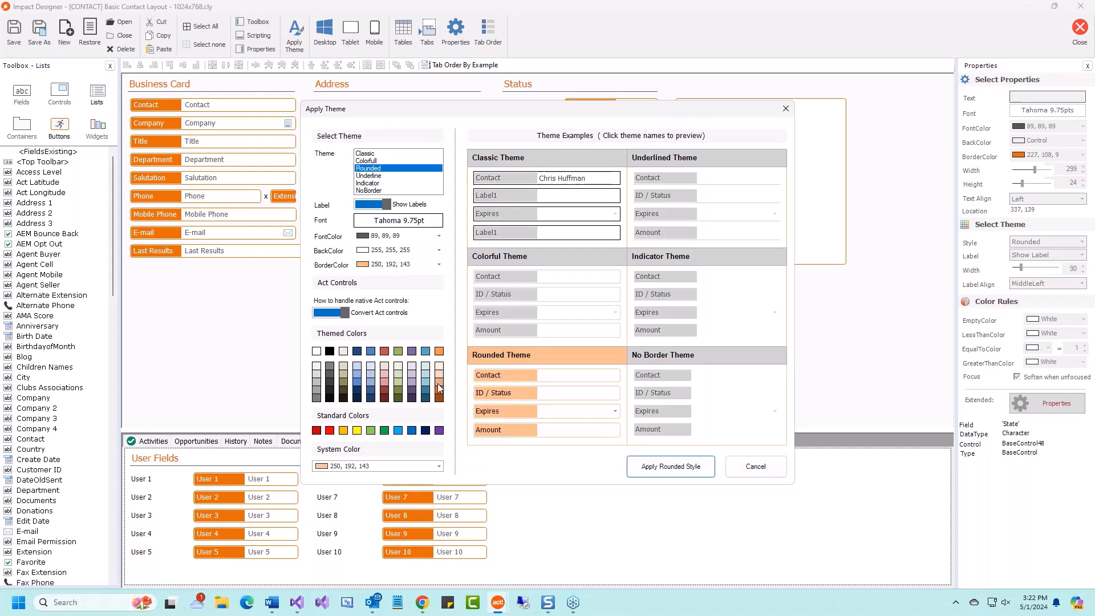
pyautogui.click(681, 465)
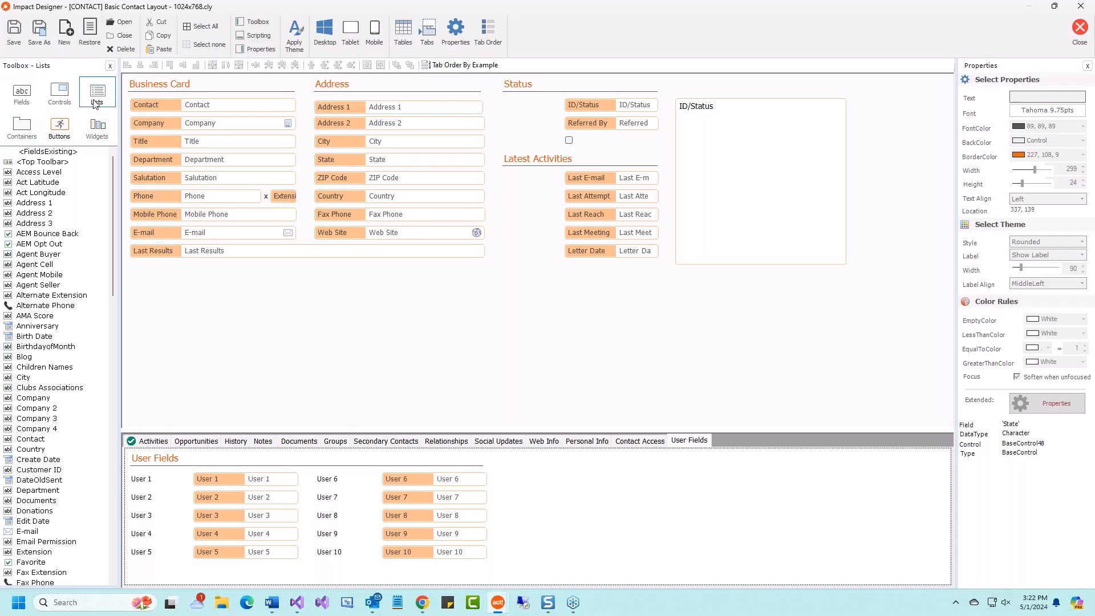
# - Add the Spouse field to the layout in the empty area below the Last Results field
pyautogui.click(21, 101)
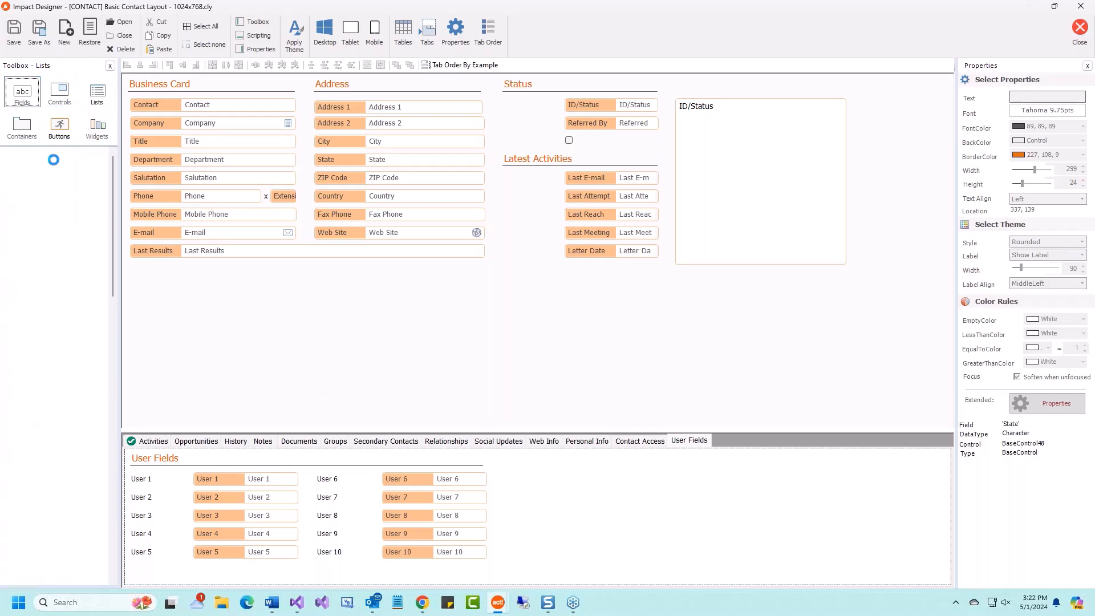
pyautogui.scroll(-20, 51, 293)
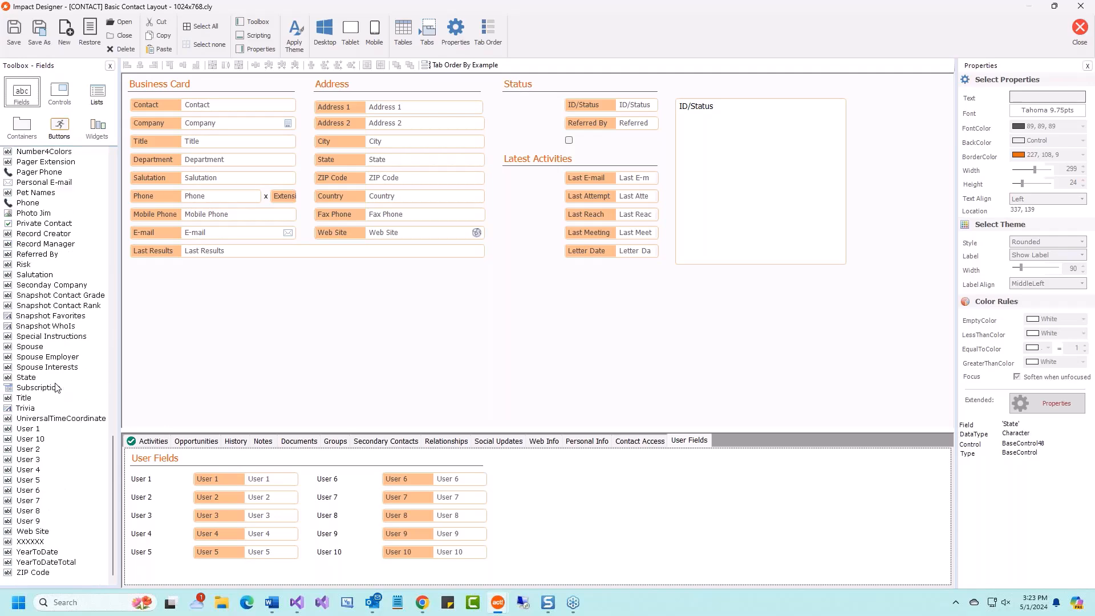
pyautogui.moveTo(30, 347); pyautogui.dragTo(399, 286)
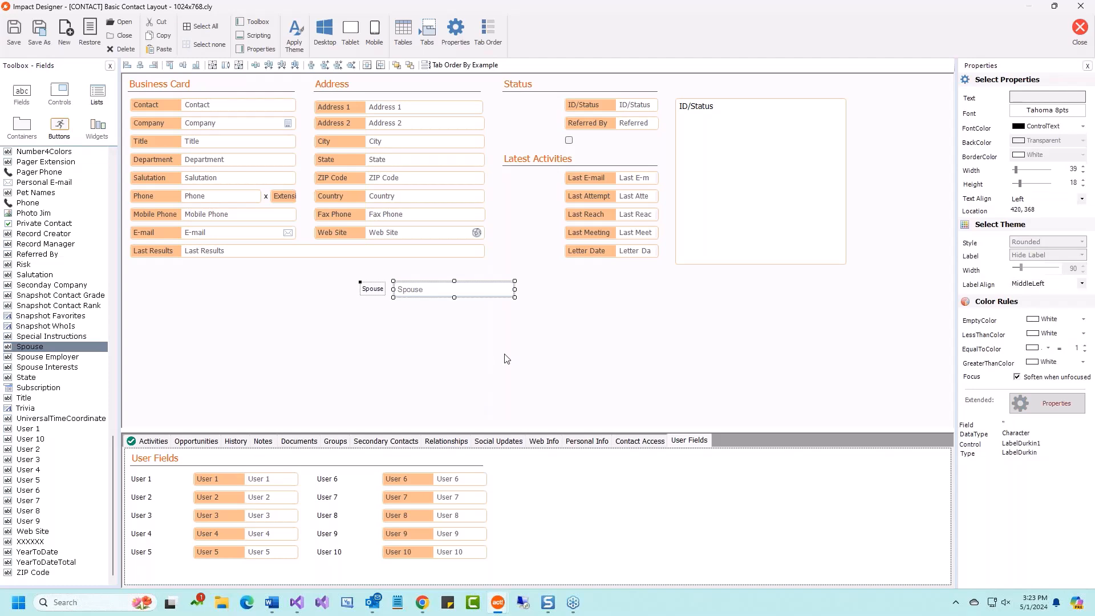
pyautogui.click(474, 351)
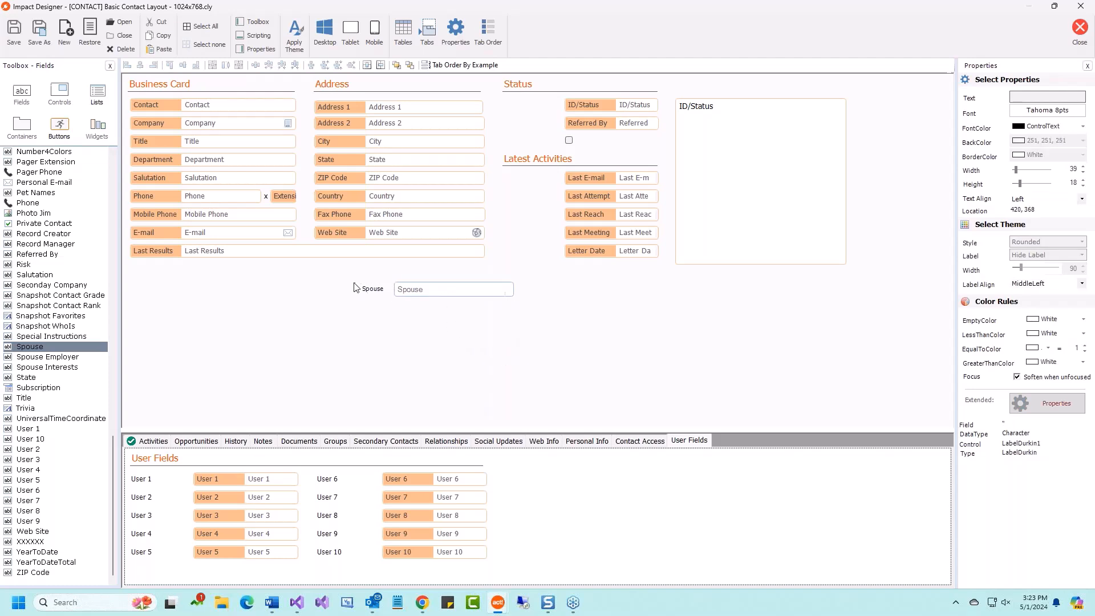
# - Delete the Spouse field and its label from the layout
pyautogui.press('Delete')
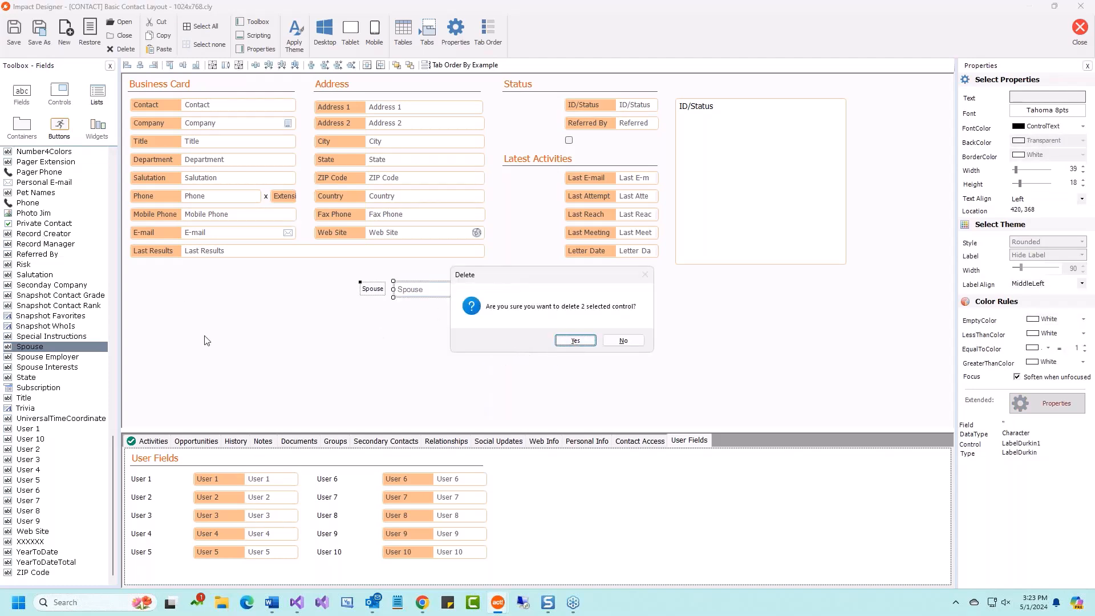
pyautogui.click(576, 341)
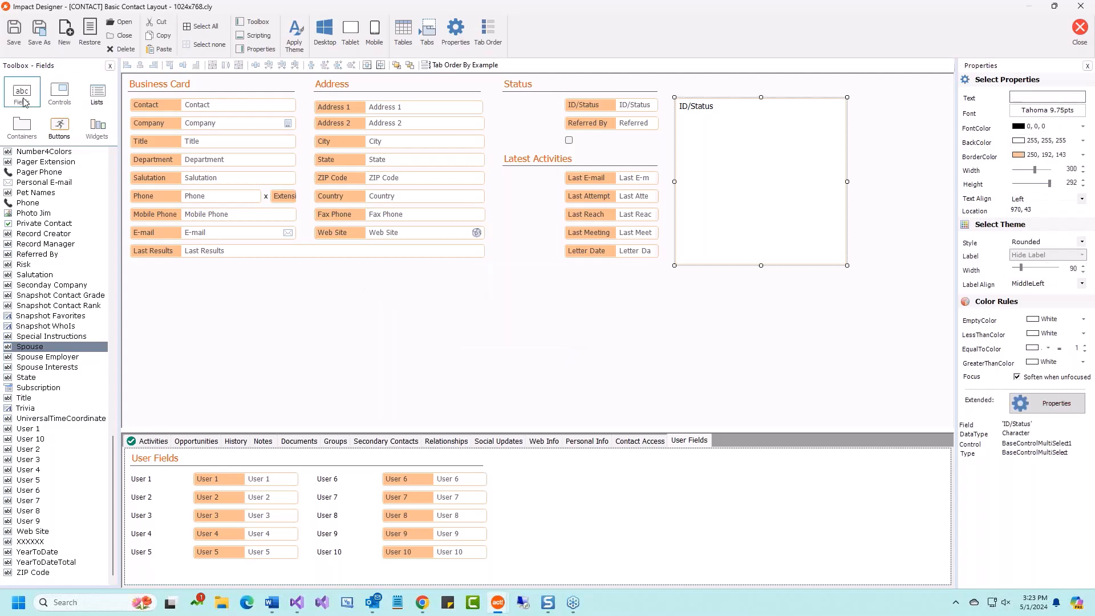
# - Place a Label control in the empty area below the Last Results field and delete it again
pyautogui.click(59, 96)
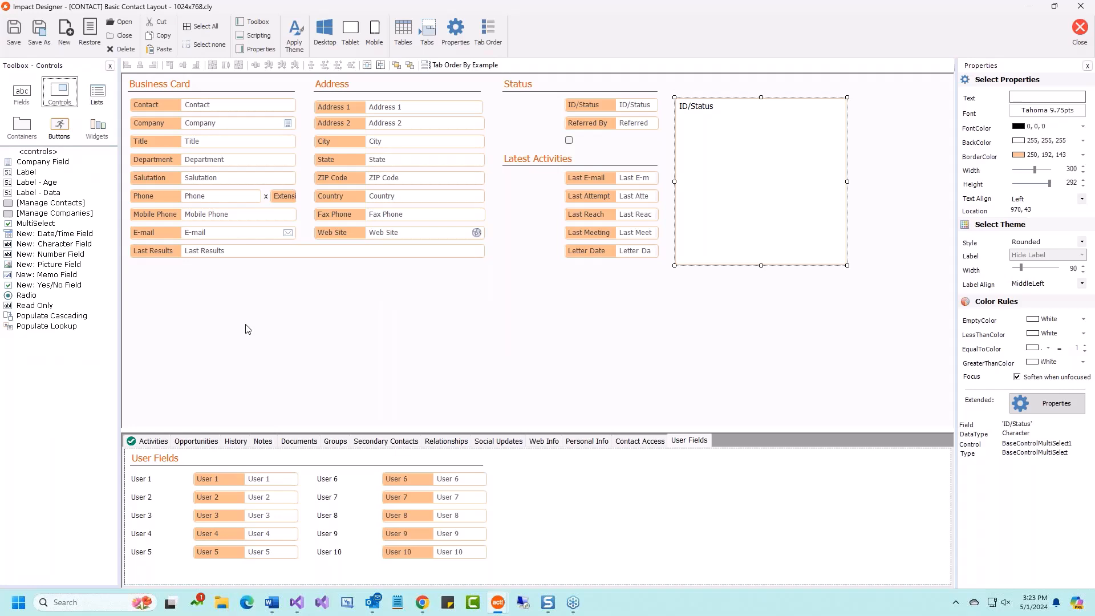
pyautogui.moveTo(23, 172); pyautogui.dragTo(317, 311)
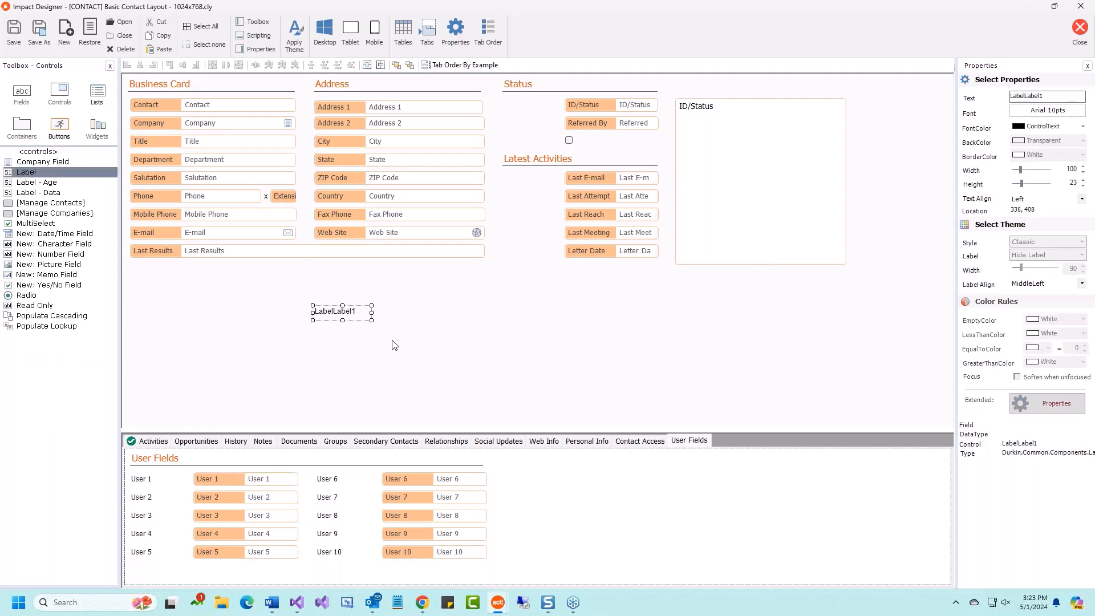
pyautogui.press('Delete')
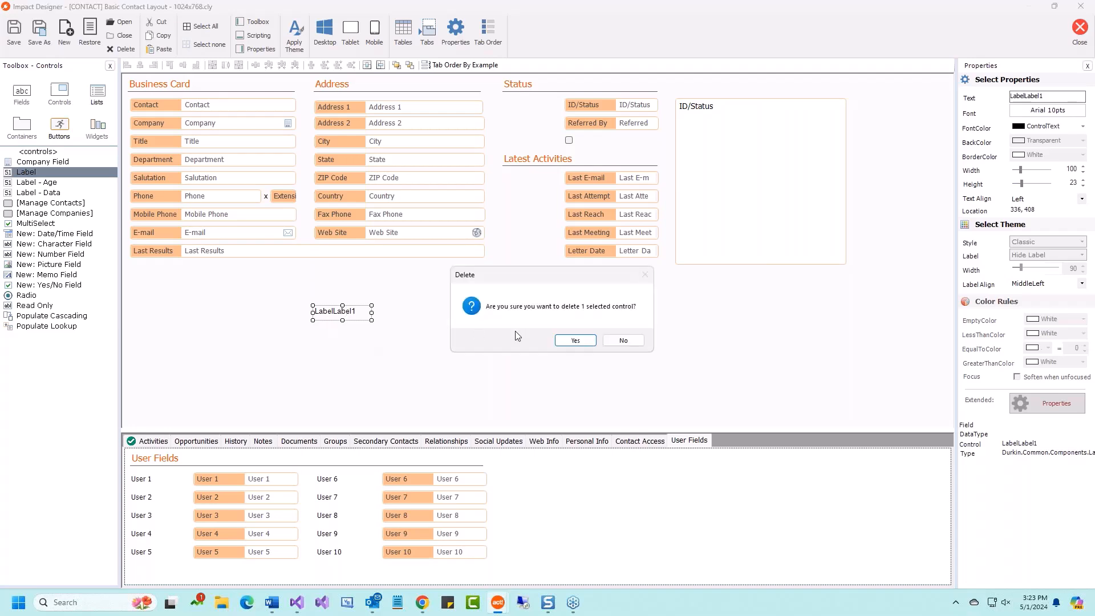
pyautogui.click(575, 340)
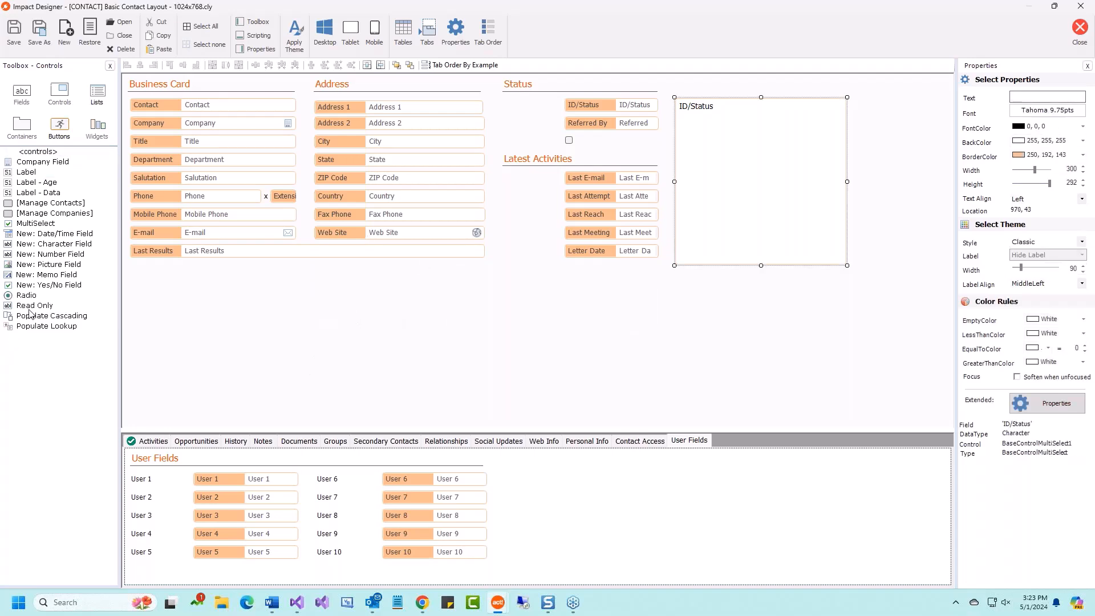
# - Add a Read Only control for Home City, Rounded with its label shown on the control, below Last Results, and delete it again
pyautogui.moveTo(31, 308); pyautogui.dragTo(501, 318)
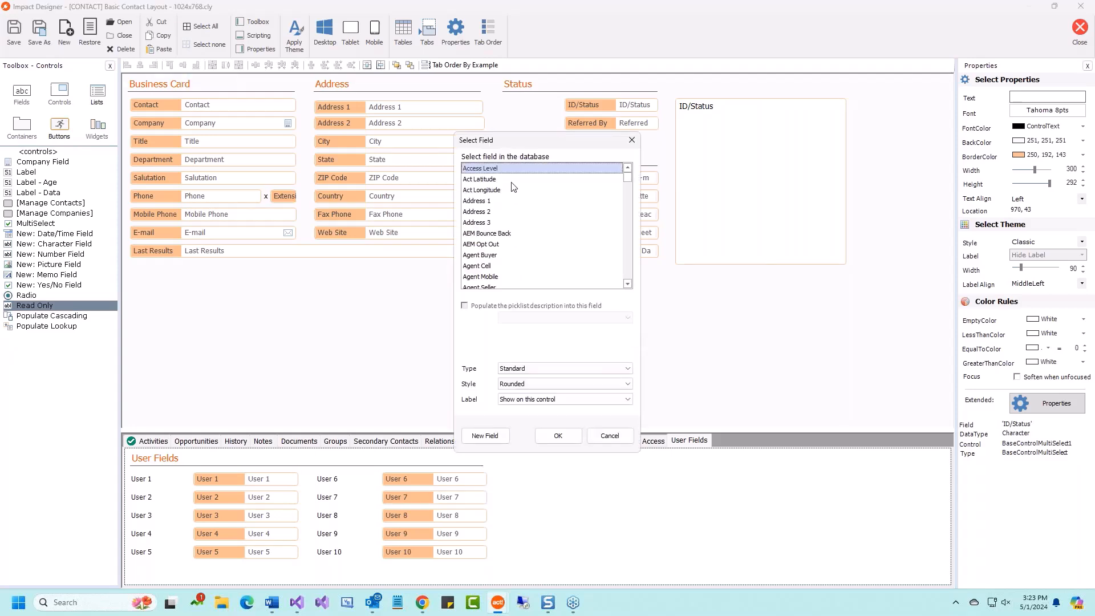
pyautogui.scroll(-10, 527, 278)
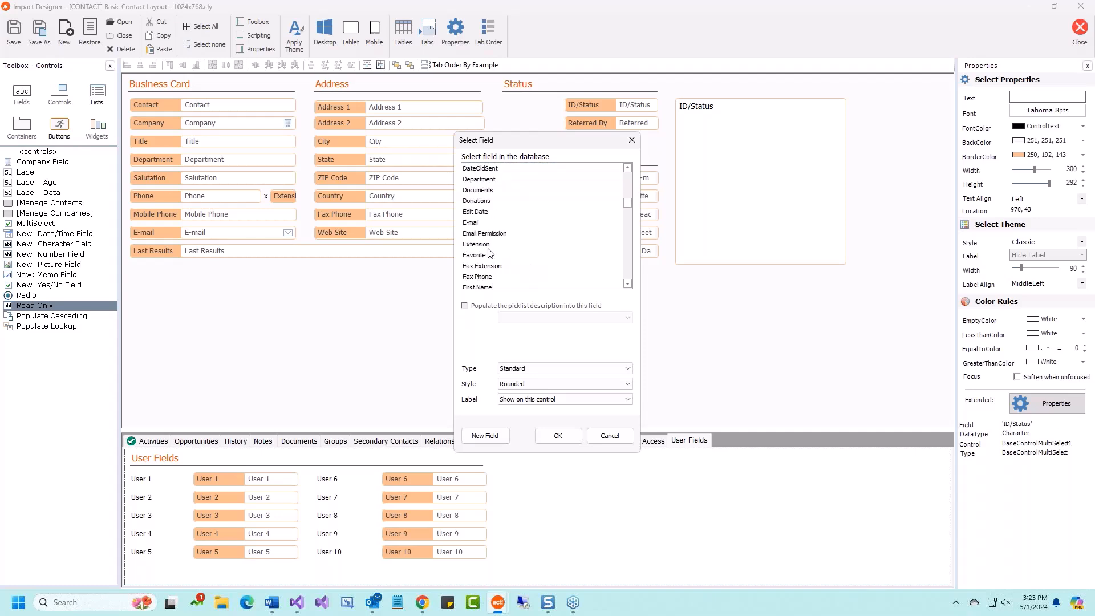
pyautogui.click(489, 257)
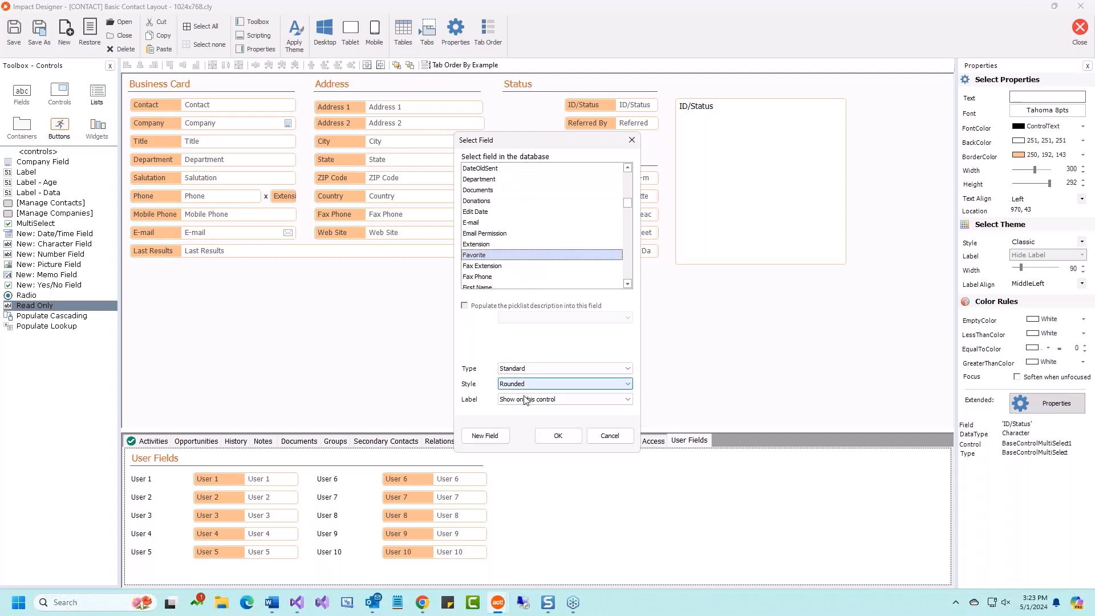
pyautogui.scroll(-5, 511, 272)
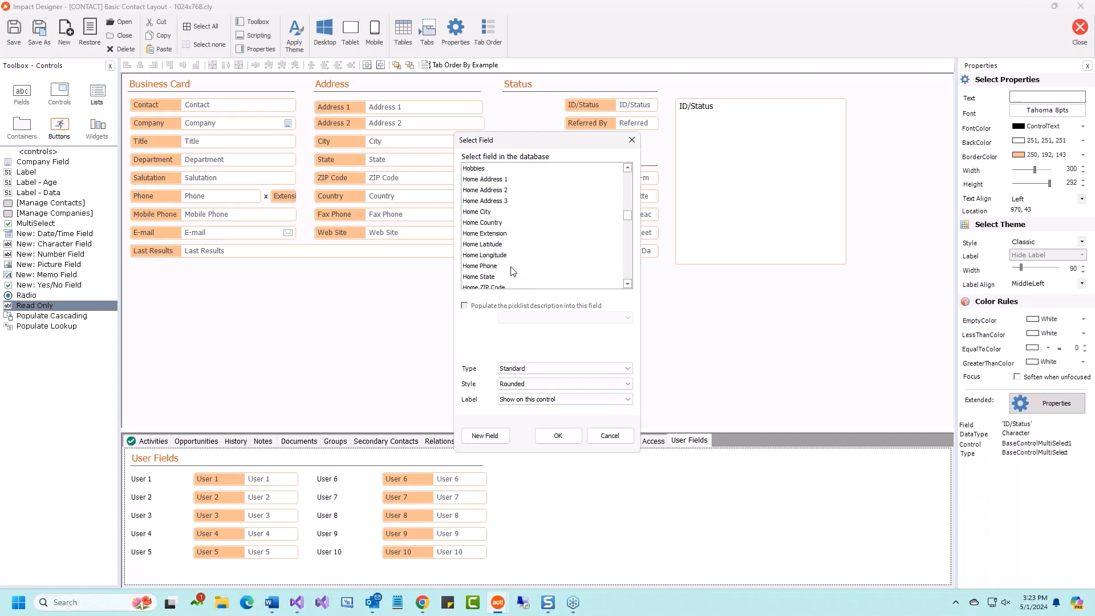
pyautogui.click(489, 213)
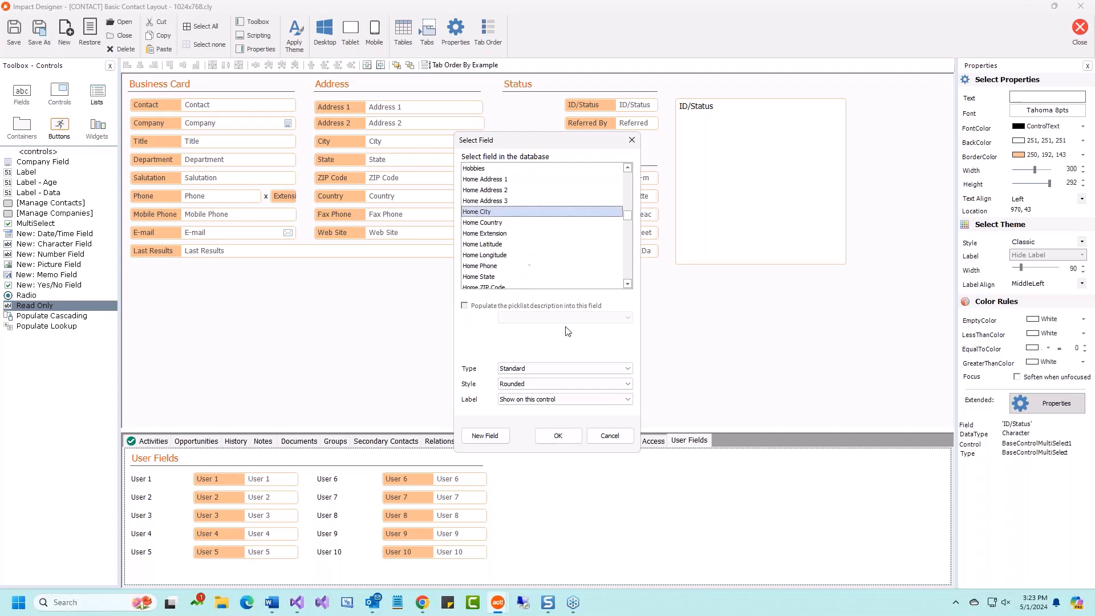
pyautogui.click(559, 436)
pyautogui.moveTo(532, 324); pyautogui.dragTo(398, 316)
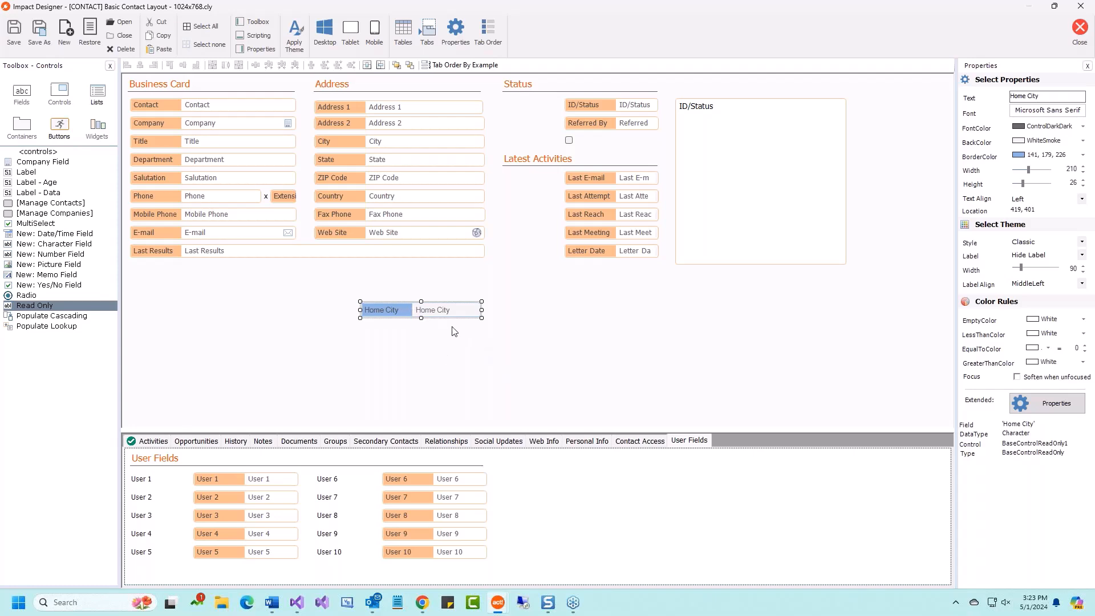
pyautogui.press('Delete')
pyautogui.click(573, 341)
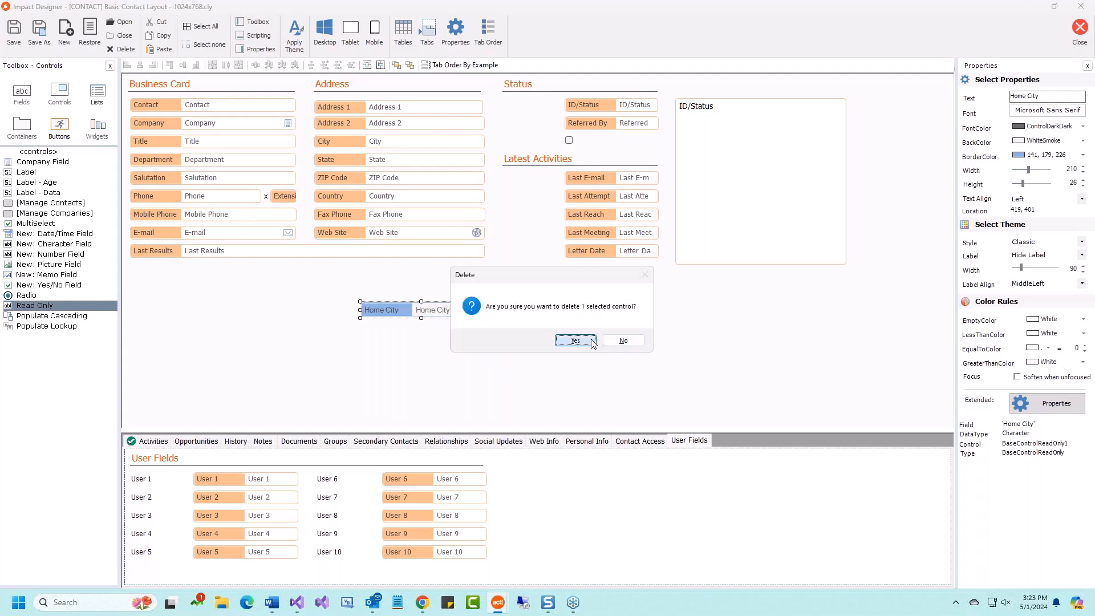
# - Place a MultiSelect control below the Latest Activities fields, cancel its field selection and delete the control
pyautogui.click(27, 226)
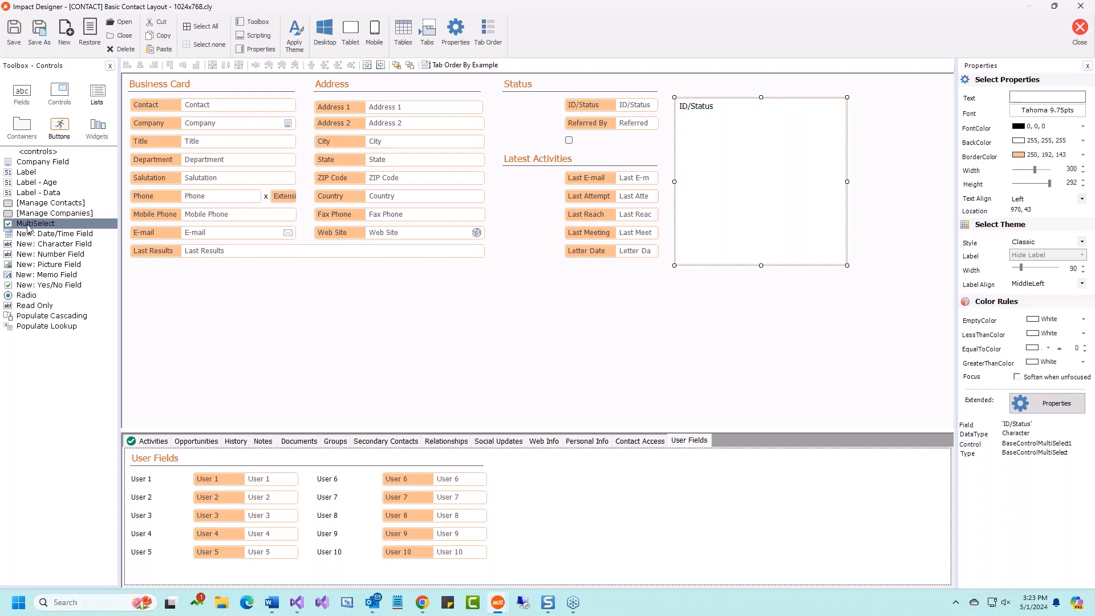
pyautogui.click(590, 279)
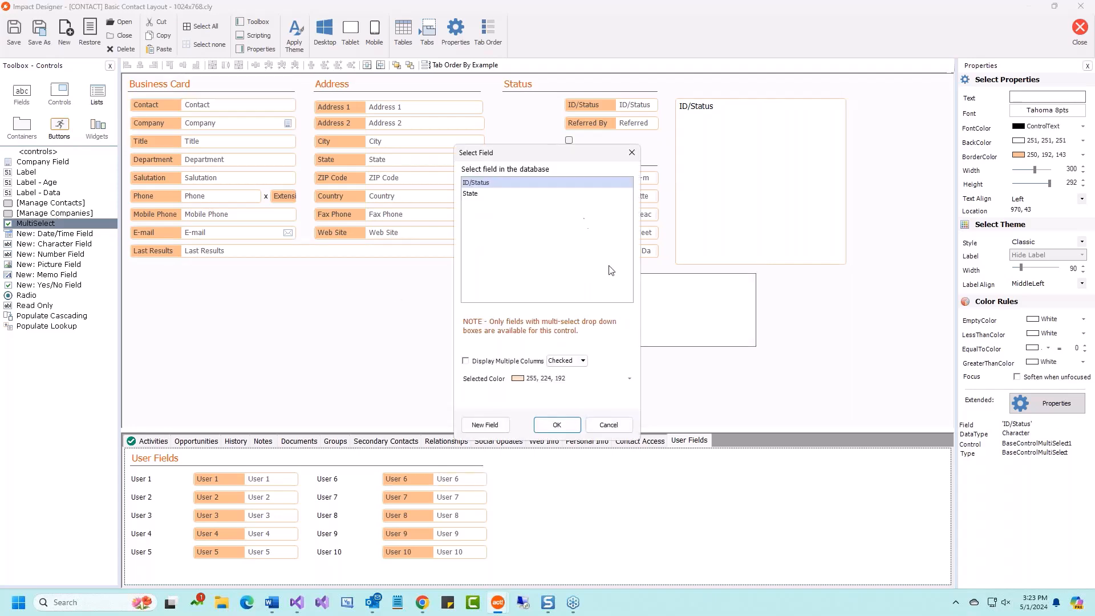
pyautogui.click(609, 425)
pyautogui.click(653, 306)
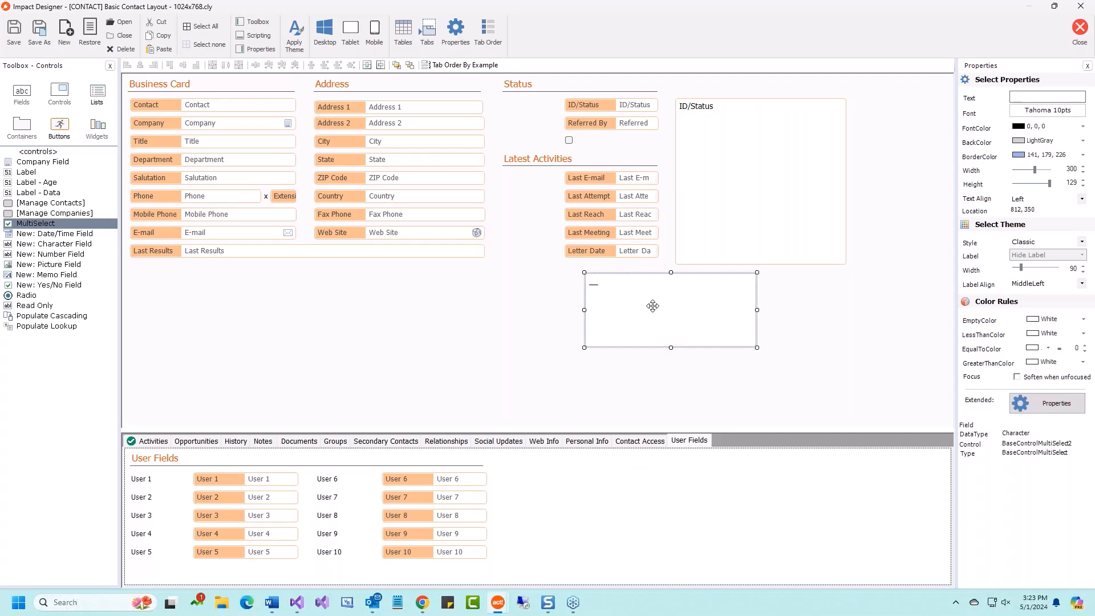
pyautogui.press('Delete')
pyautogui.click(576, 340)
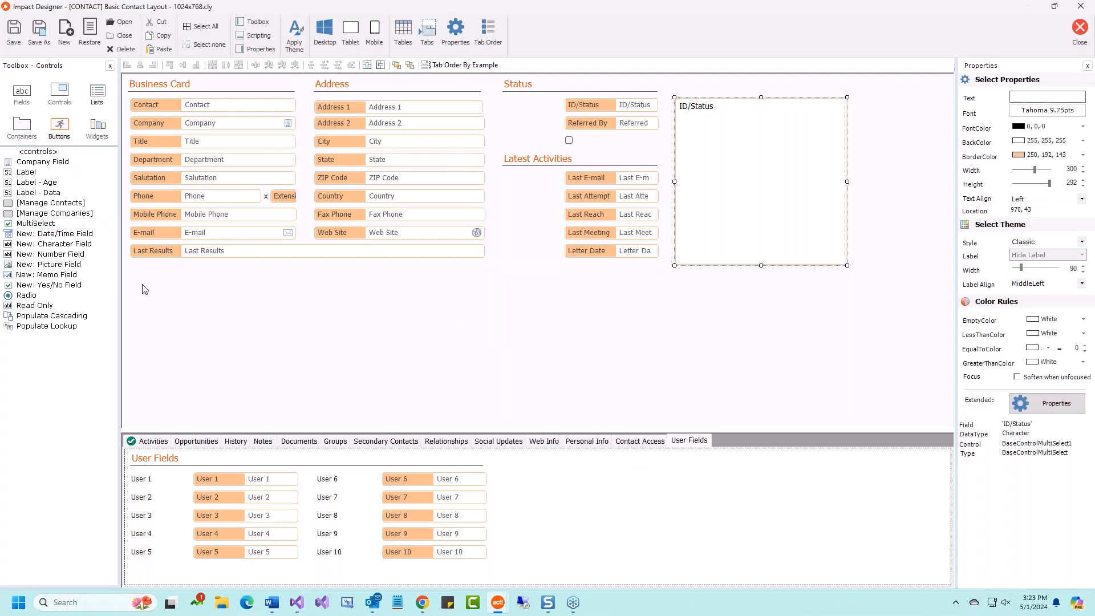
# - Start defining a new Character field named ReferredBy from the layout and cancel the definition
pyautogui.click(60, 245)
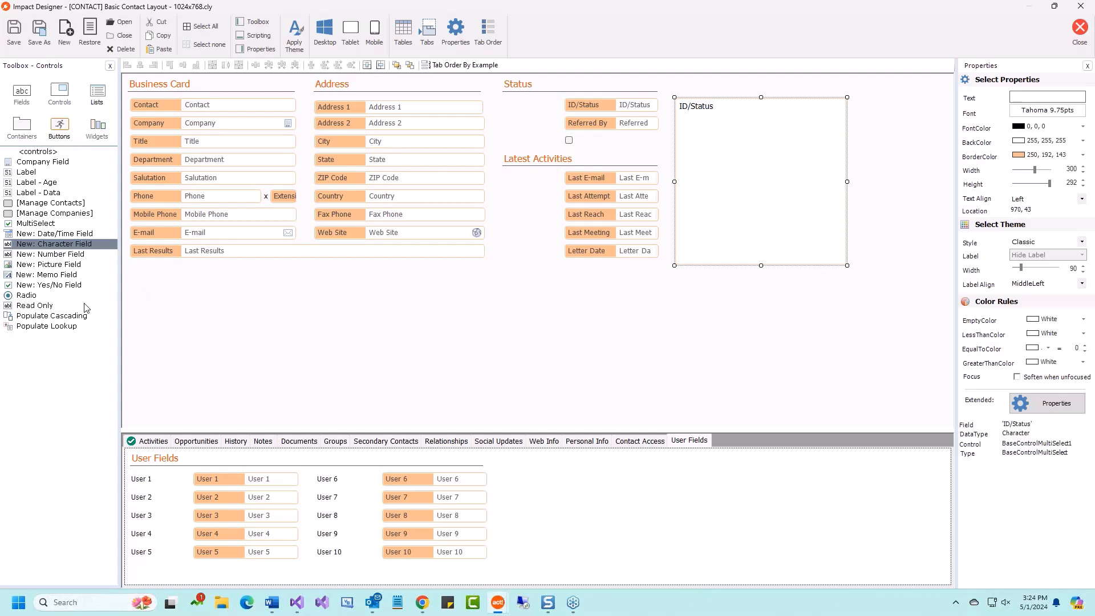
pyautogui.click(21, 93)
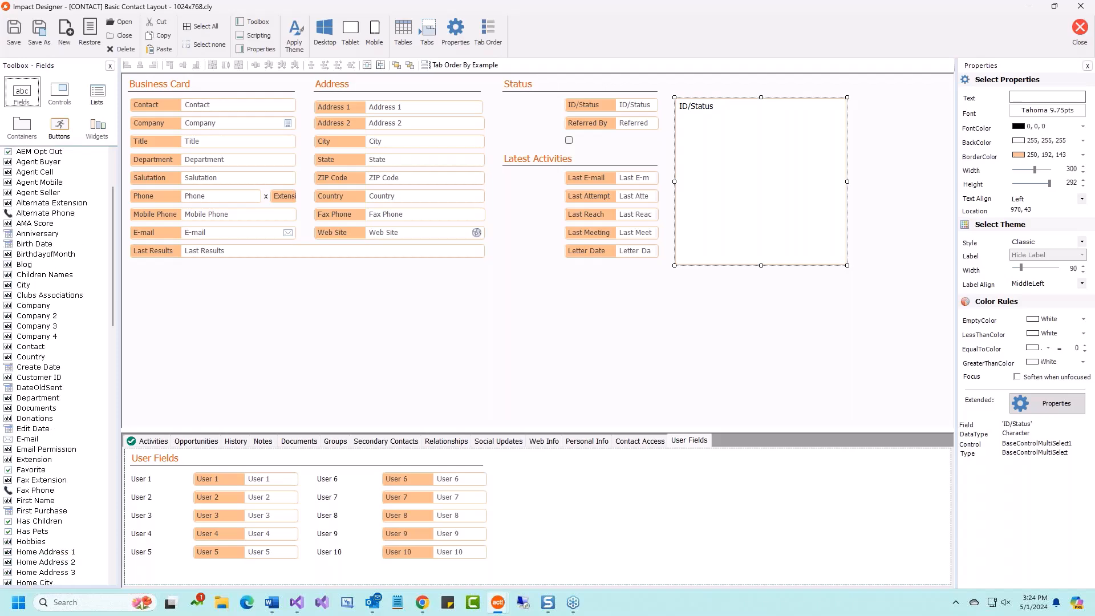
pyautogui.click(60, 94)
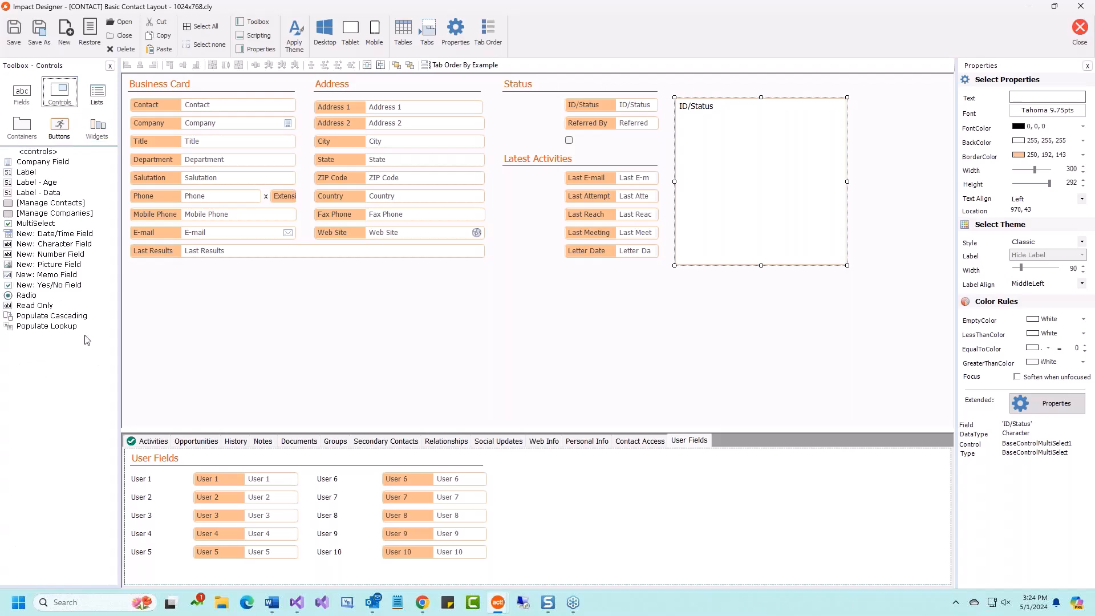
pyautogui.click(48, 245)
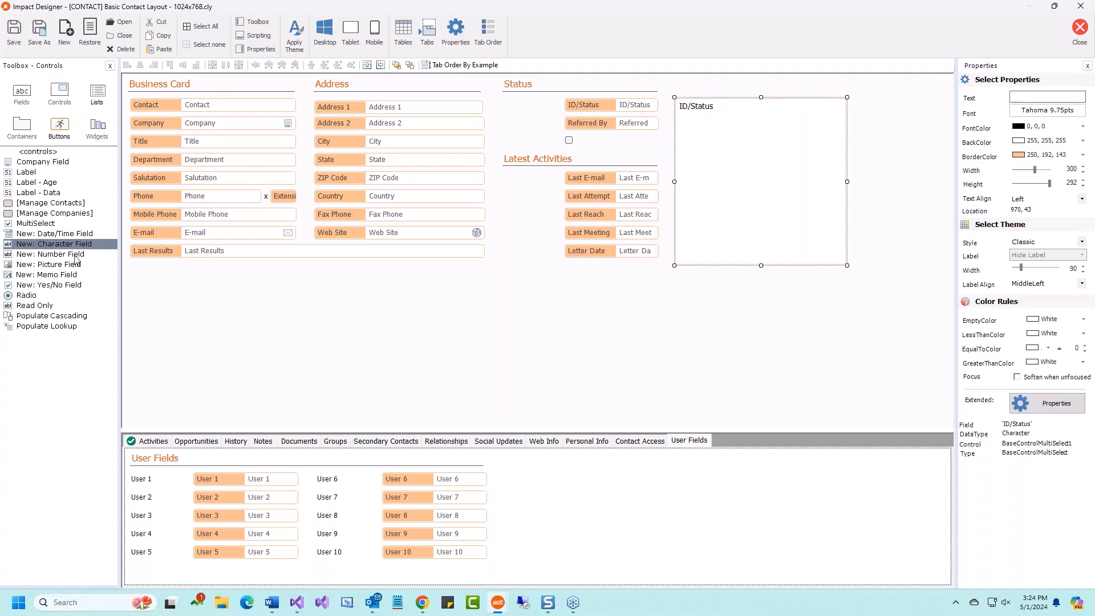
pyautogui.moveTo(43, 244); pyautogui.dragTo(332, 305)
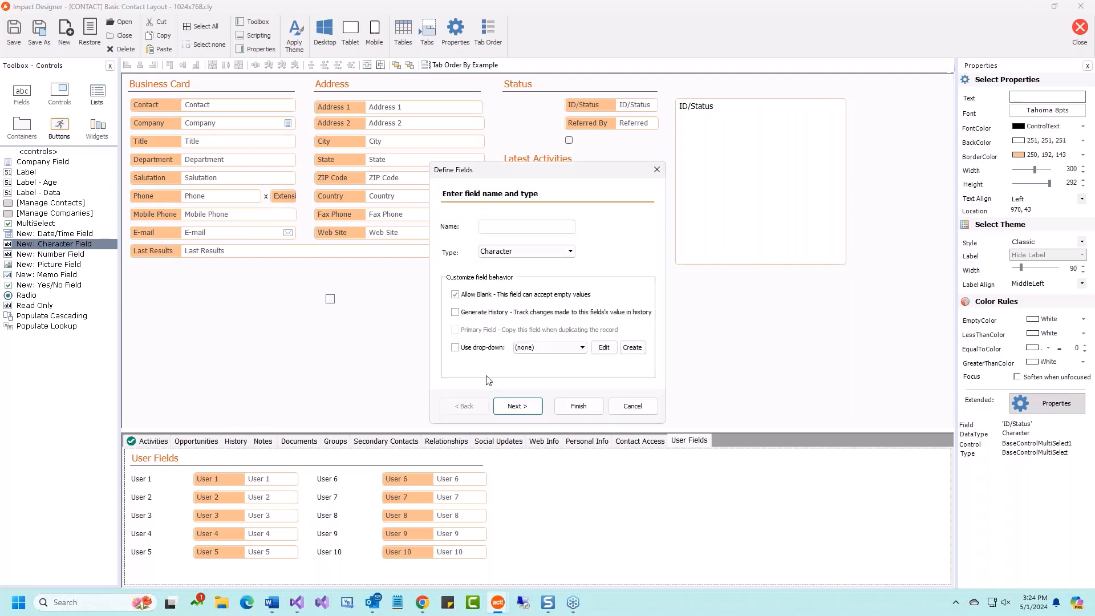
pyautogui.click(497, 227)
pyautogui.write('ReferredBy')
pyautogui.press('Tab')
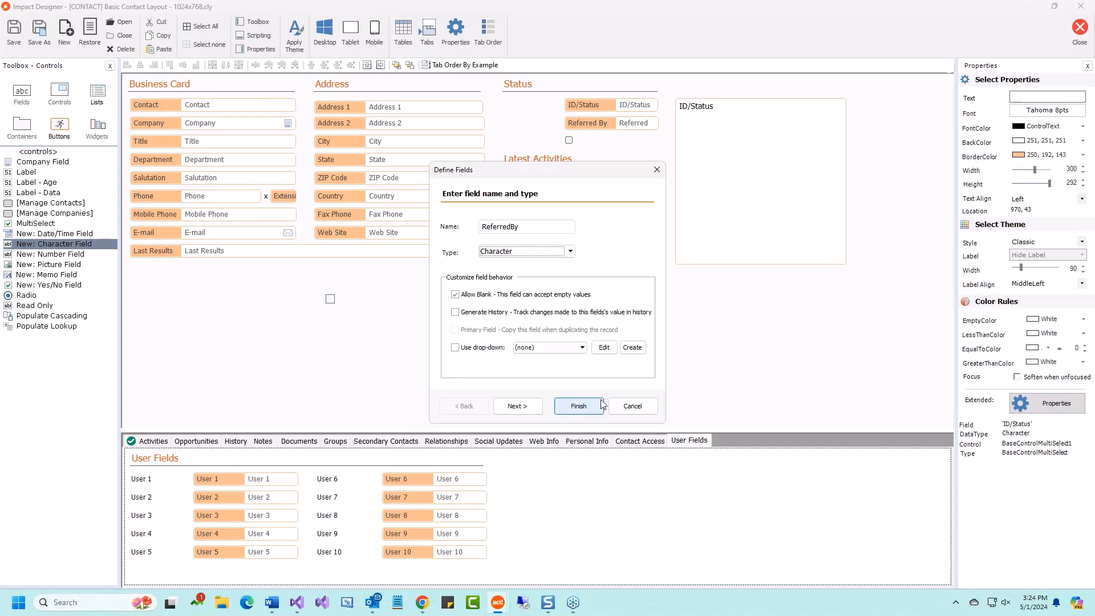
pyautogui.click(638, 416)
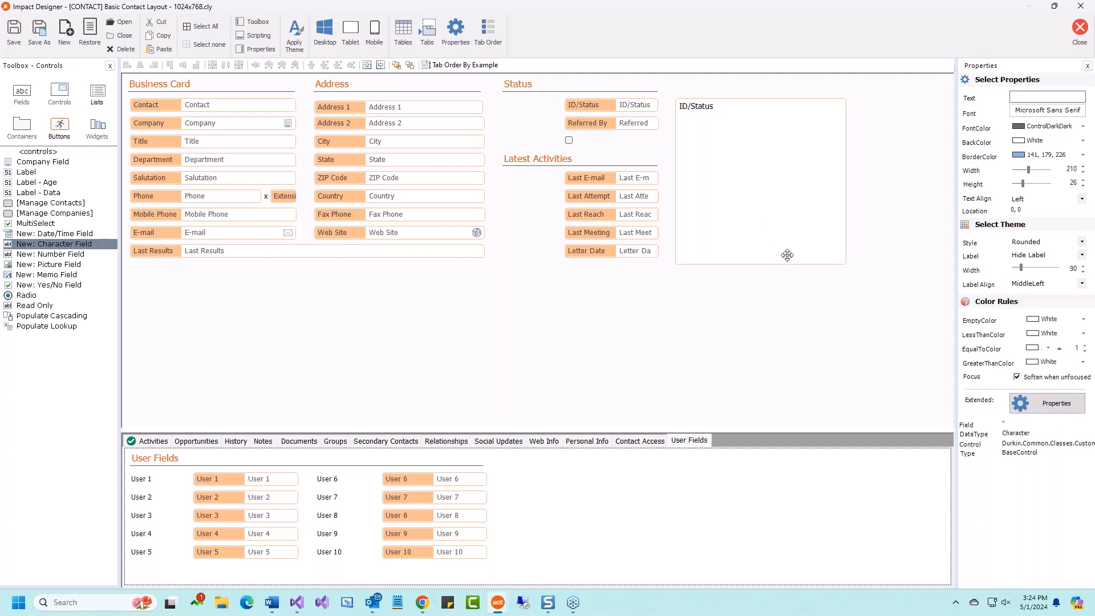
# - Bring up the list controls, enlarge the layout's lower tab area upward and return to User Fields
pyautogui.click(98, 103)
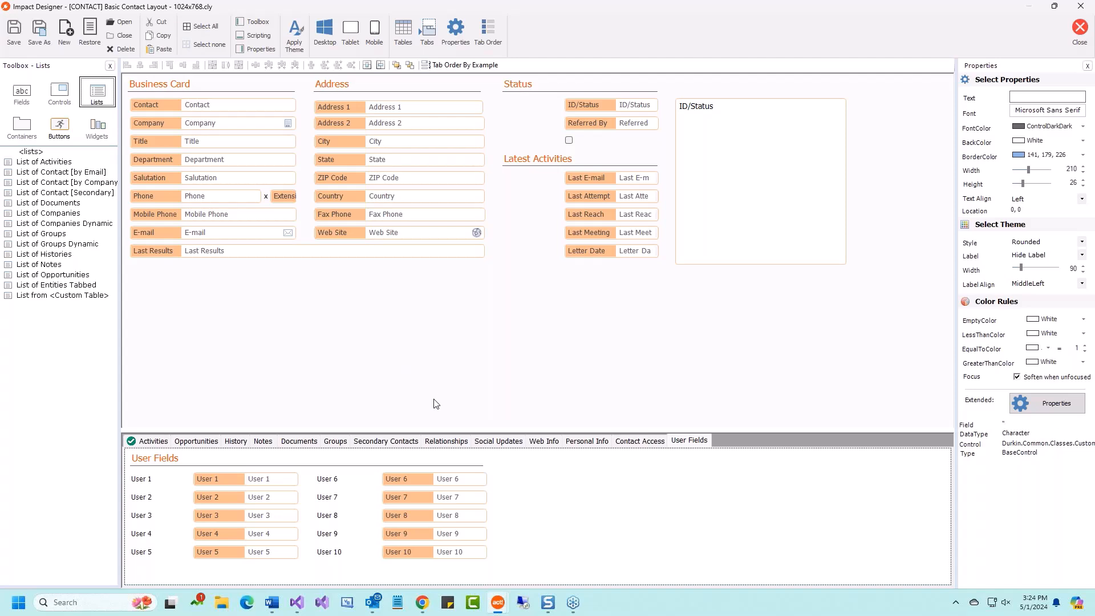
pyautogui.click(454, 440)
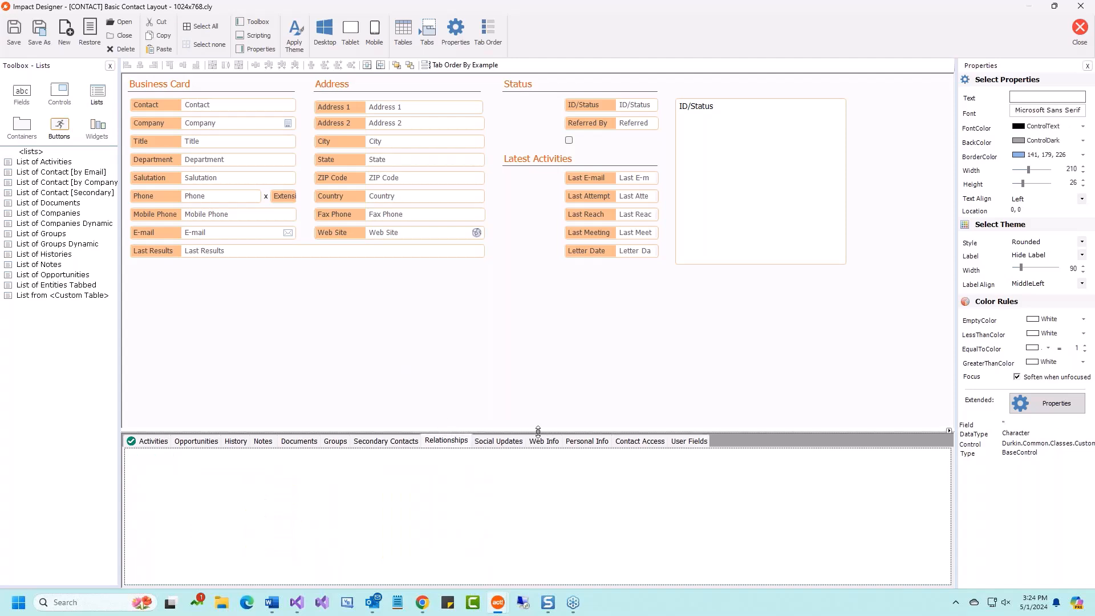
pyautogui.moveTo(538, 431); pyautogui.dragTo(542, 390)
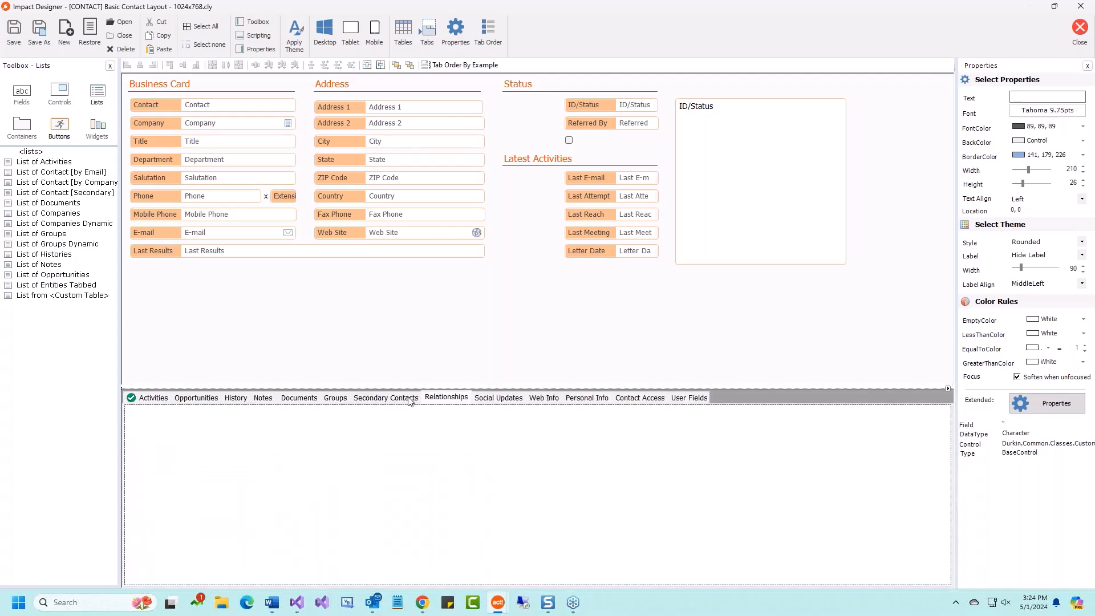
pyautogui.click(689, 401)
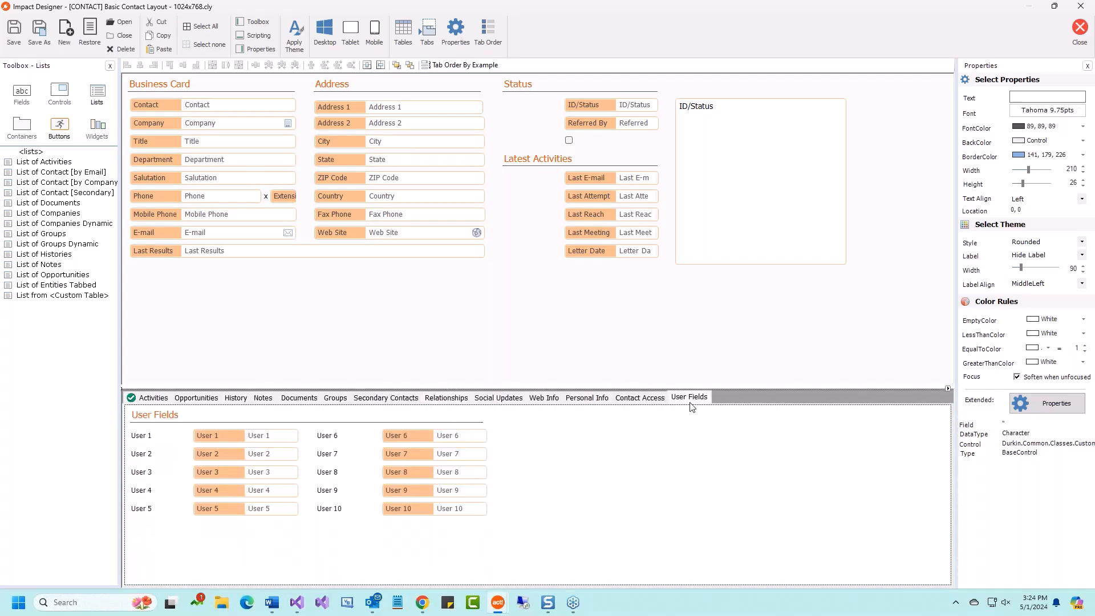
# - Delete the Status and Latest Activities sections with their fields and move the ID/Status multi-select box beside the Address section
pyautogui.click(621, 314)
pyautogui.moveTo(496, 84); pyautogui.dragTo(600, 313)
pyautogui.press('Delete')
pyautogui.click(579, 345)
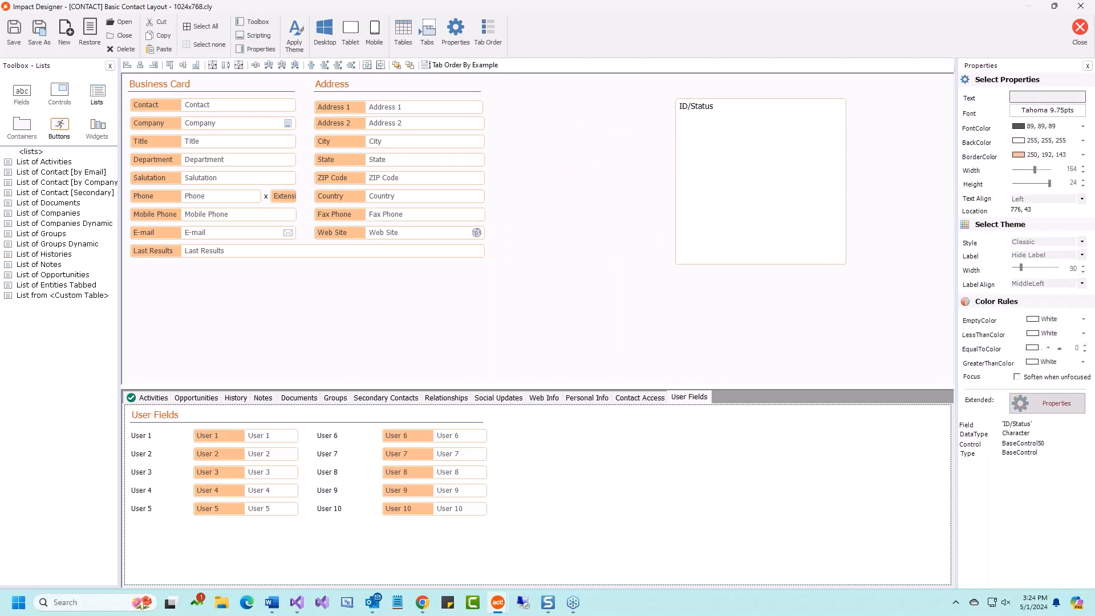
pyautogui.click(735, 154)
pyautogui.moveTo(736, 154); pyautogui.dragTo(565, 155)
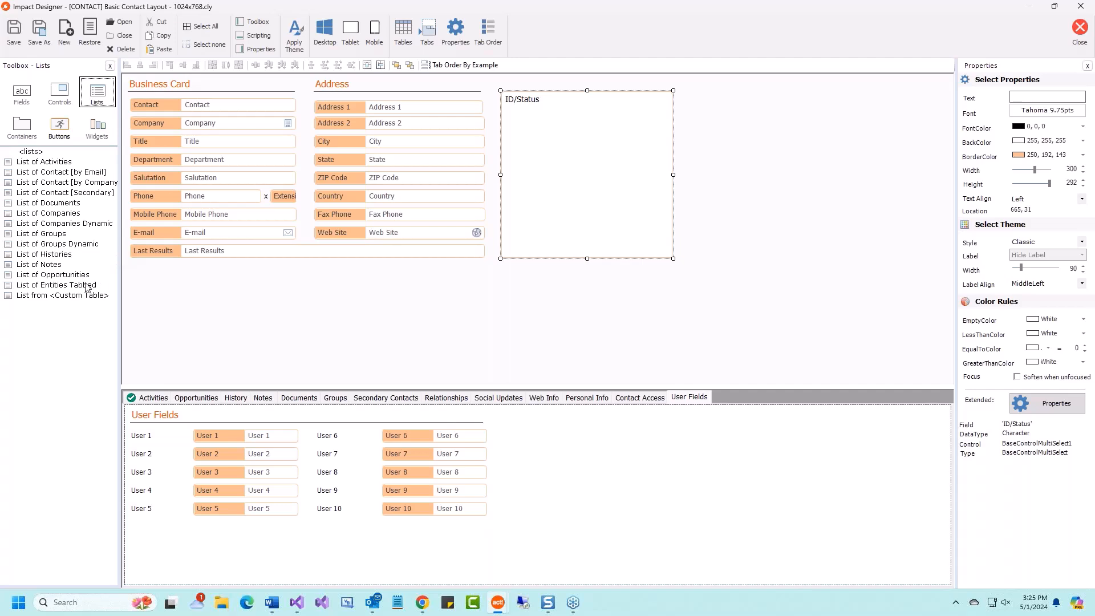
# - Add a custom table list showing RENTALS in List View with its toolbar, placed beside the ID/Status box
pyautogui.click(53, 296)
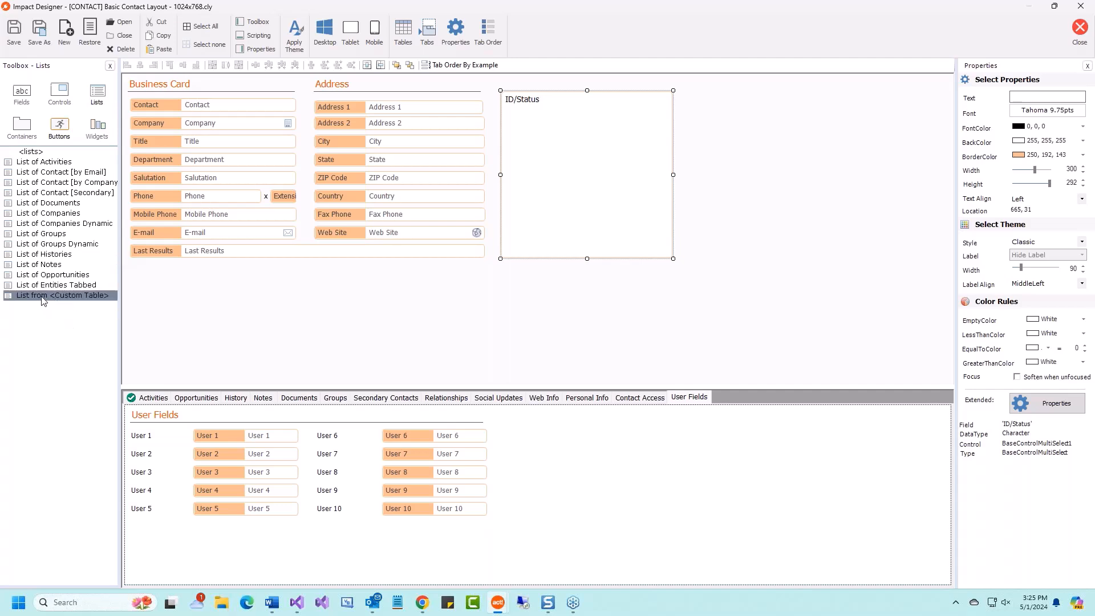
pyautogui.moveTo(42, 297); pyautogui.dragTo(715, 106)
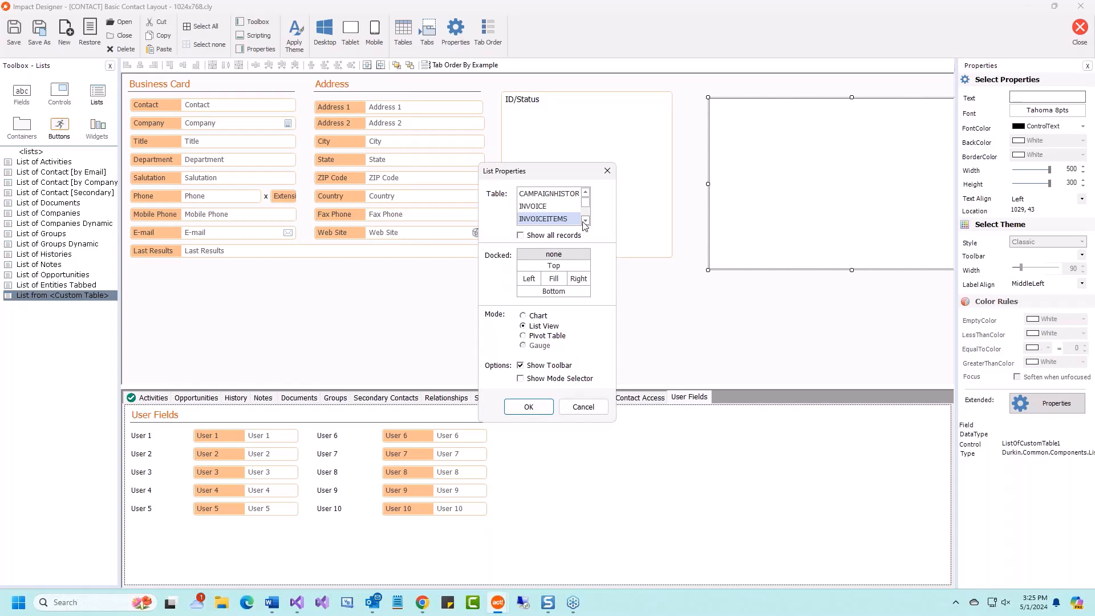
pyautogui.click(585, 220)
pyautogui.click(585, 220)
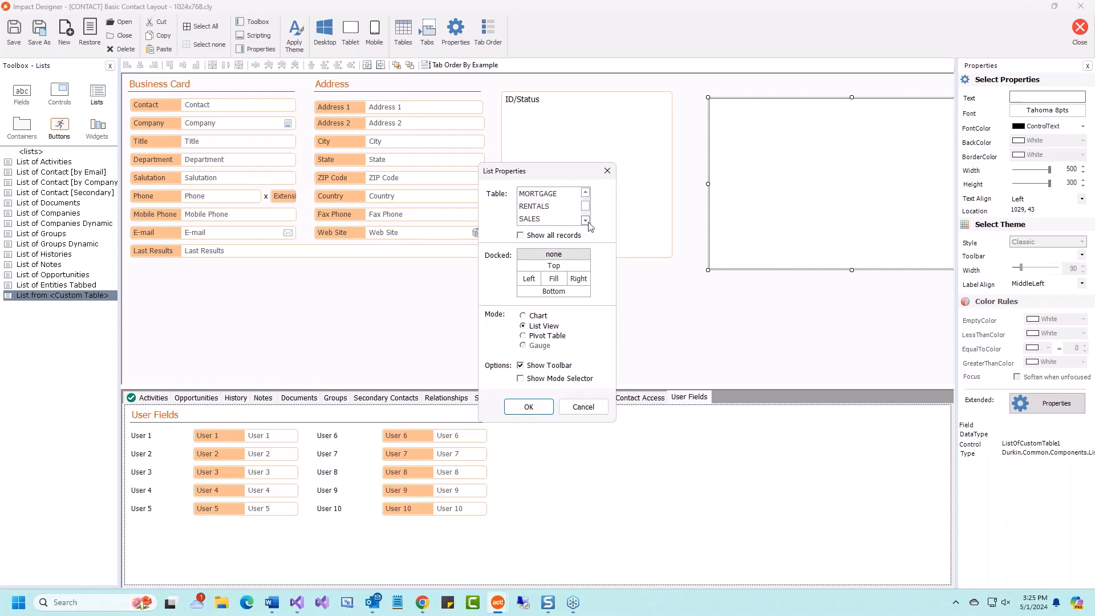
pyautogui.click(559, 207)
pyautogui.click(530, 406)
pyautogui.moveTo(787, 154)
pyautogui.mouseDown()
pyautogui.moveTo(767, 144)
pyautogui.moveTo(768, 155)
pyautogui.mouseUp()
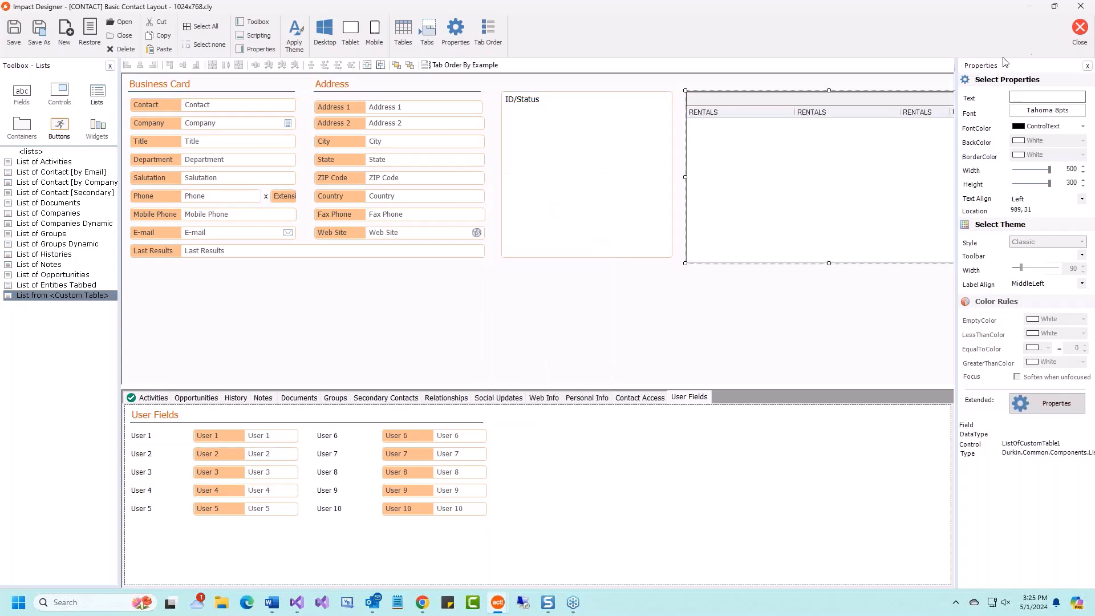
# - Close the layout designer, saving the changes, and return to the contact in Act!
pyautogui.click(1080, 27)
pyautogui.click(527, 335)
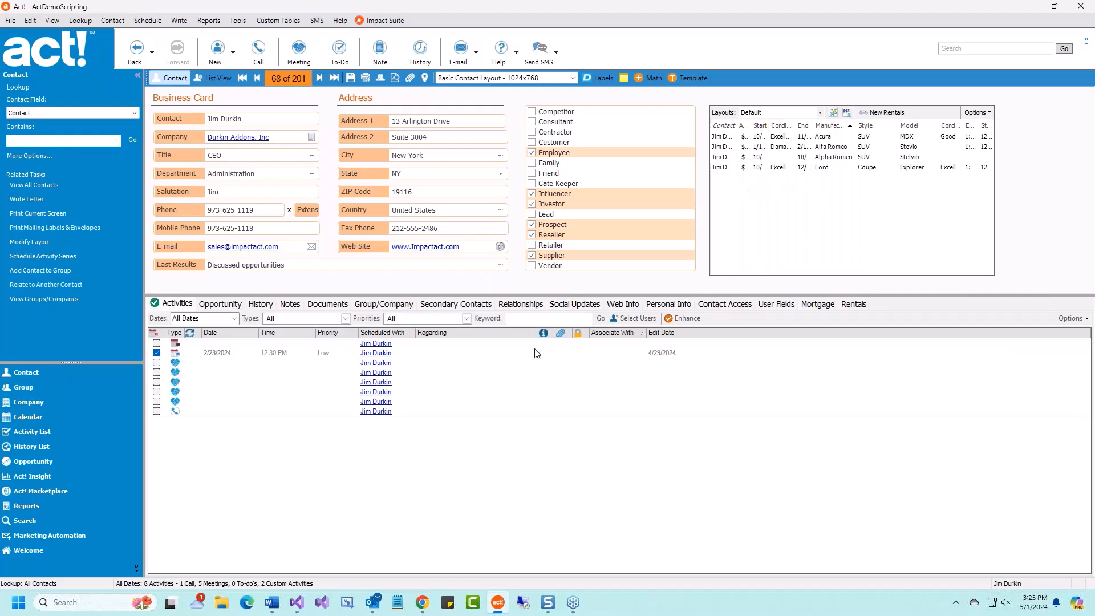
# - View the contact's Rentals and Mortgage tabs and page forward through the following contact records to compare their rentals
pyautogui.click(858, 304)
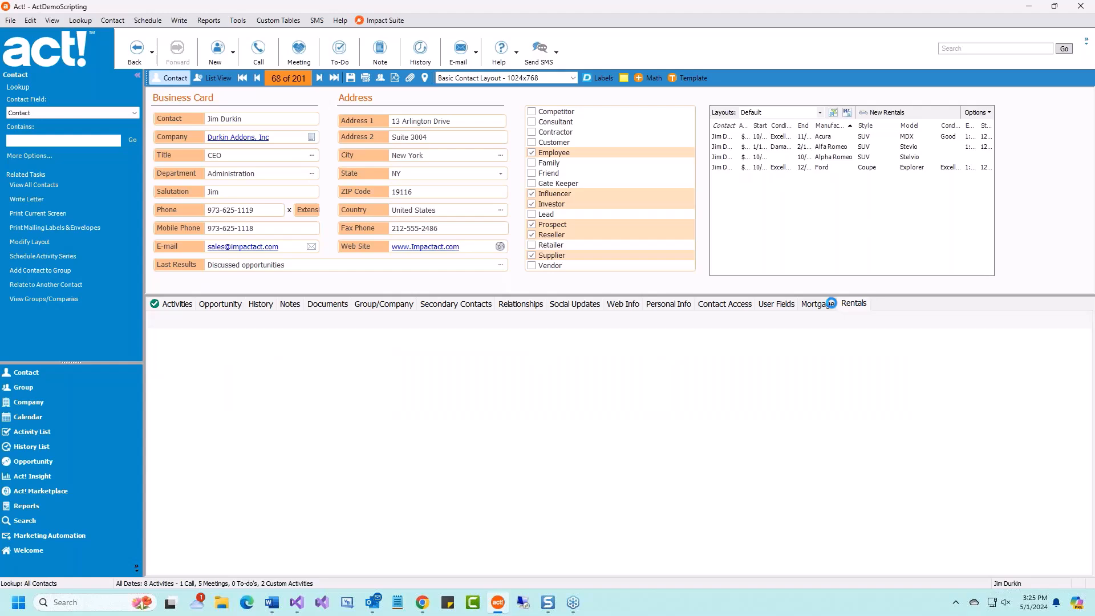
pyautogui.click(817, 306)
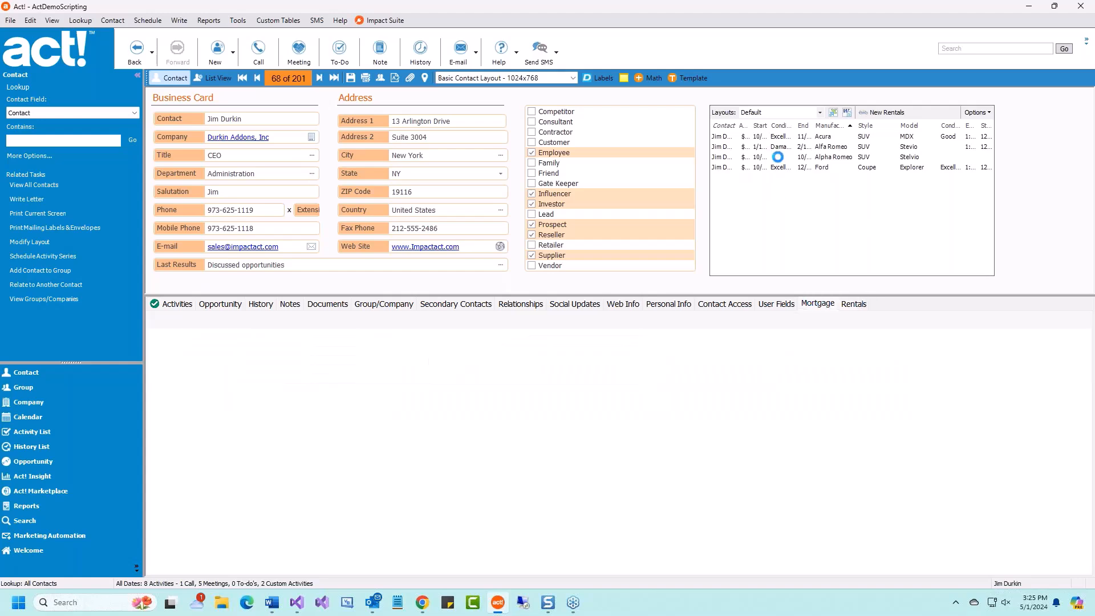
pyautogui.click(320, 78)
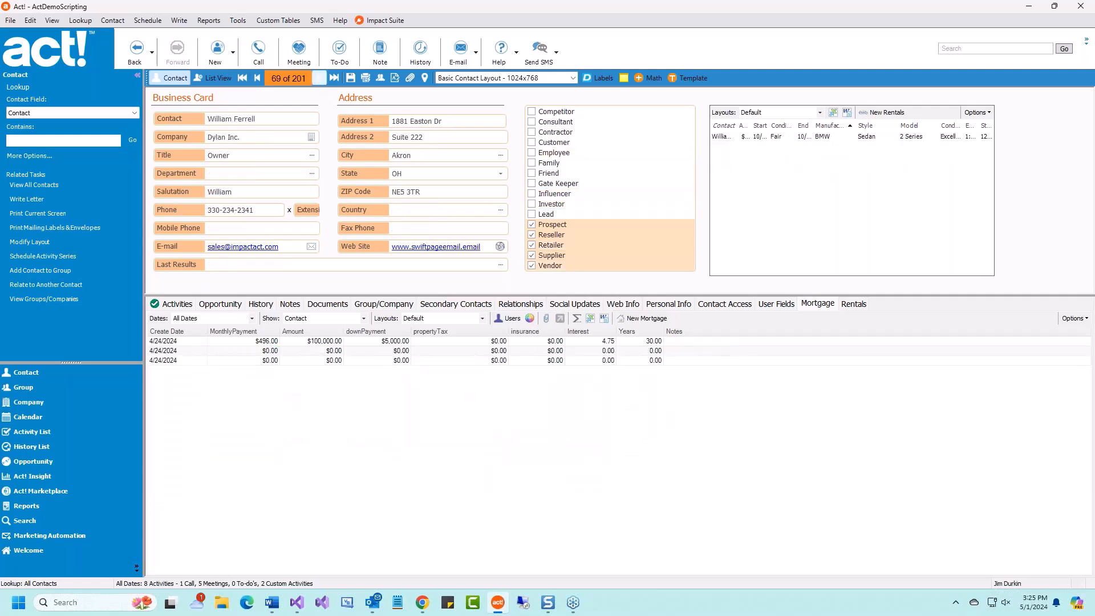
pyautogui.click(319, 78)
pyautogui.click(320, 78)
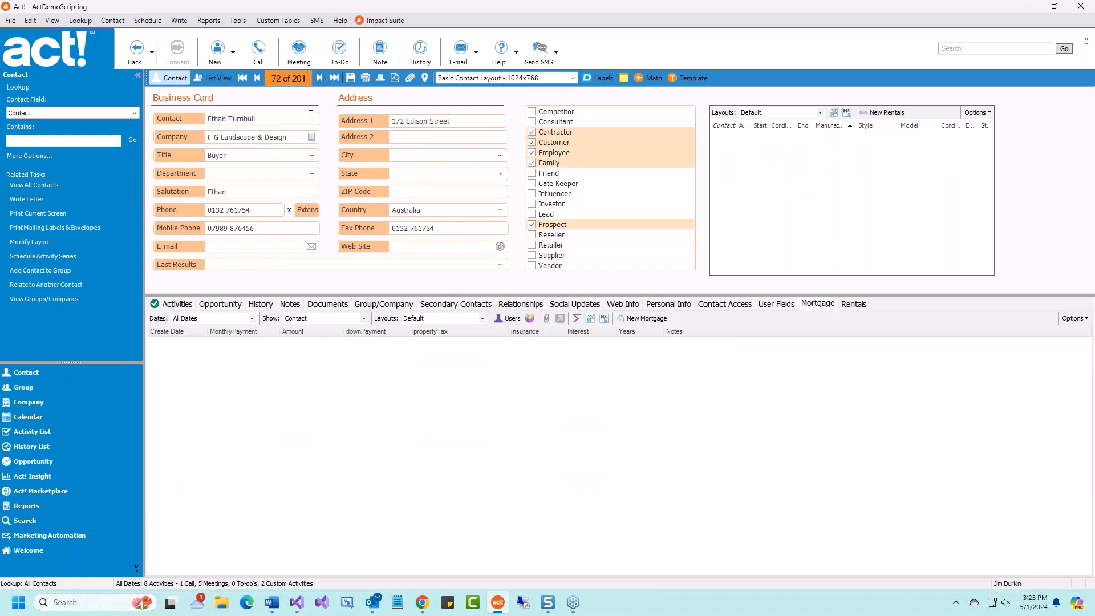
pyautogui.click(319, 78)
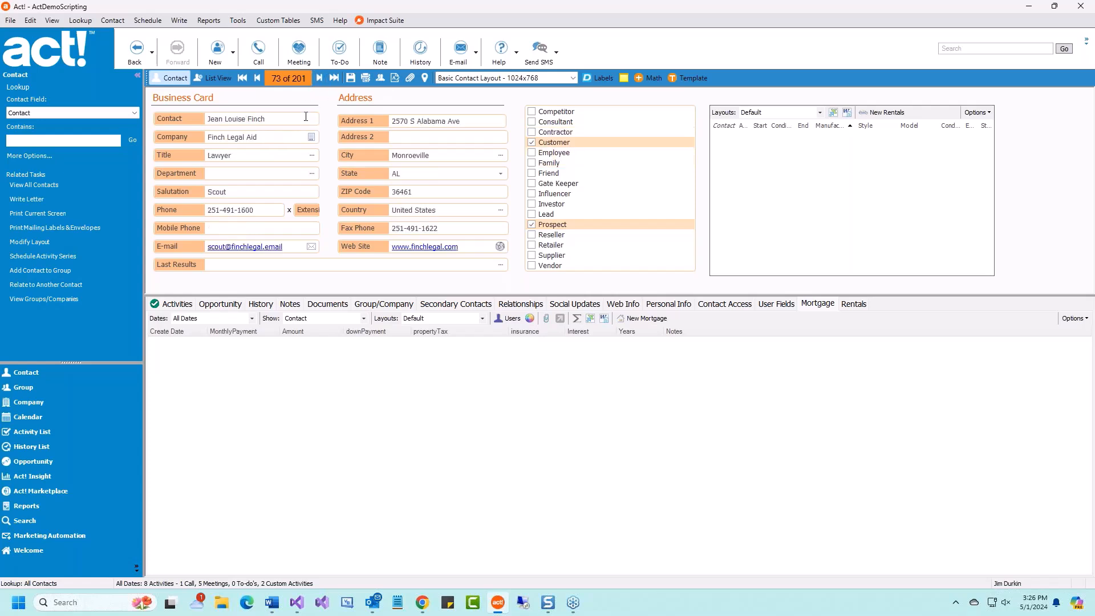
# - Page back through the previous contact records and look up My Record
pyautogui.click(257, 78)
pyautogui.click(257, 78)
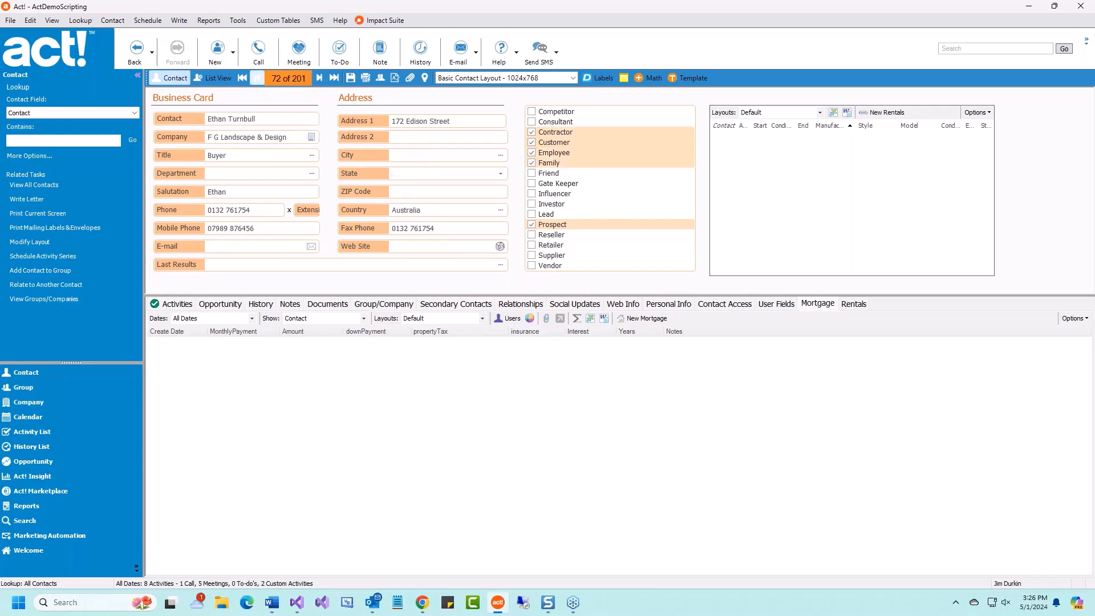
pyautogui.click(258, 78)
pyautogui.click(258, 78)
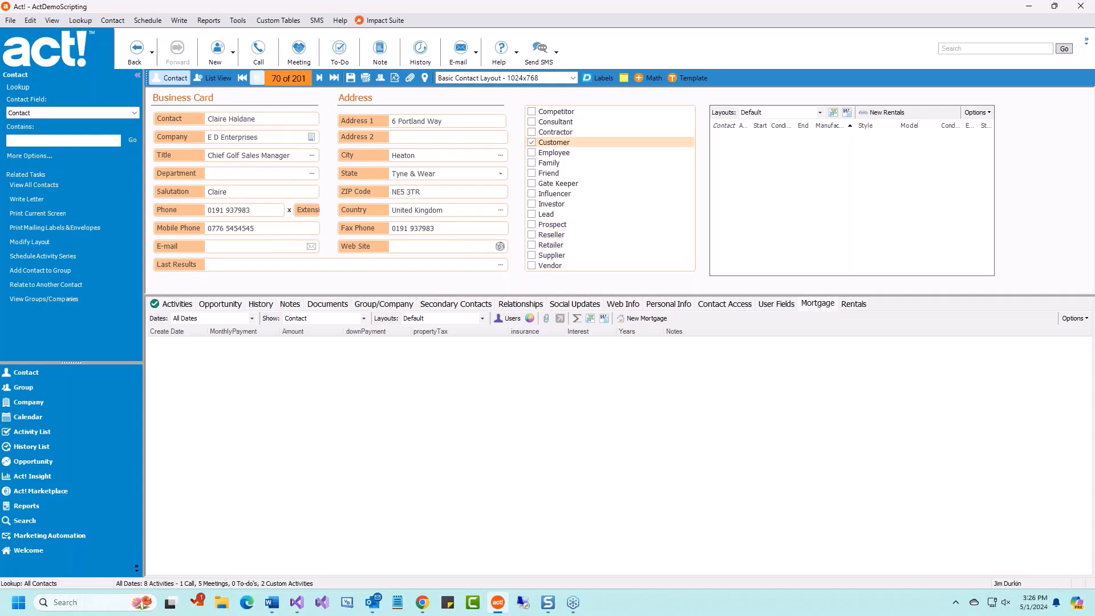
pyautogui.click(80, 21)
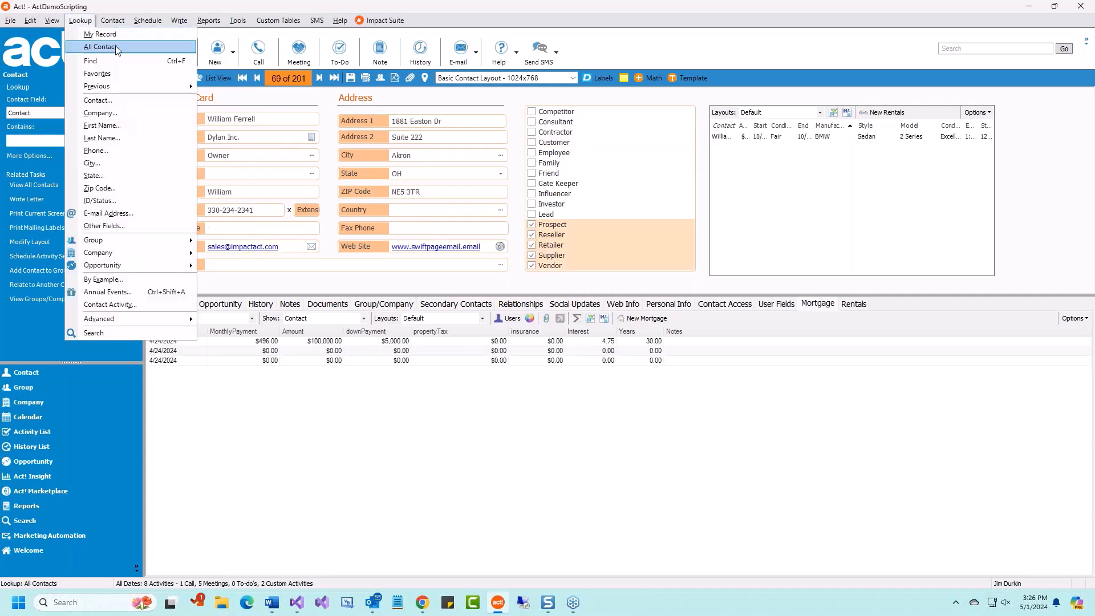
pyautogui.click(100, 34)
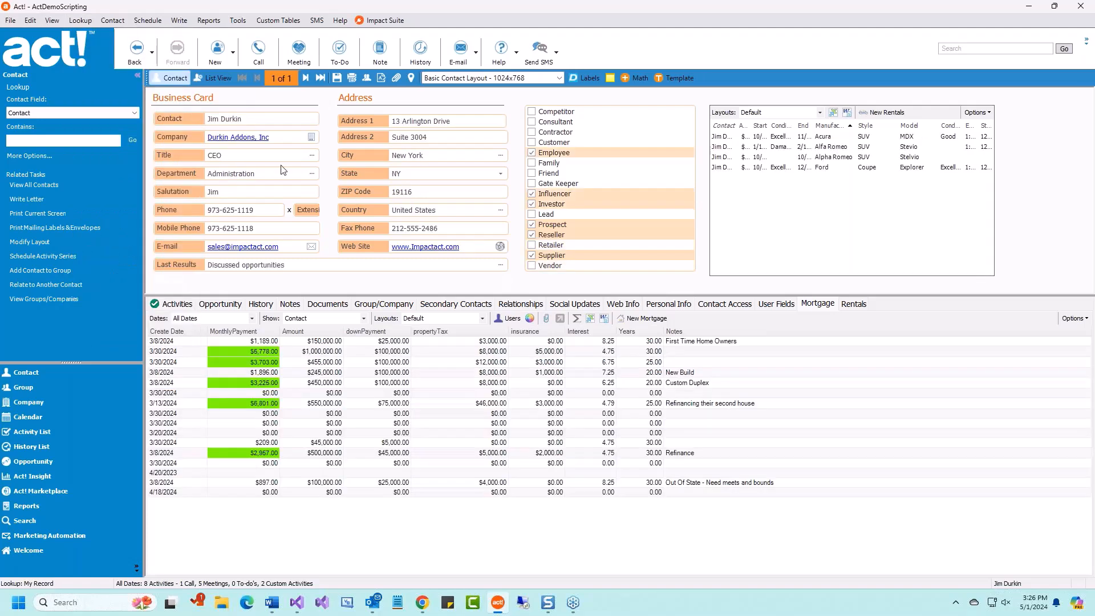
# - Customize the rentals list's Default column layout to show only Amount, Start, Condition Out, End and Manufacturer, and save it
pyautogui.moveTo(751, 126); pyautogui.dragTo(817, 127)
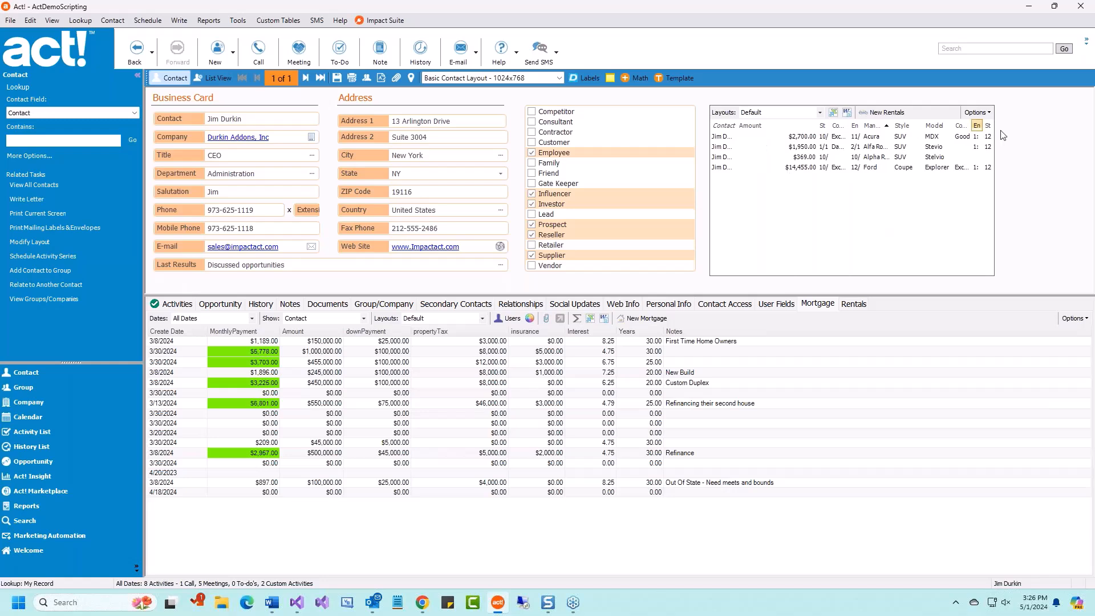
pyautogui.click(987, 114)
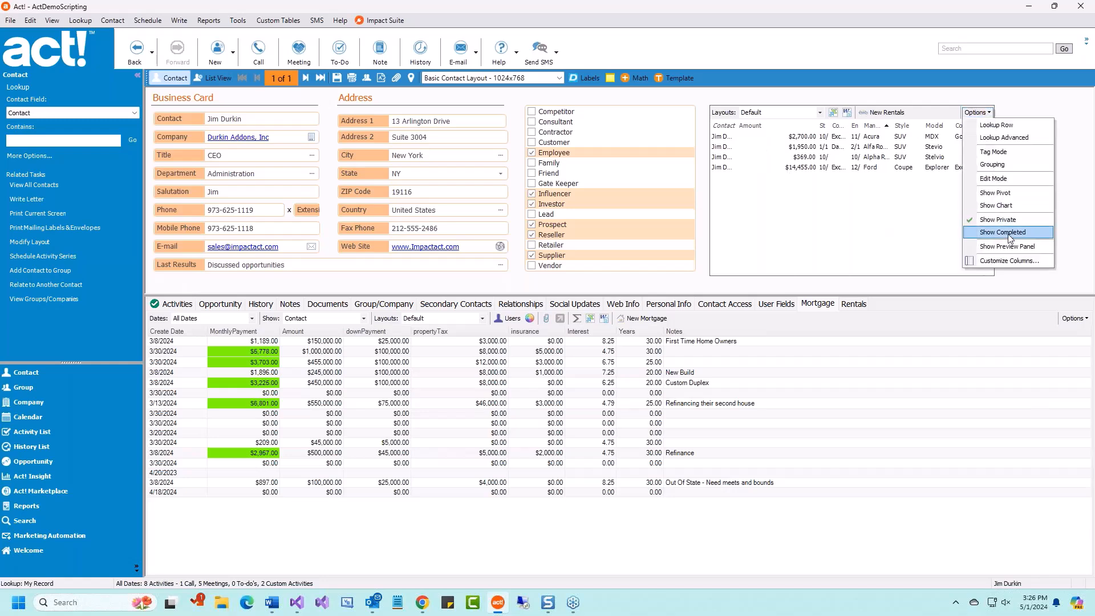
pyautogui.click(1021, 262)
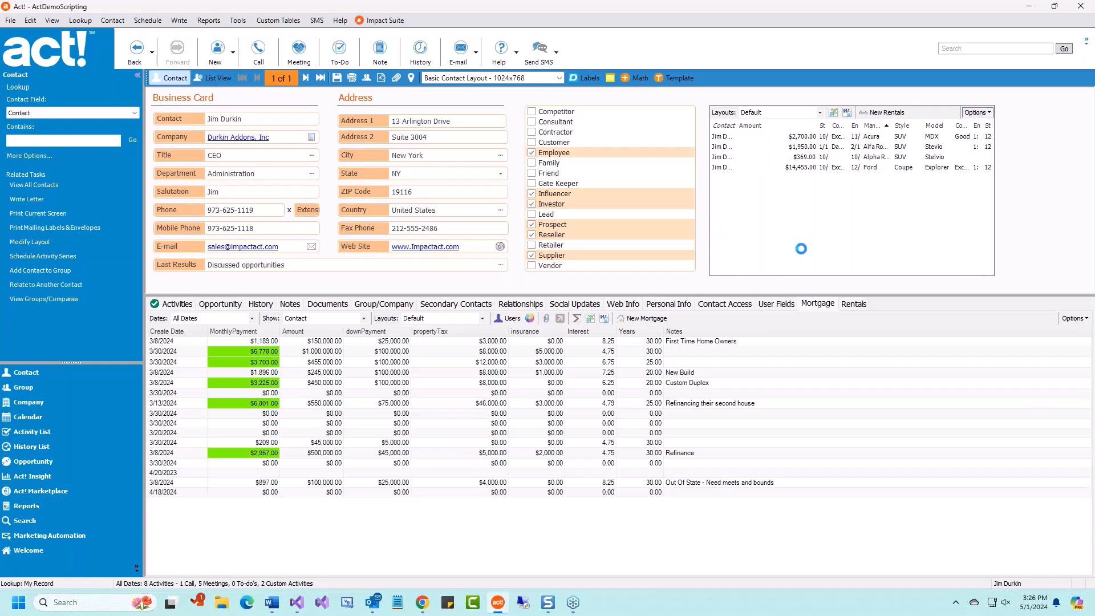
pyautogui.doubleClick(676, 181)
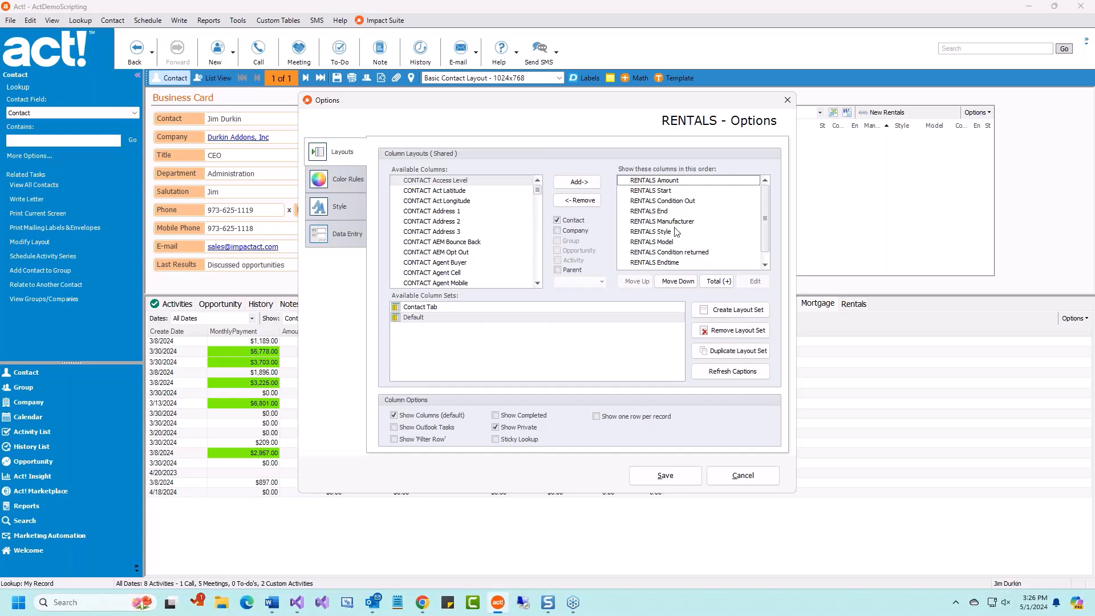
pyautogui.doubleClick(665, 233)
pyautogui.doubleClick(665, 233)
pyautogui.doubleClick(665, 232)
pyautogui.doubleClick(665, 232)
pyautogui.doubleClick(665, 233)
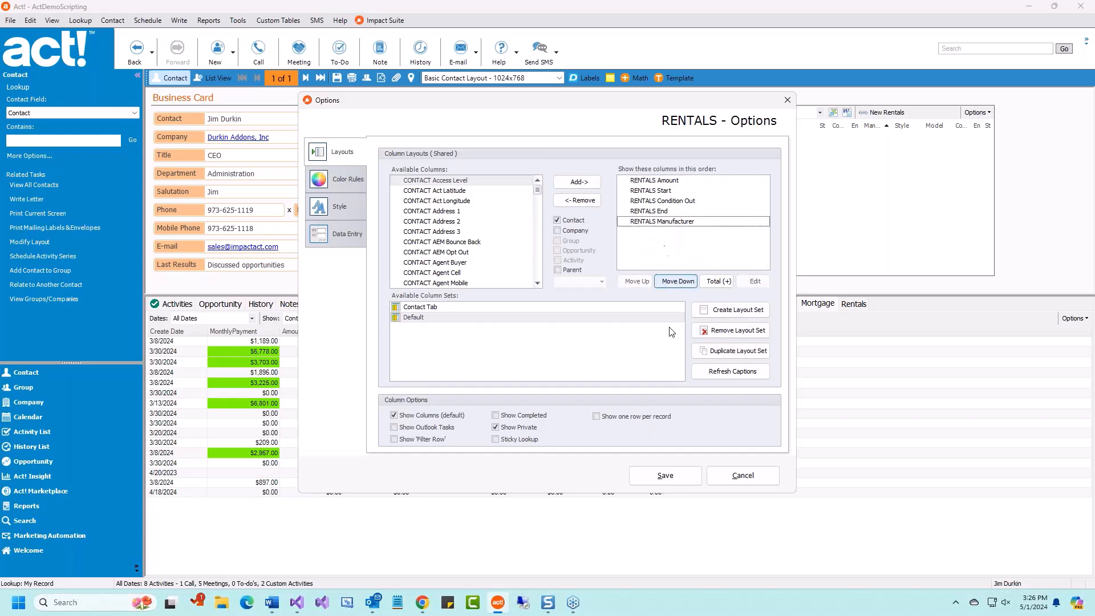
pyautogui.click(665, 476)
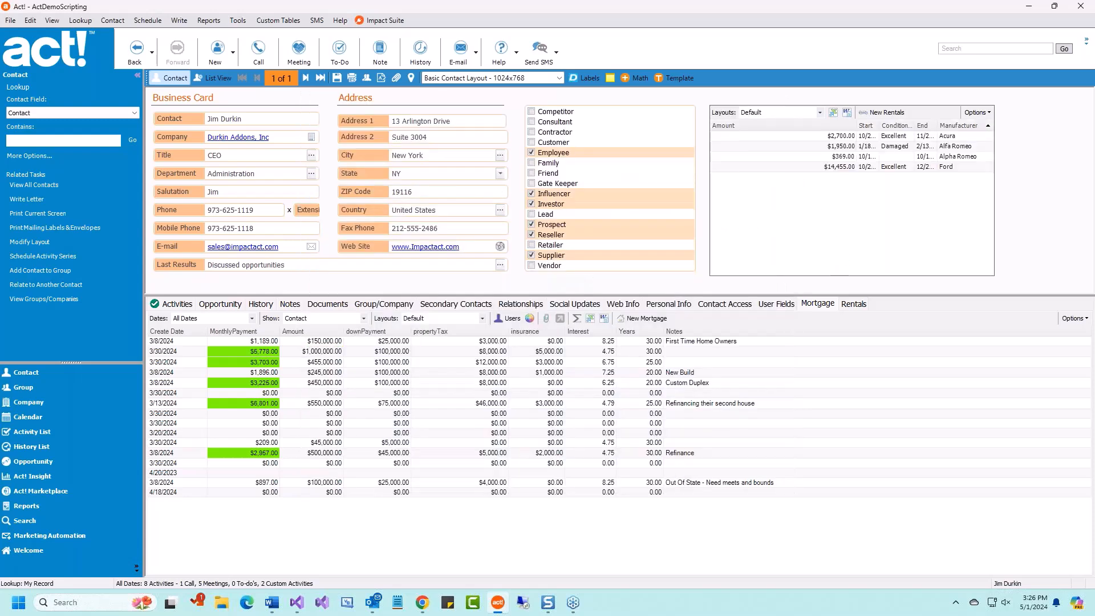
# - Narrow the rentals list's Amount column and set its math function to Sum
pyautogui.moveTo(855, 125); pyautogui.dragTo(775, 126)
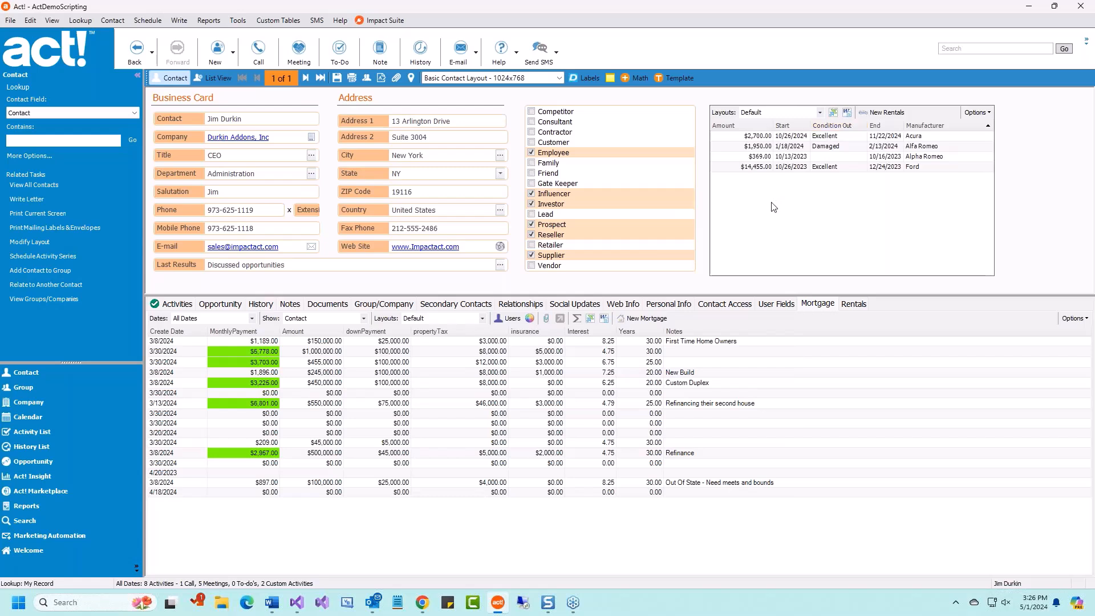
pyautogui.rightClick(747, 128)
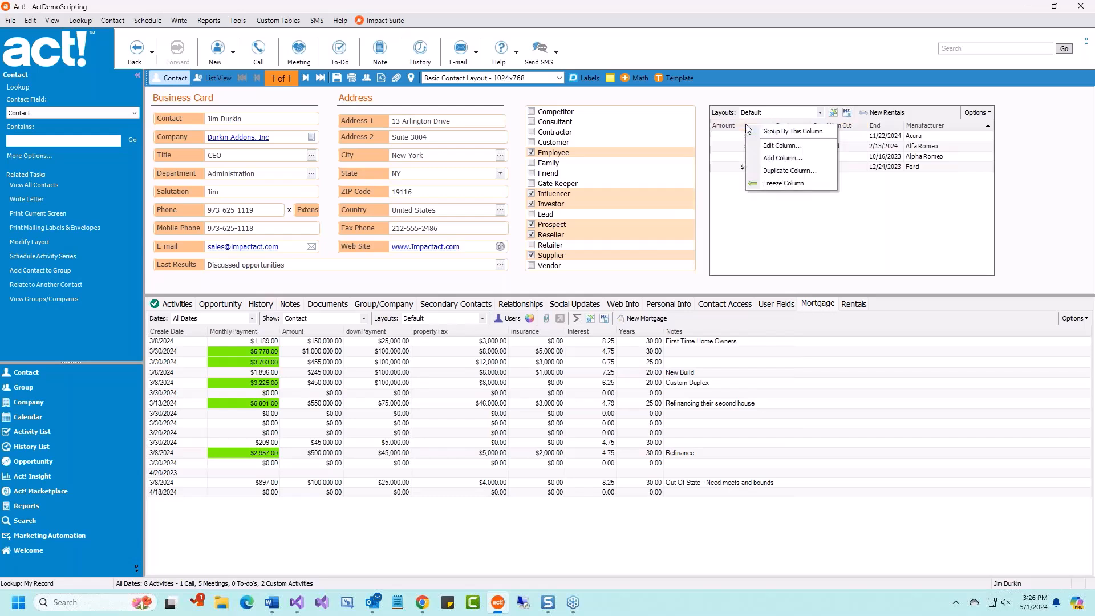
pyautogui.click(783, 145)
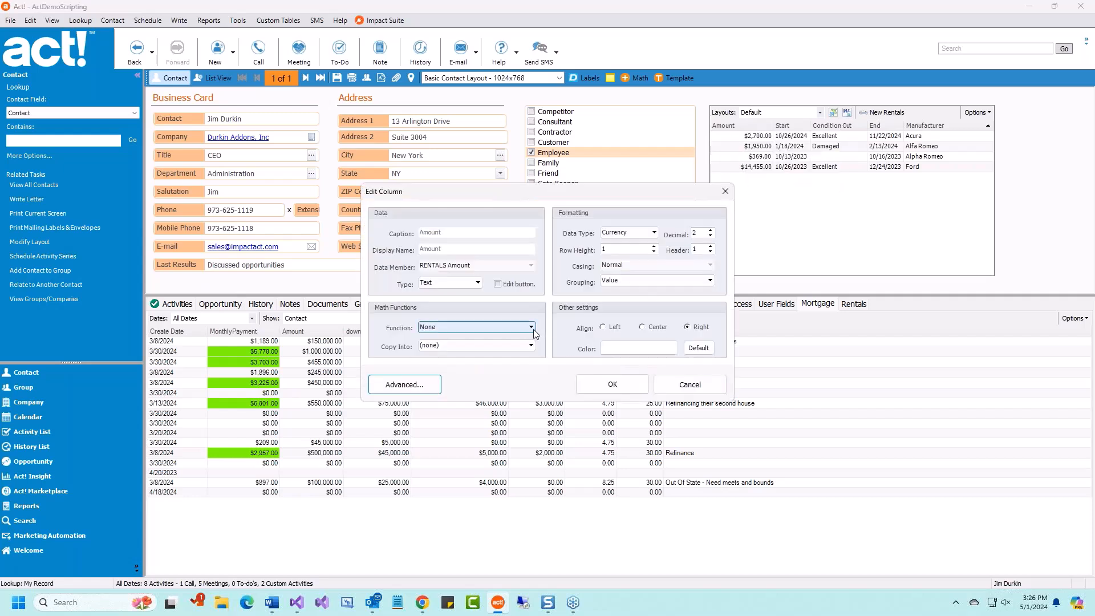
pyautogui.click(455, 326)
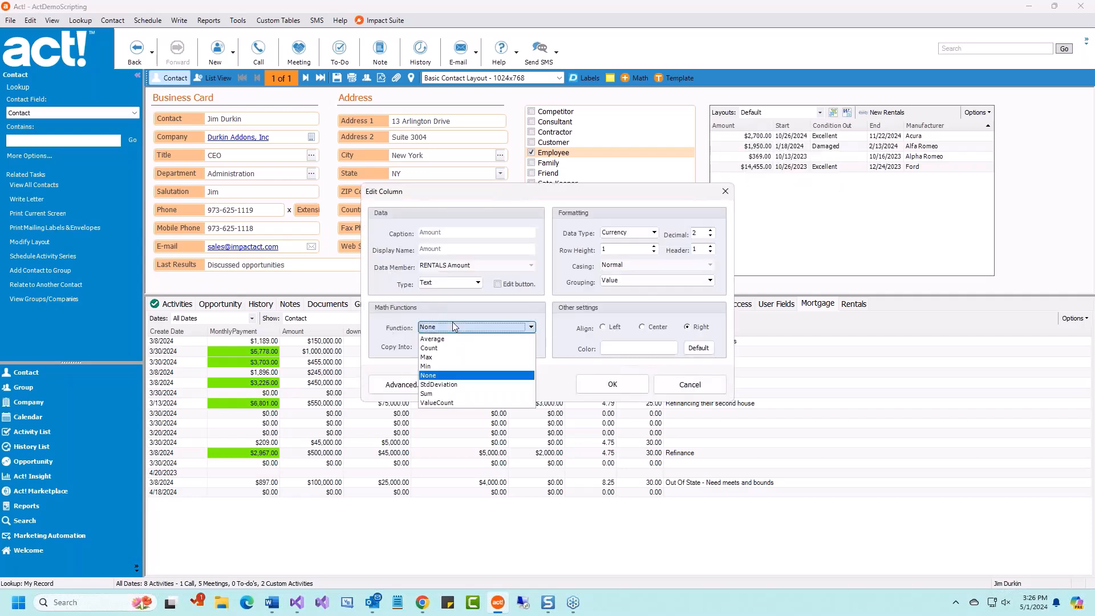
pyautogui.click(468, 394)
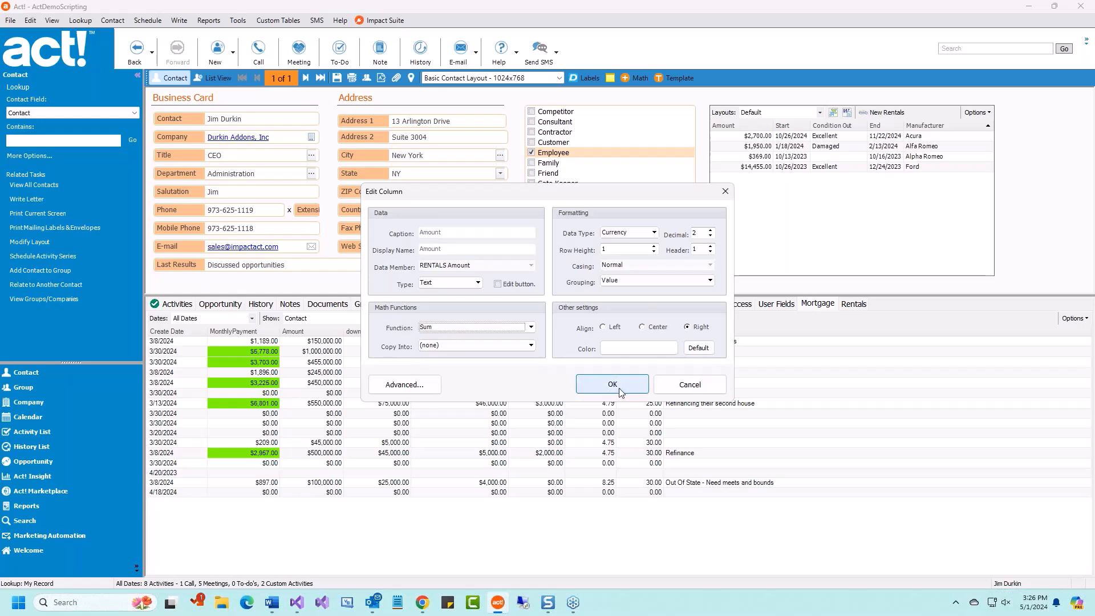
pyautogui.click(612, 385)
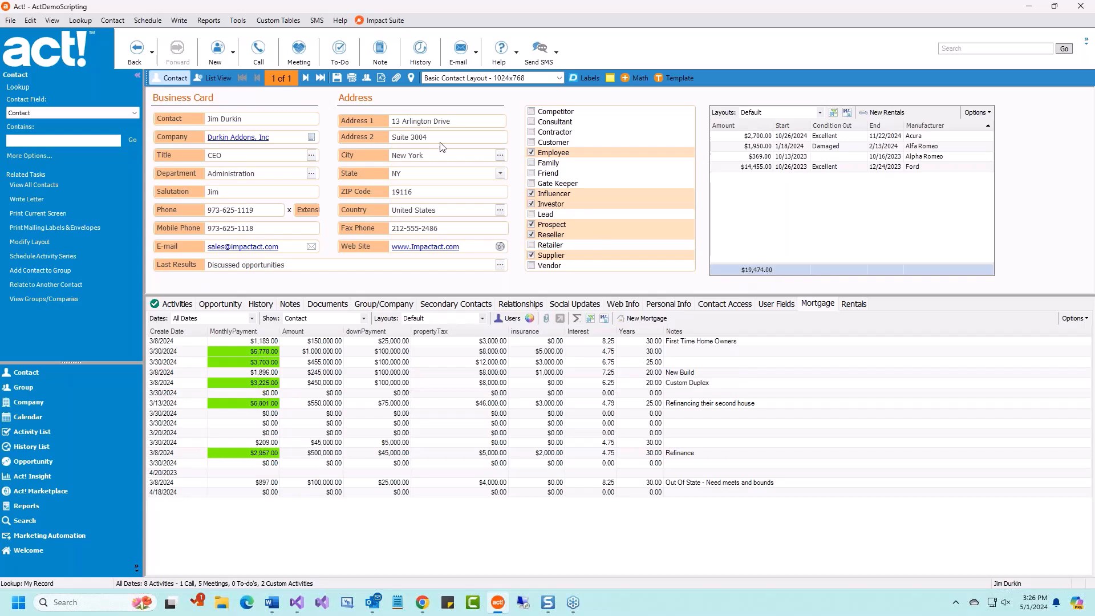
# - Open the current contact layout in the Impact Contact layout designer
pyautogui.click(403, 227)
pyautogui.click(236, 22)
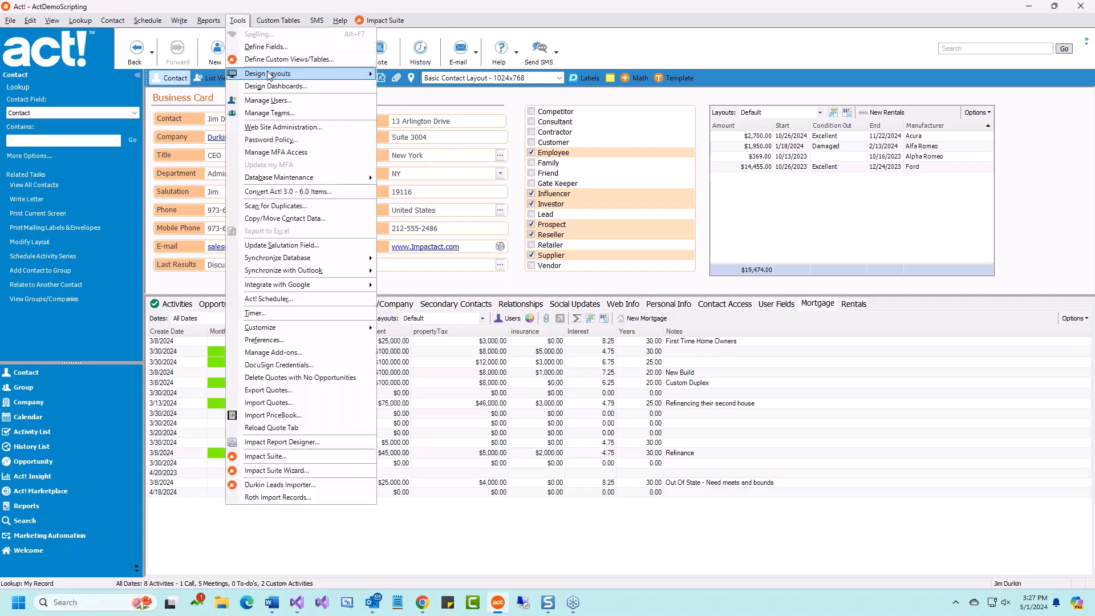
pyautogui.moveTo(348, 74)
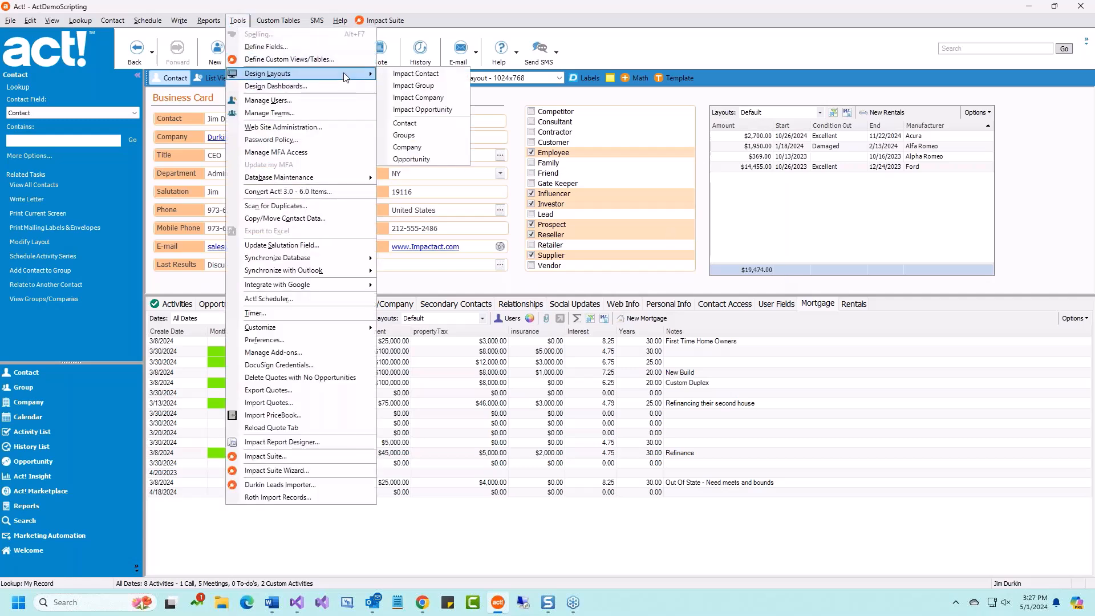
pyautogui.click(420, 78)
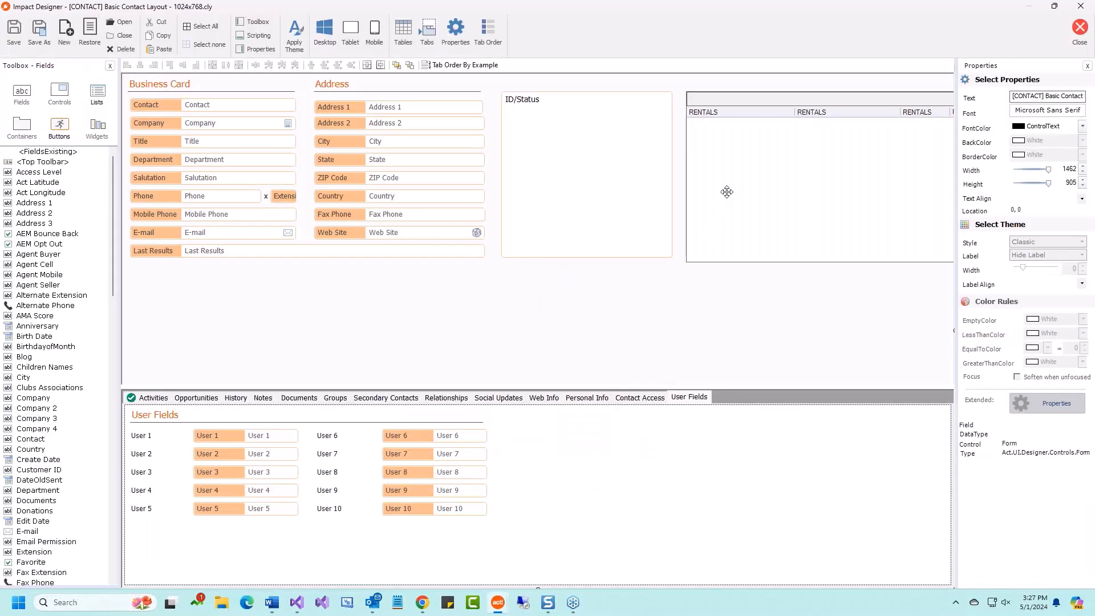
# - Delete the RENTALS table list and the ID/Status multi-select box from the contact layout
pyautogui.click(821, 187)
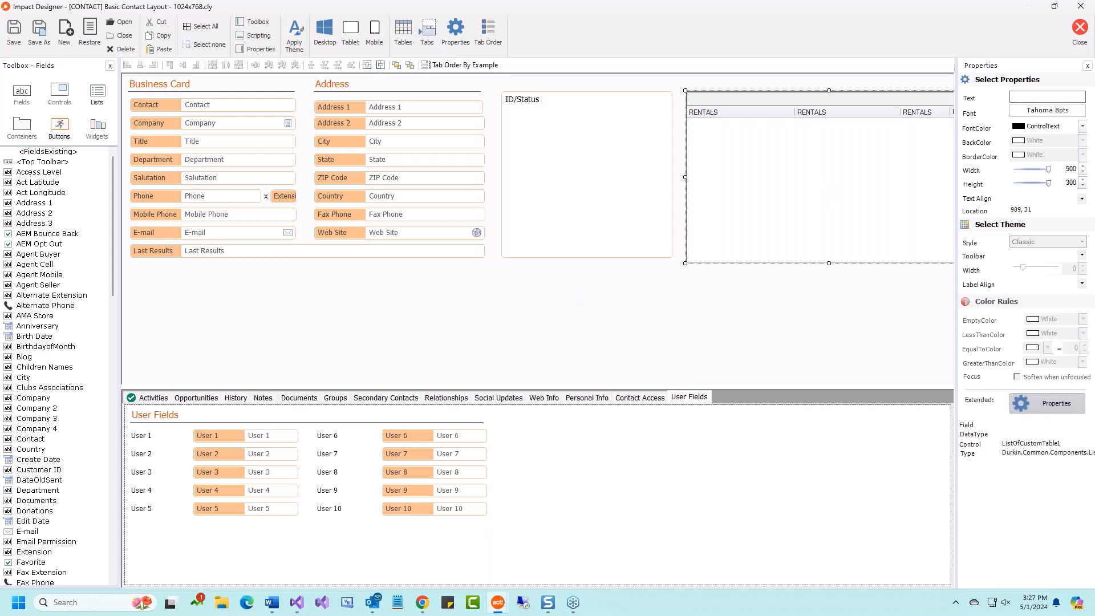
pyautogui.press('Delete')
pyautogui.click(572, 340)
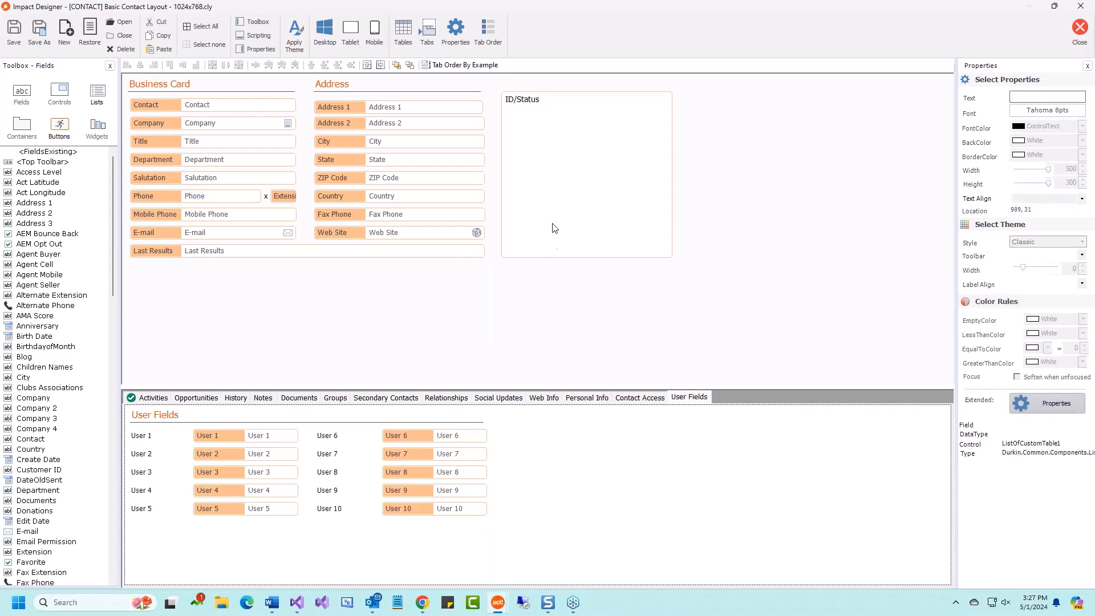
pyautogui.click(552, 247)
pyautogui.press('Delete')
pyautogui.click(575, 340)
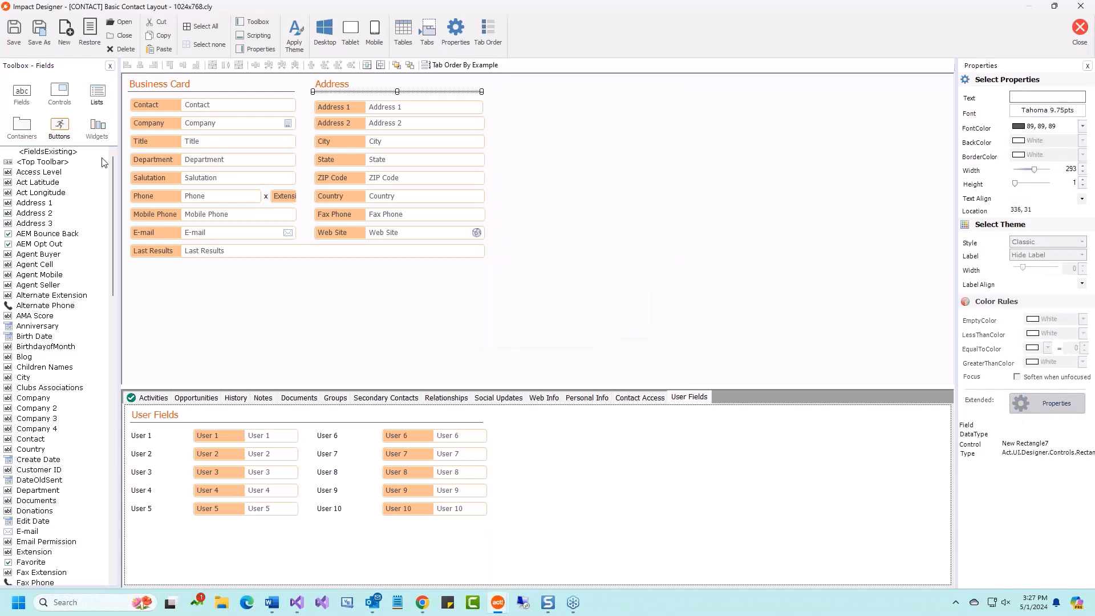
# - Bring up the container controls and place a Panel Classic below the Address fields
pyautogui.click(97, 100)
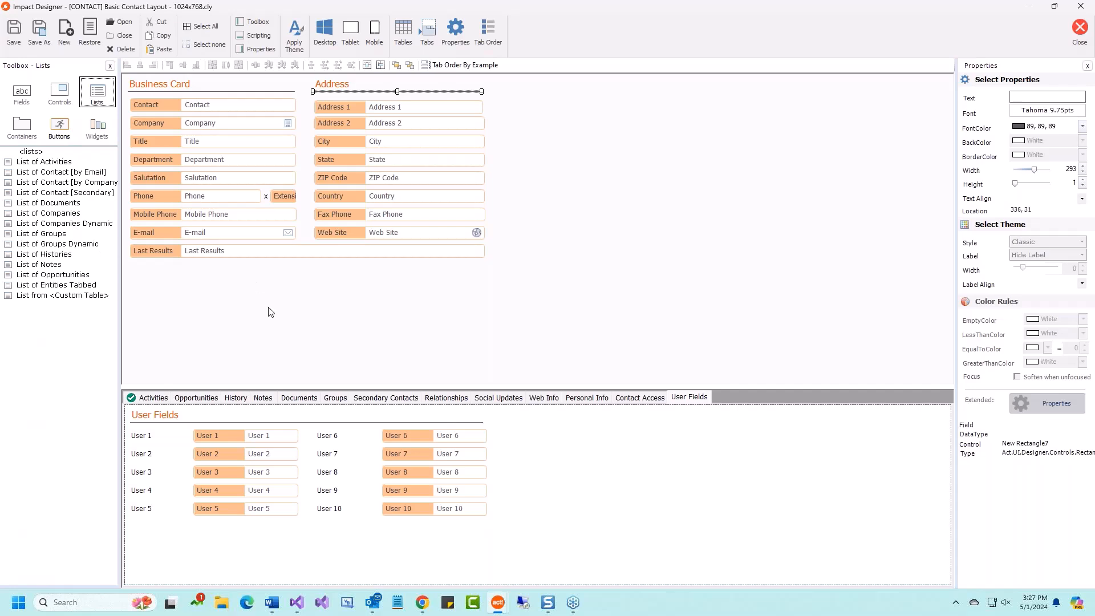
pyautogui.click(19, 133)
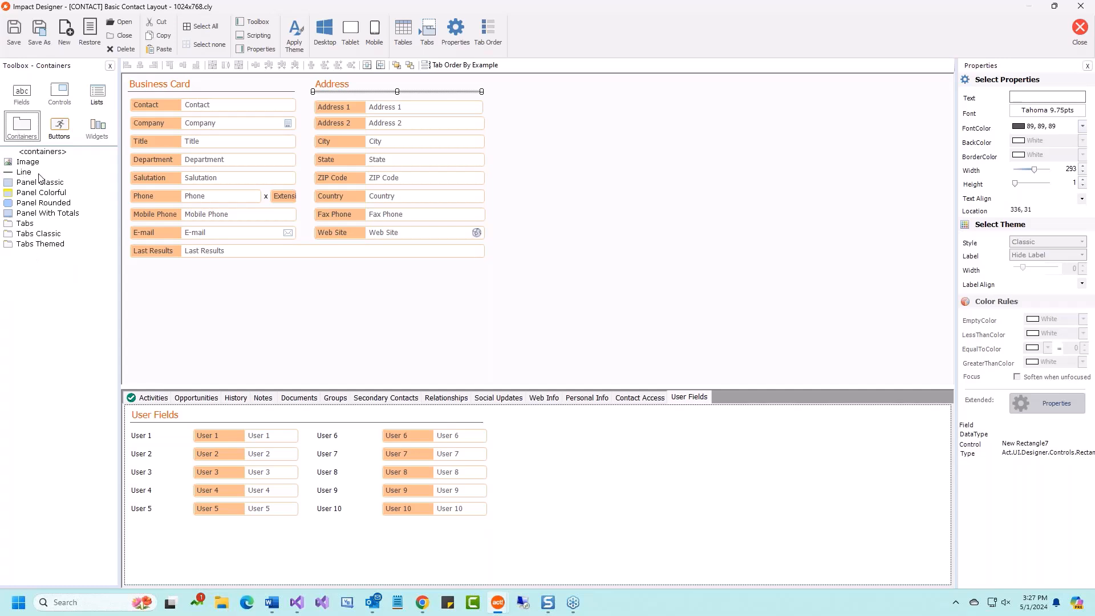
pyautogui.click(22, 162)
pyautogui.click(24, 173)
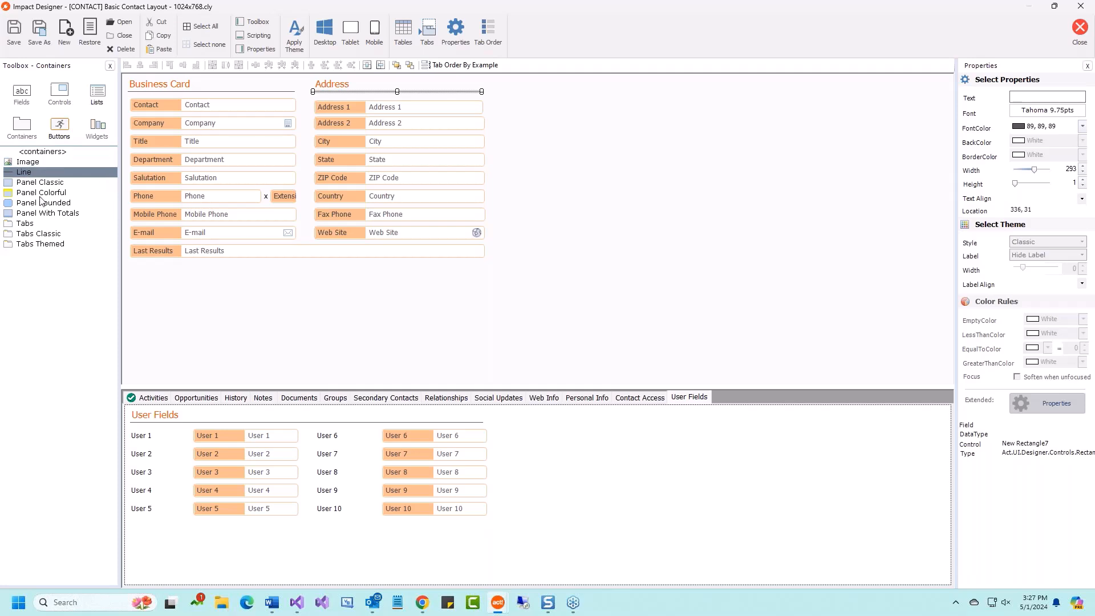
pyautogui.click(32, 182)
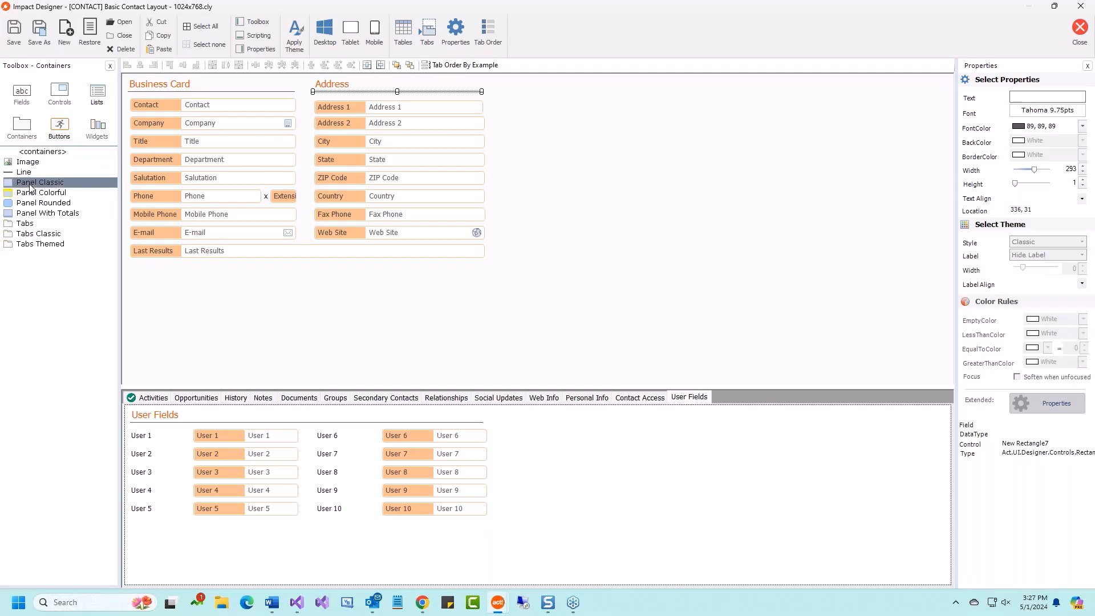
pyautogui.click(357, 288)
# - Set the new panel's fill color to LightGray and move it to the empty area beside the Address section
pyautogui.doubleClick(454, 294)
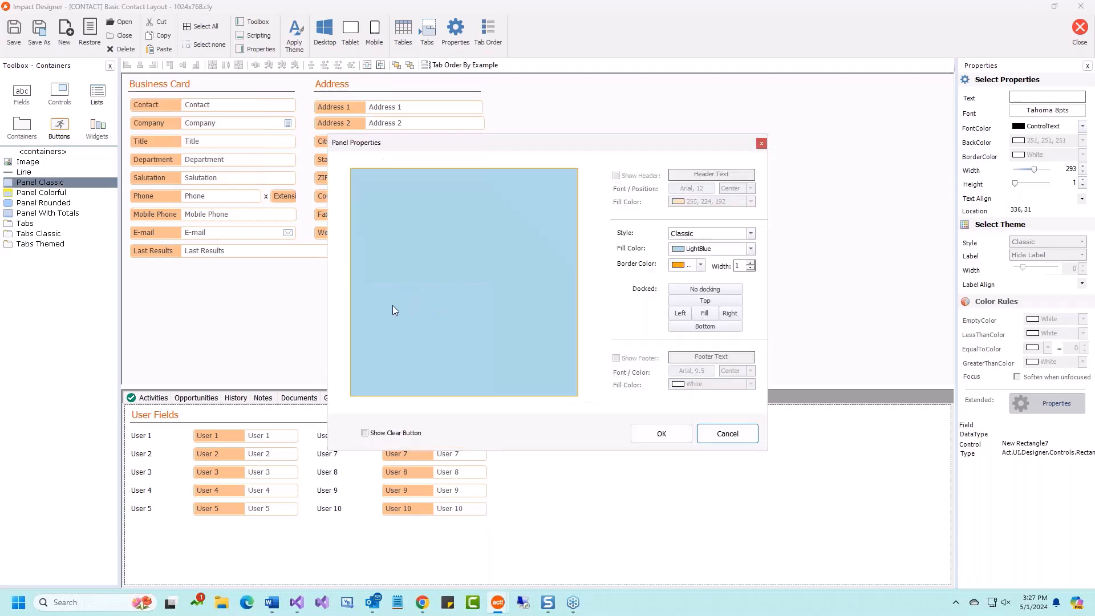
pyautogui.click(750, 249)
pyautogui.click(695, 347)
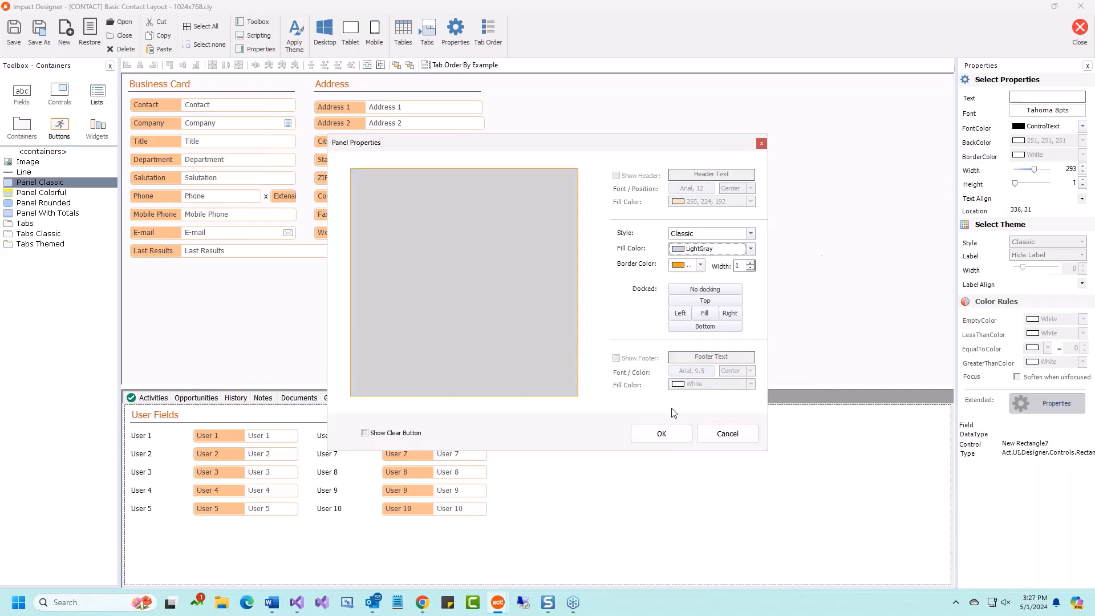
pyautogui.click(661, 435)
pyautogui.moveTo(362, 286); pyautogui.dragTo(600, 226)
# - Shorten the Last Results field to the Business Card width and move the fields from Address 1 to Web Site onto the gray panel
pyautogui.click(484, 251)
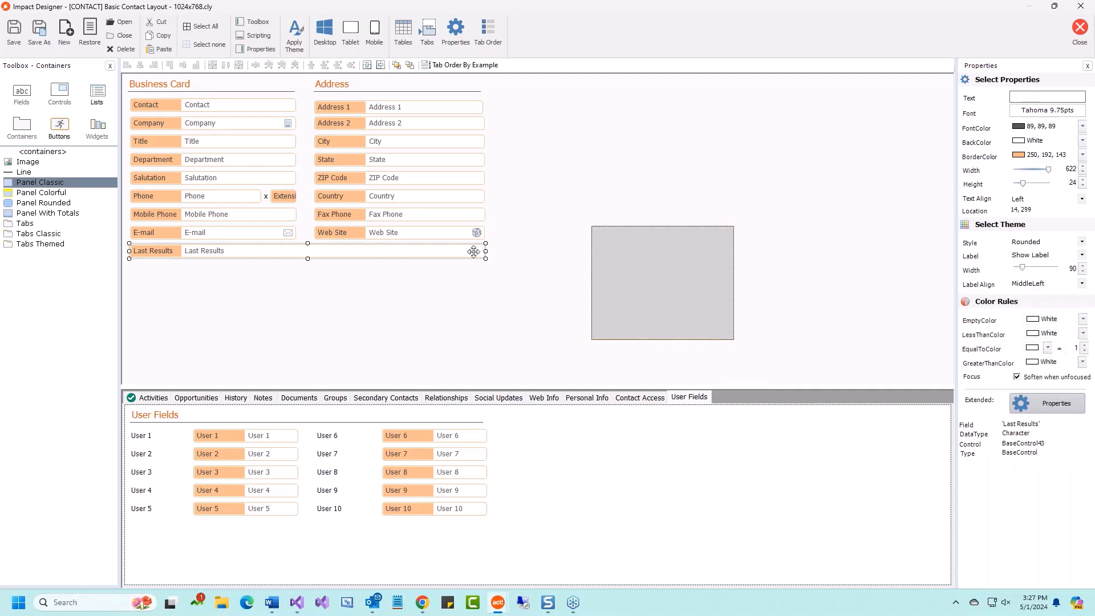
pyautogui.moveTo(485, 251); pyautogui.dragTo(297, 265)
pyautogui.moveTo(322, 135); pyautogui.dragTo(628, 244)
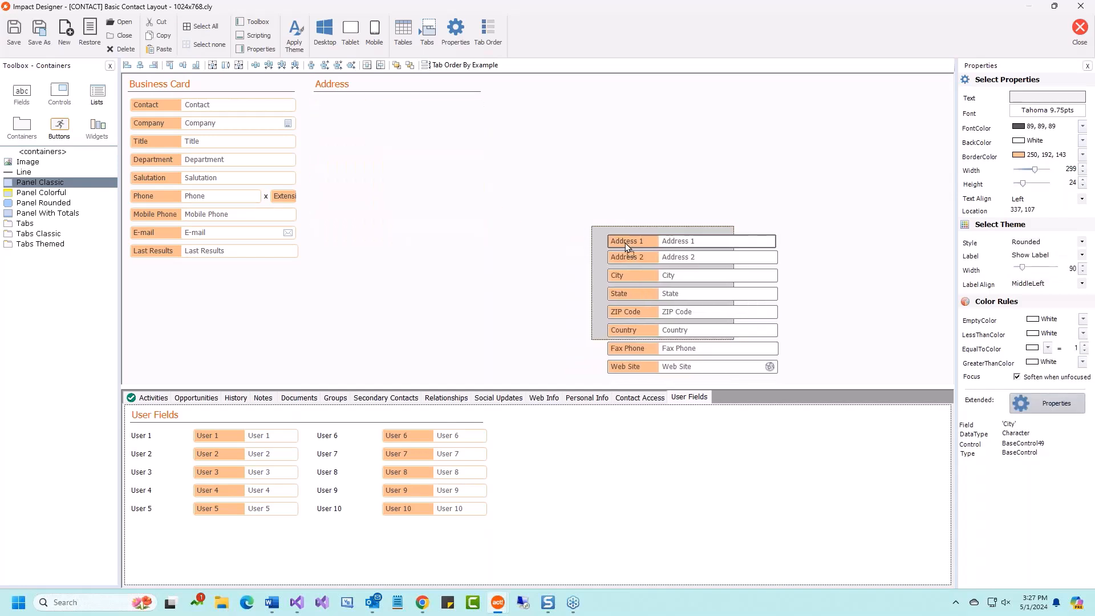
# - Move the gray panel with its fields under the Address heading and enlarge it to about 353 by 280 so all fields fit
pyautogui.click(695, 231)
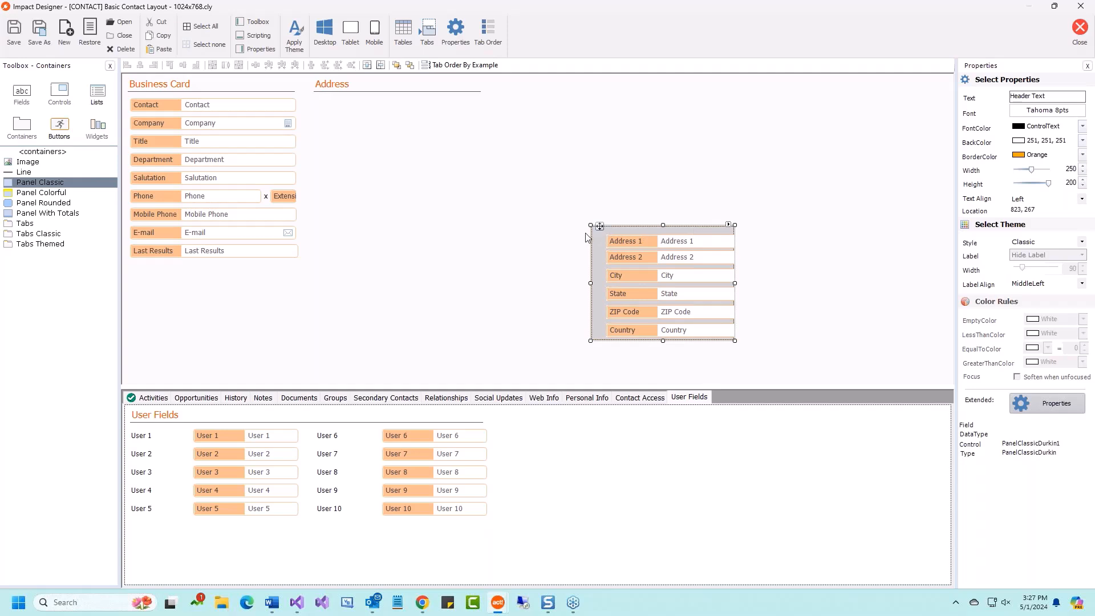
pyautogui.moveTo(587, 221); pyautogui.dragTo(313, 101)
pyautogui.moveTo(454, 212); pyautogui.dragTo(513, 257)
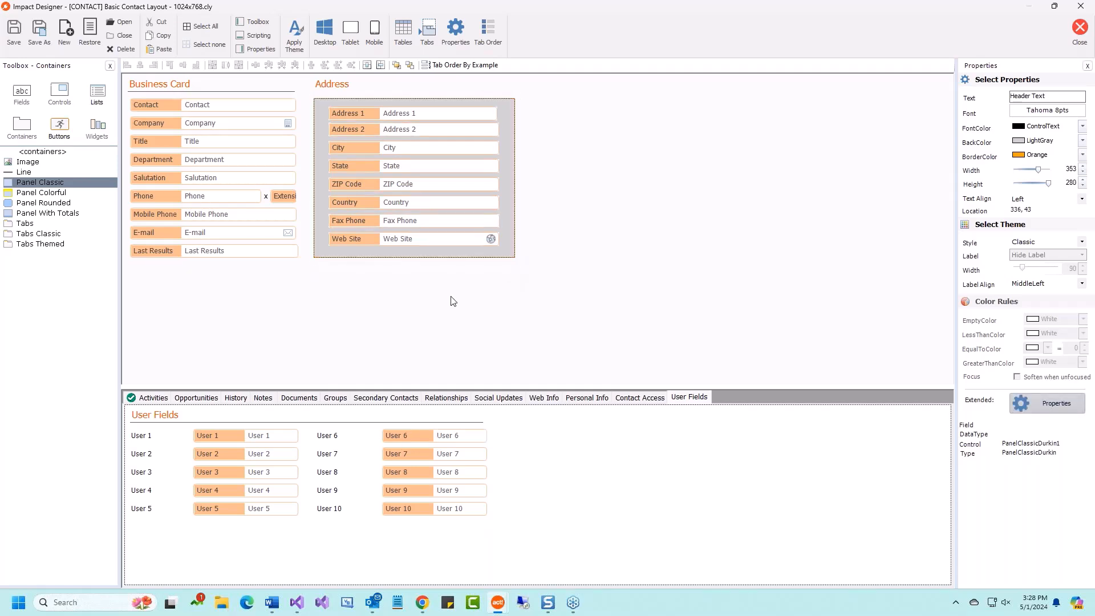
# - Place a Tabs container in the empty area beside the Address panel and caption its two pages 1111111 and 222222
pyautogui.click(18, 227)
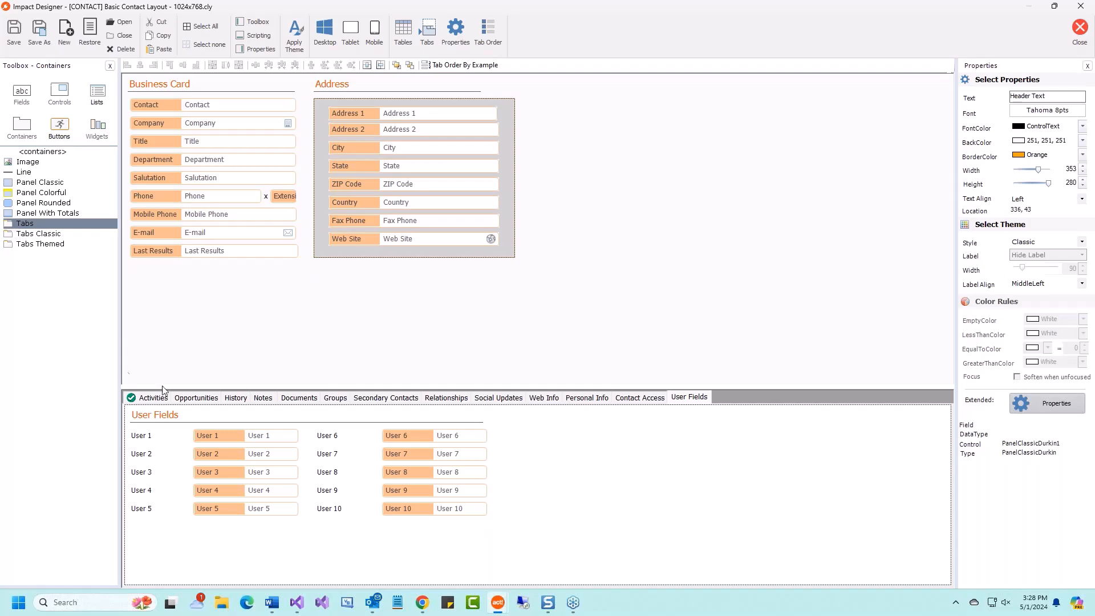
pyautogui.moveTo(20, 230); pyautogui.dragTo(555, 78)
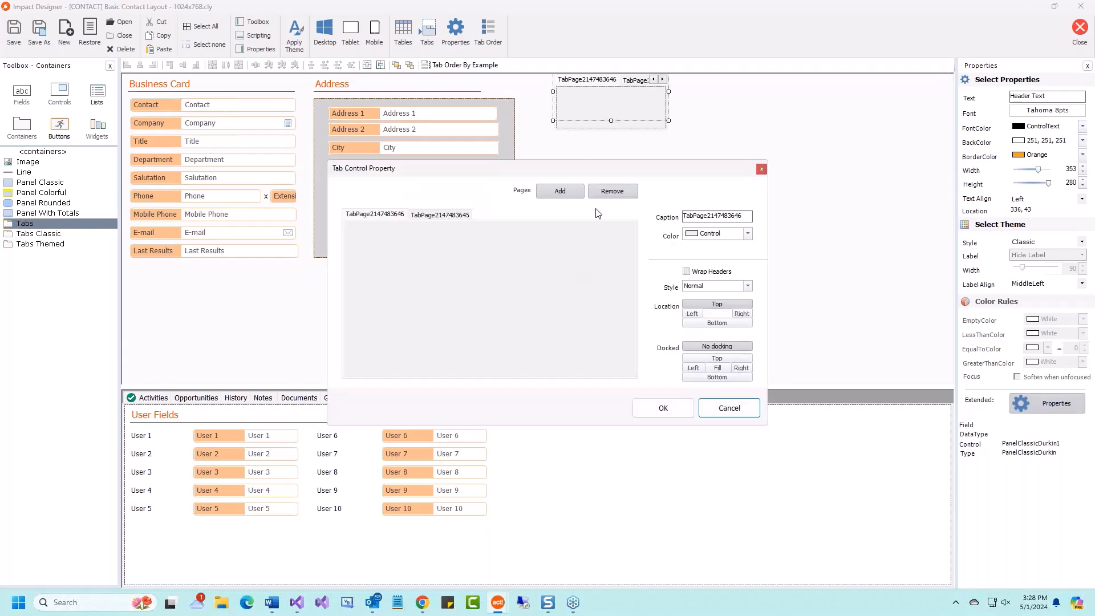
pyautogui.moveTo(742, 216); pyautogui.dragTo(685, 216)
pyautogui.write('1111111')
pyautogui.click(406, 215)
pyautogui.moveTo(738, 216); pyautogui.dragTo(684, 216)
pyautogui.write('222222')
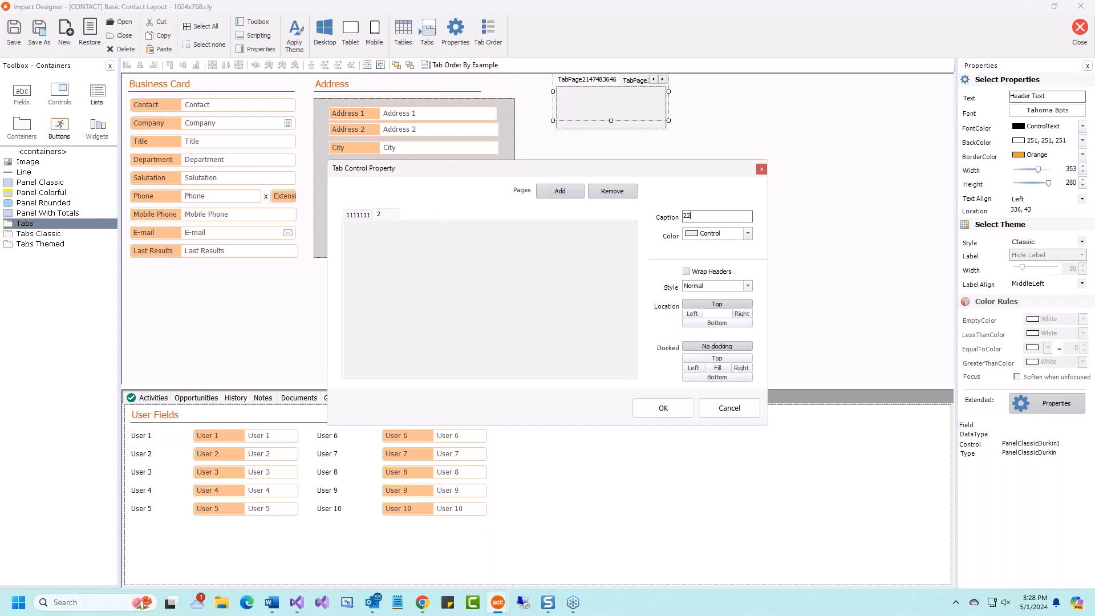
pyautogui.click(665, 405)
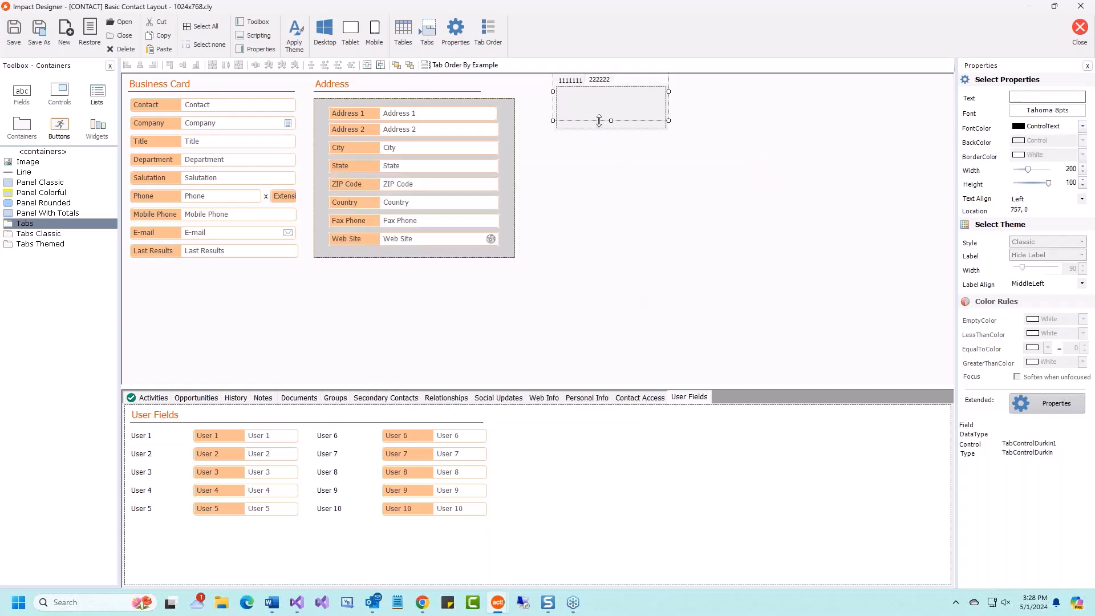
# - Delete the 222222 page and the whole plain tab control from the layout
pyautogui.click(632, 94)
pyautogui.press('Delete')
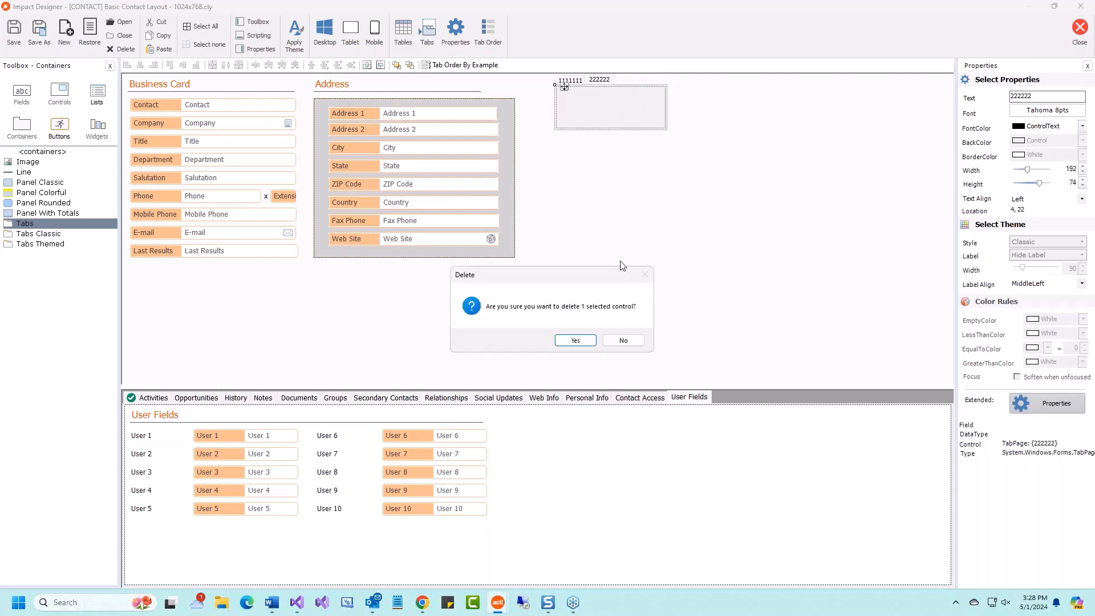
pyautogui.click(575, 340)
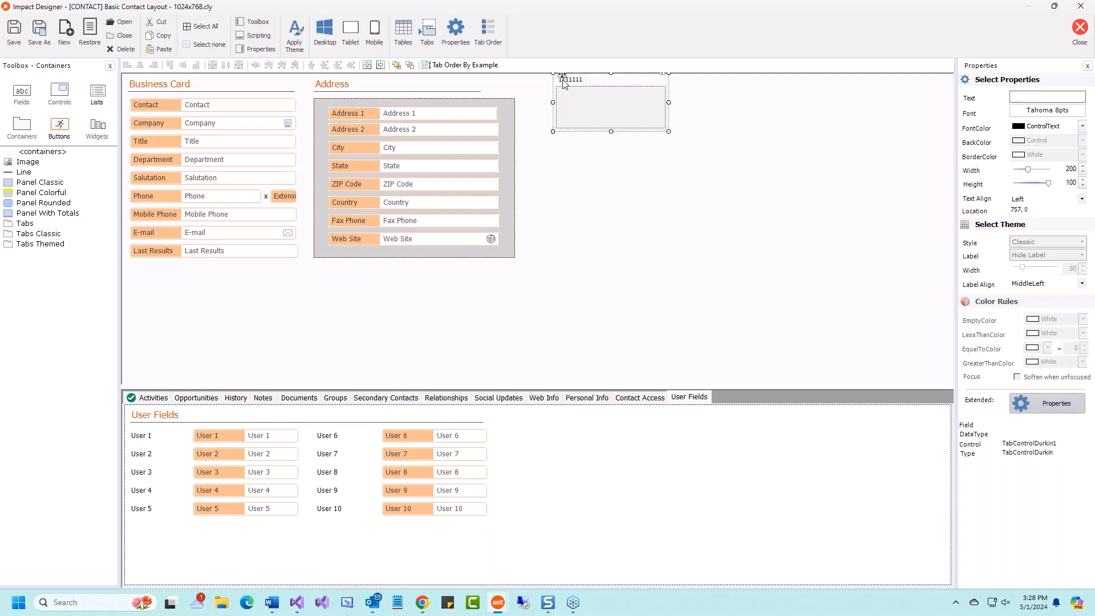
pyautogui.press('Delete')
pyautogui.click(575, 342)
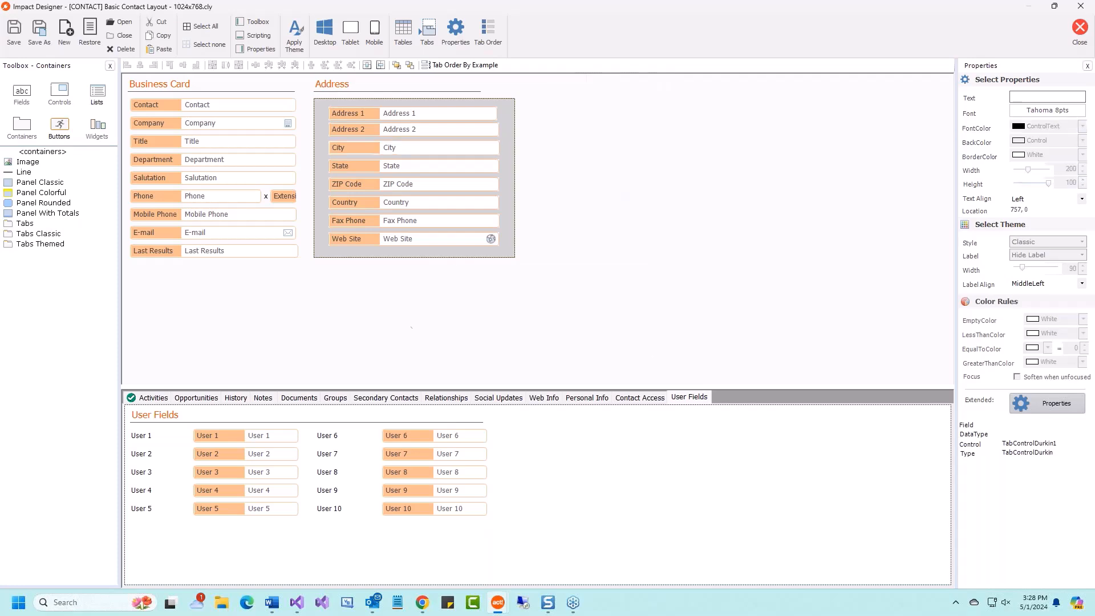
# - Place a Tabs Themed container in the empty area beside the Address panel and preview its two default pages
pyautogui.click(45, 247)
pyautogui.moveTo(29, 244); pyautogui.dragTo(562, 99)
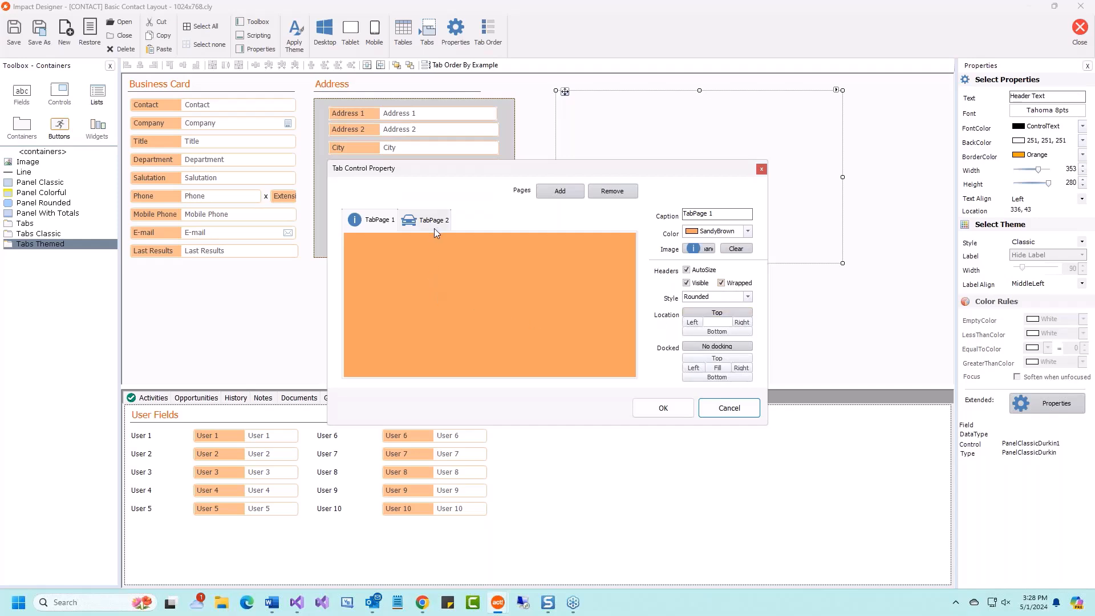
pyautogui.click(431, 222)
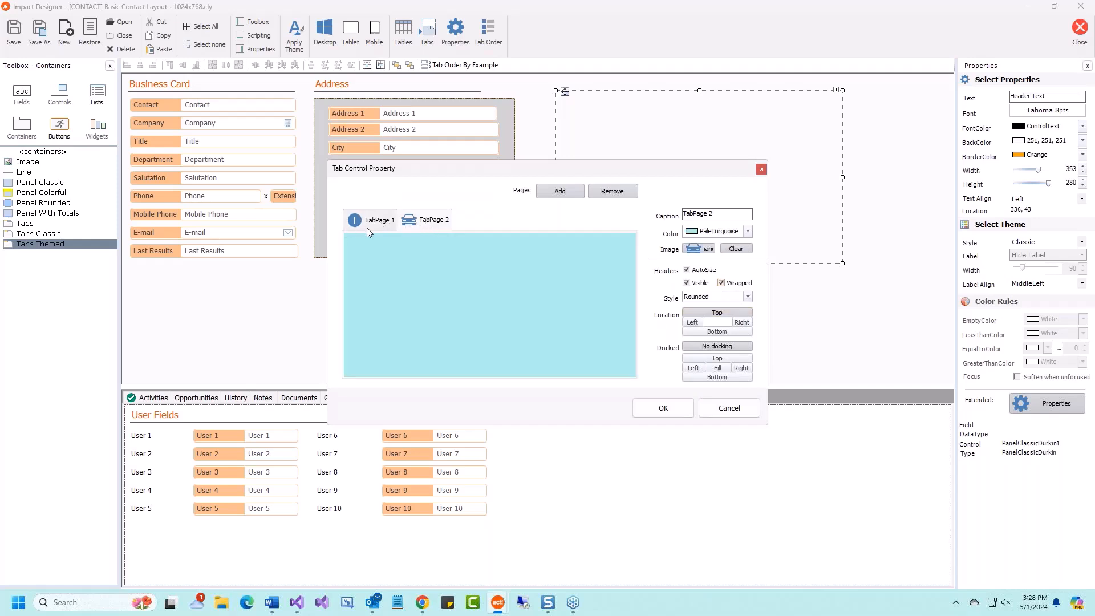
pyautogui.click(368, 227)
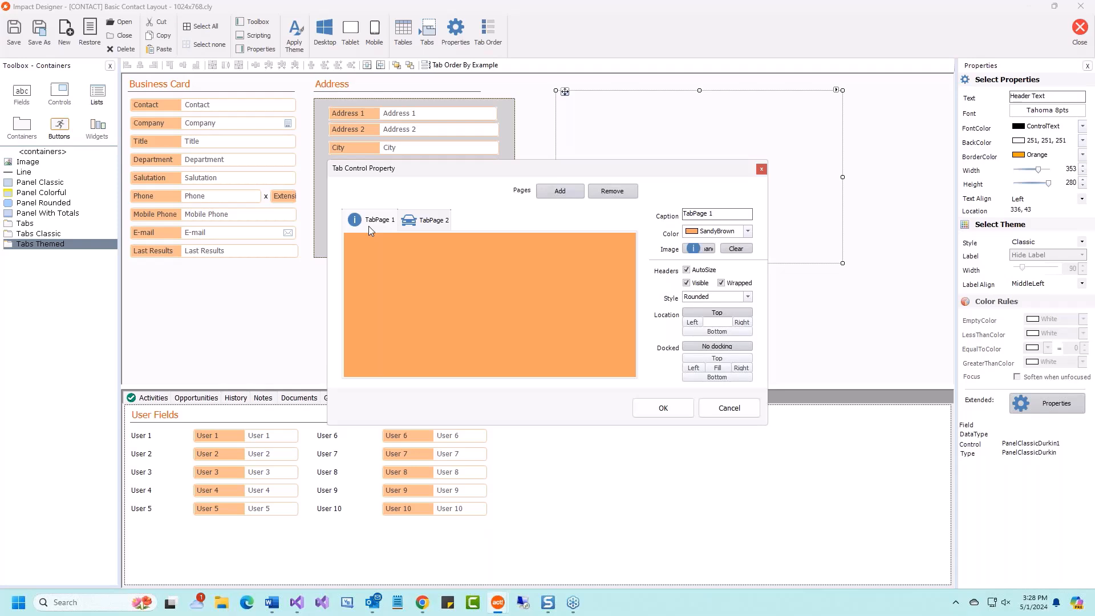
# - Caption the first themed tab page History and give it the History.png icon
pyautogui.moveTo(724, 214); pyautogui.dragTo(648, 219)
pyautogui.write('History')
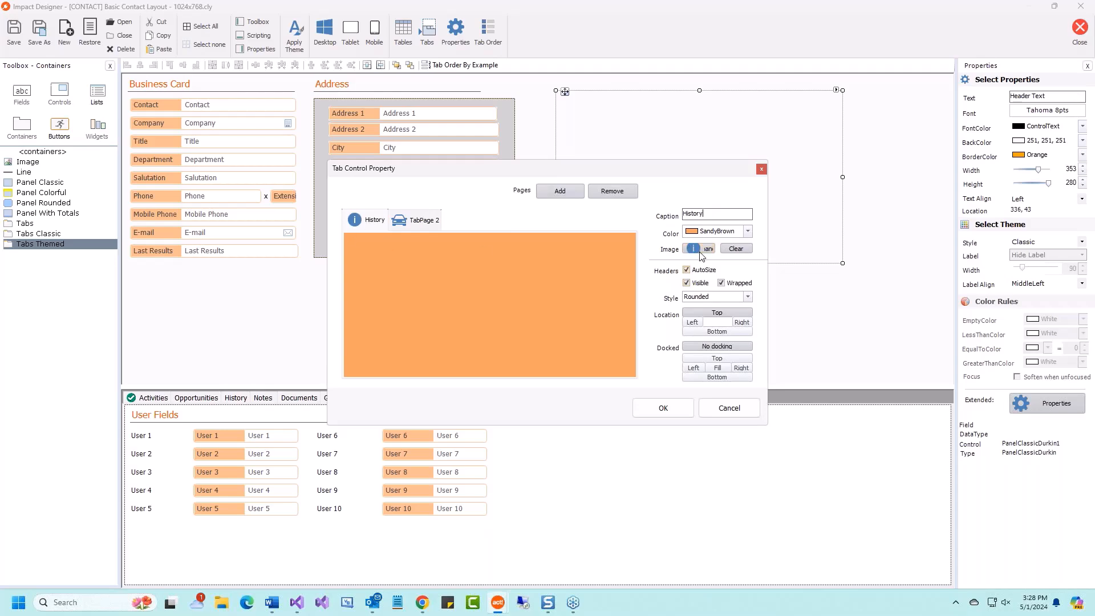
pyautogui.click(698, 250)
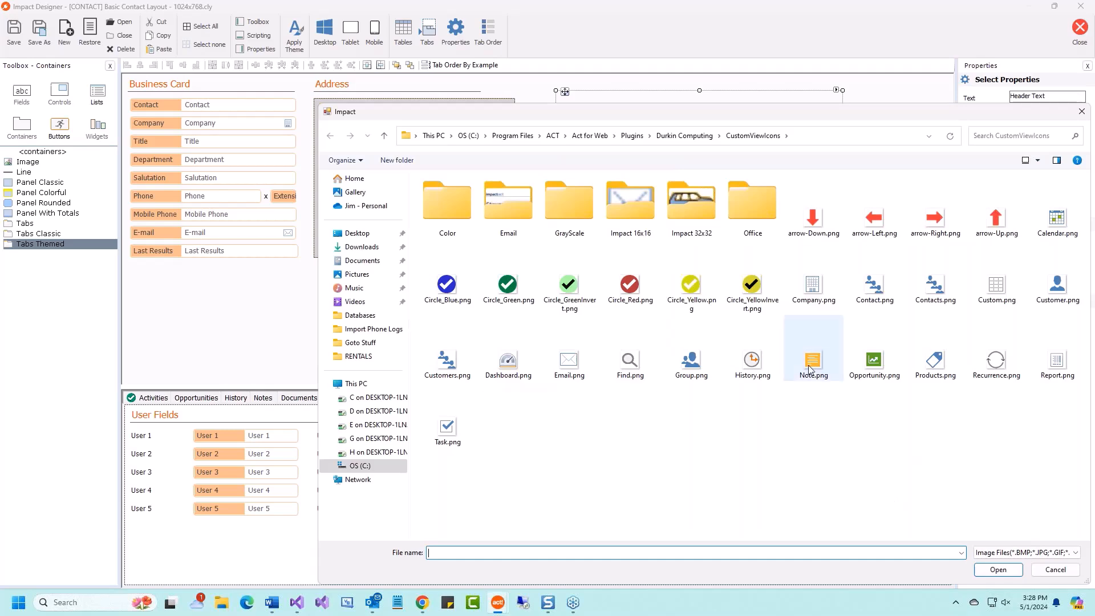
pyautogui.click(751, 365)
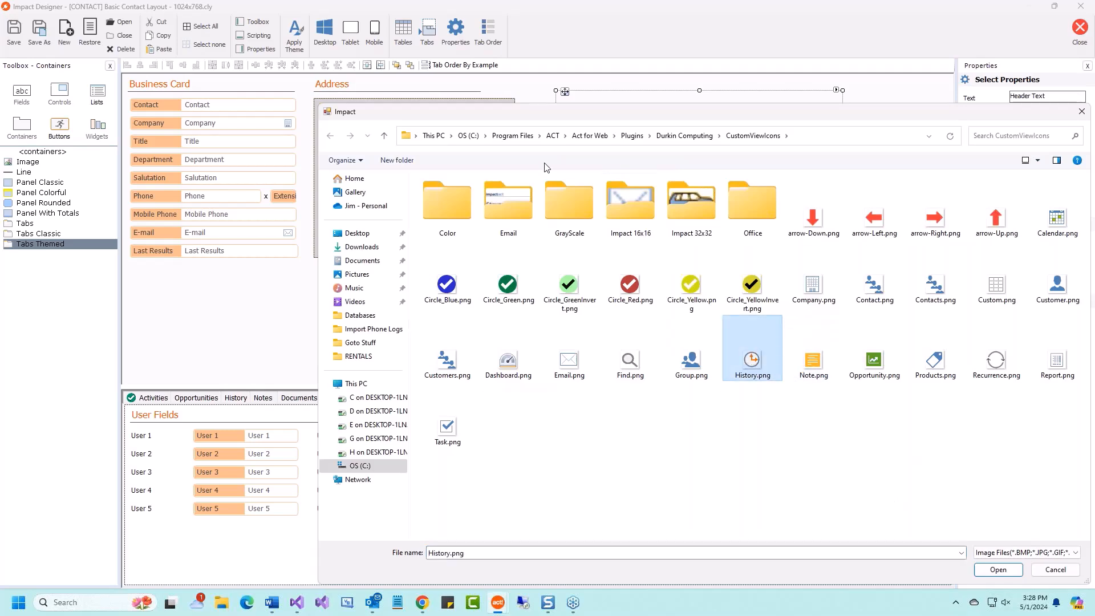
pyautogui.click(999, 569)
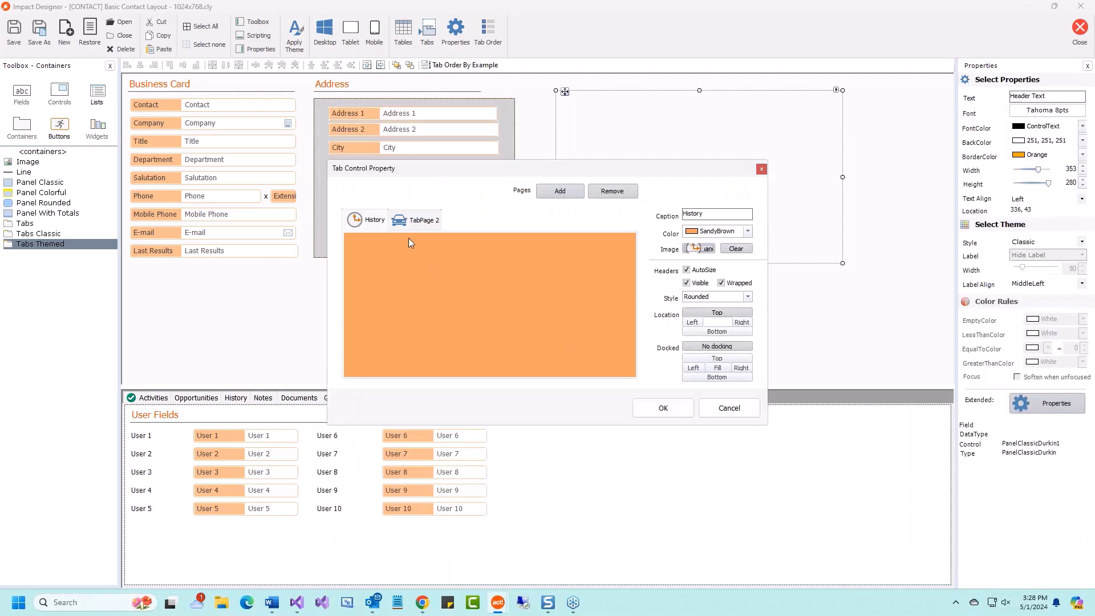
# - Caption the second themed tab page Notes, give it the Note.png icon, and apply the tab control properties
pyautogui.click(415, 220)
pyautogui.moveTo(720, 214); pyautogui.dragTo(661, 215)
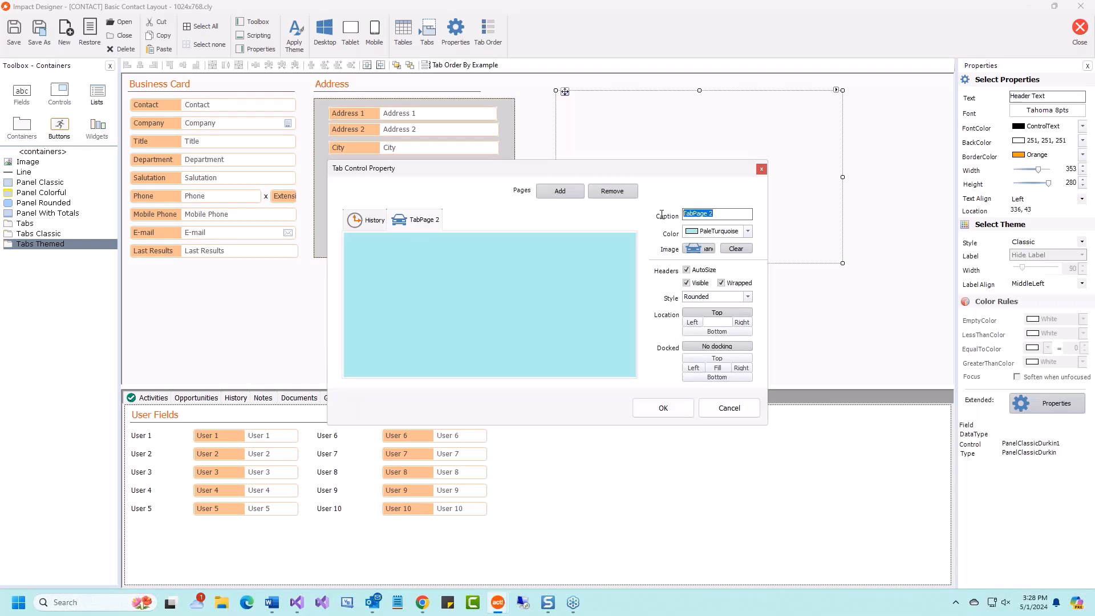
pyautogui.write('NOtes')
pyautogui.click(699, 248)
pyautogui.click(1052, 571)
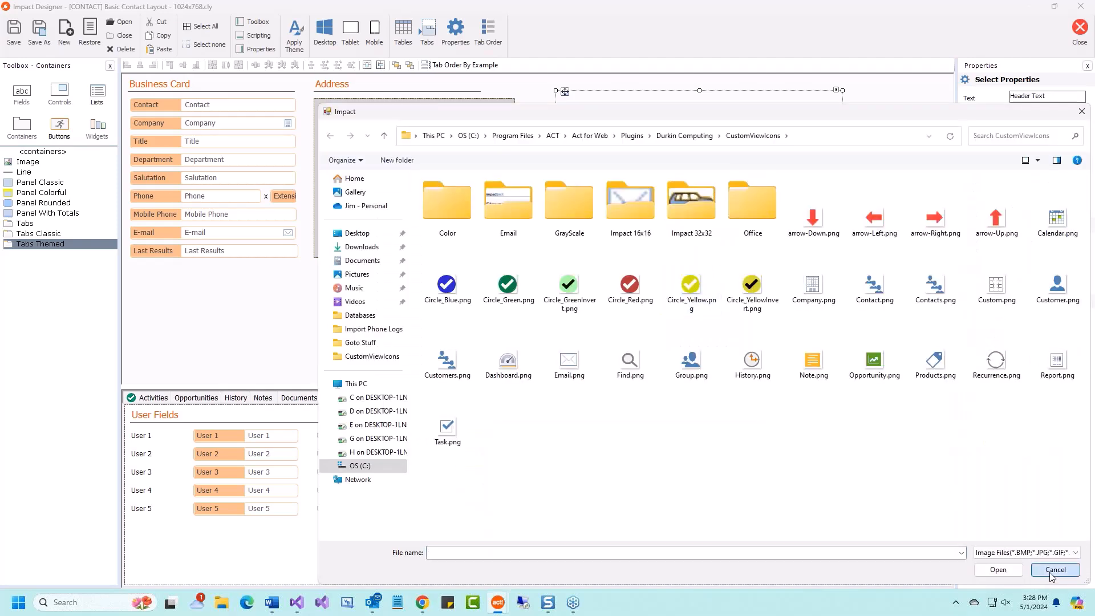
pyautogui.click(801, 361)
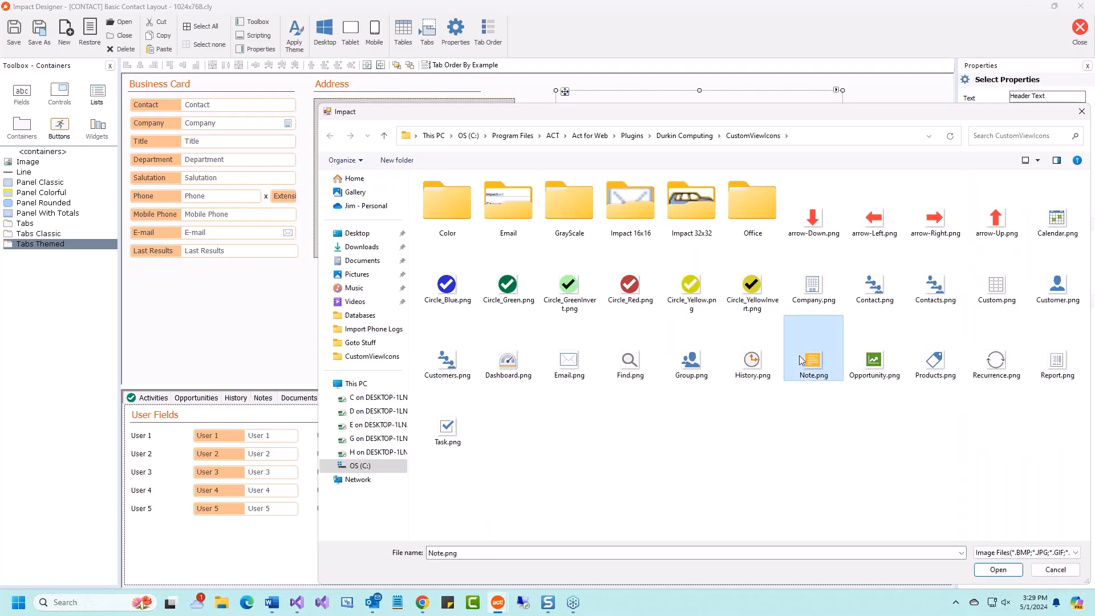
pyautogui.click(998, 569)
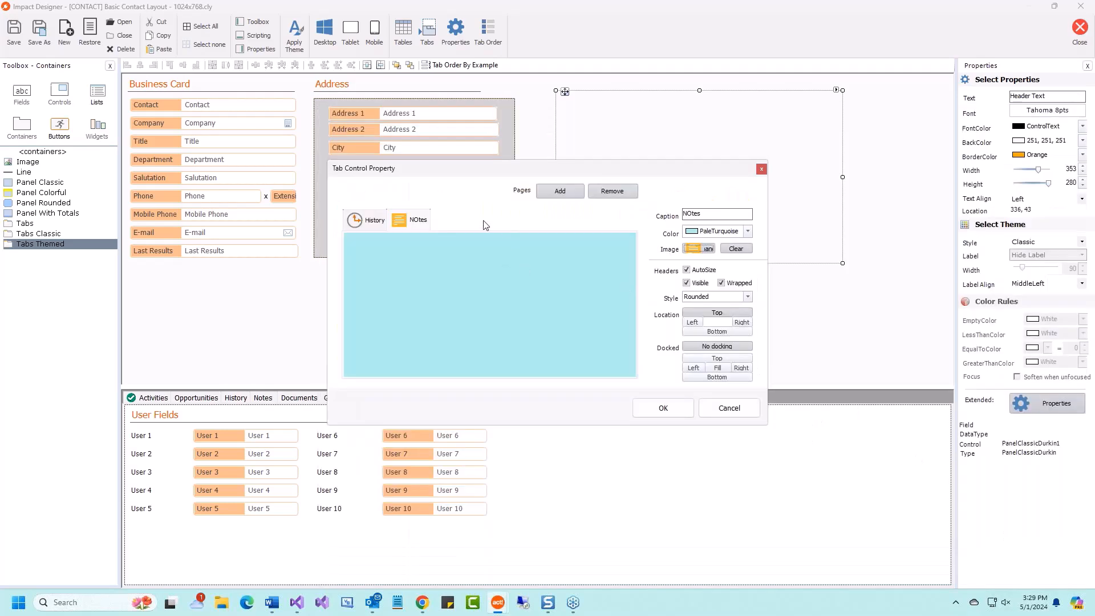
pyautogui.click(364, 223)
pyautogui.click(408, 220)
pyautogui.write('o')
pyautogui.click(663, 408)
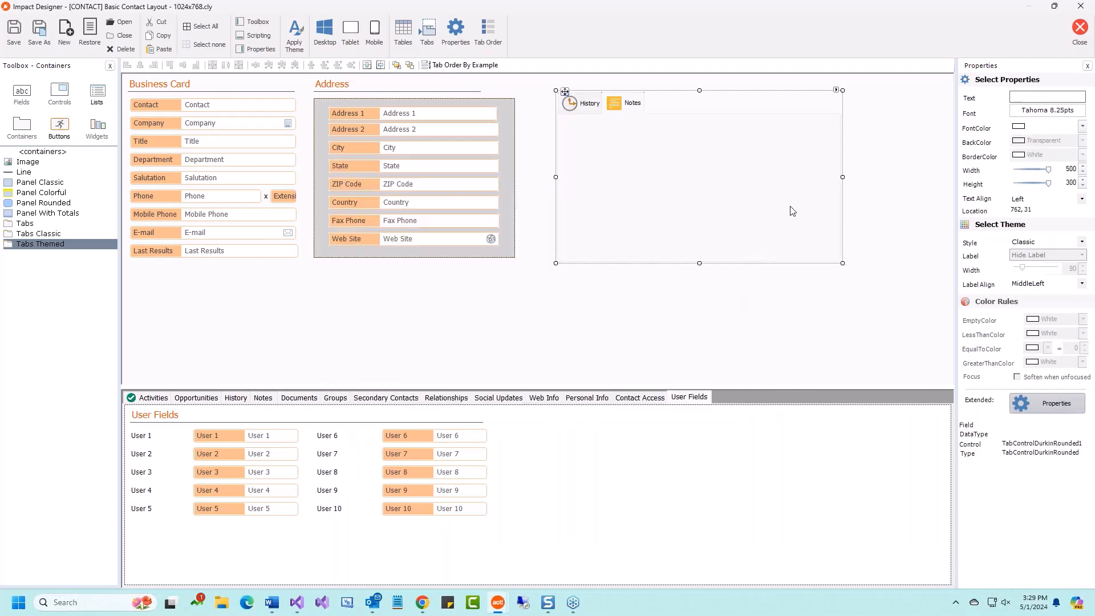
# - Enlarge the themed tab control to about 639 by 314 and check both pages, leaving the History page active
pyautogui.moveTo(844, 264); pyautogui.dragTo(923, 272)
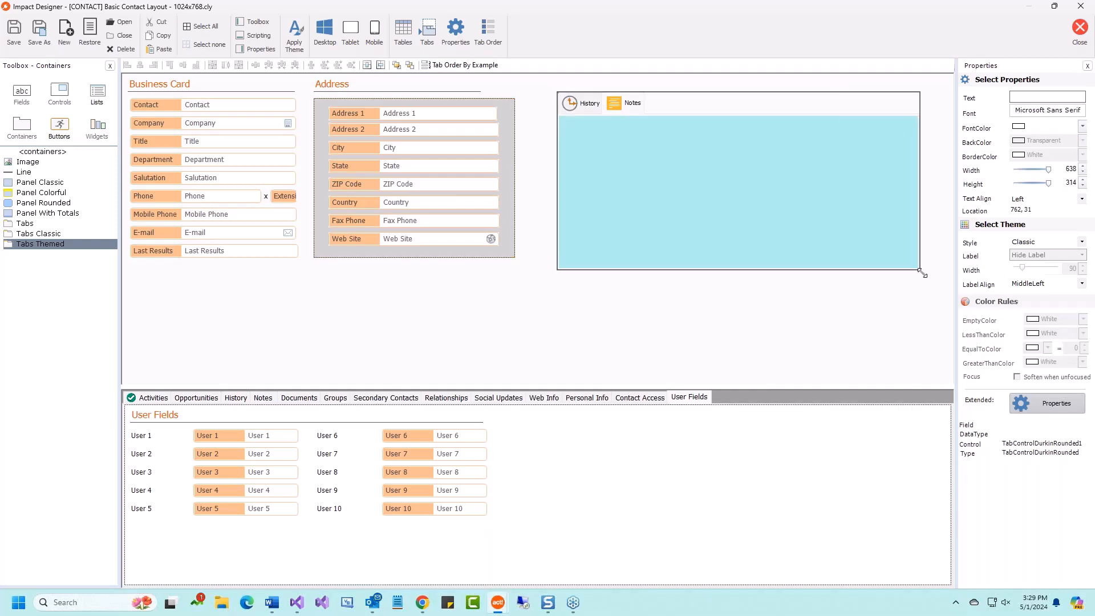
pyautogui.click(593, 104)
pyautogui.click(622, 106)
pyautogui.click(580, 110)
pyautogui.click(620, 107)
pyautogui.click(574, 109)
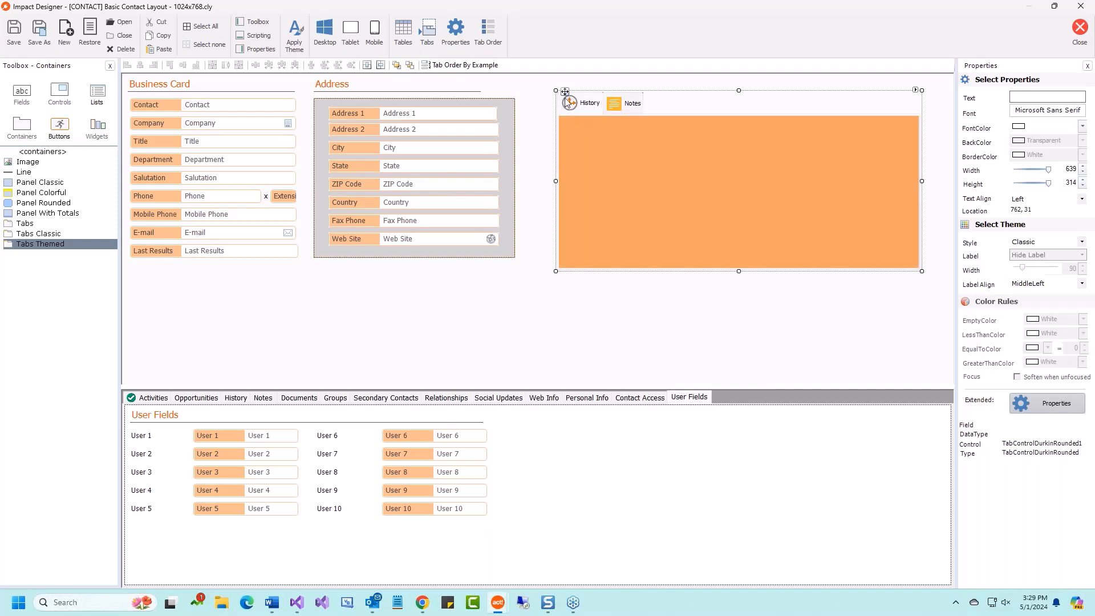
# - Add a List of Histories to the History page and set its docking to Fill
pyautogui.click(98, 94)
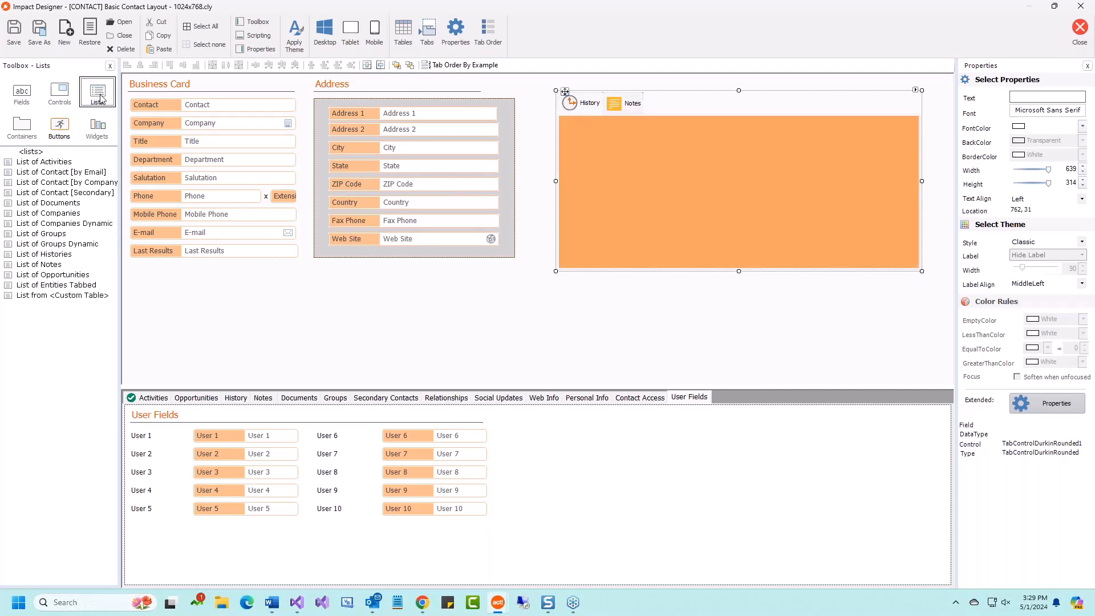
pyautogui.moveTo(56, 256); pyautogui.dragTo(600, 137)
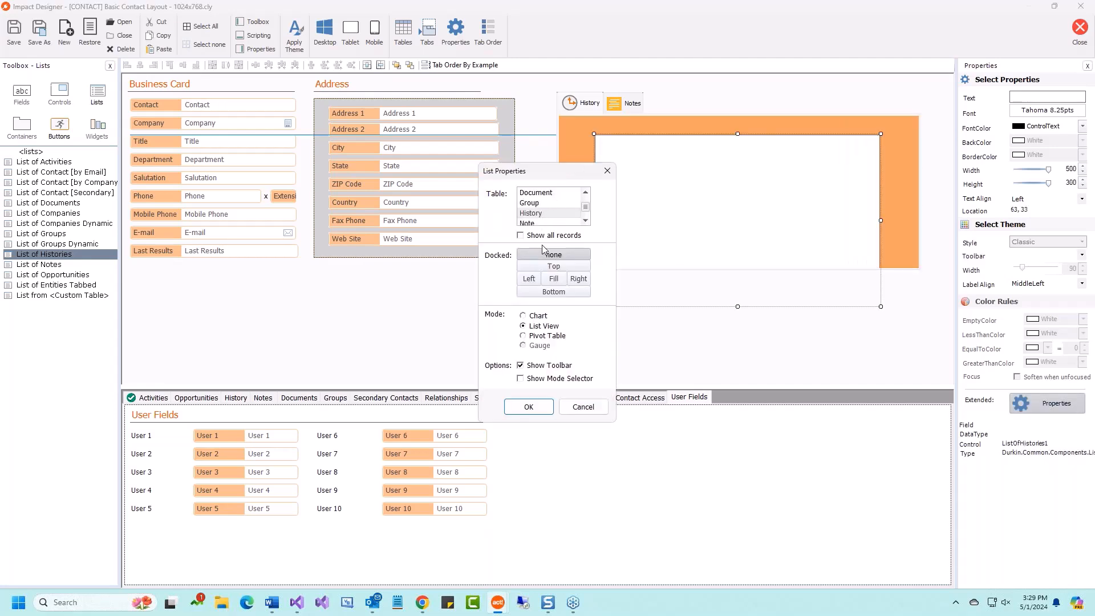
pyautogui.click(529, 407)
pyautogui.moveTo(676, 189)
pyautogui.mouseDown()
pyautogui.moveTo(707, 195)
pyautogui.moveTo(649, 175)
pyautogui.moveTo(799, 251)
pyautogui.moveTo(676, 185)
pyautogui.mouseUp()
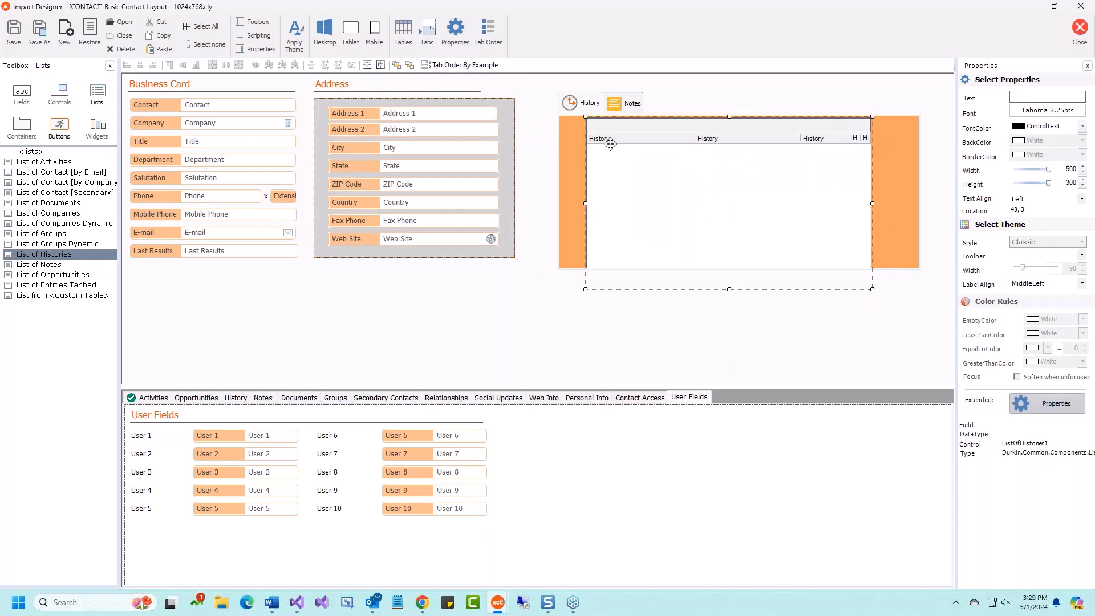
pyautogui.click(456, 34)
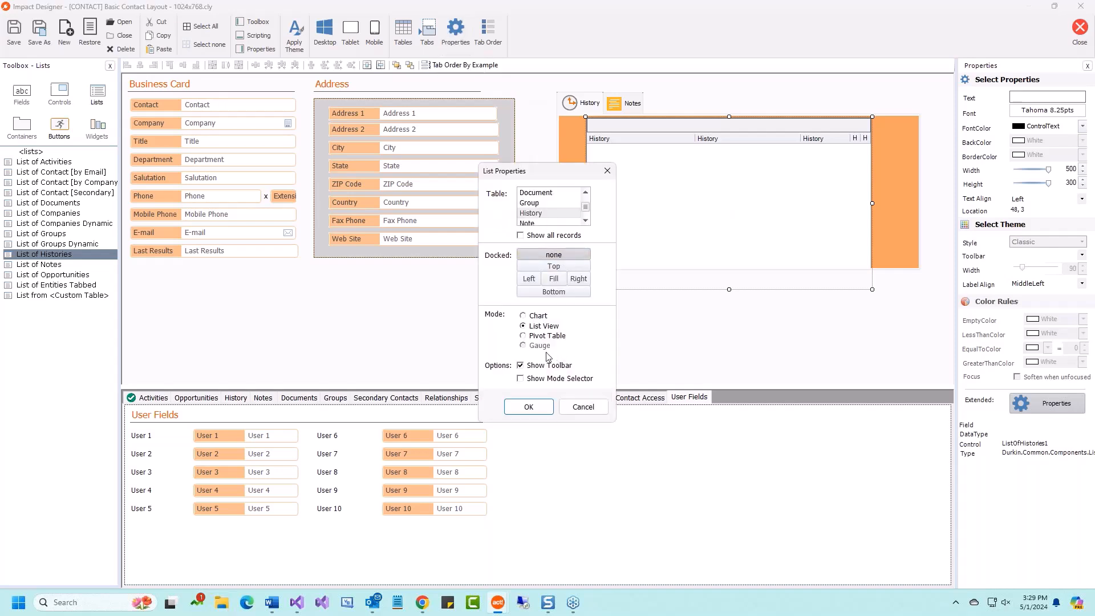
pyautogui.click(554, 279)
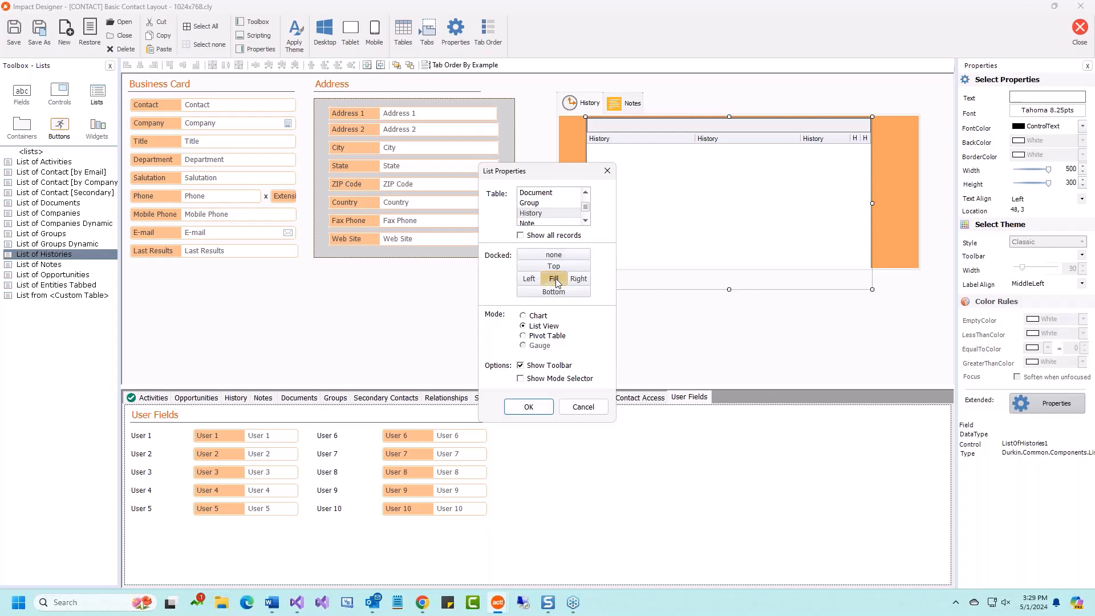
pyautogui.click(528, 408)
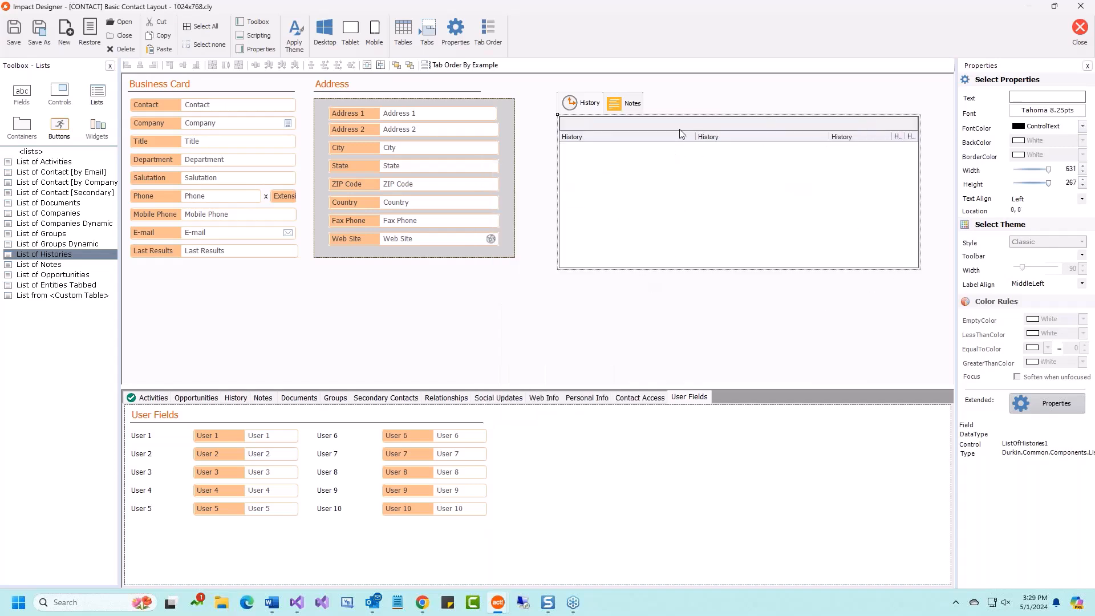
# - Add a List of Notes docked as Fill to the Notes page, and increase the tab control's height to about 419
pyautogui.click(621, 105)
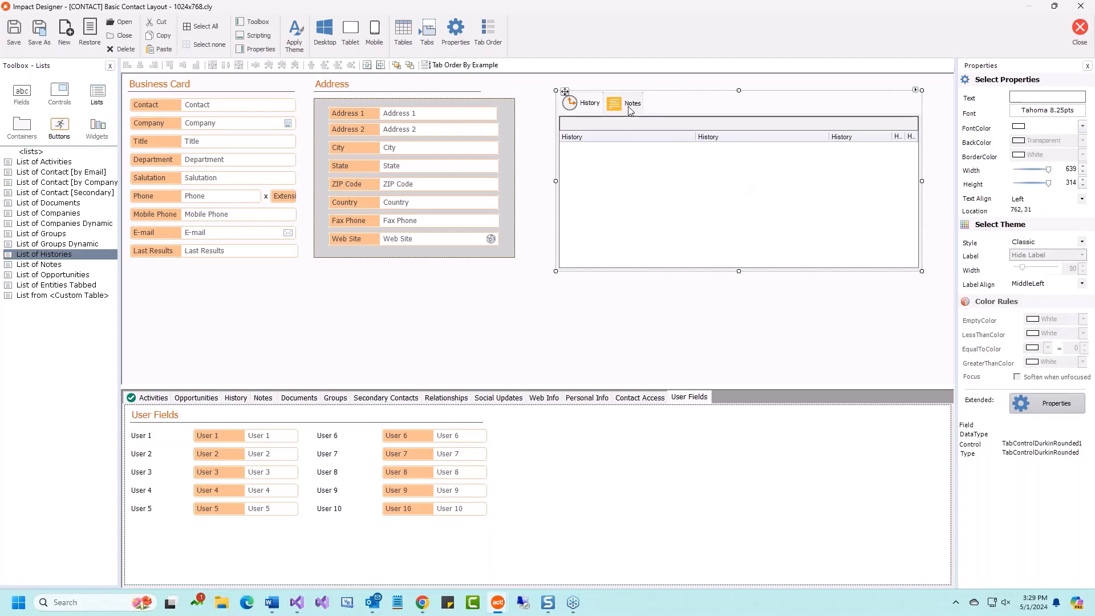
pyautogui.click(630, 109)
pyautogui.click(43, 266)
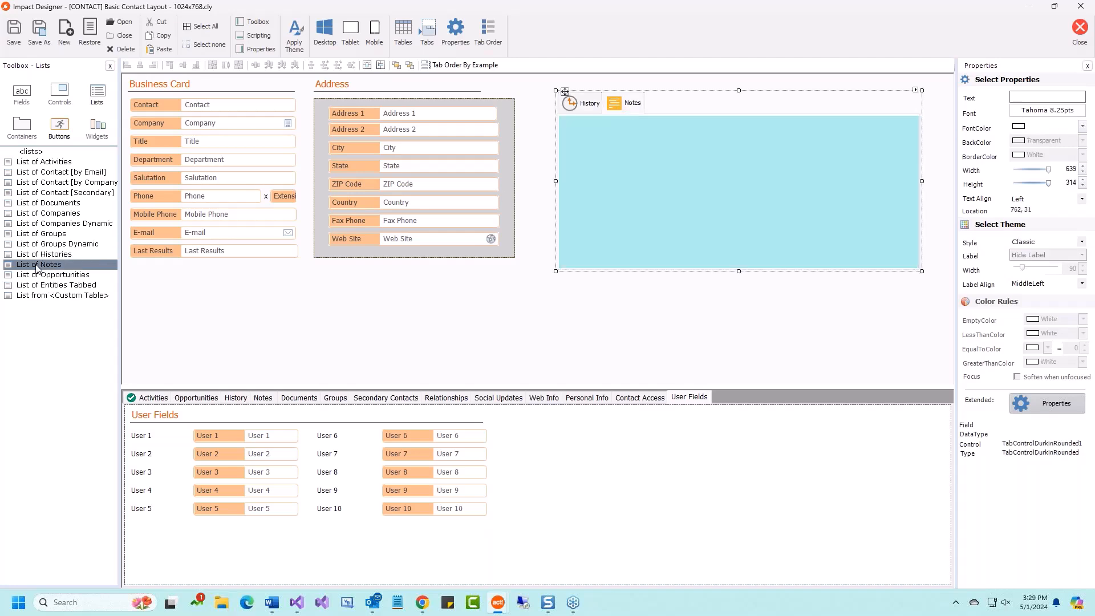
pyautogui.click(601, 143)
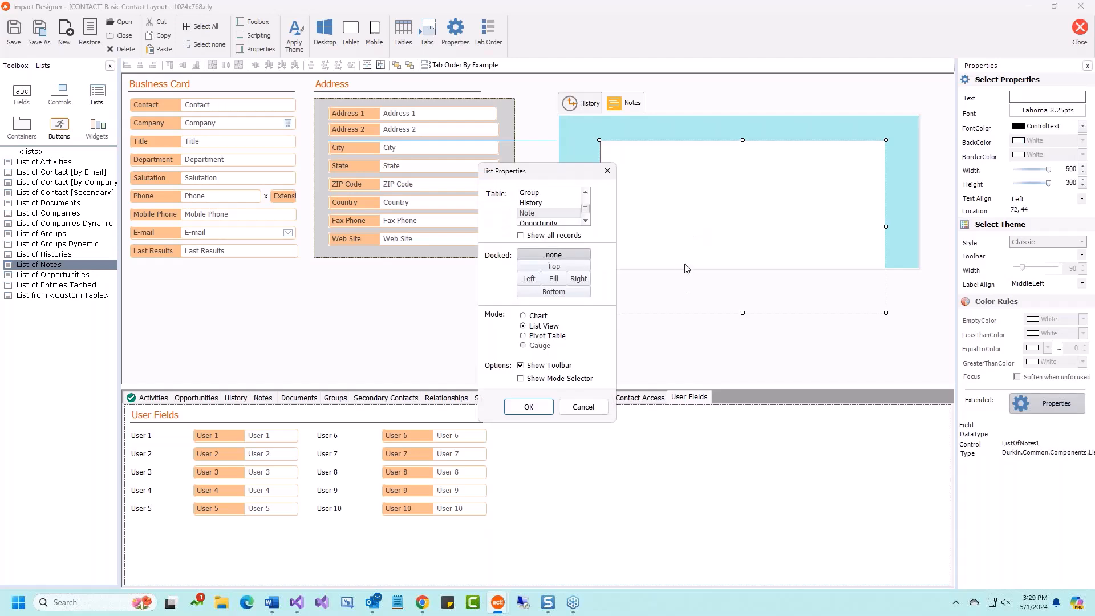
pyautogui.click(553, 279)
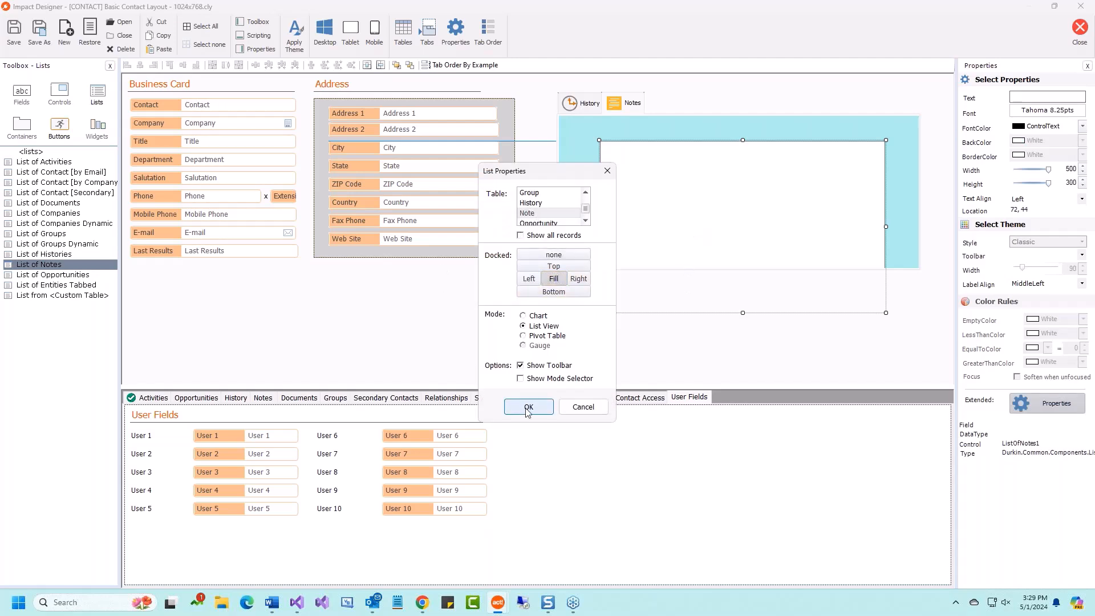
pyautogui.click(528, 407)
pyautogui.click(697, 103)
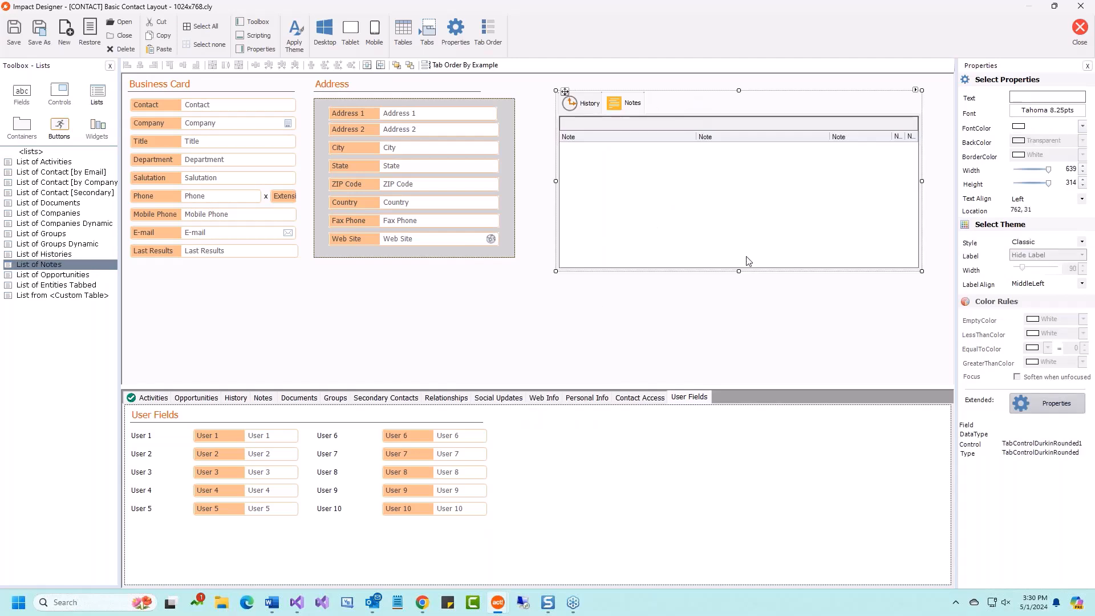
pyautogui.moveTo(739, 271); pyautogui.dragTo(738, 328)
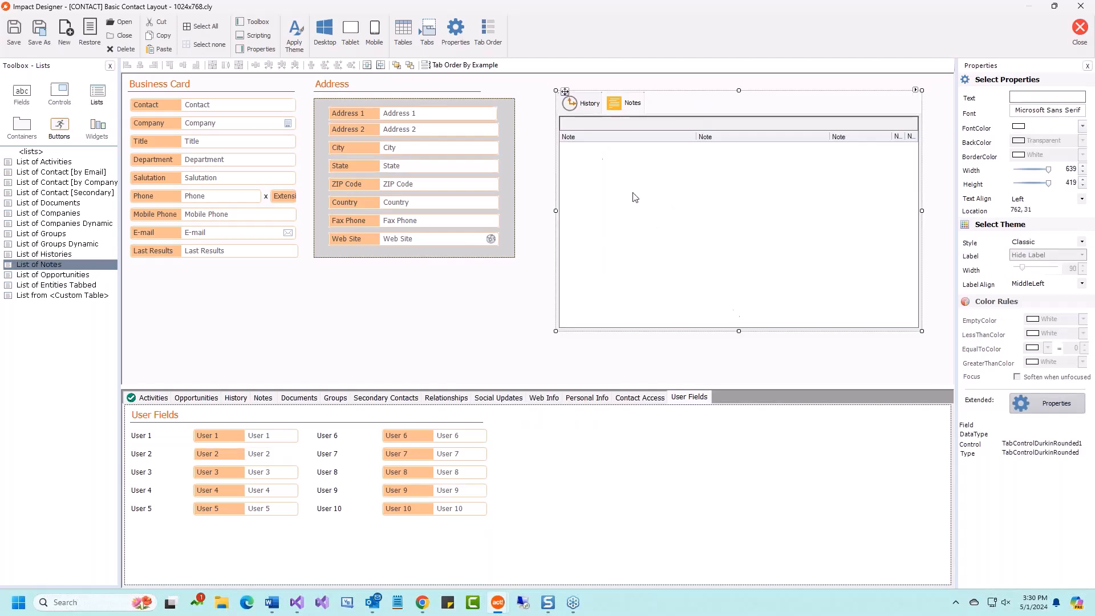
# - Check the History and Notes tab pages, then save the layout and close the Impact Designer
pyautogui.click(584, 104)
pyautogui.click(626, 106)
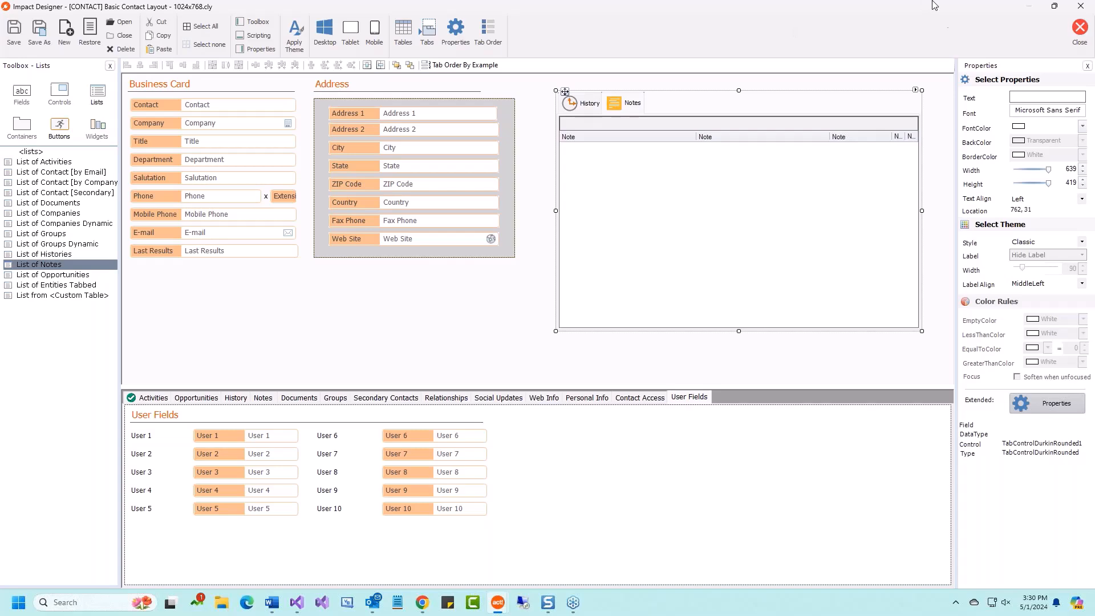
pyautogui.click(1080, 32)
pyautogui.click(515, 336)
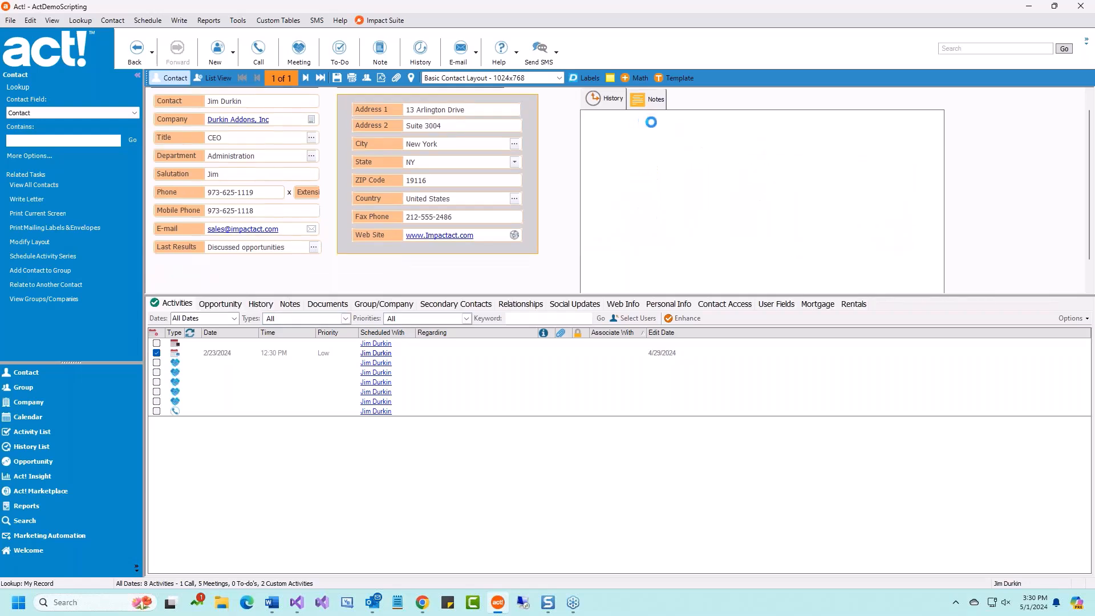
# - Review the Notes and History lists on the contact record and extend the upper layout pane to fit the tab control
pyautogui.click(653, 107)
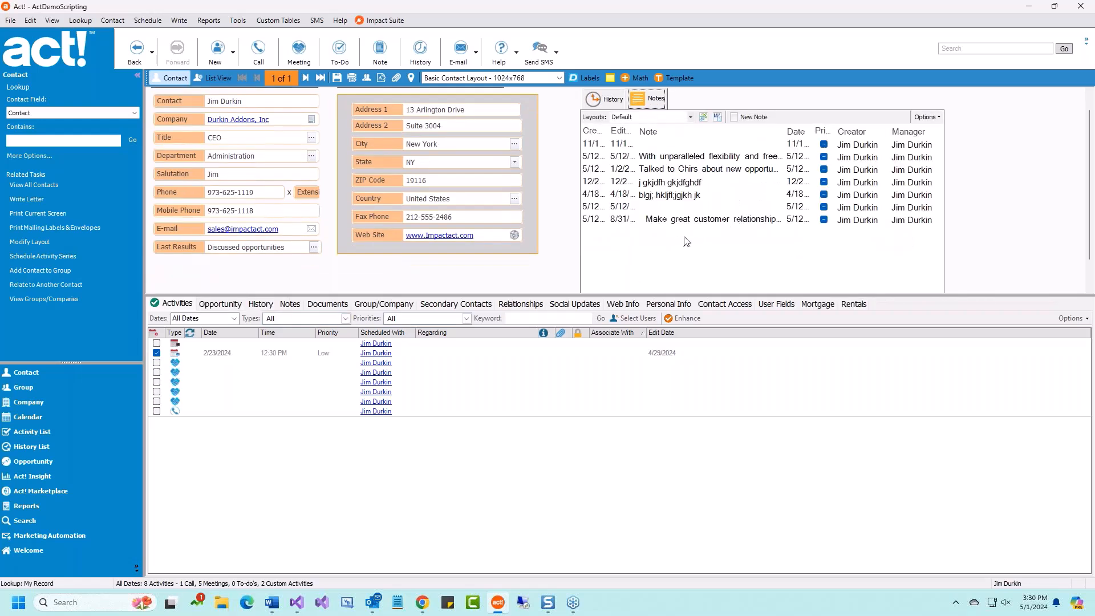
pyautogui.click(602, 100)
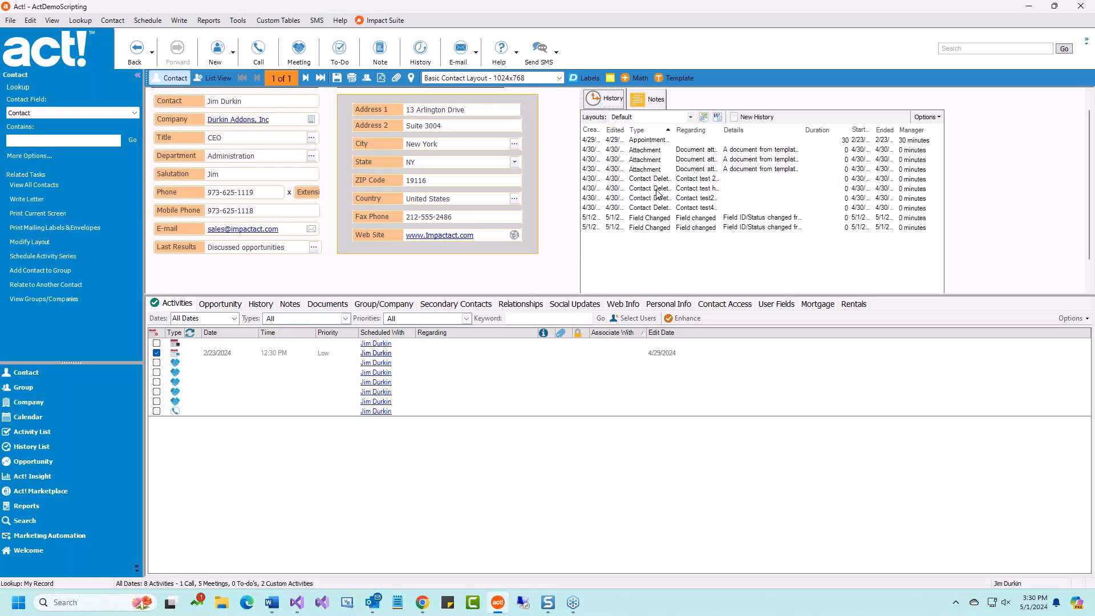
pyautogui.scroll(2, 658, 195)
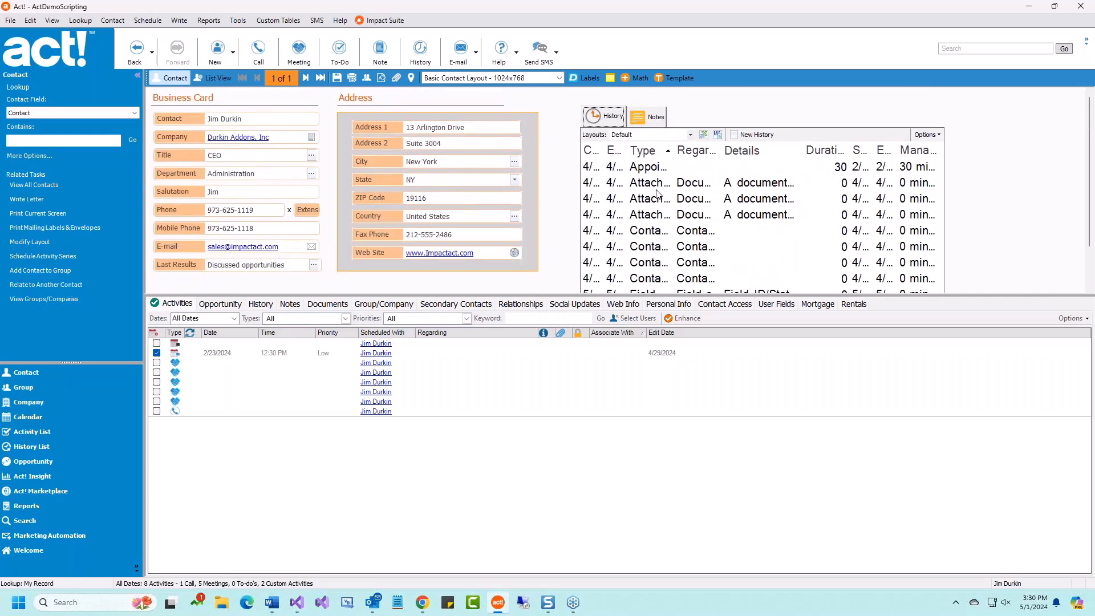
pyautogui.scroll(-1, 658, 194)
pyautogui.moveTo(660, 295); pyautogui.dragTo(660, 363)
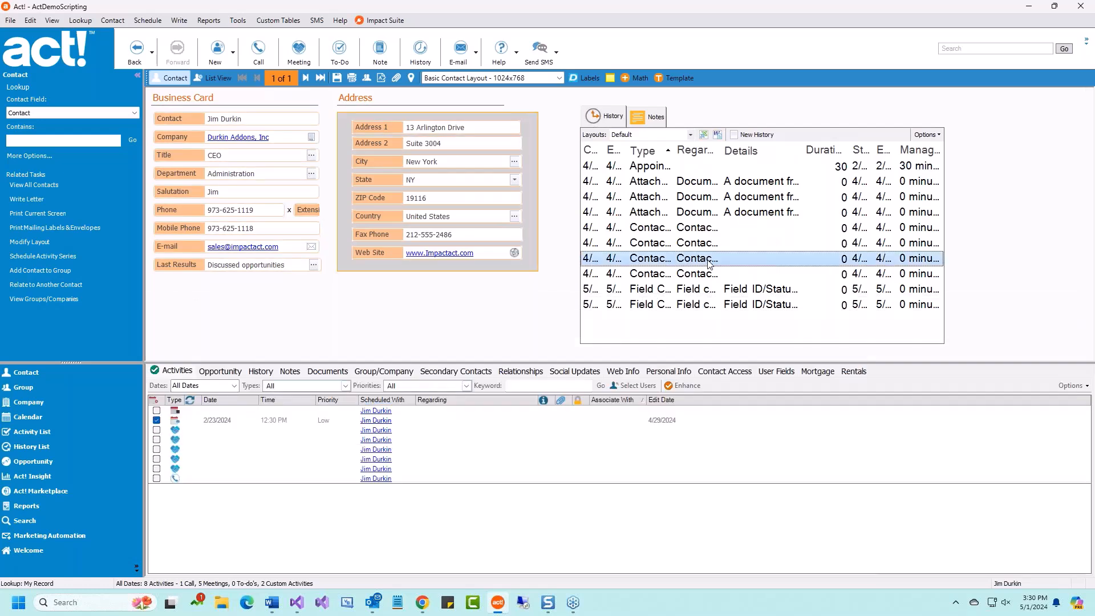
# - Reduce the text size of the History list and the Notes list on the contact record
pyautogui.scroll(-2, 710, 263)
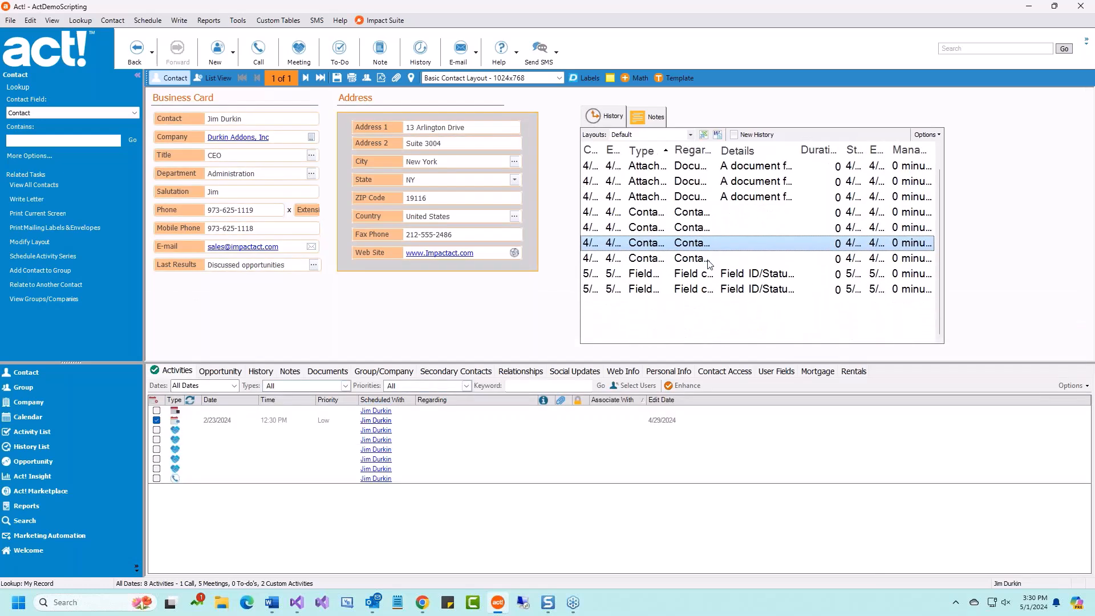
pyautogui.scroll(-3, 710, 262)
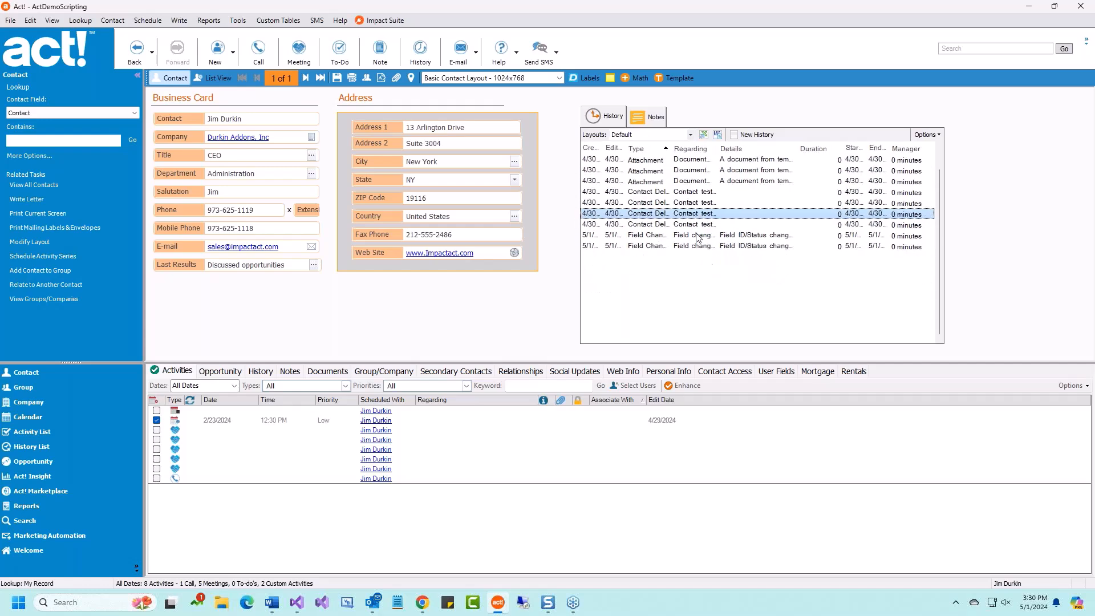
pyautogui.click(653, 117)
pyautogui.scroll(-3, 701, 227)
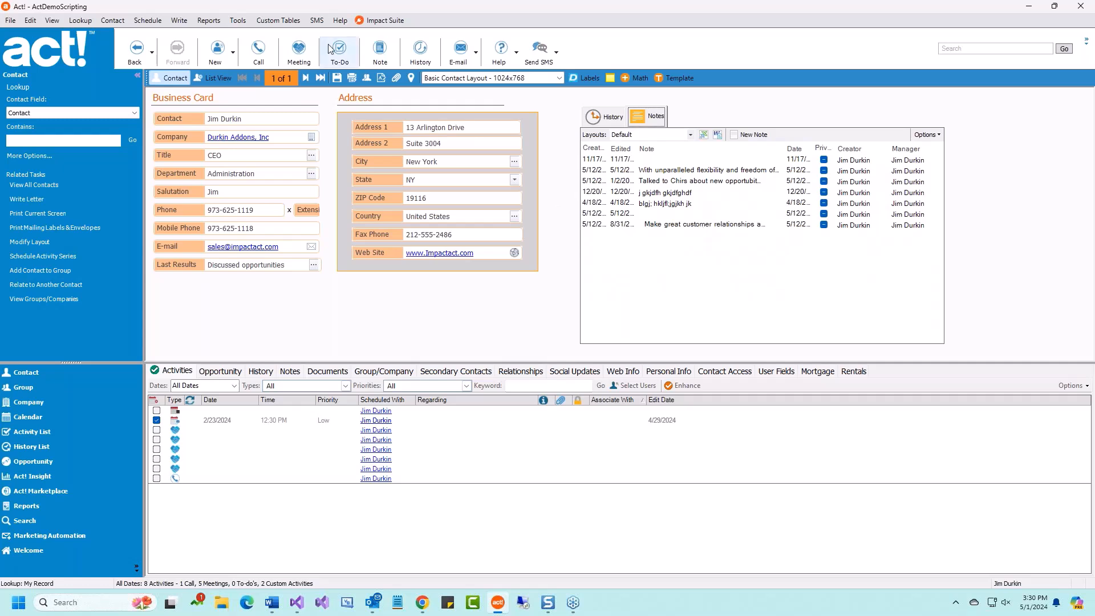
# - Reopen the contact layout in the Impact Designer and display the available button controls
pyautogui.click(238, 20)
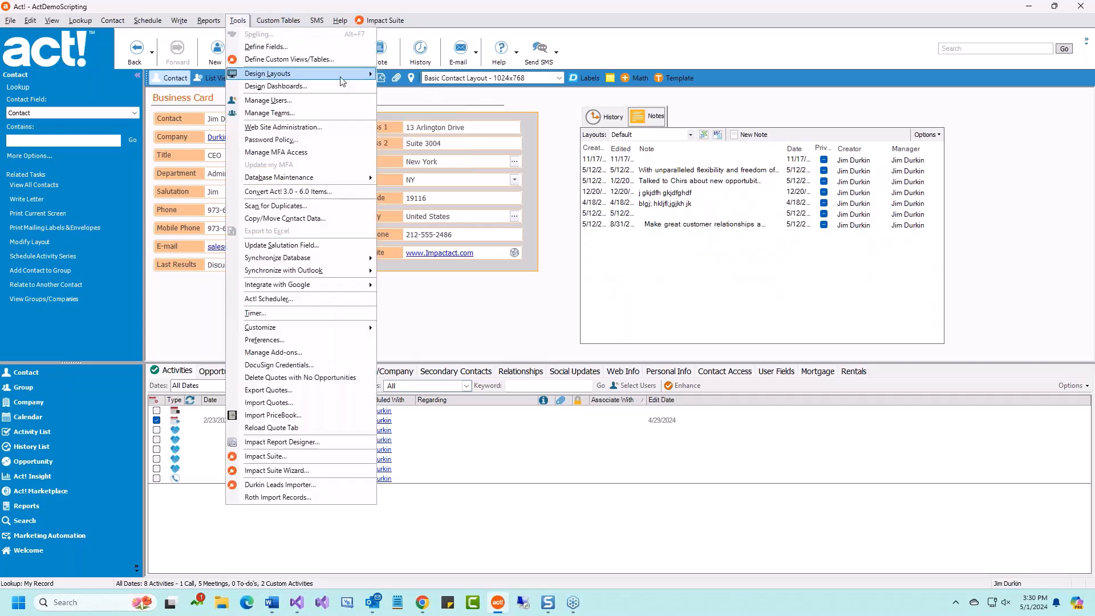
pyautogui.moveTo(342, 81)
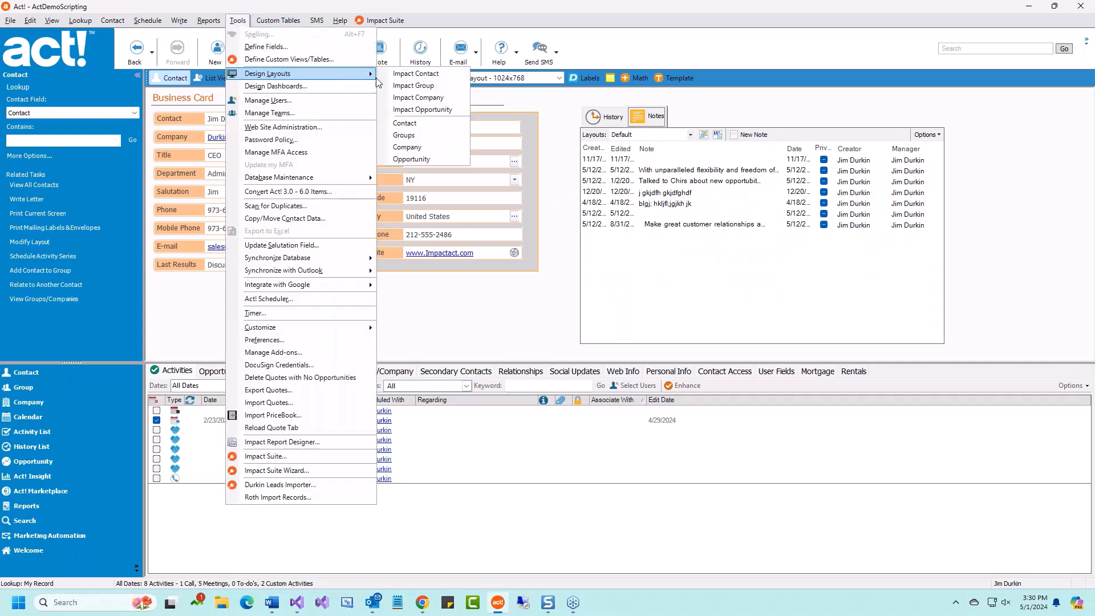
pyautogui.click(414, 74)
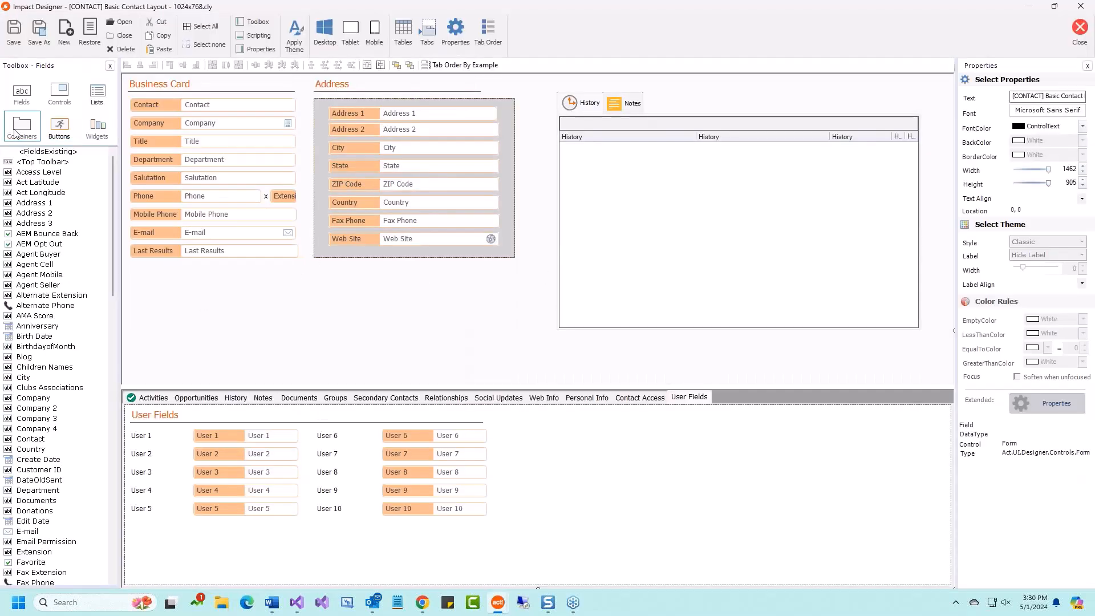
pyautogui.click(17, 134)
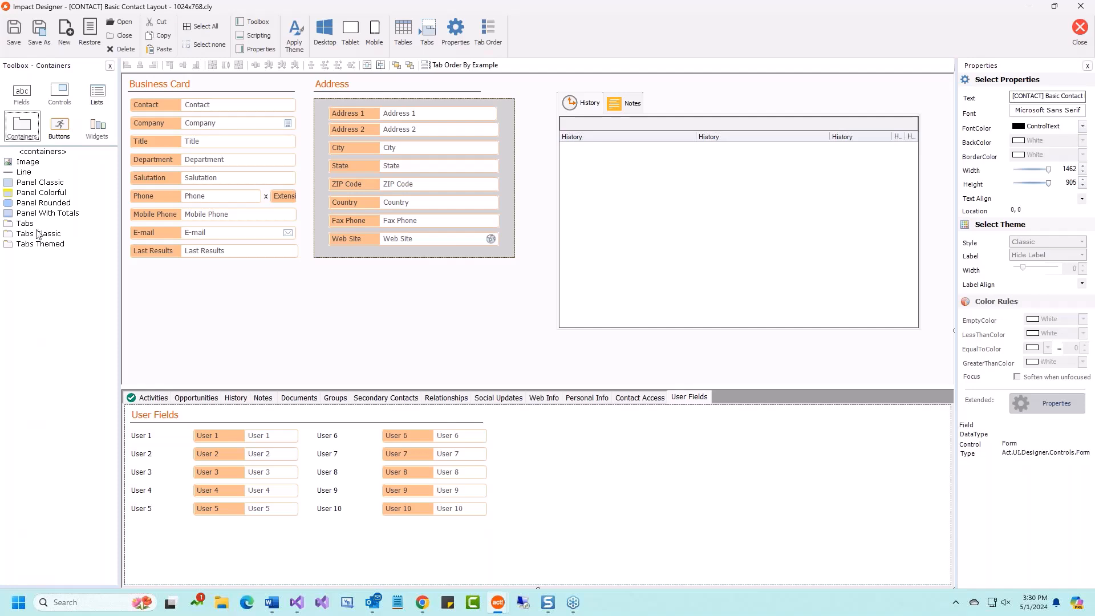
pyautogui.click(59, 126)
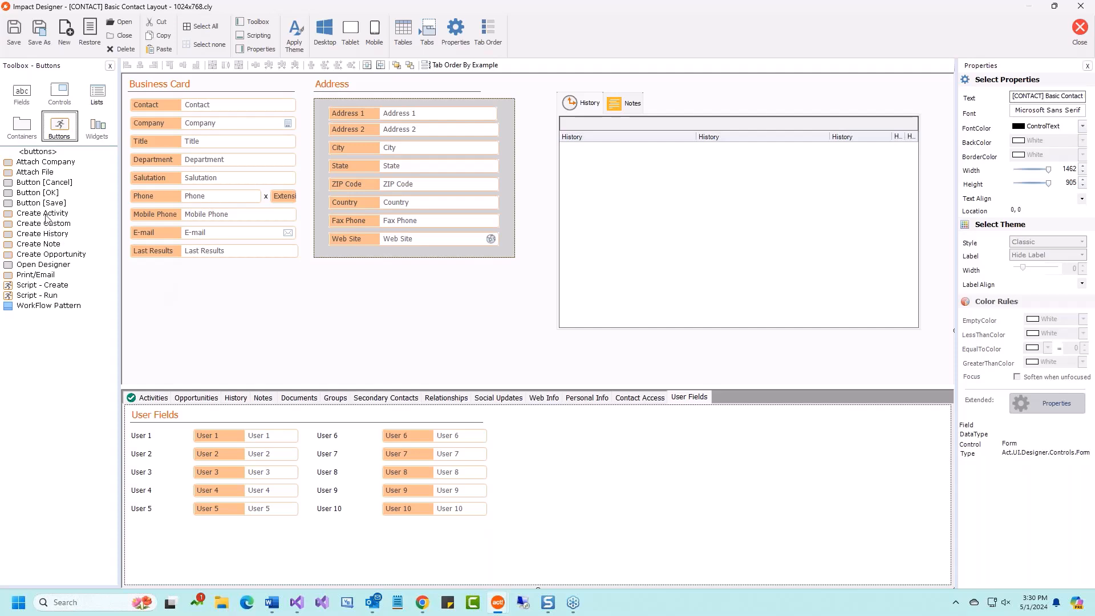
# - Add a Create Activity button below the Address panel, with the text Schedul Follow and the Task.png image
pyautogui.moveTo(46, 218); pyautogui.dragTo(328, 291)
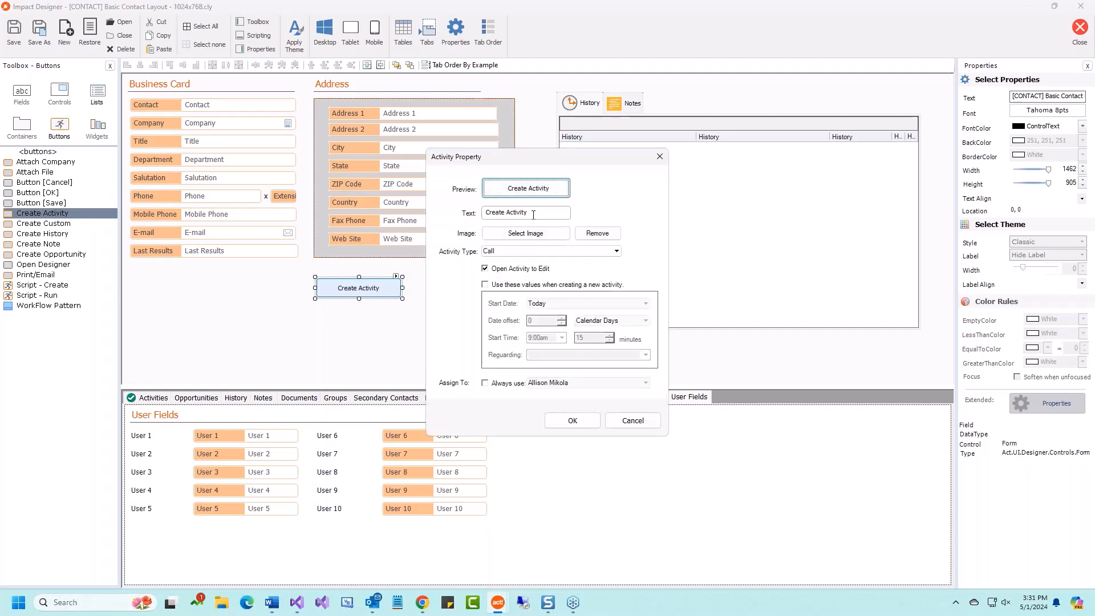
pyautogui.press('Tab')
pyautogui.write('Schedul Follow')
pyautogui.press('Tab')
pyautogui.click(526, 235)
pyautogui.click(448, 434)
pyautogui.doubleClick(447, 434)
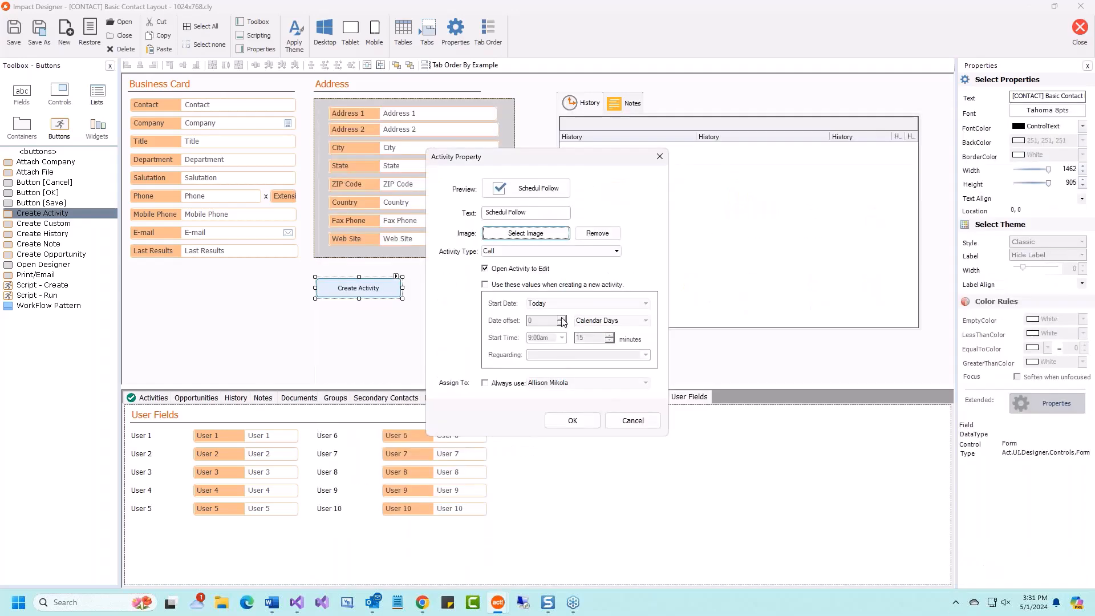
# - Set the button's activity type to To-do, apply its properties, and move it up to location 340, 340
pyautogui.click(515, 255)
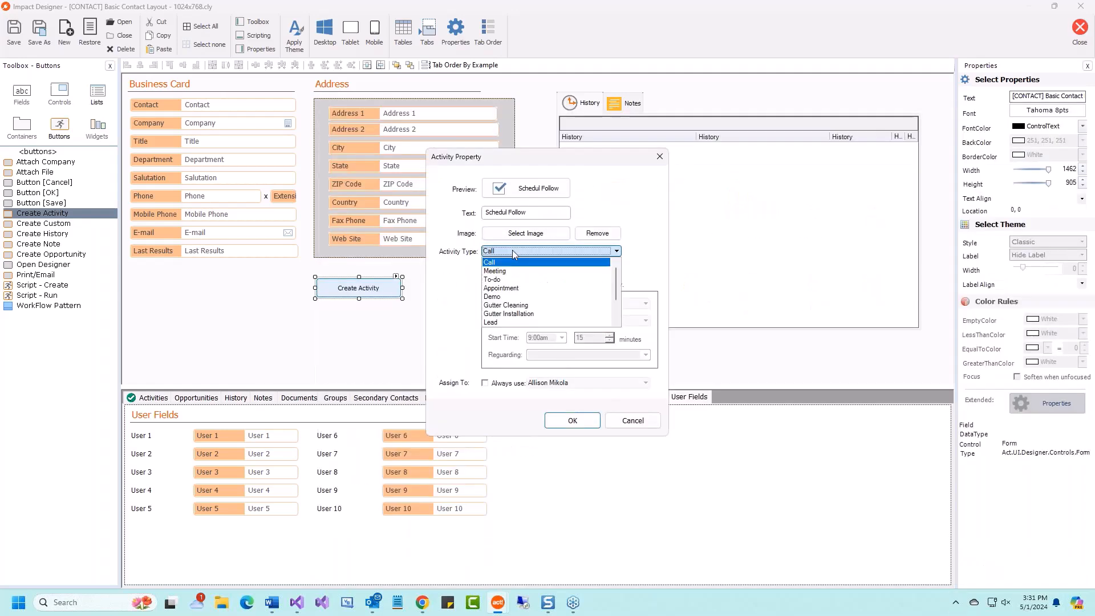
pyautogui.click(530, 278)
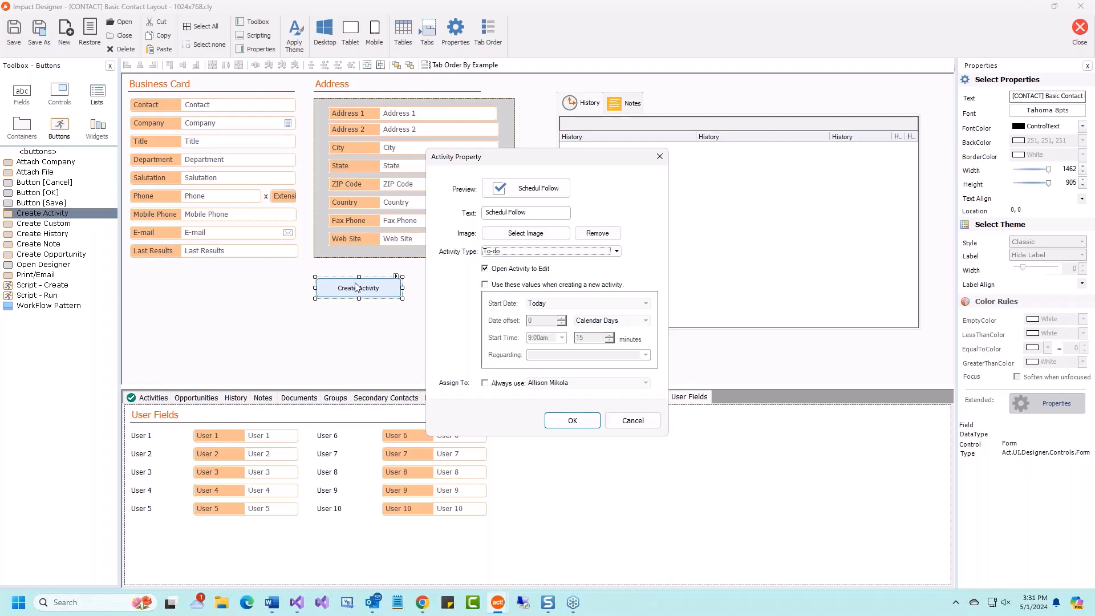
pyautogui.click(571, 422)
pyautogui.moveTo(364, 291)
pyautogui.mouseDown()
pyautogui.moveTo(382, 285)
pyautogui.moveTo(365, 281)
pyautogui.mouseUp()
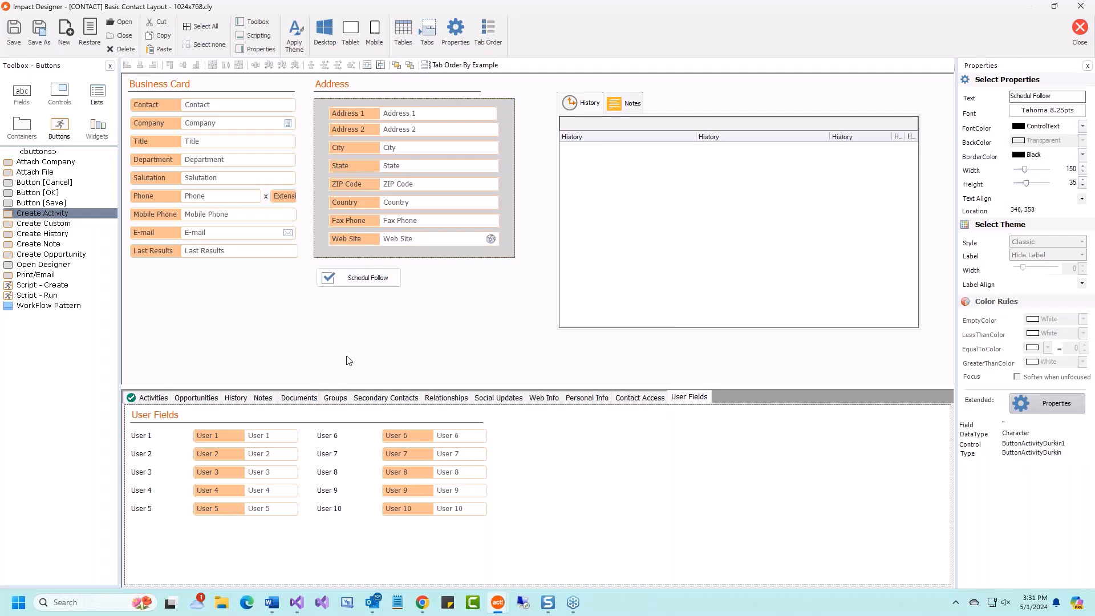
# - Try out a Create History button with an image beside the Schedul Follow button, then delete it from the layout
pyautogui.moveTo(52, 234); pyautogui.dragTo(424, 278)
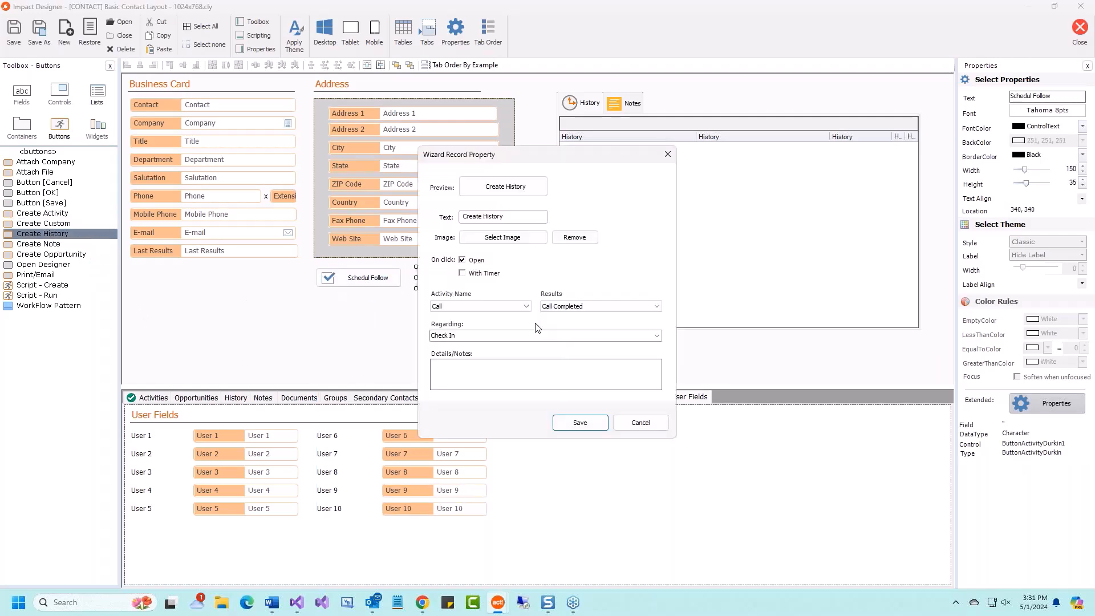
pyautogui.click(513, 237)
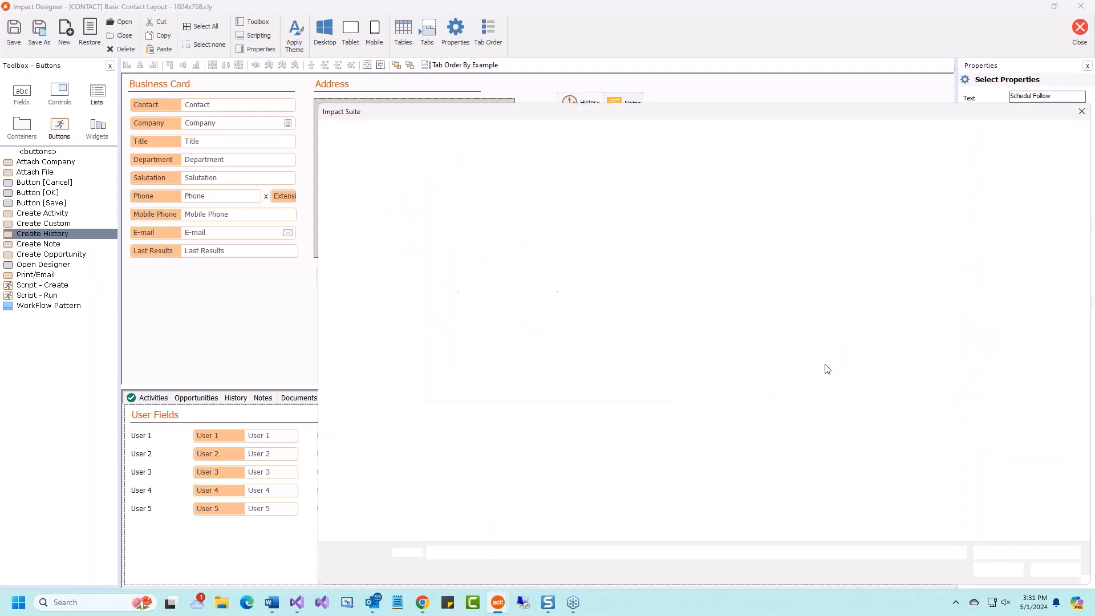
pyautogui.doubleClick(811, 351)
pyautogui.moveTo(517, 215); pyautogui.dragTo(483, 219)
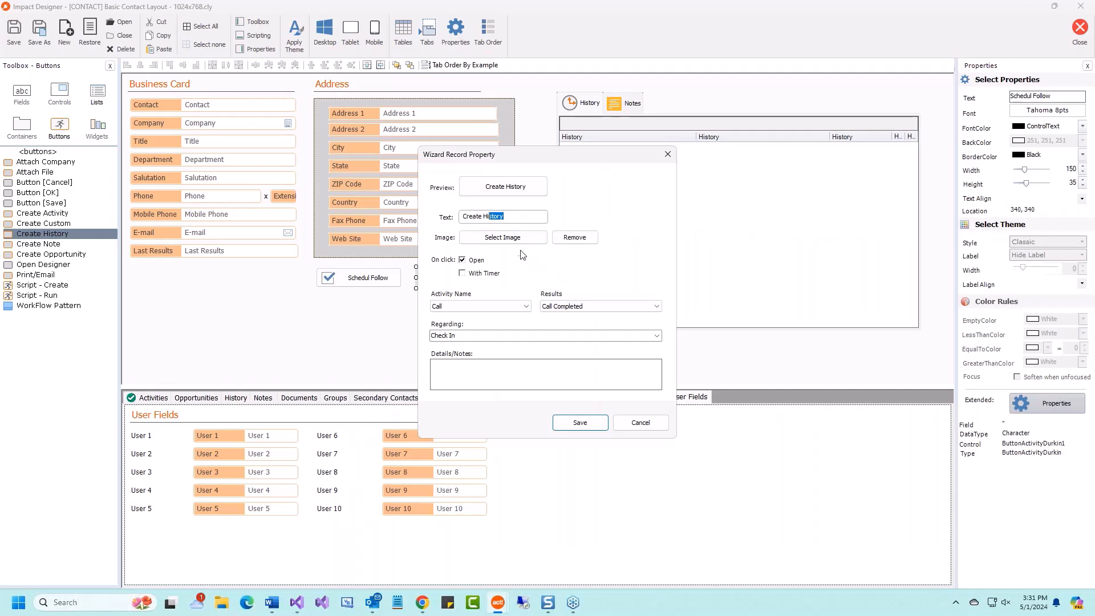
pyautogui.click(494, 217)
pyautogui.click(640, 422)
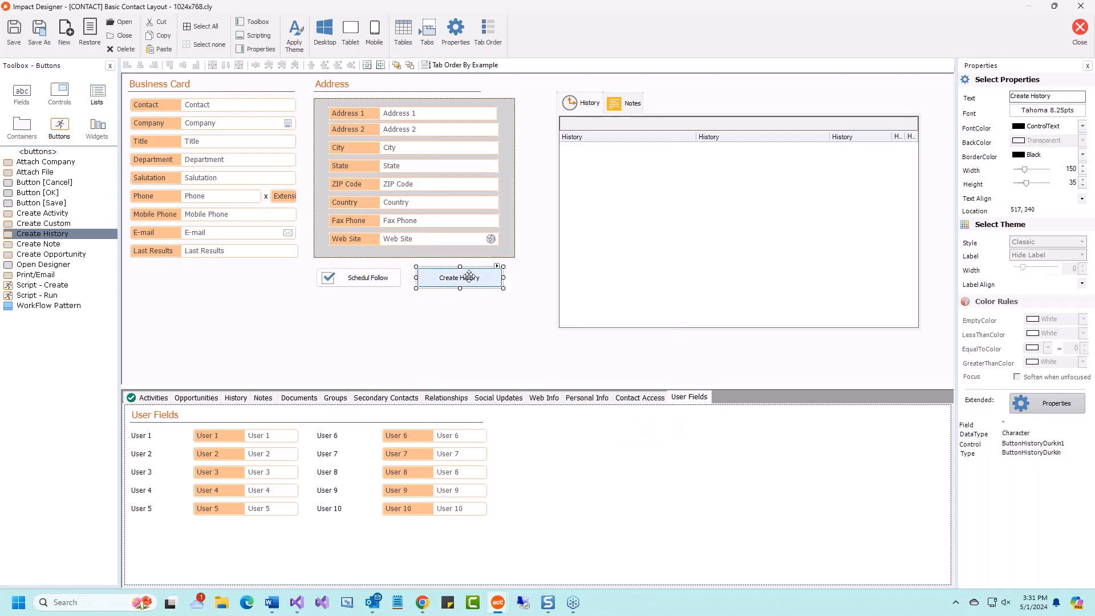
pyautogui.press('Delete')
pyautogui.click(576, 340)
# - Add a Create Note button beside the Schedul Follow button and try to give it the Note.png image
pyautogui.click(62, 245)
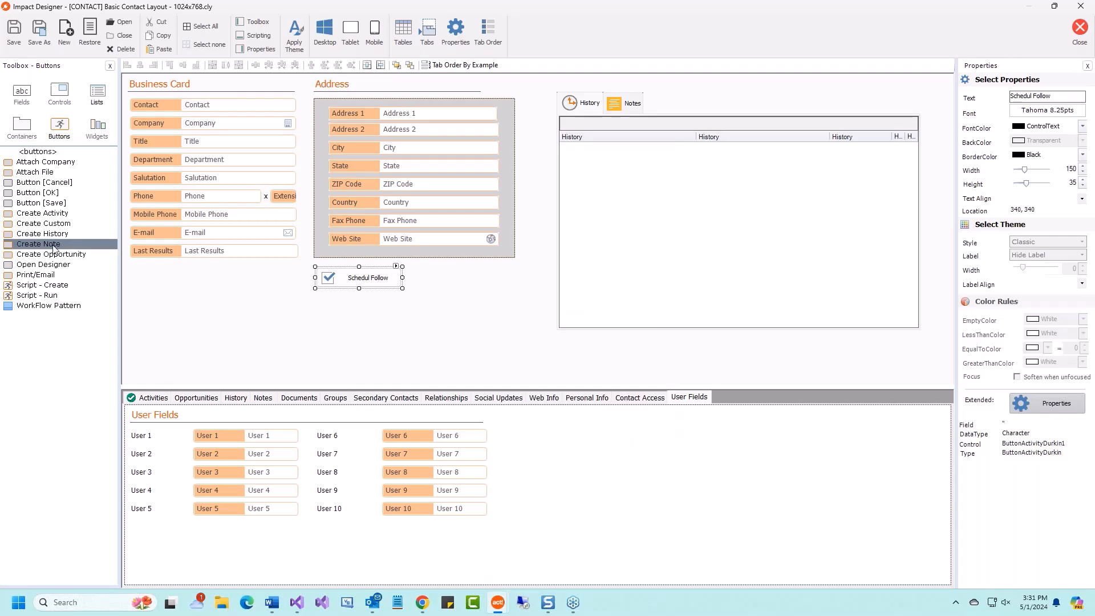
pyautogui.click(440, 276)
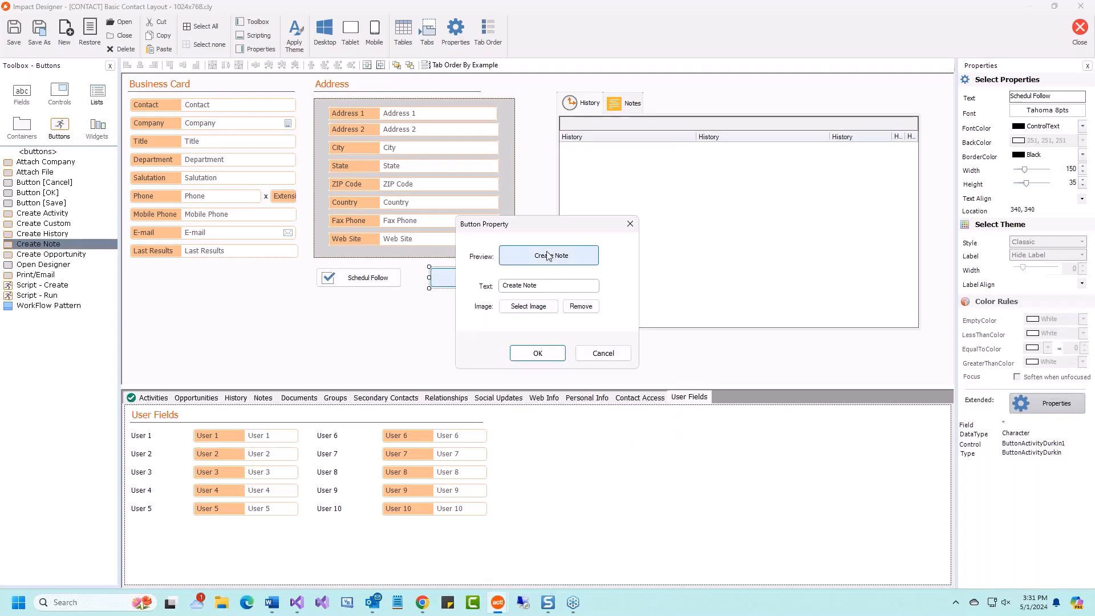
pyautogui.click(529, 306)
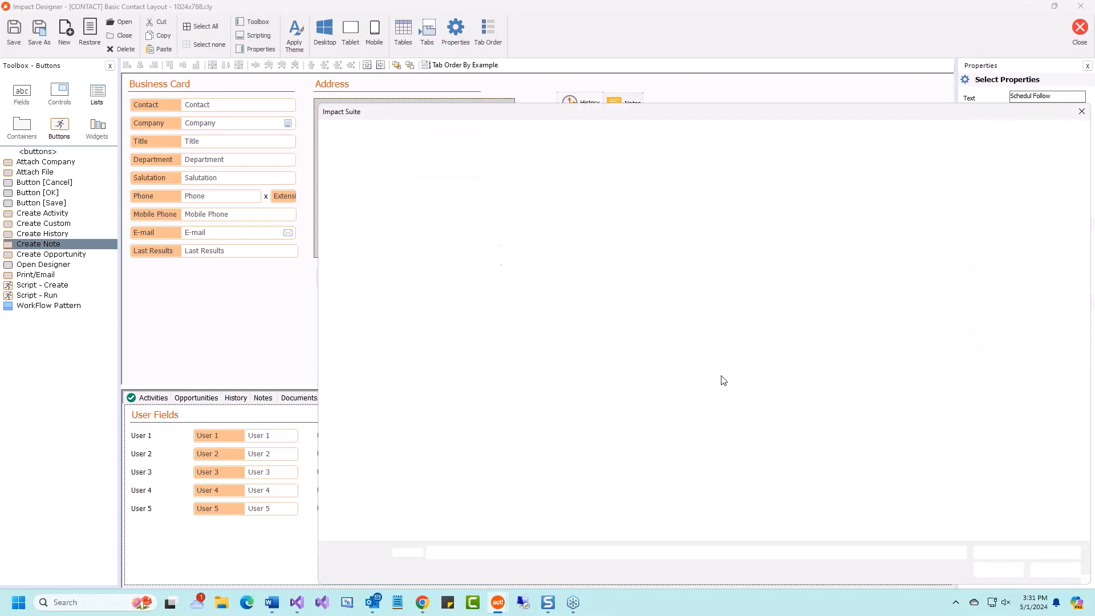
pyautogui.doubleClick(814, 361)
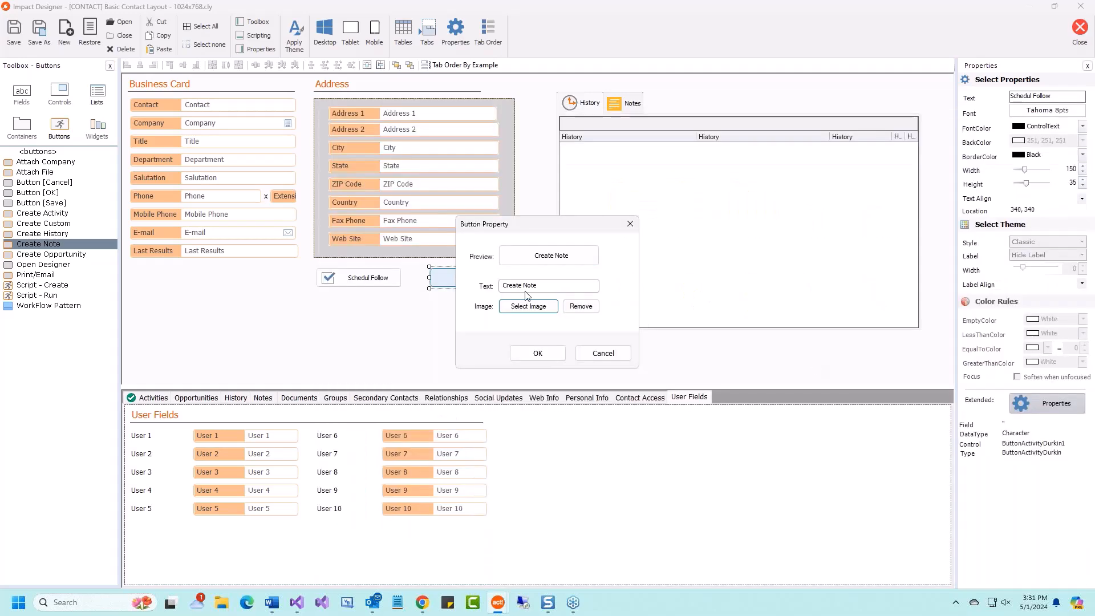
pyautogui.click(536, 353)
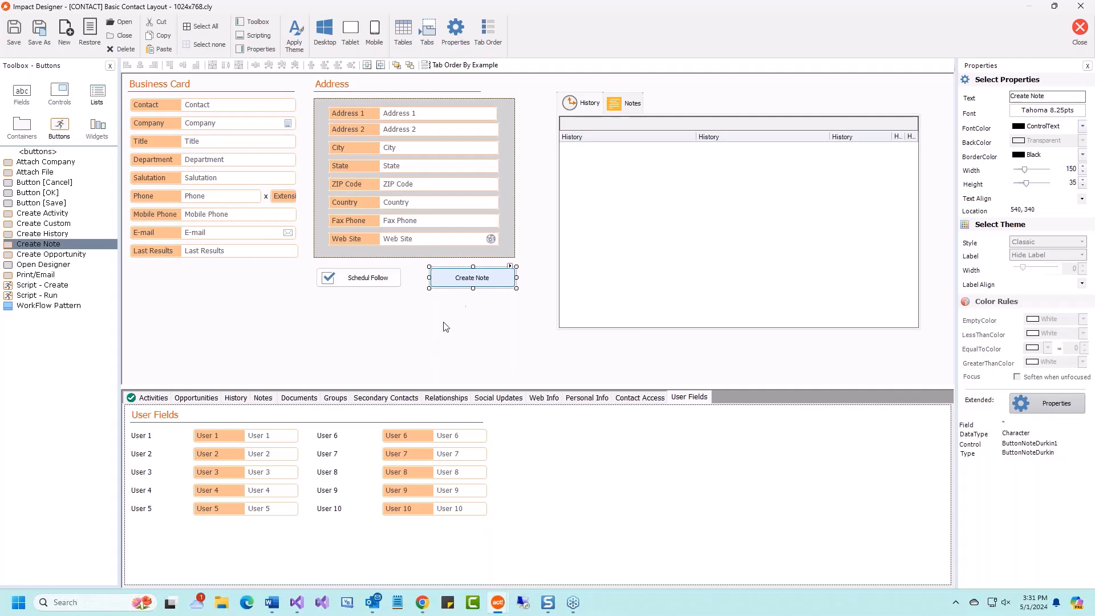
# - Delete the Create Note button from the layout
pyautogui.click(498, 329)
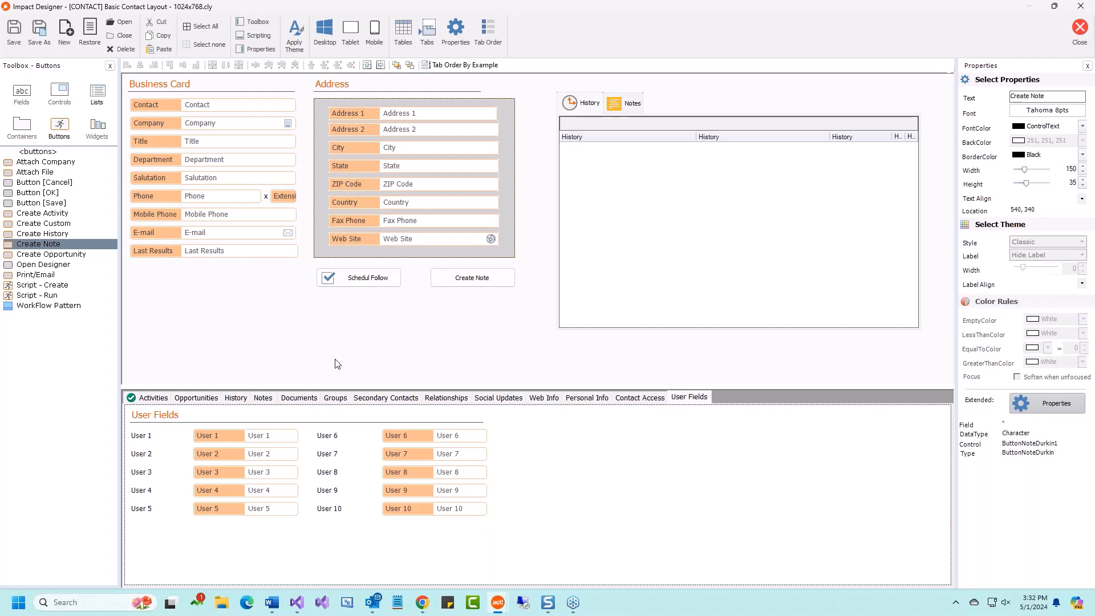
pyautogui.click(440, 280)
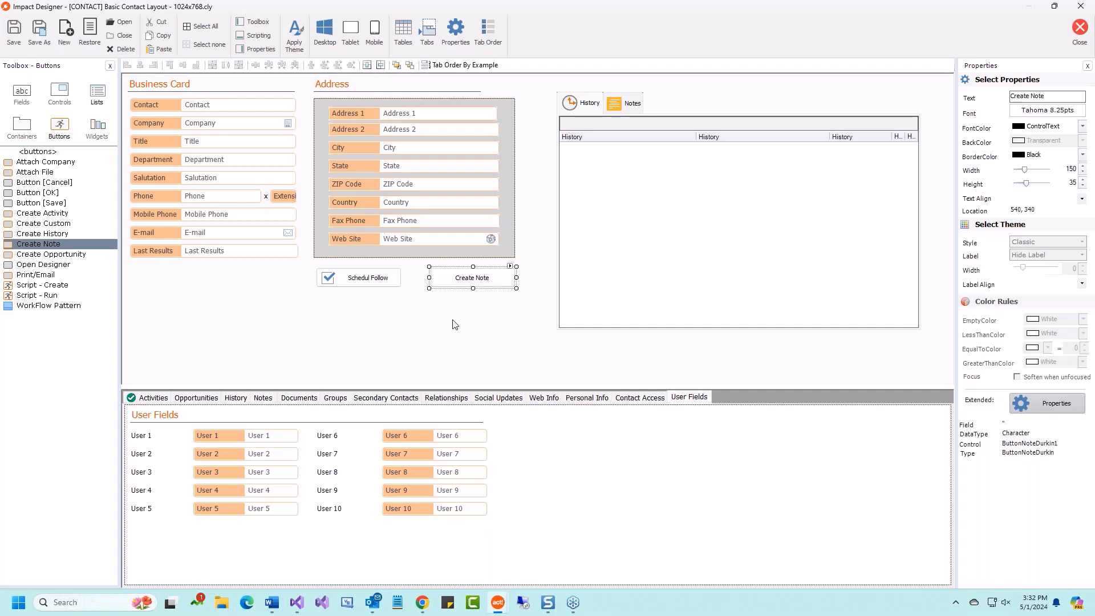
pyautogui.press('Delete')
pyautogui.click(575, 340)
# - Add a Create Custom button below the Schedul Follow button and set its text to Create Rental
pyautogui.click(359, 278)
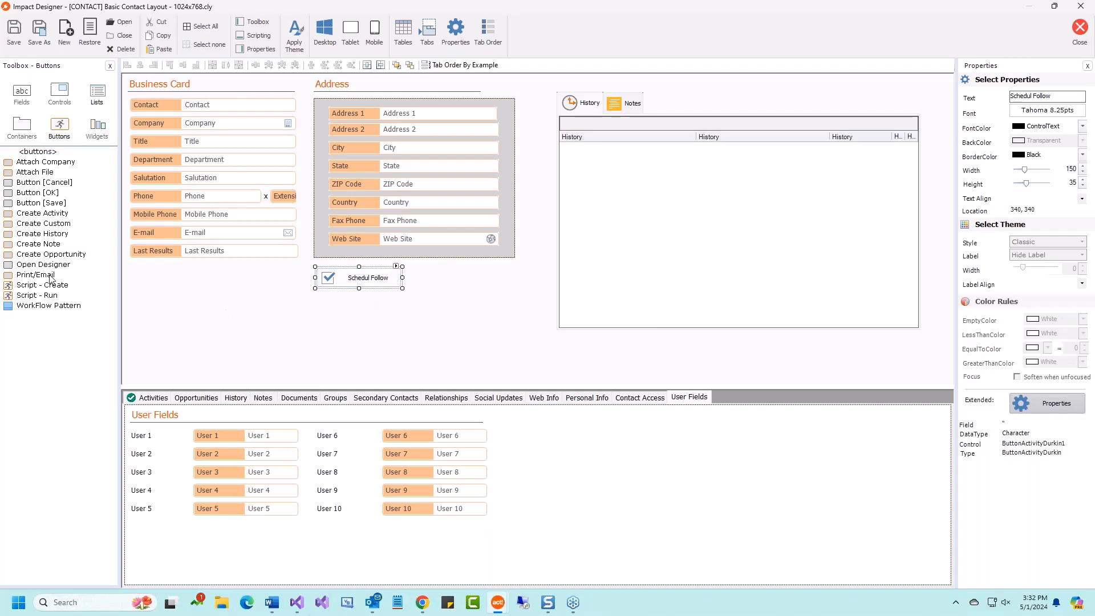
pyautogui.click(48, 226)
pyautogui.moveTo(26, 226); pyautogui.dragTo(325, 309)
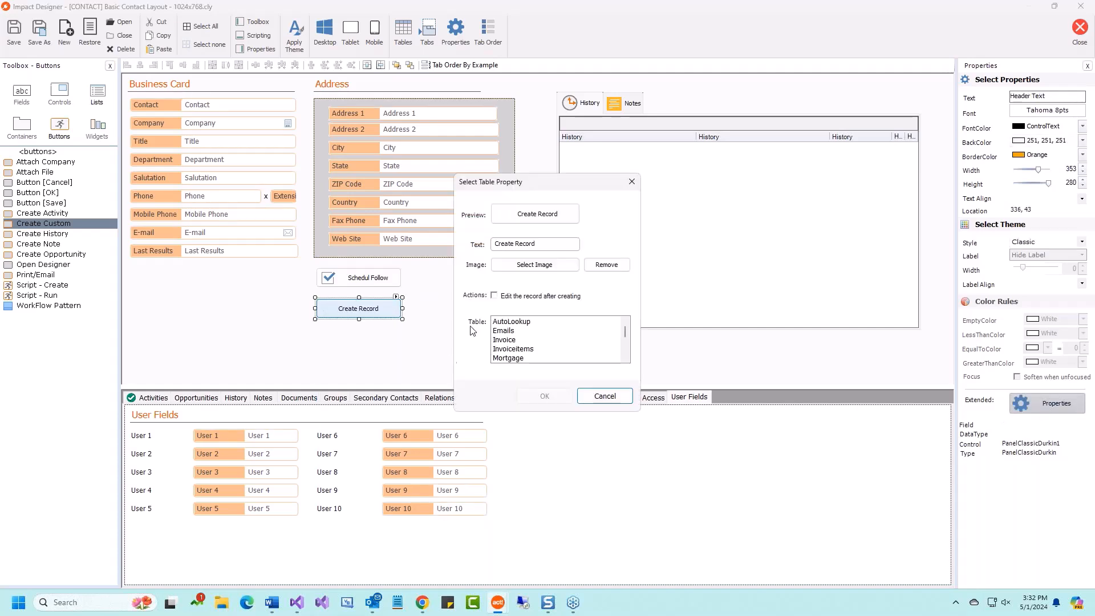
pyautogui.doubleClick(529, 244)
pyautogui.write('Rental')
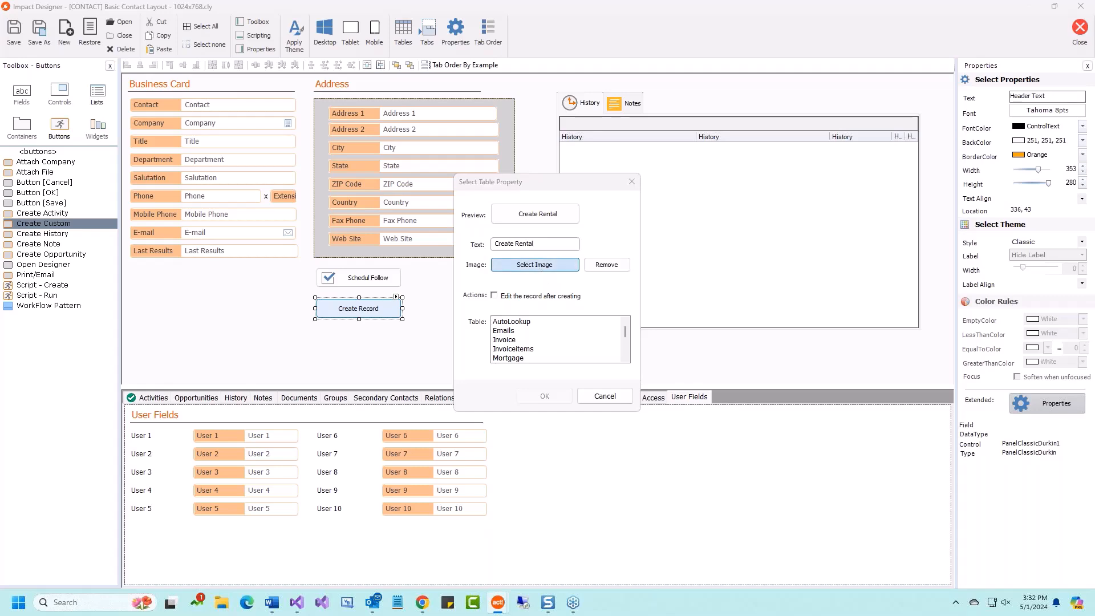
# - Choose Auto5.png from the Impact 32x32 folder as the Create Rental button's image
pyautogui.click(536, 266)
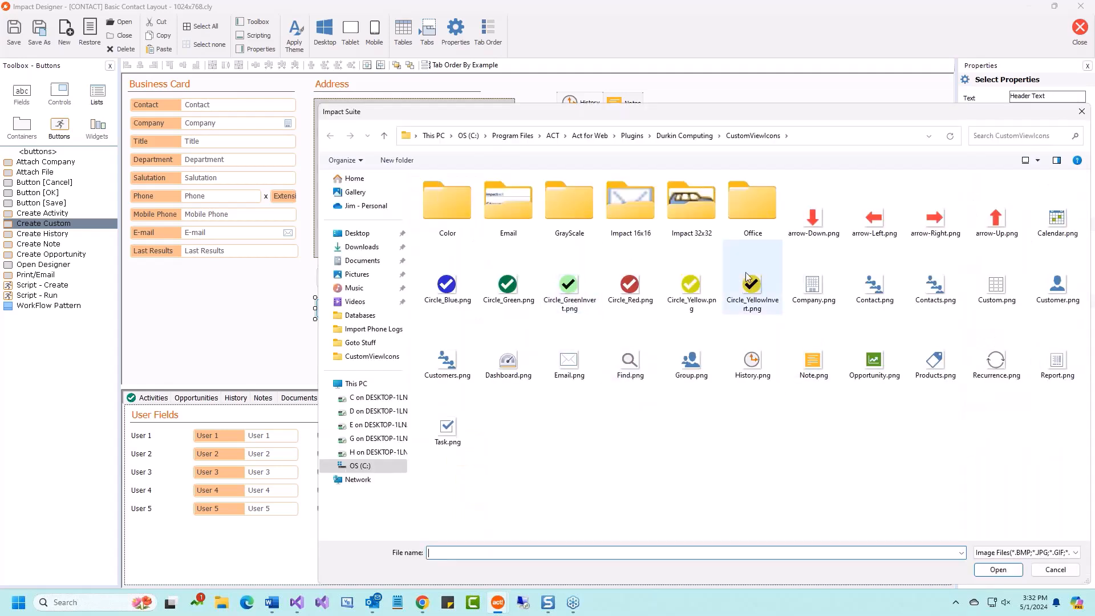
pyautogui.doubleClick(679, 210)
pyautogui.doubleClick(778, 445)
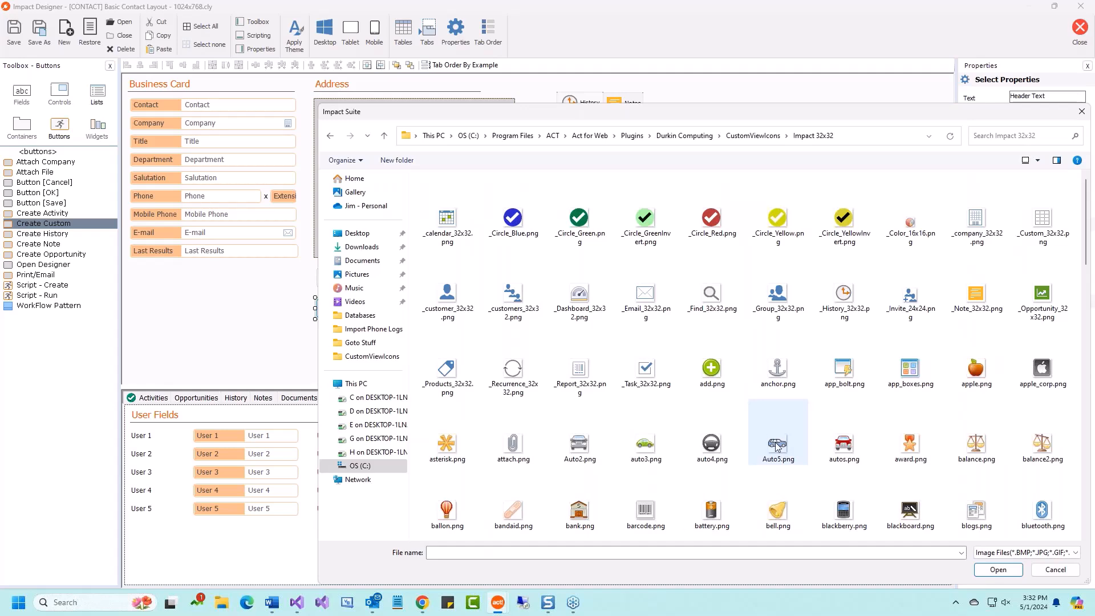
# - Link the Create Rental button to the Rentals table and apply its properties
pyautogui.scroll(-10, 526, 349)
pyautogui.scroll(1, 547, 348)
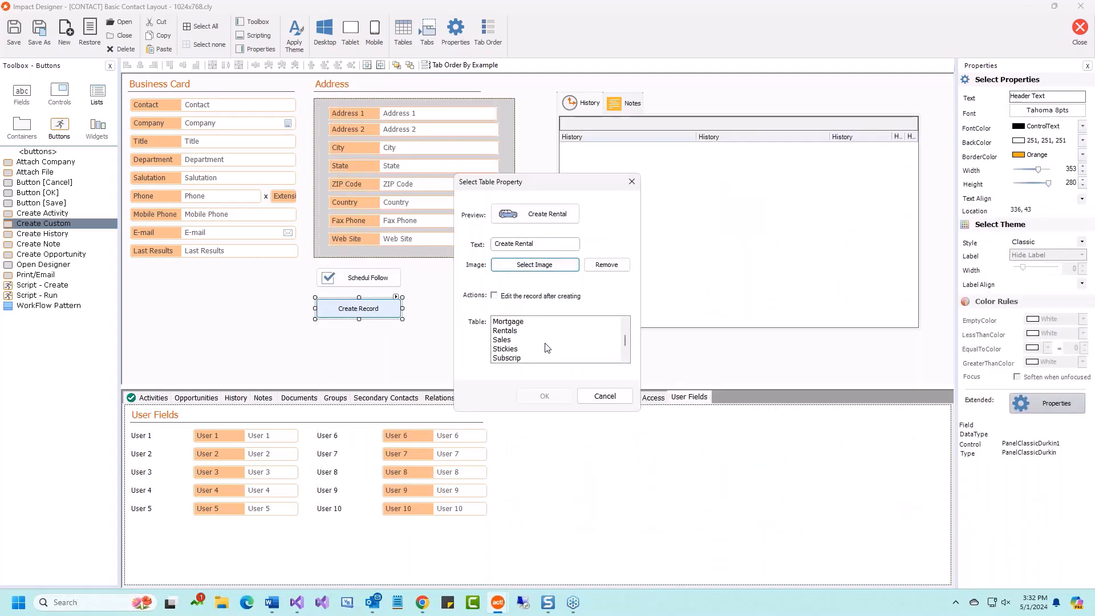
pyautogui.click(517, 332)
pyautogui.click(545, 396)
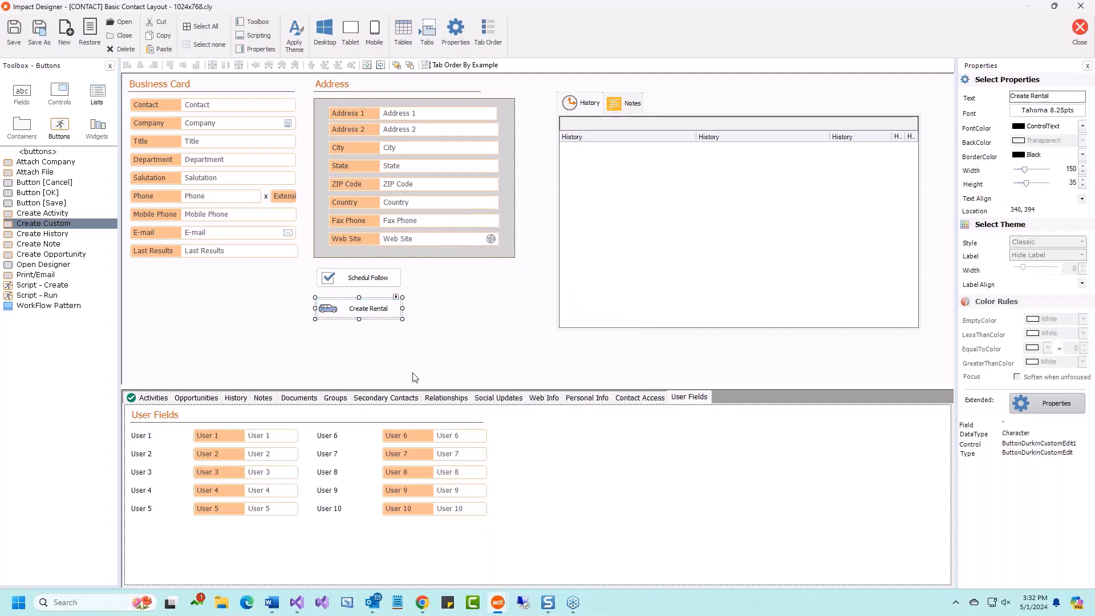
# - Move the Create Rental button beside Schedul Follow, save and close the layout, and try the button on the contact record
pyautogui.moveTo(358, 313); pyautogui.dragTo(457, 282)
pyautogui.click(1080, 29)
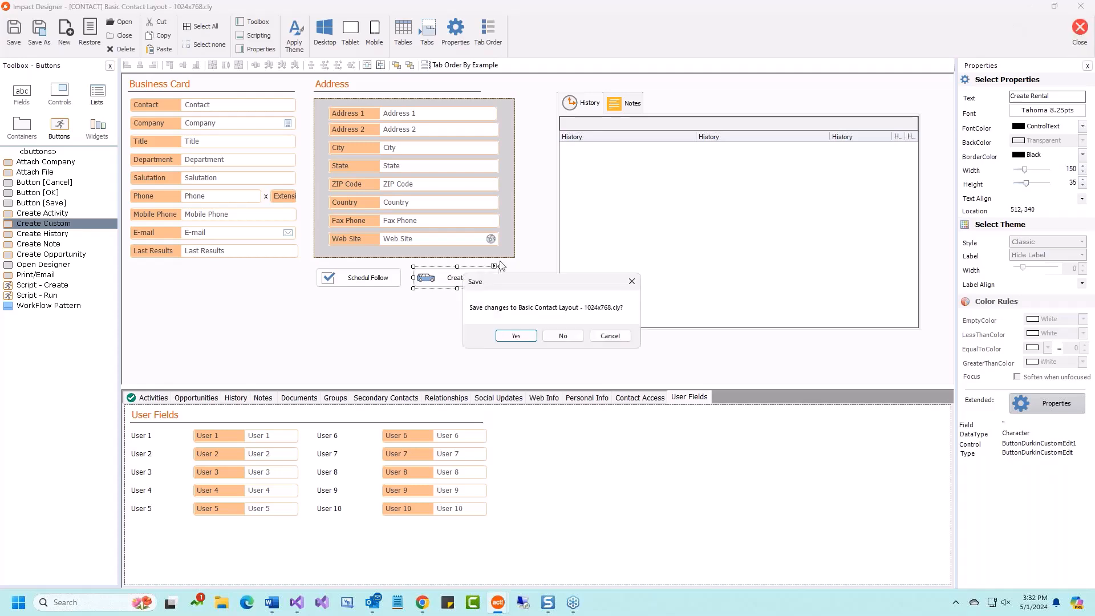
pyautogui.click(516, 336)
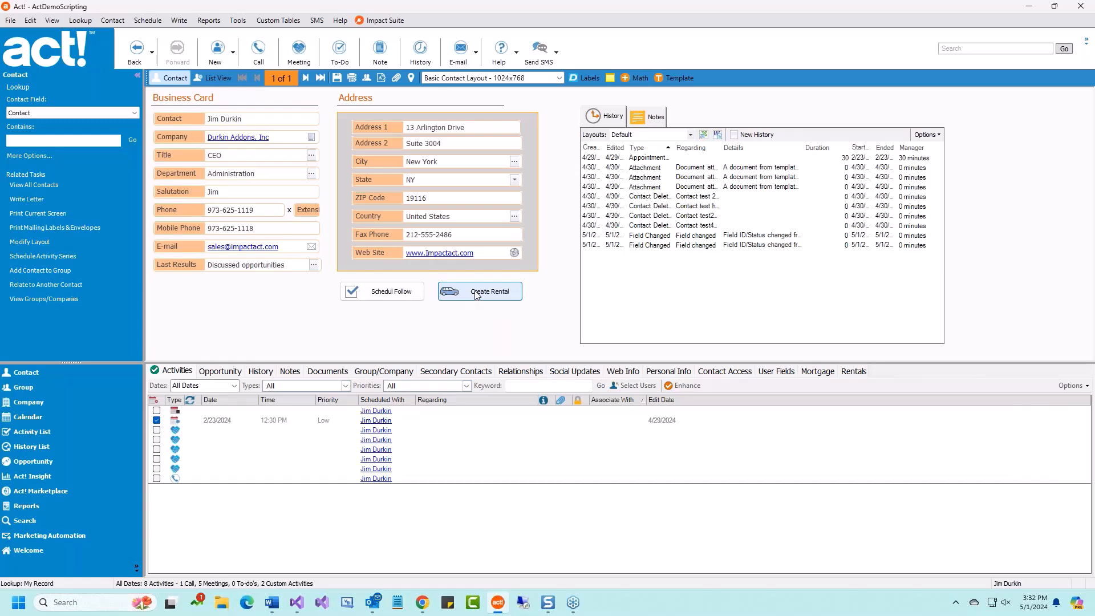
pyautogui.click(477, 293)
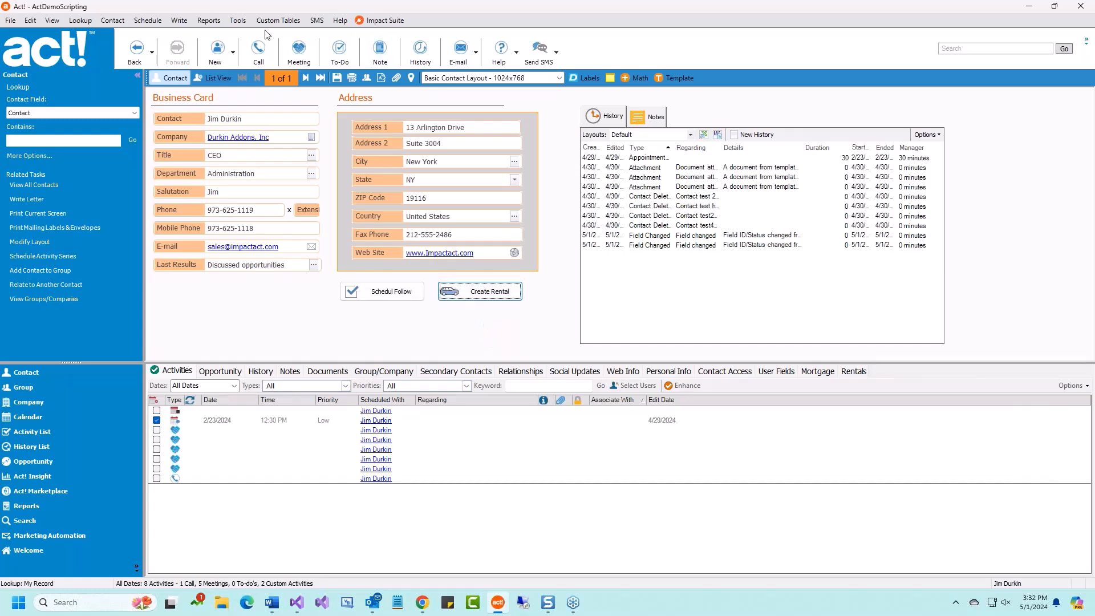
# - Reopen the layout in the designer and enable editing the record after creating for the Create Rental button
pyautogui.click(238, 20)
pyautogui.moveTo(268, 74)
pyautogui.click(426, 74)
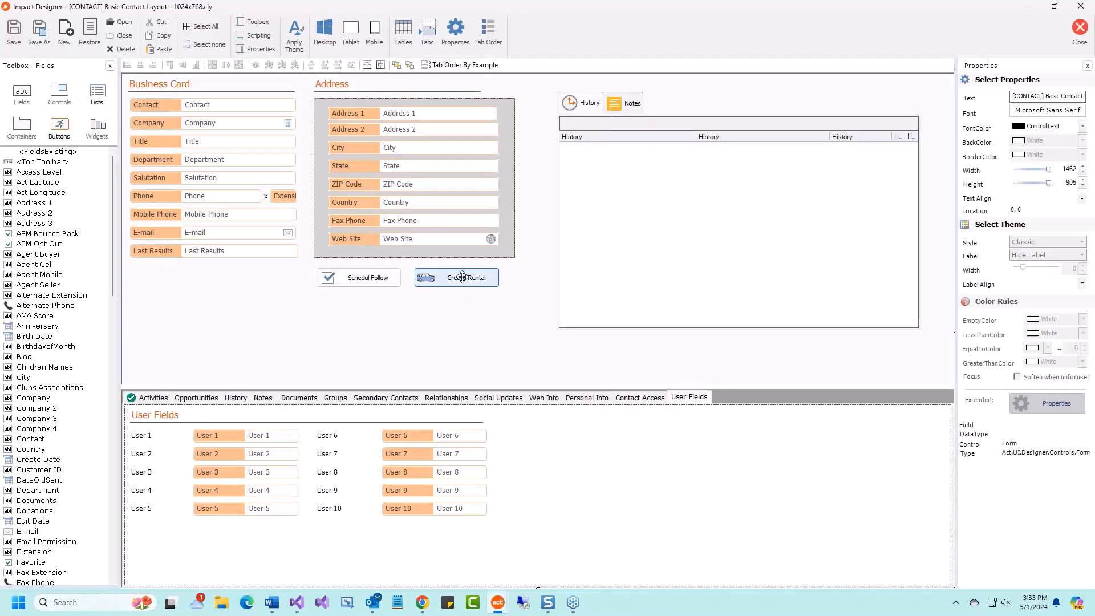
pyautogui.click(469, 285)
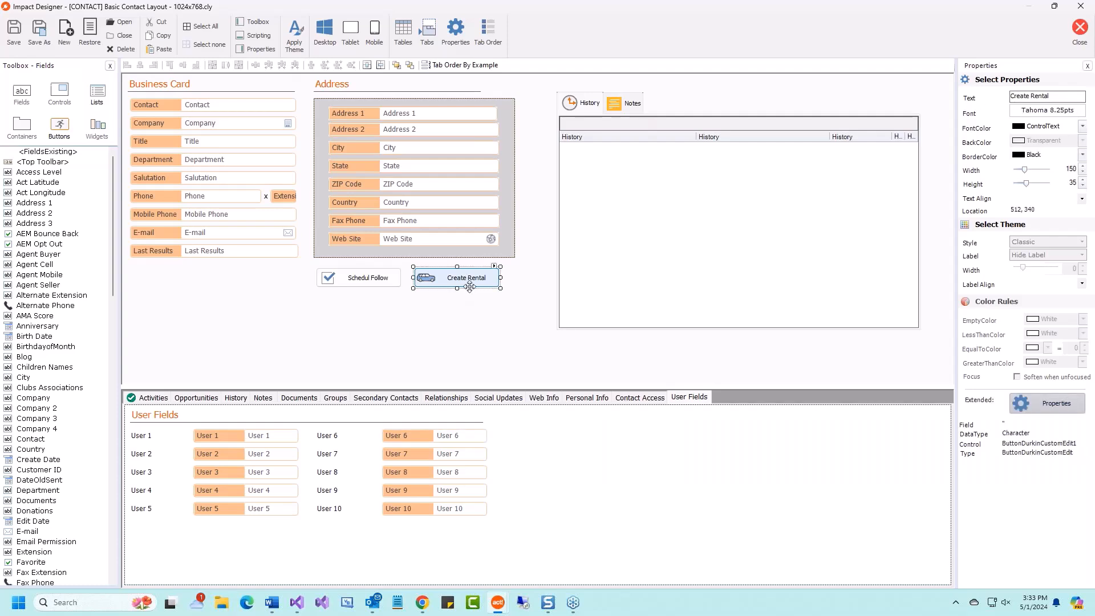
pyautogui.click(456, 31)
pyautogui.click(513, 297)
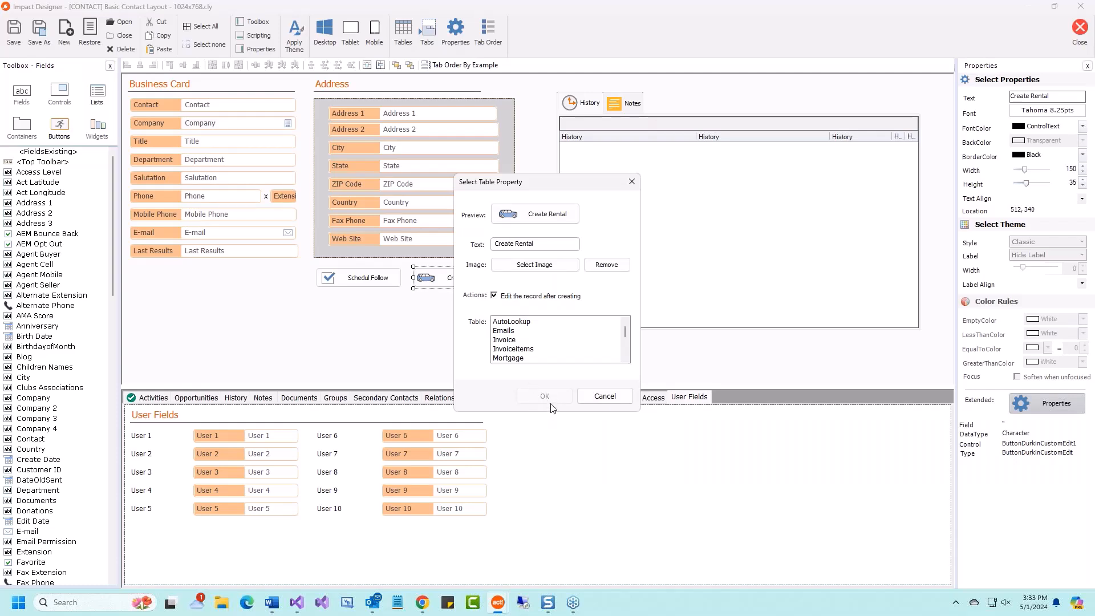
# - Select Rentals as the Create Rental button's table again and apply the properties
pyautogui.scroll(-5, 536, 343)
pyautogui.scroll(4, 532, 340)
pyautogui.click(532, 340)
pyautogui.scroll(-3, 534, 343)
pyautogui.scroll(1, 520, 340)
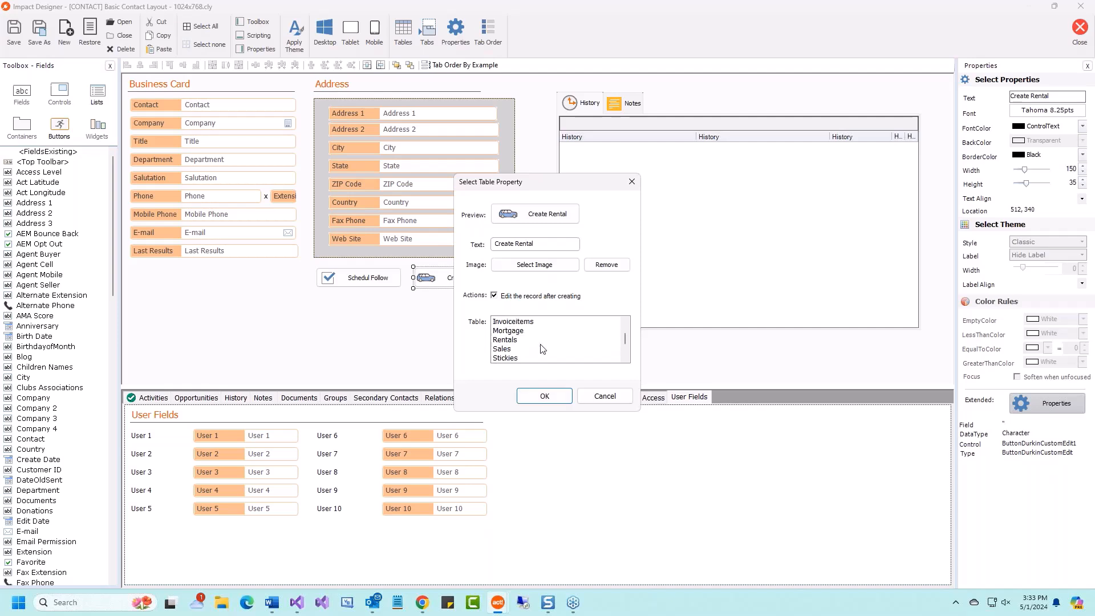
pyautogui.click(508, 341)
pyautogui.click(546, 396)
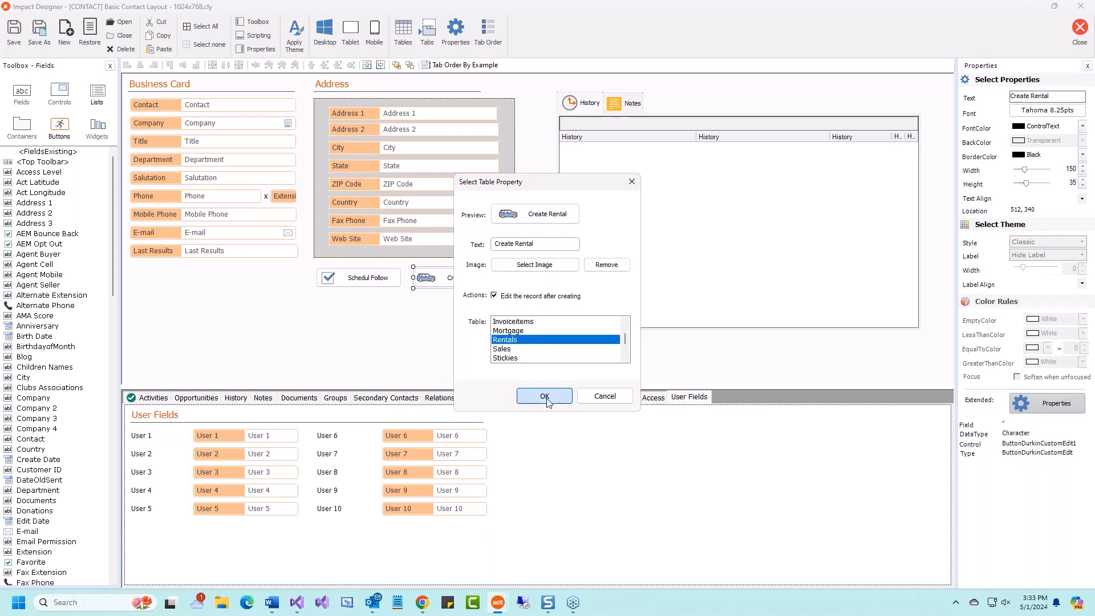
# - Save and close the contact layout, and test the Create Rental button
pyautogui.click(1080, 33)
pyautogui.click(515, 336)
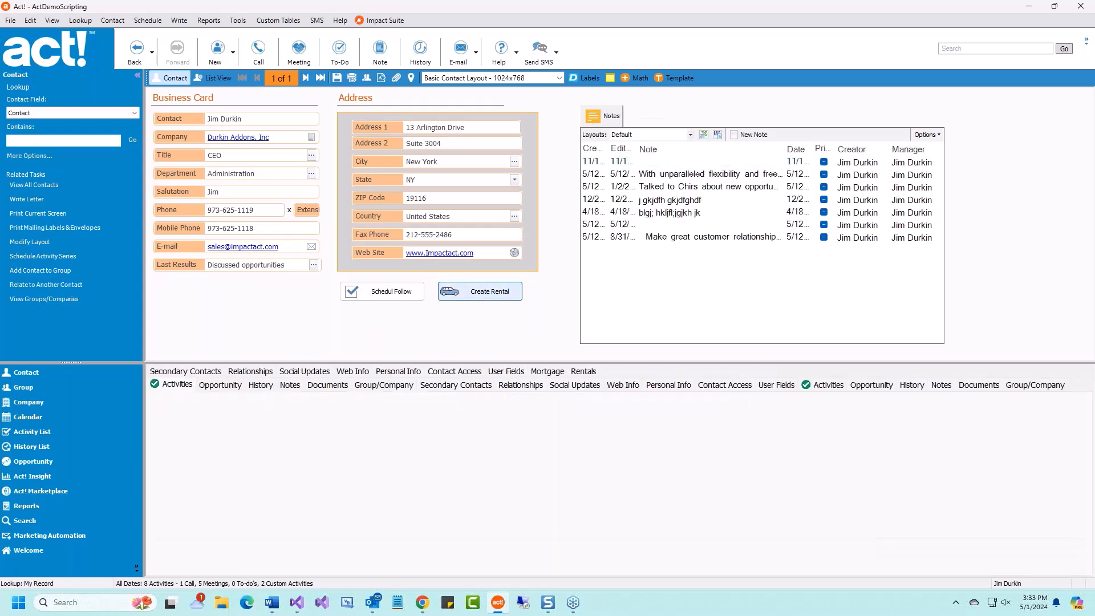
pyautogui.click(480, 291)
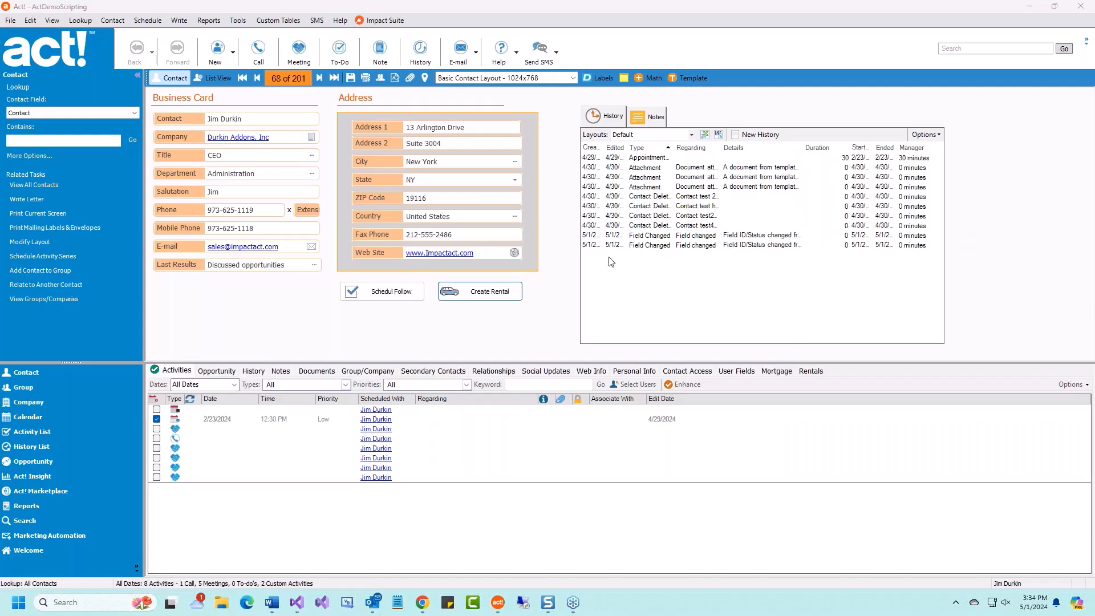
# - Reopen the layout in the designer, show the available widgets, and delete the History and Notes tab control
pyautogui.click(238, 21)
pyautogui.moveTo(269, 76)
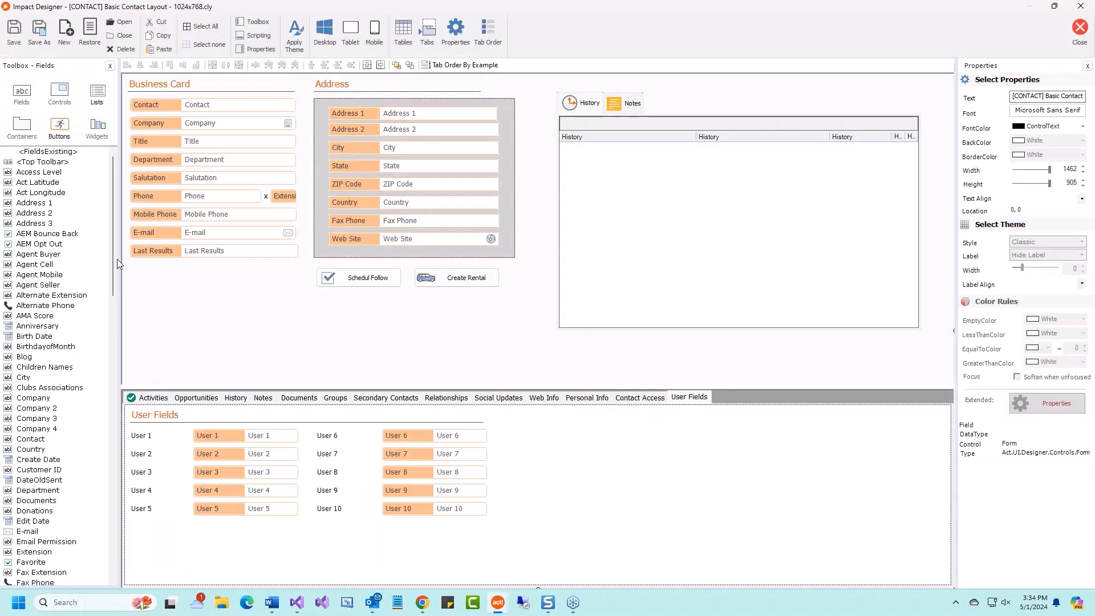
pyautogui.click(59, 127)
pyautogui.click(96, 133)
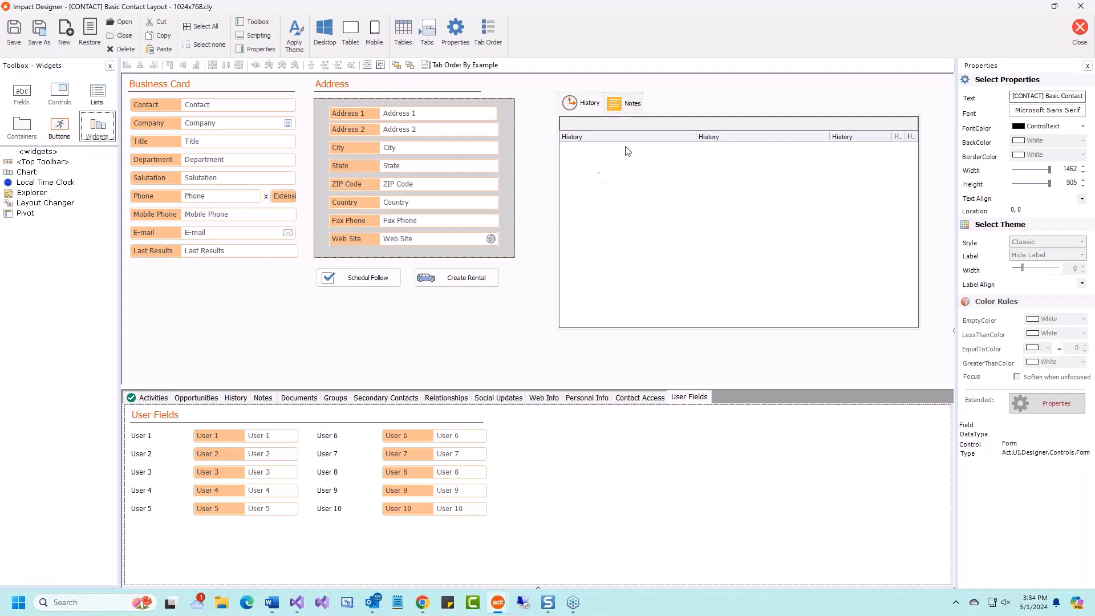
pyautogui.click(675, 131)
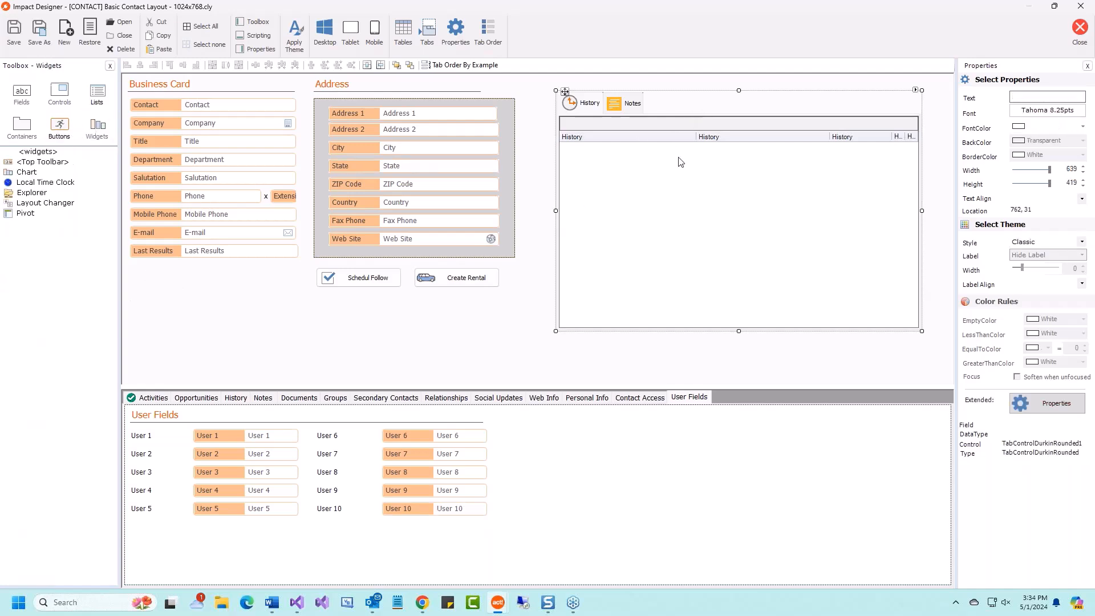
pyautogui.press('Delete')
pyautogui.click(564, 340)
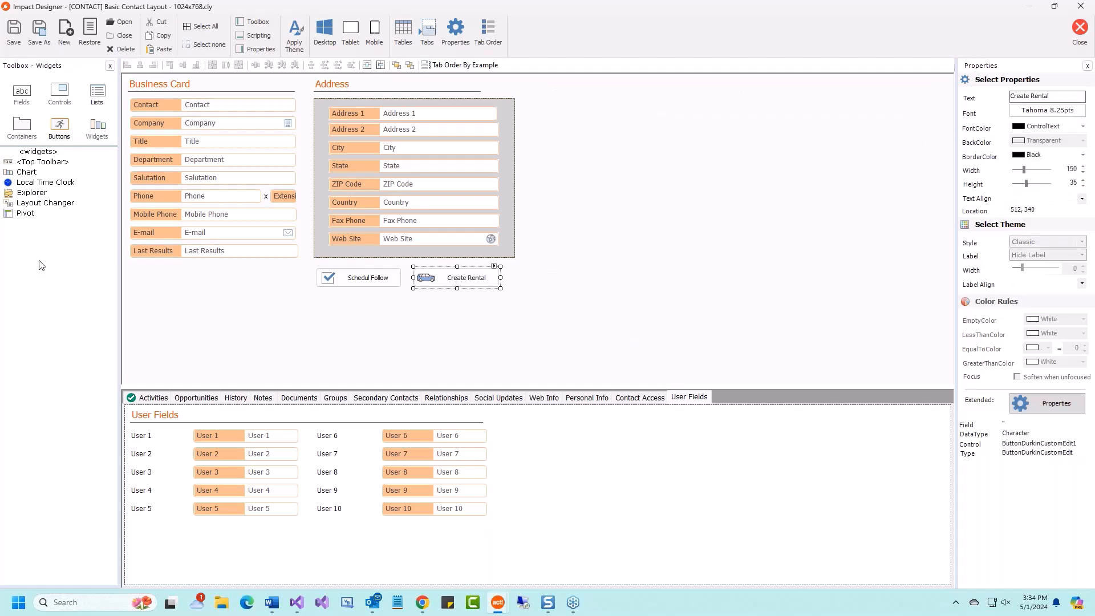
# - Add a Local Time Clock widget with analog and digital display below the Last Results field
pyautogui.moveTo(40, 184); pyautogui.dragTo(171, 273)
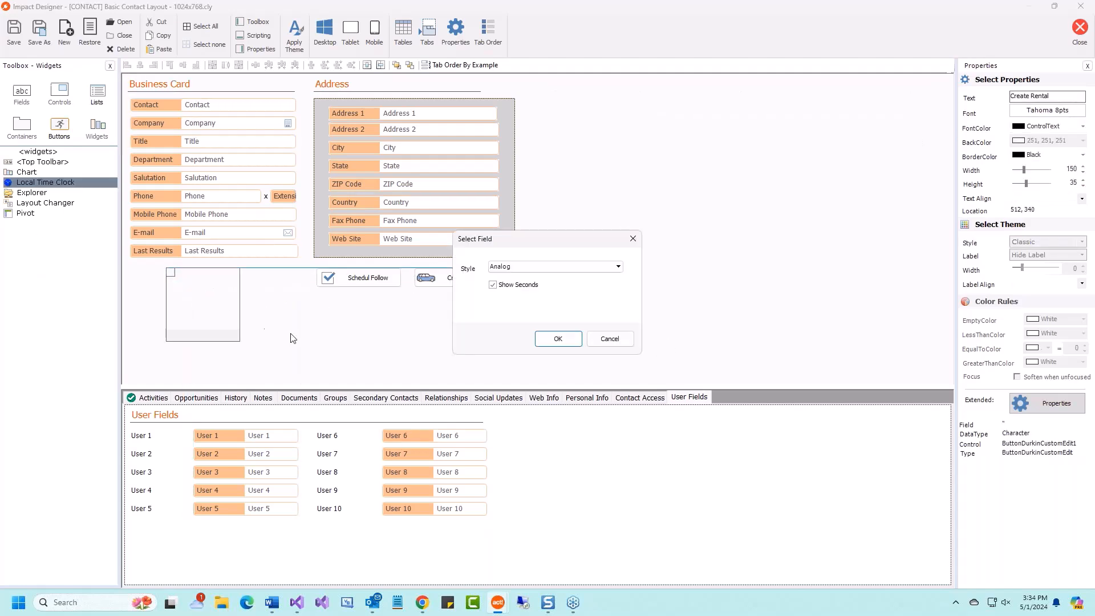
pyautogui.click(534, 265)
pyautogui.click(523, 297)
pyautogui.click(558, 338)
pyautogui.moveTo(203, 307); pyautogui.dragTo(179, 301)
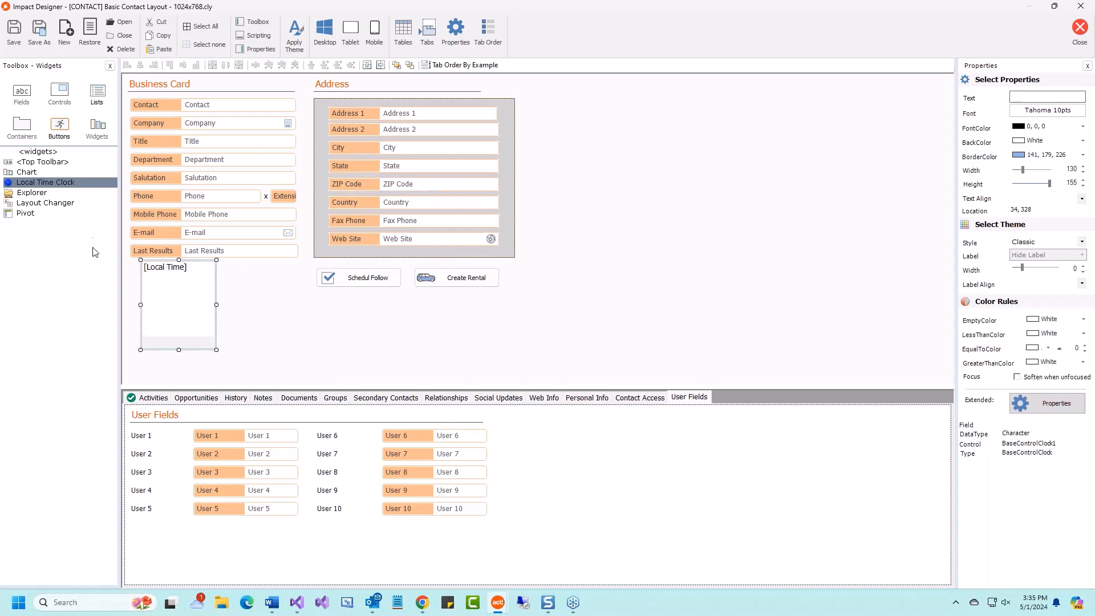
# - Add an undocked Activity chart widget beside the Address panel at 763, 43, and save and close the layout
pyautogui.click(25, 174)
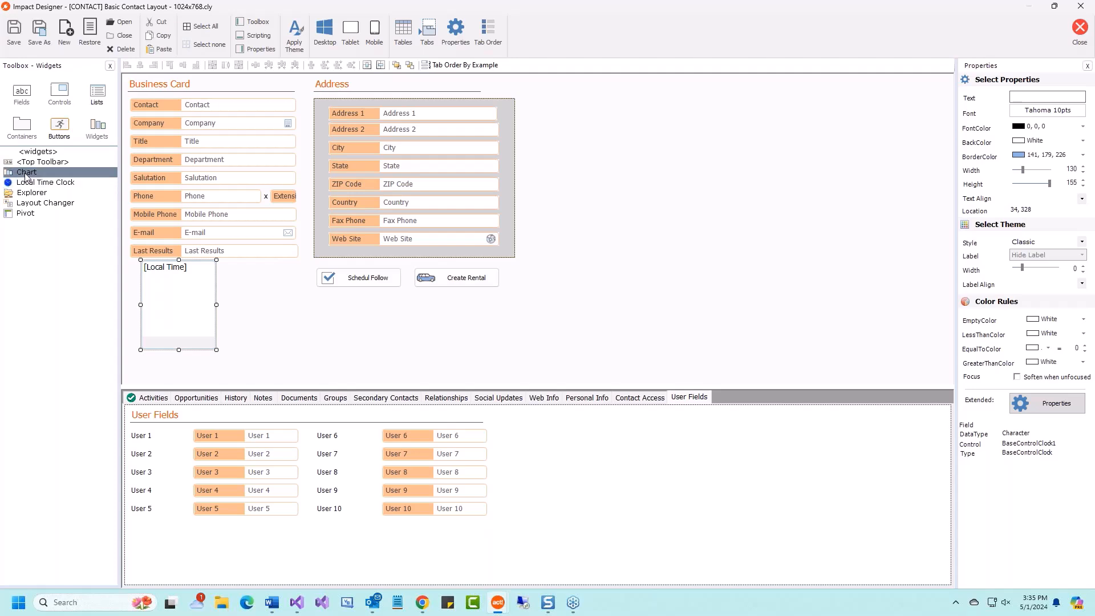
pyautogui.moveTo(28, 175); pyautogui.dragTo(580, 111)
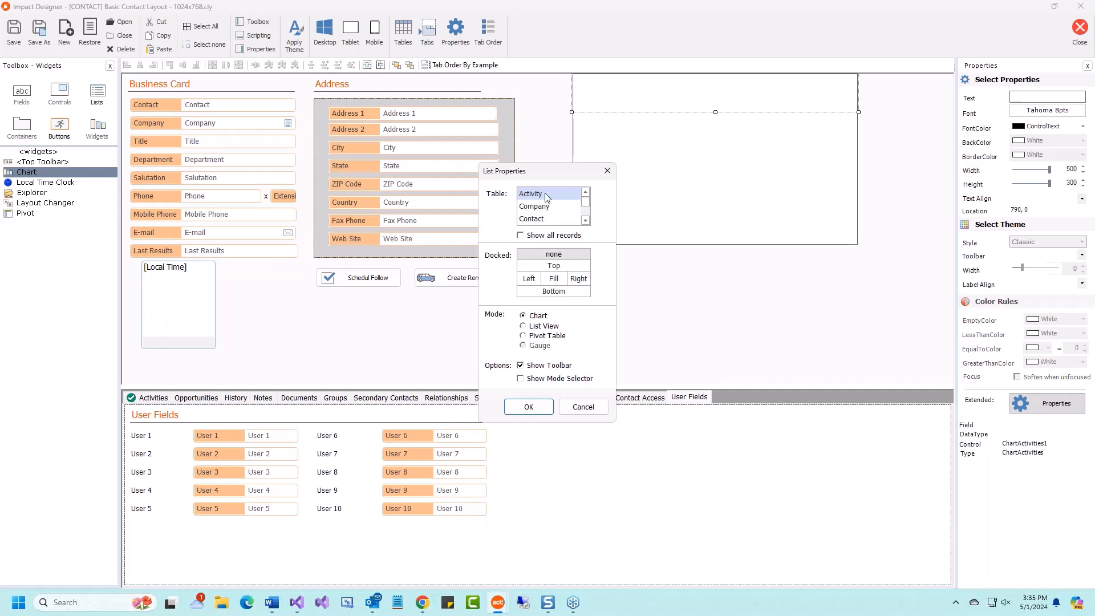
pyautogui.moveTo(550, 171); pyautogui.dragTo(584, 176)
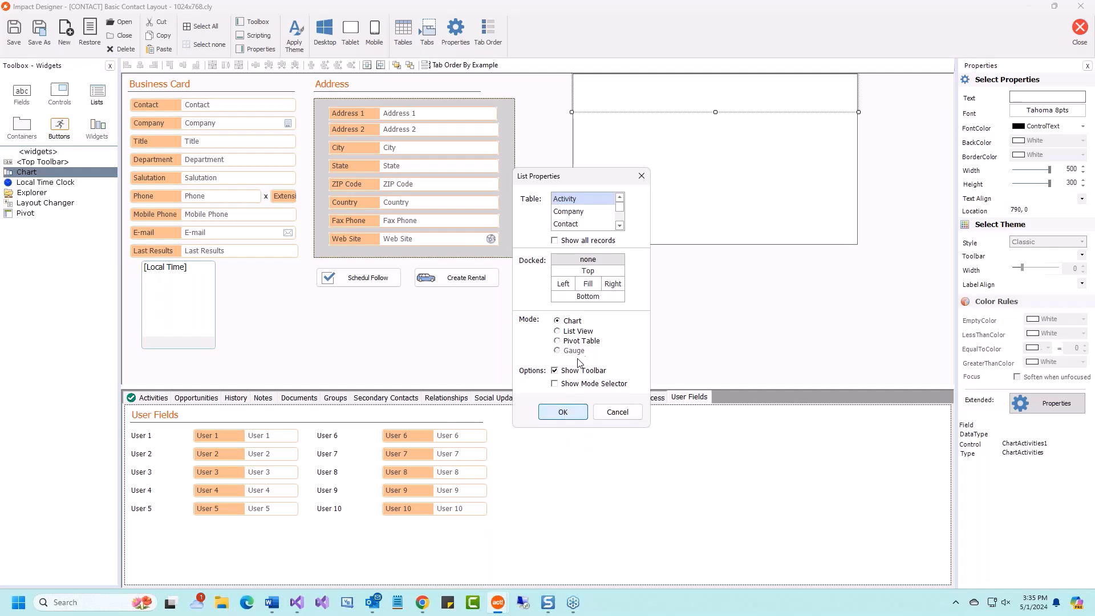
pyautogui.click(562, 412)
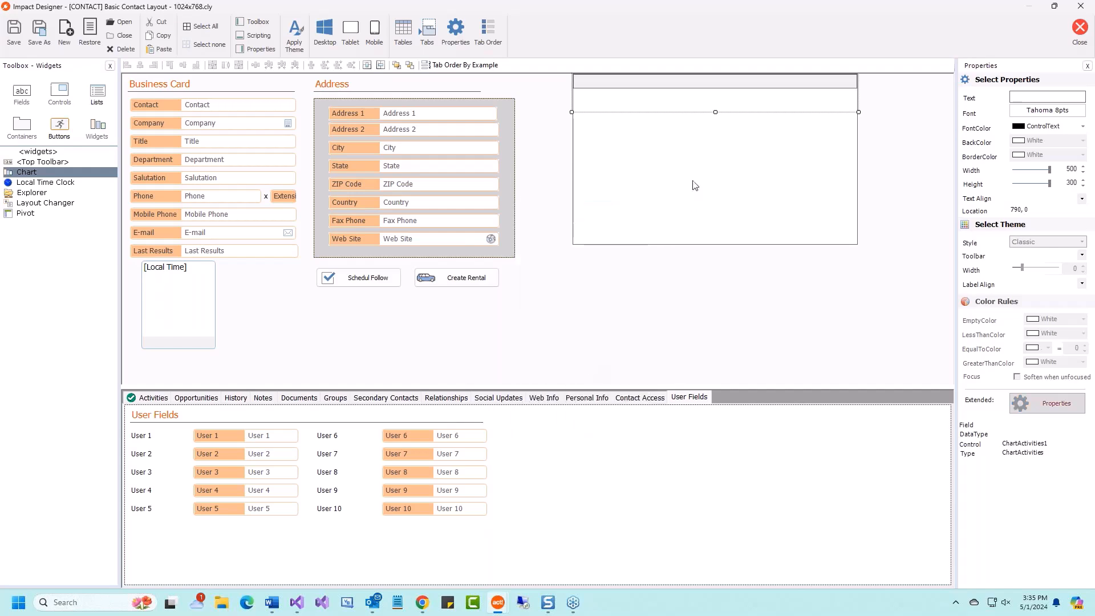
pyautogui.moveTo(665, 124); pyautogui.dragTo(652, 154)
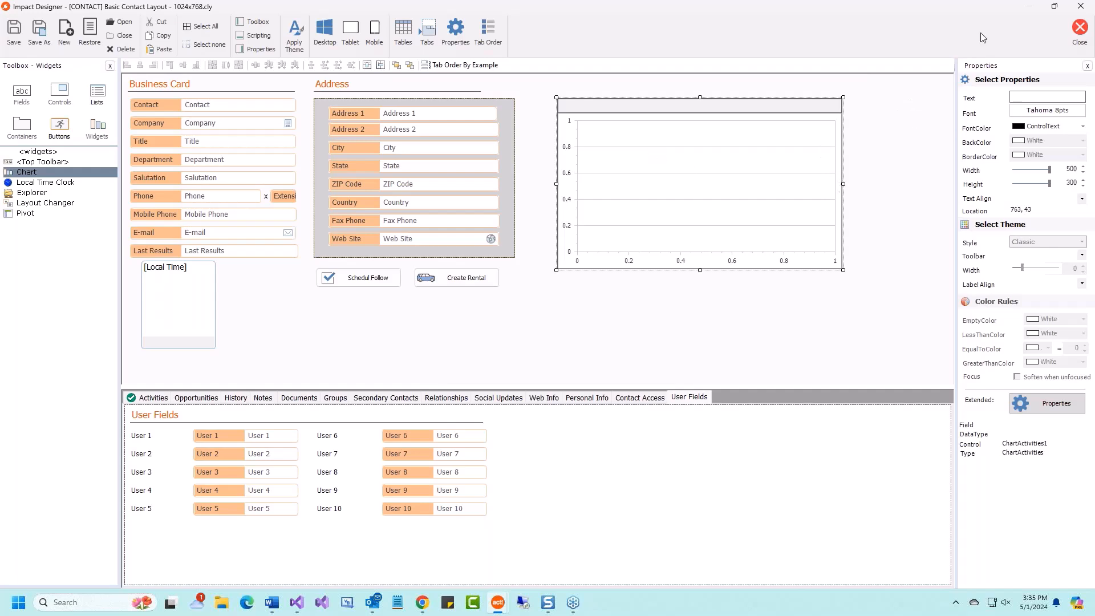
pyautogui.click(1079, 30)
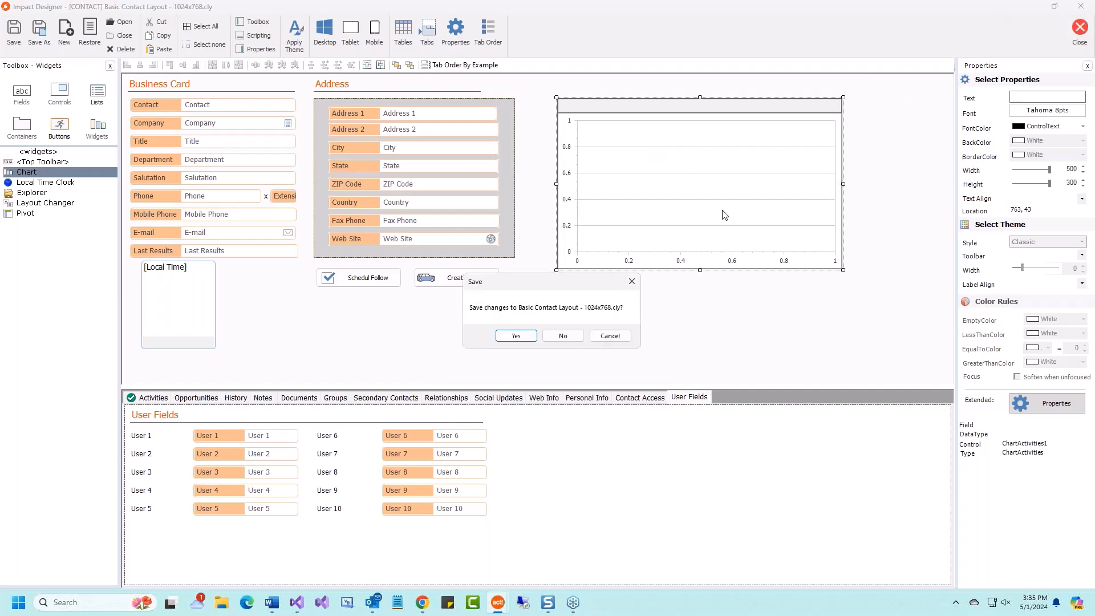
pyautogui.click(516, 336)
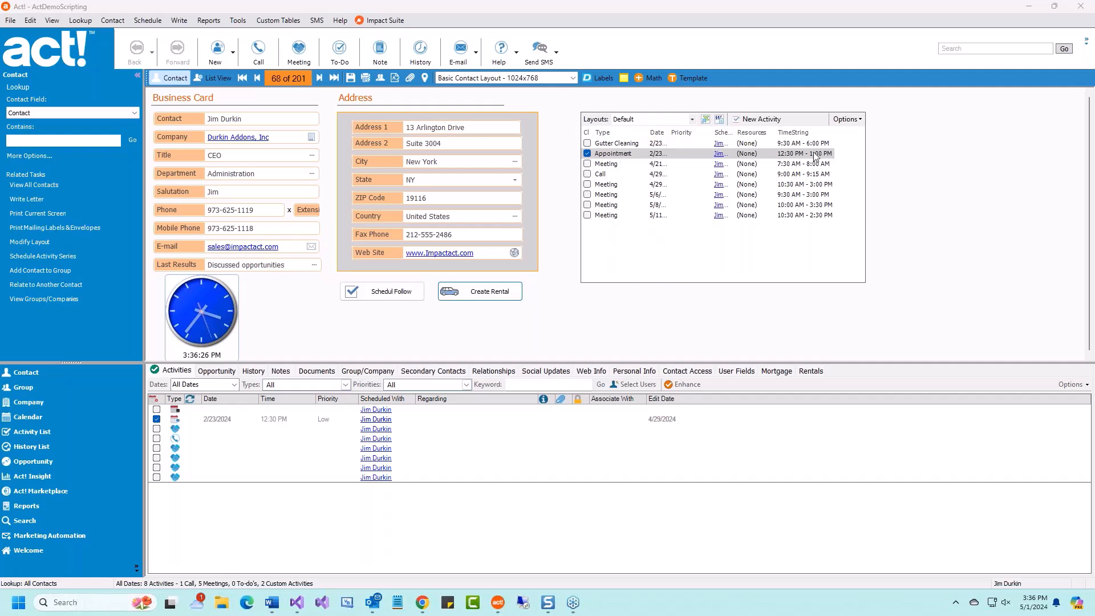
# - Show the pivot table and the chart in the contact's activity list beside the Address panel
pyautogui.click(847, 119)
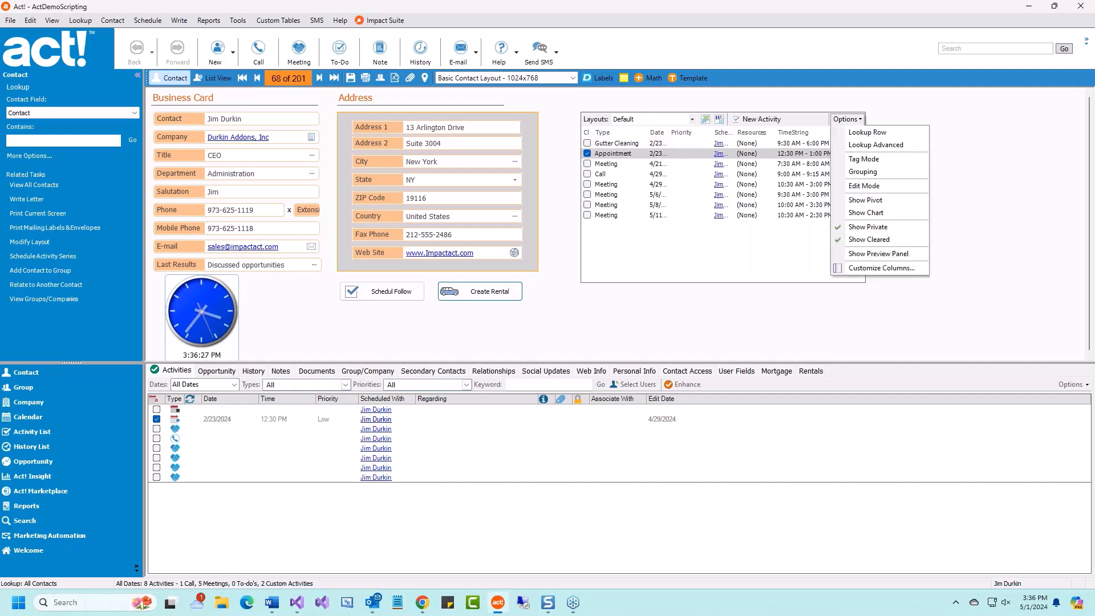
pyautogui.click(885, 200)
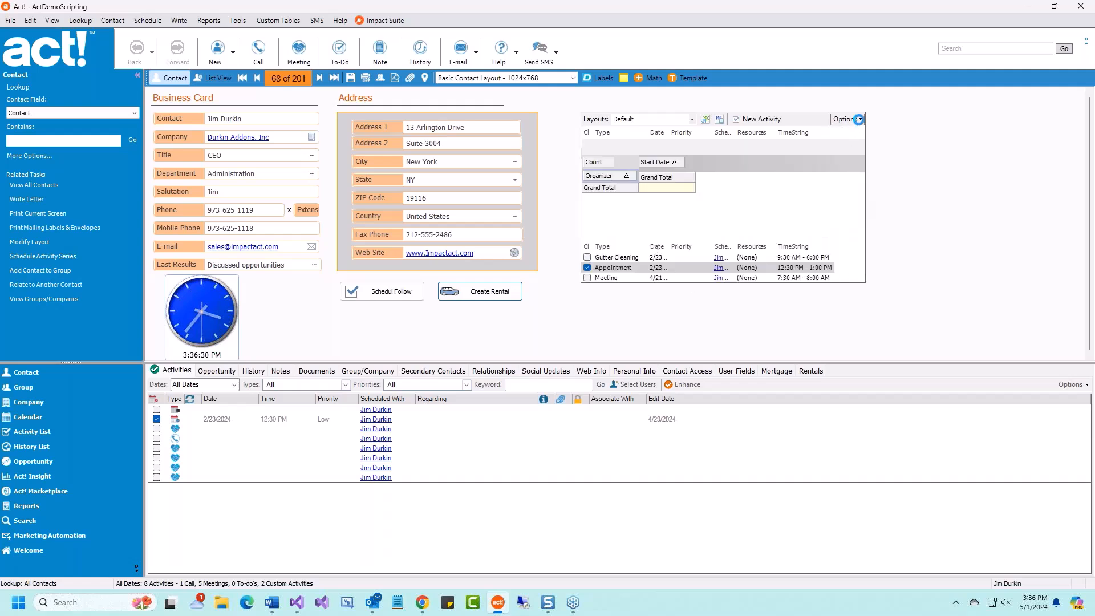
pyautogui.click(849, 120)
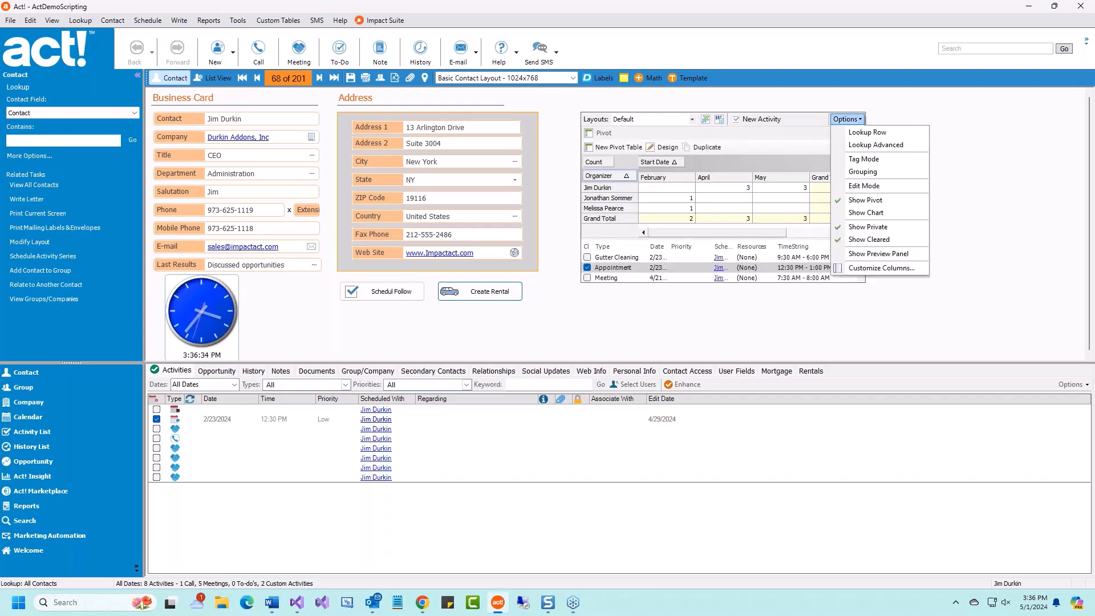
pyautogui.click(889, 214)
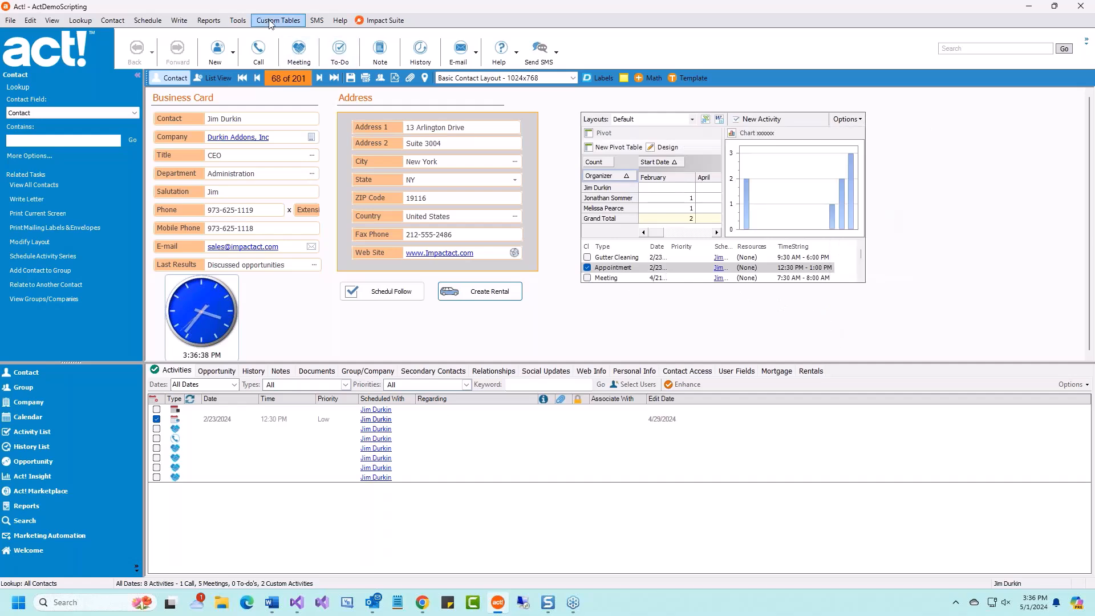
# - Reopen the layout, move the chart widget to 695, 43, enlarge it to about 765 by 454, and save and close the layout
pyautogui.click(238, 21)
pyautogui.moveTo(353, 78)
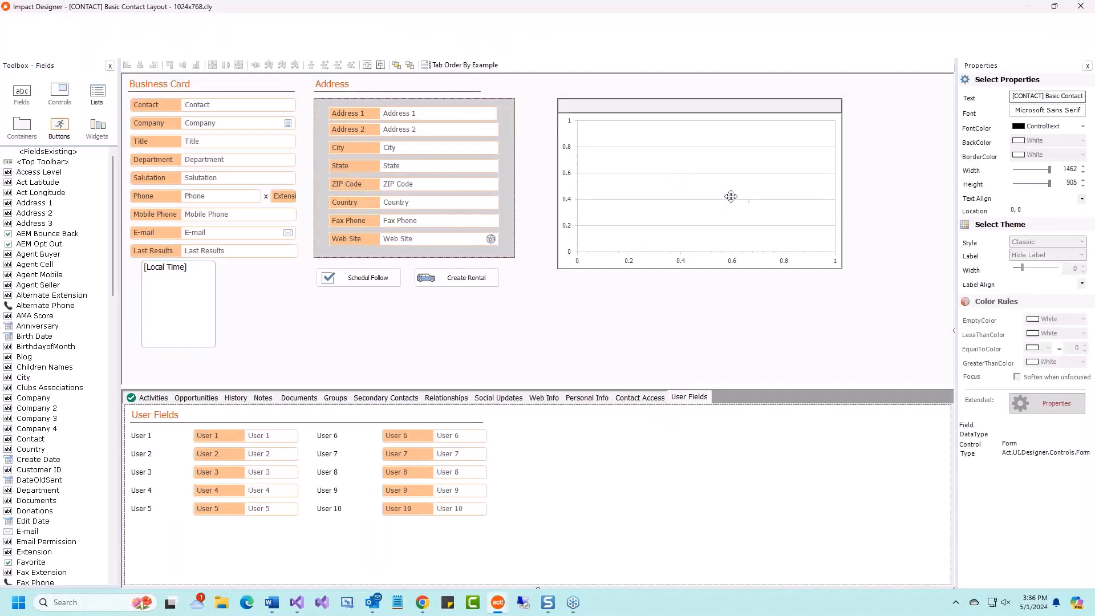
pyautogui.click(706, 179)
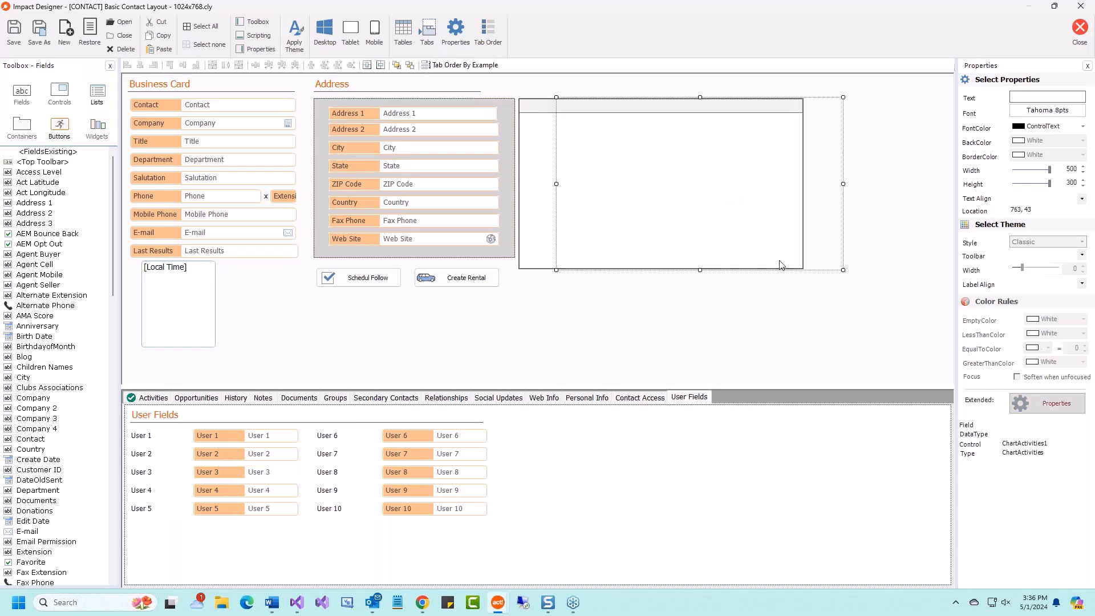
pyautogui.moveTo(807, 274); pyautogui.dragTo(954, 358)
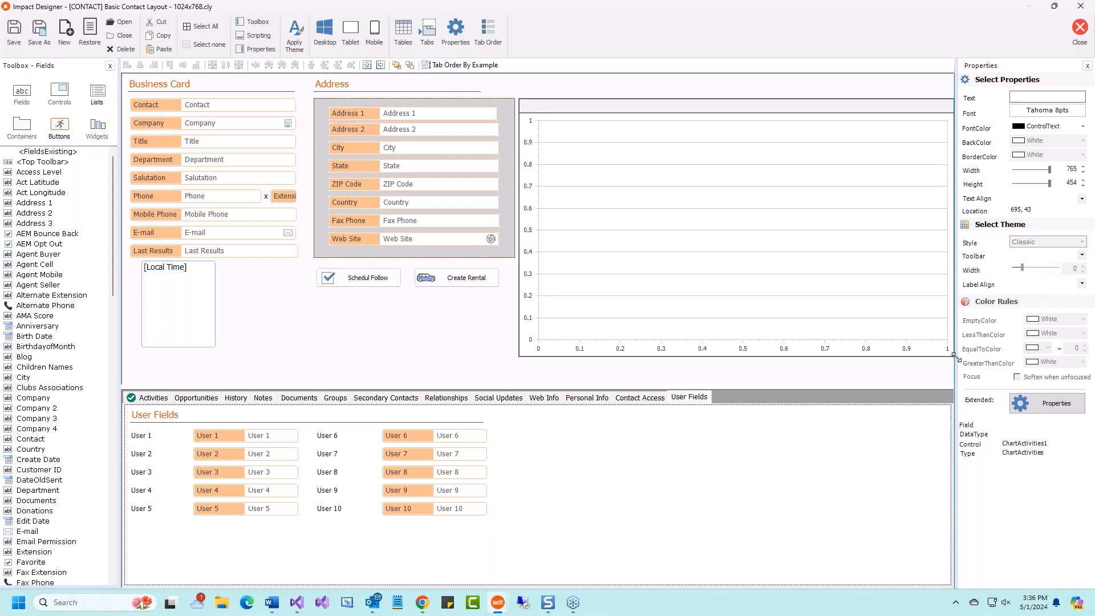
pyautogui.click(1080, 31)
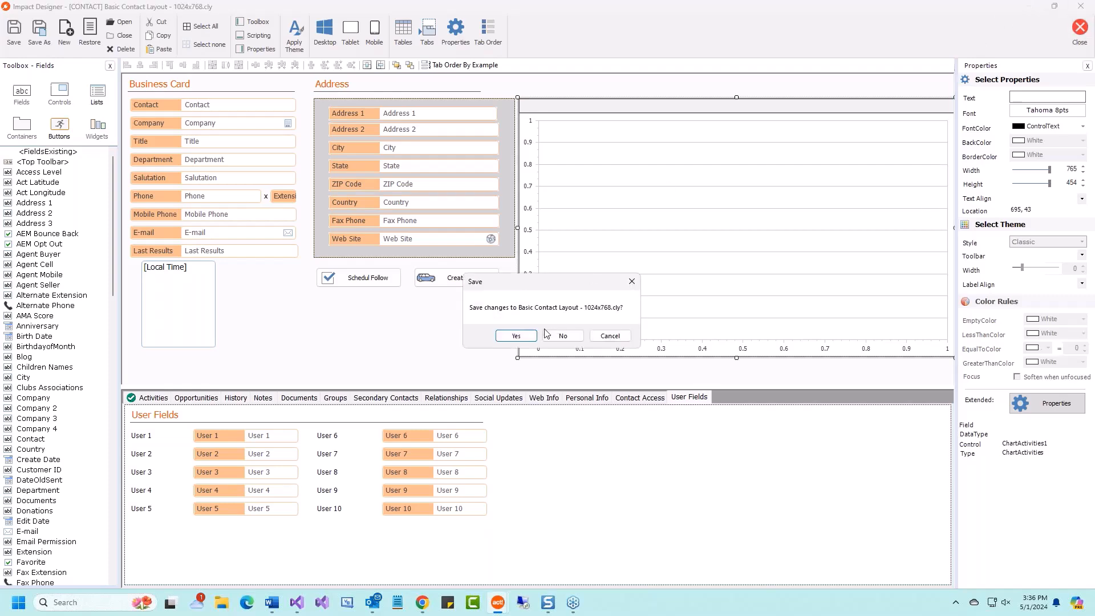
pyautogui.click(516, 337)
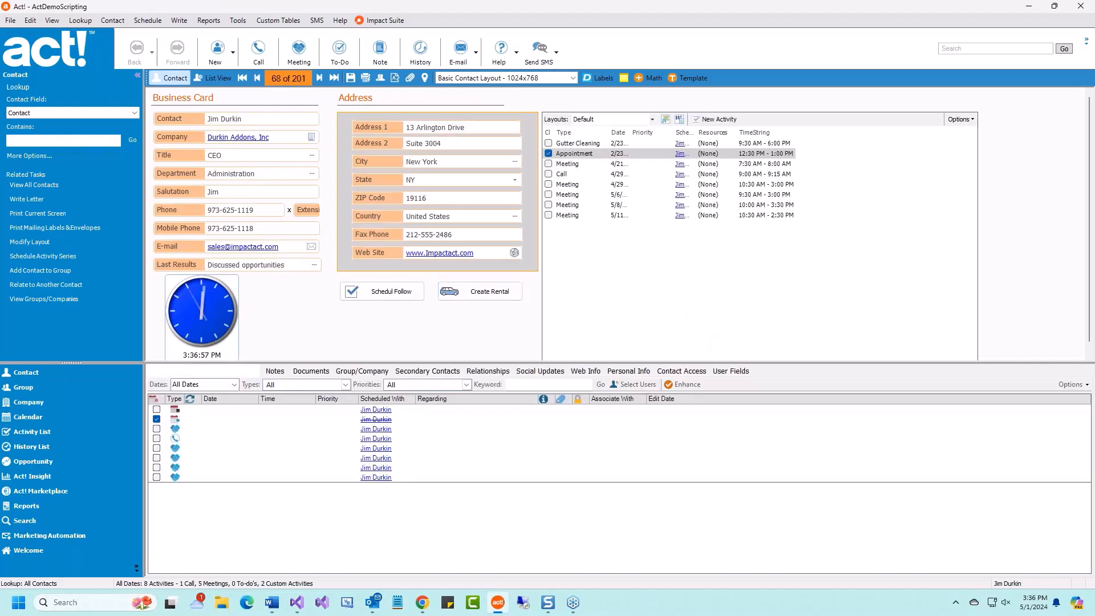
# - Turn on the pivot and the chart again in the enlarged activity list
pyautogui.click(960, 119)
pyautogui.click(976, 200)
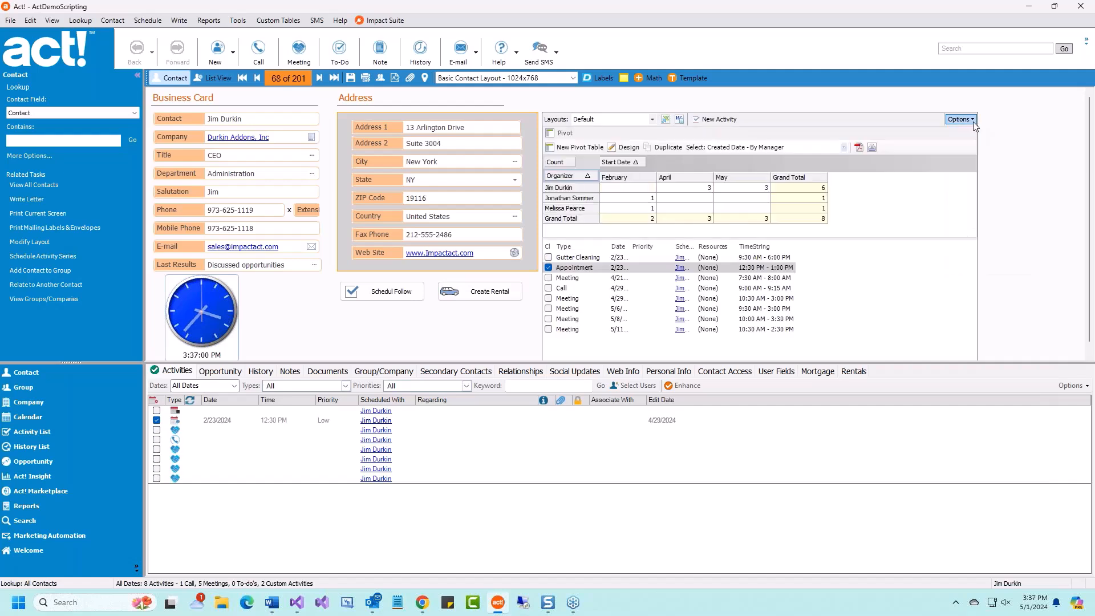
pyautogui.click(970, 119)
pyautogui.click(979, 212)
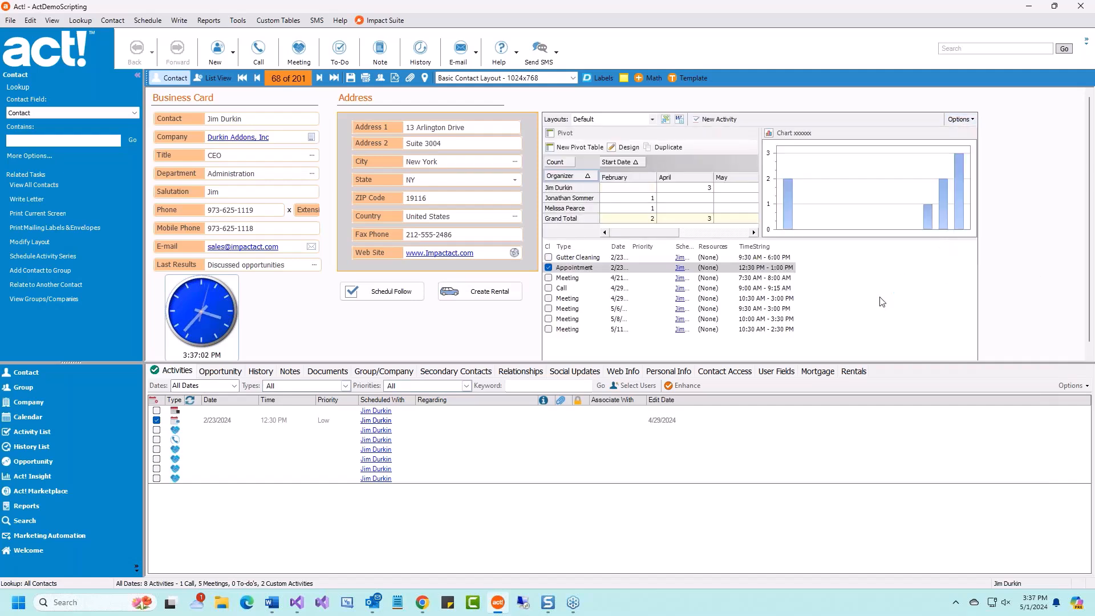
# - Lower the divider above the record tabs to fit the whole activity widget, and view the next contact before returning
pyautogui.moveTo(539, 363); pyautogui.dragTo(539, 393)
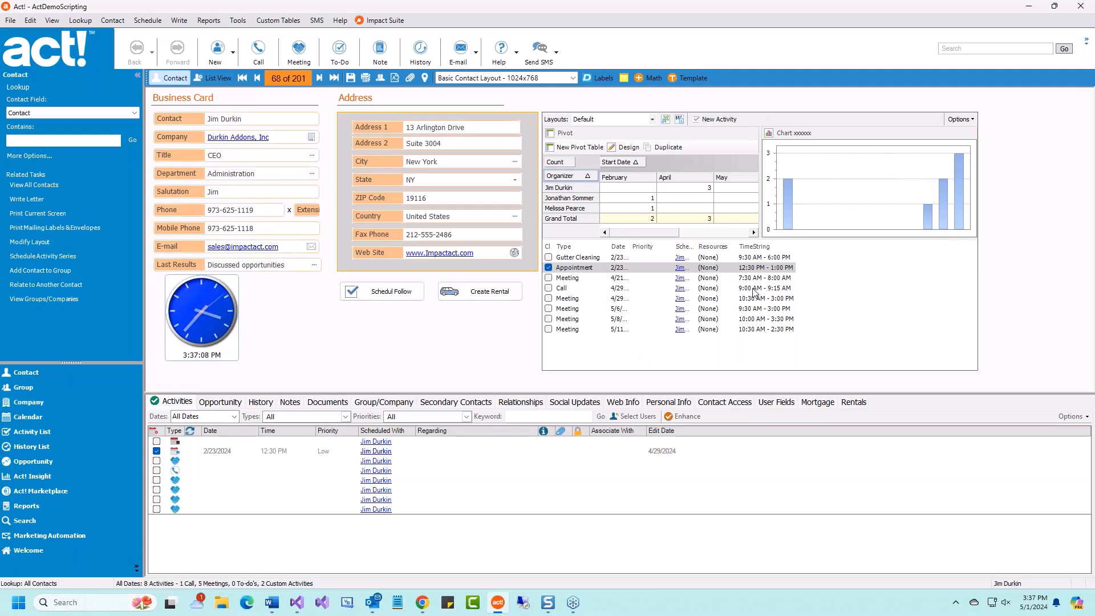
pyautogui.click(319, 78)
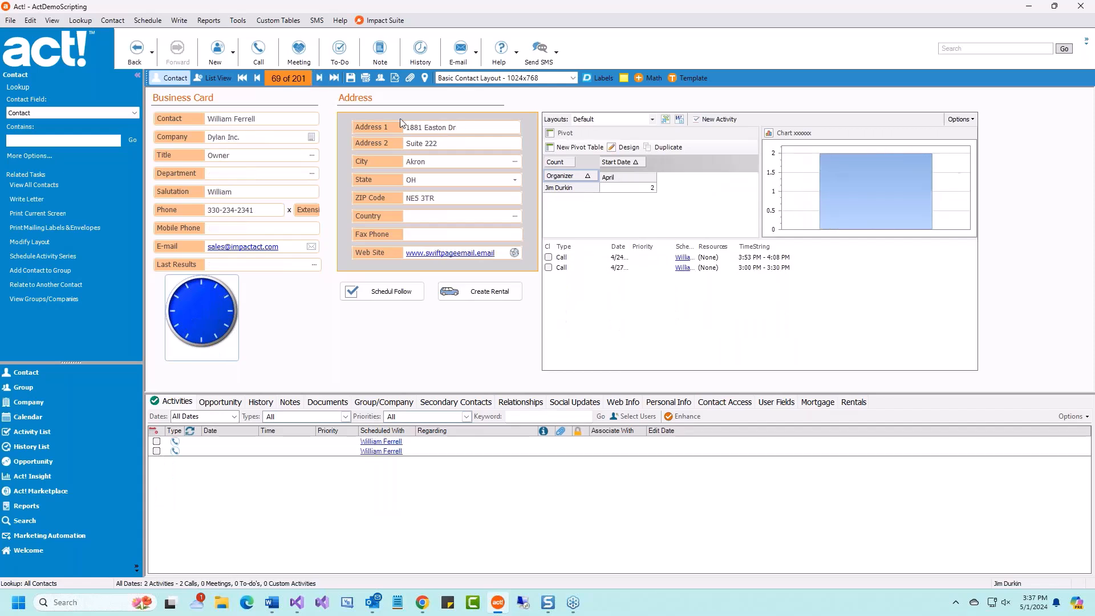
pyautogui.click(257, 78)
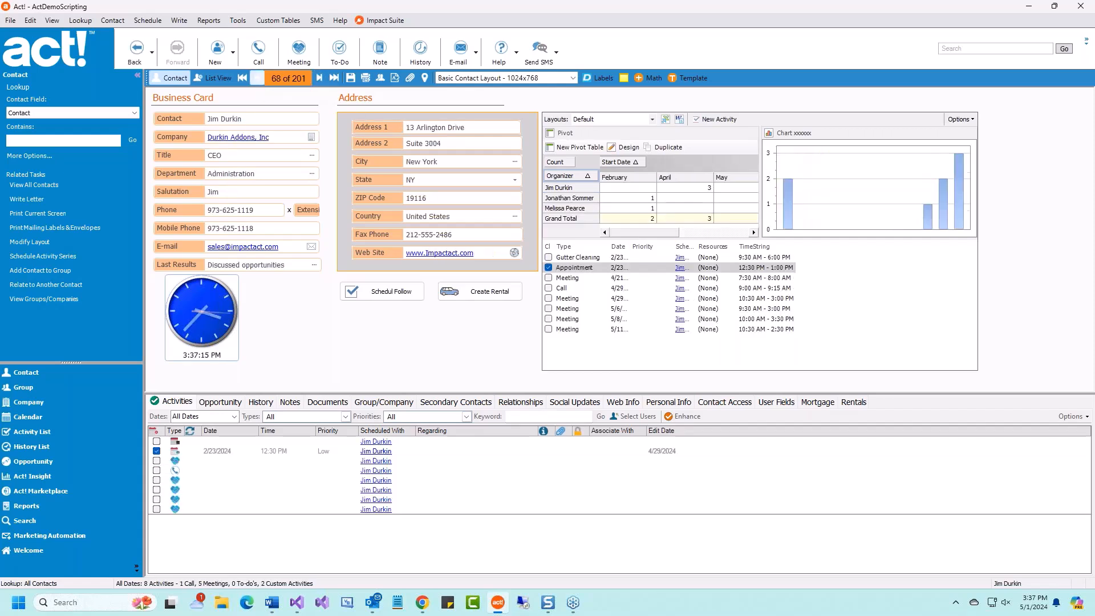